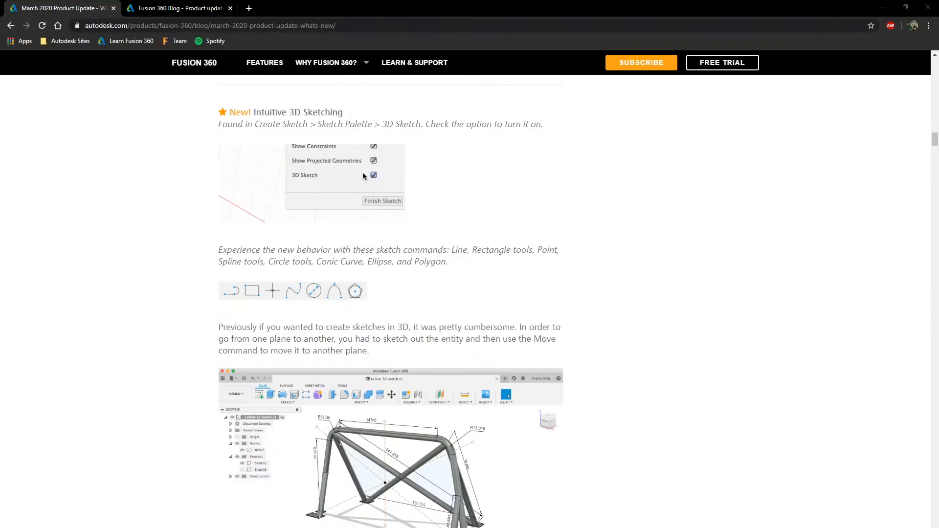
Step: Switch to Fusion 360, start a sketch on the horizontal origin plane with 3D Sketch enabled, and activate the Line tool
left_click(262, 527)
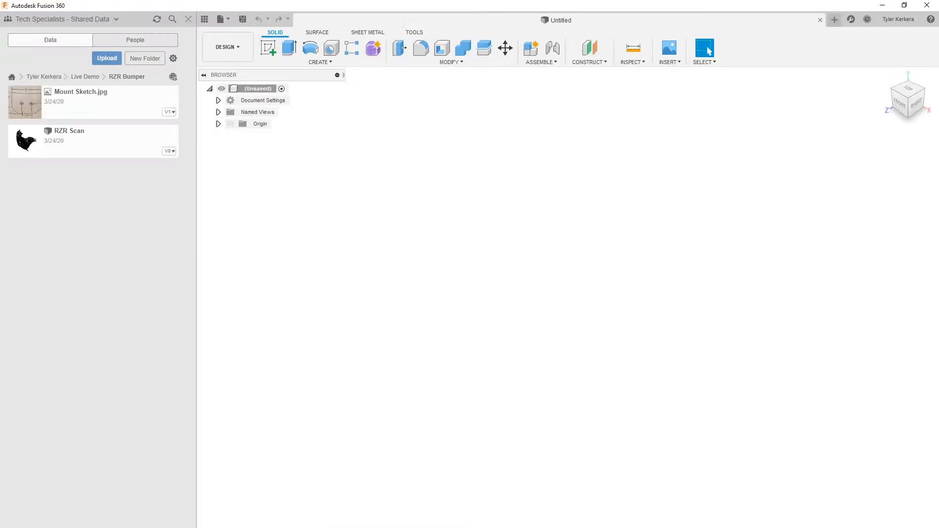
left_click(188, 19)
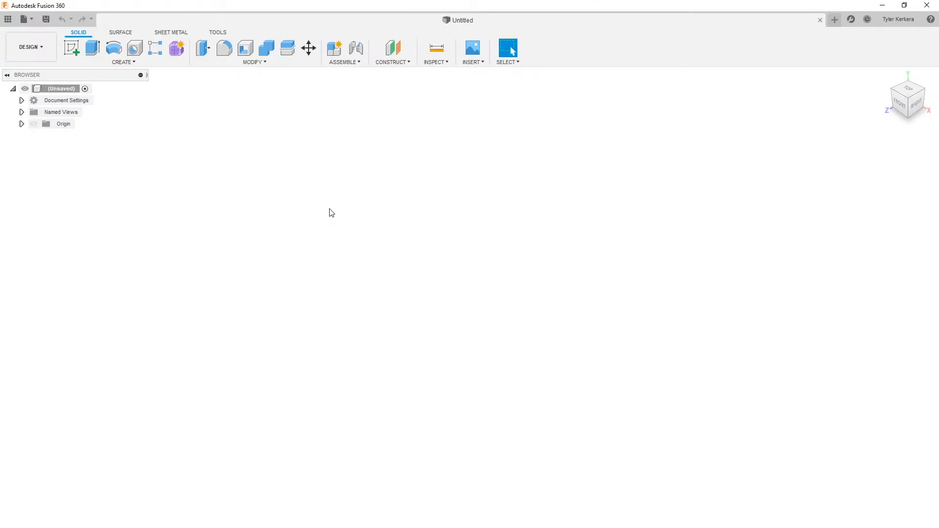
left_click(76, 49)
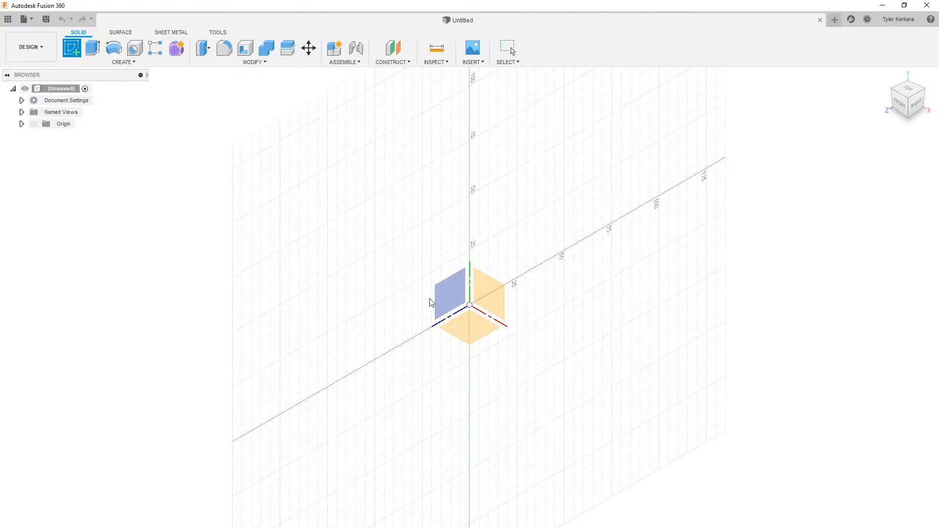
left_click(467, 335)
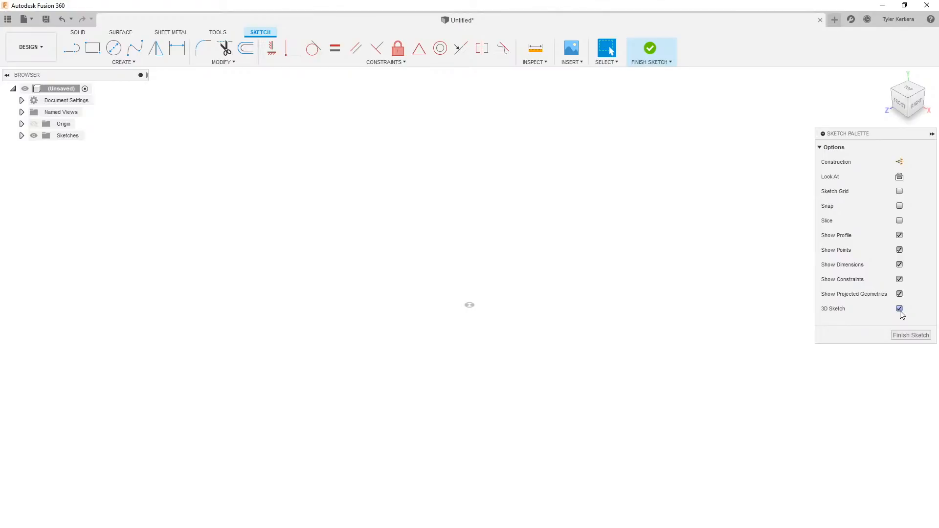
left_click(72, 47)
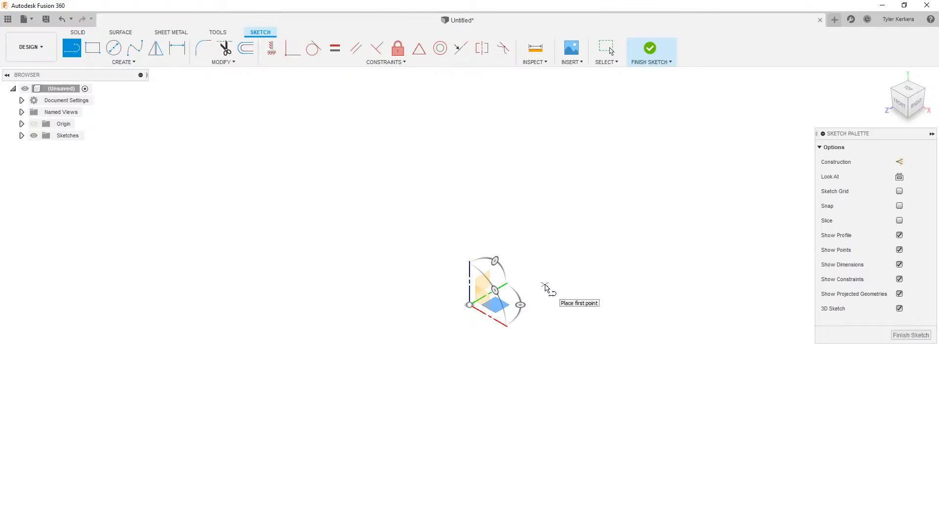
Step: Try rotating the 3D sketch triad and picking its planes, and reset the triad orientation
right_click(545, 284)
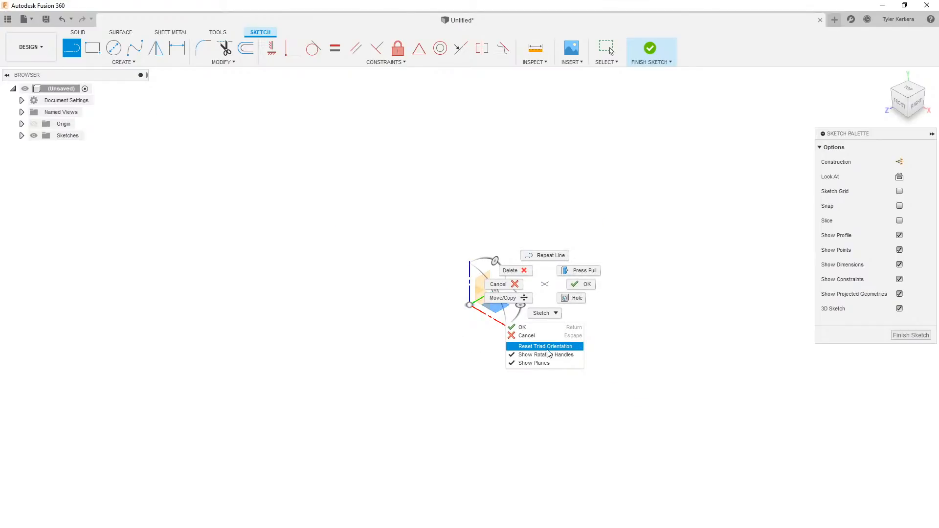
left_click(623, 322)
left_click_drag(494, 291, 508, 278)
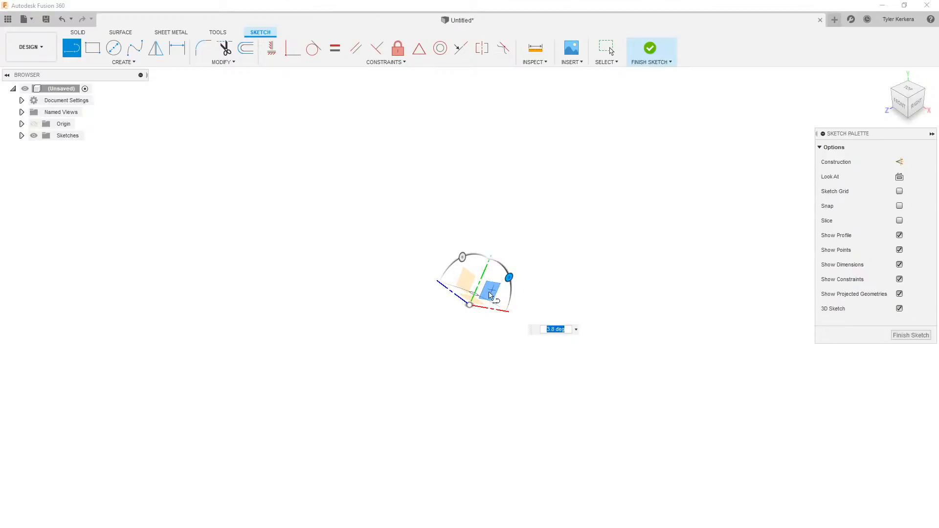
left_click(475, 298)
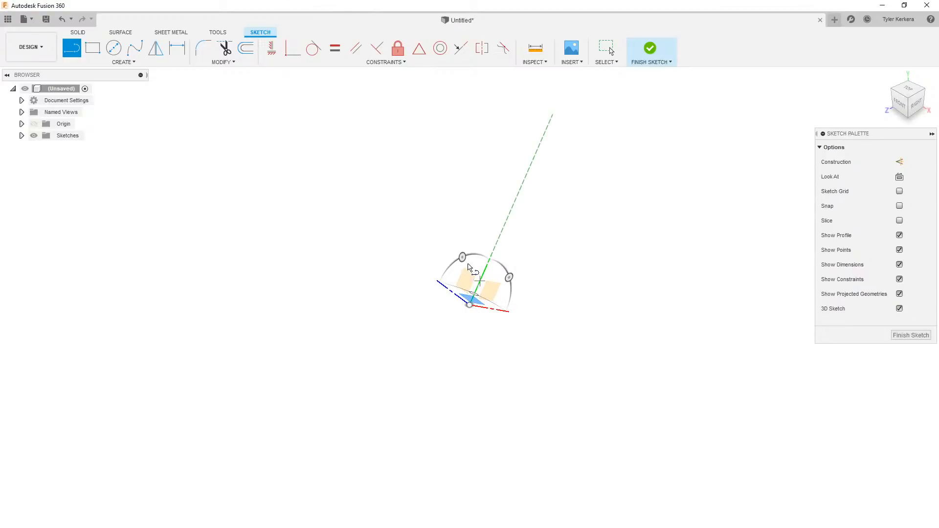
mouse_move(462, 257)
left_mouse_down()
mouse_move(444, 265)
mouse_move(462, 256)
left_mouse_up()
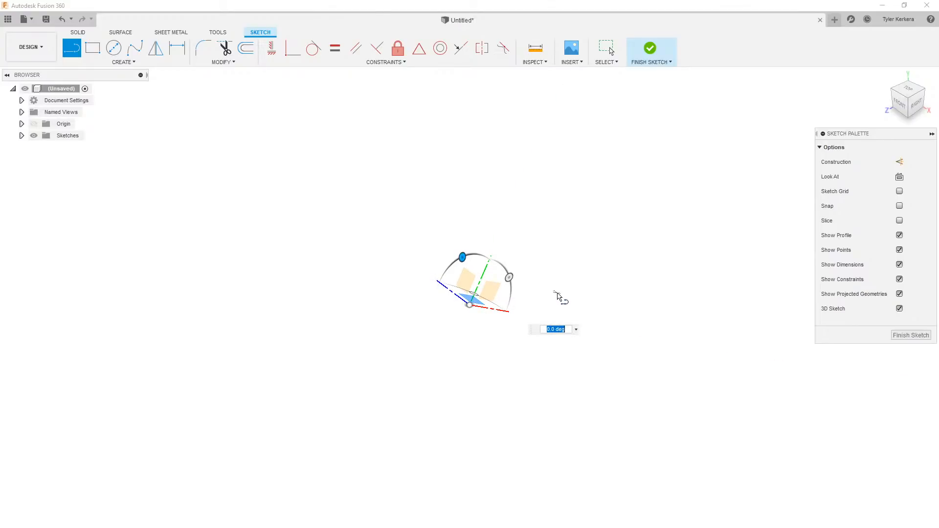
right_click(557, 294)
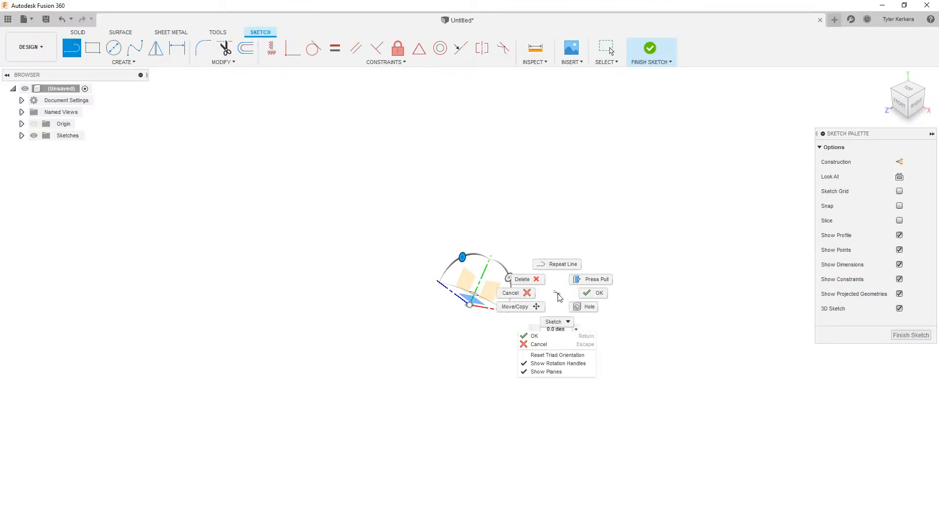
left_click(554, 356)
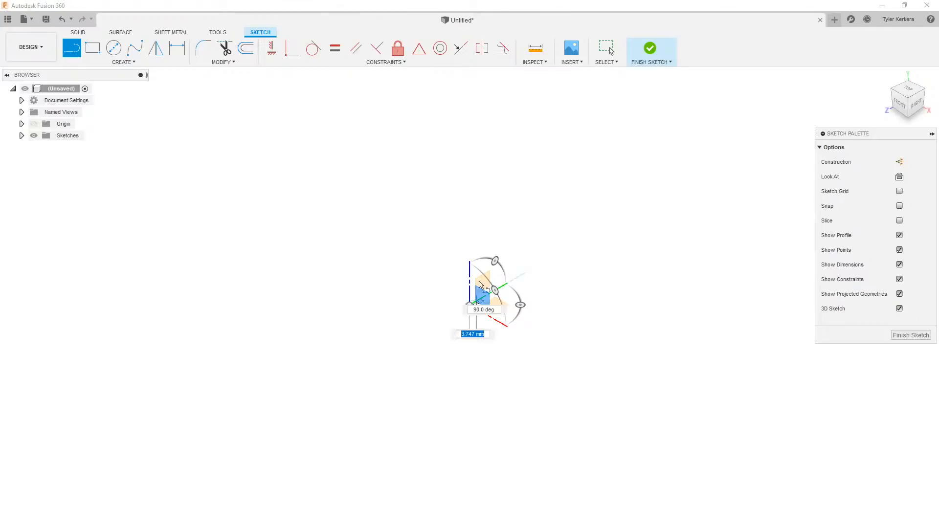
Step: Draw a 20 mm vertical line up from the origin and continue it upward with a 30 mm line
type("20")
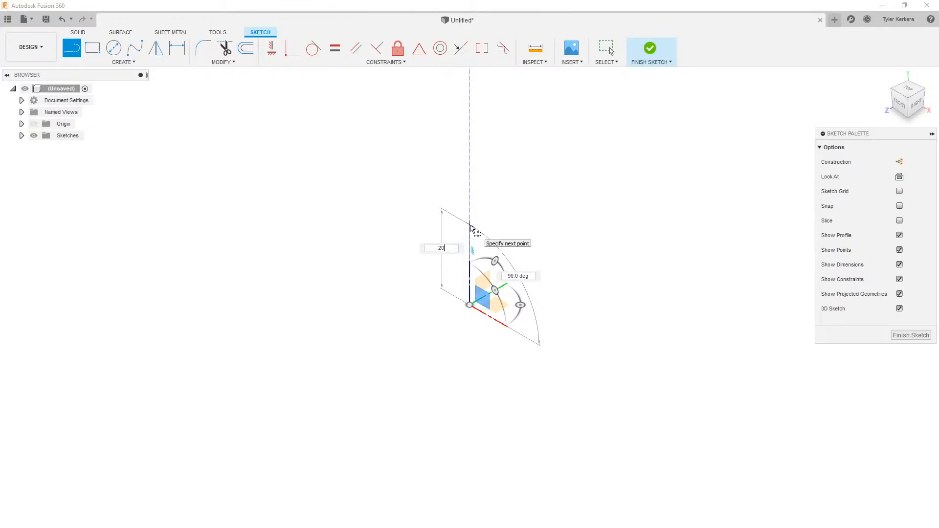
key("Return")
key("Escape")
key("l")
left_click(470, 261)
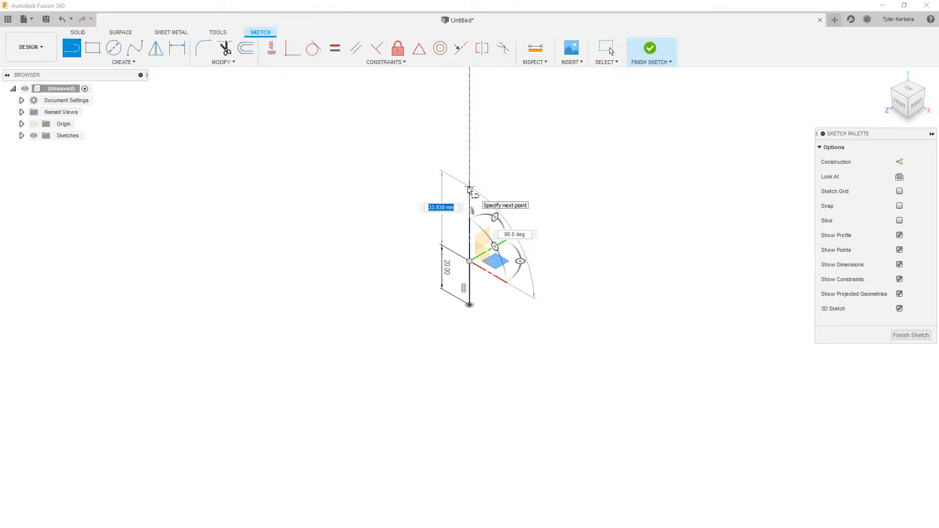
type("30")
key("Return")
key("Escape")
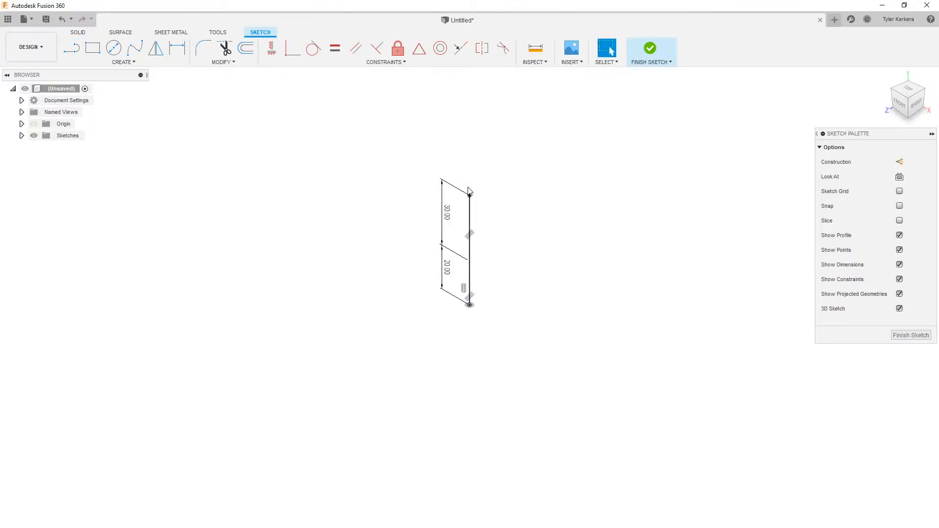
Step: Extend the vertical line upward with two more consecutive lines of 25 mm each
key("l")
left_click(469, 194)
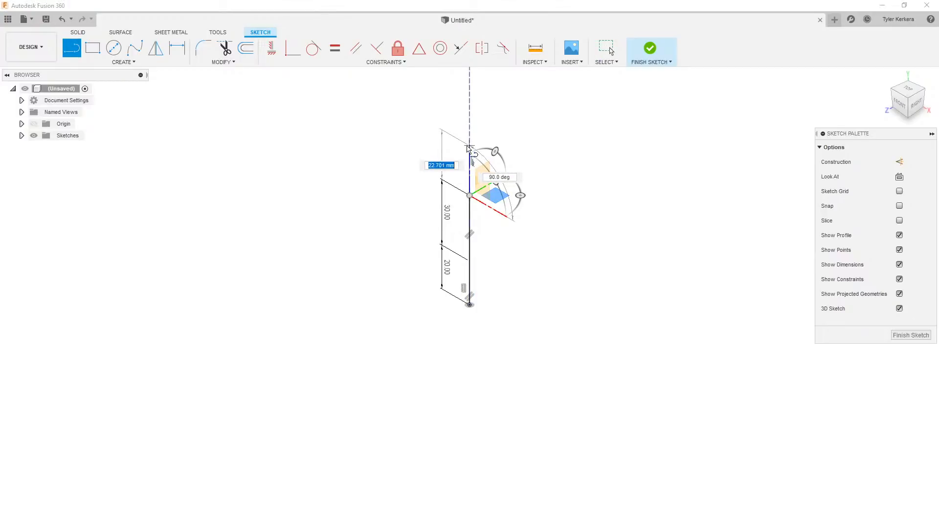
type("25")
key("Return")
key("Escape")
key("l")
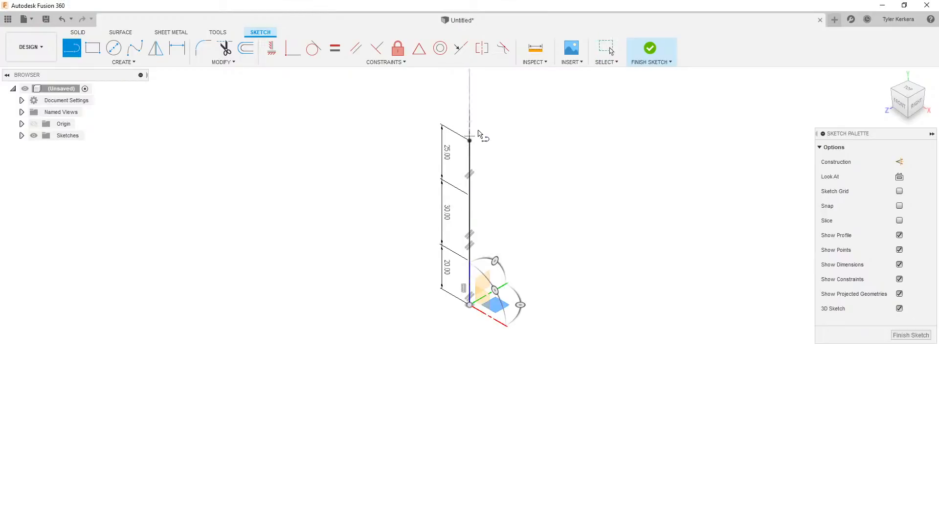
left_click(469, 140)
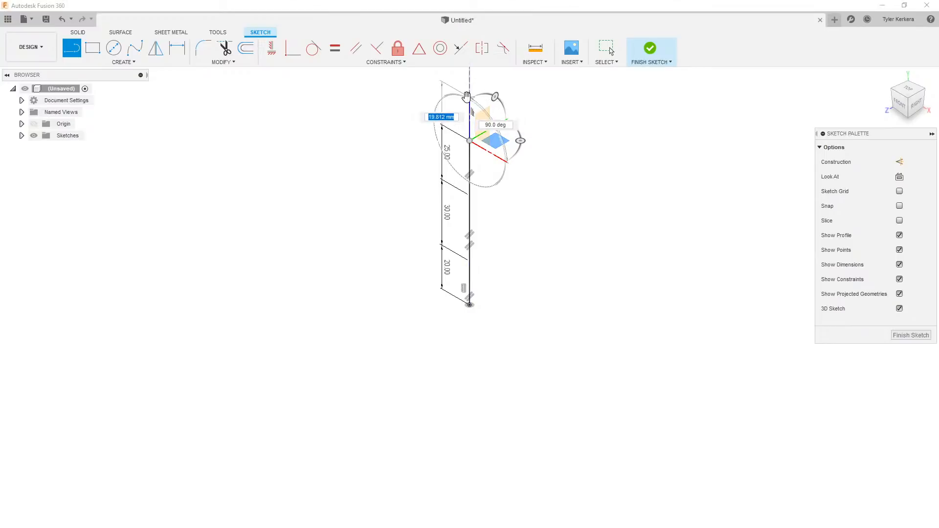
type("25")
key("Return")
key("Escape")
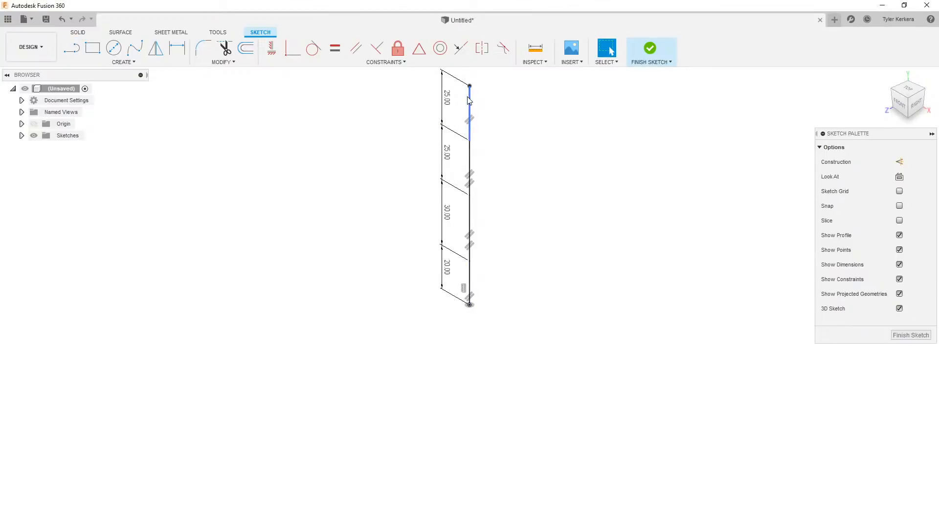
Step: Draw a horizontal circle centred on the origin and a larger one centred on the upper end of the 20 mm line
middle_click_drag(507, 155, 504, 266)
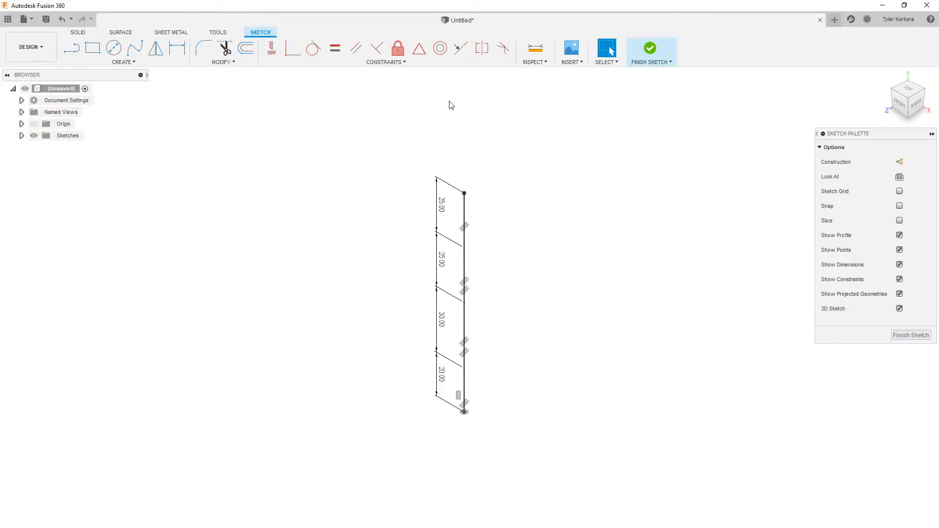
left_click(110, 60)
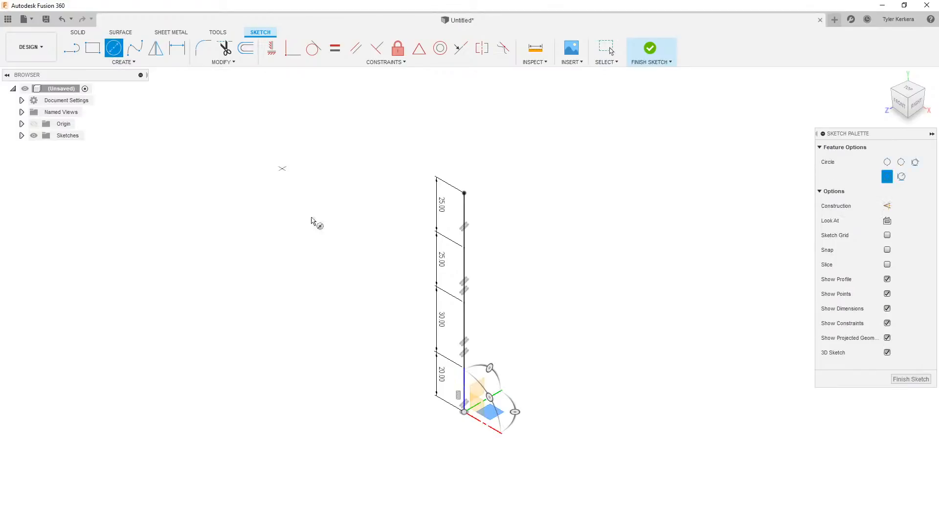
left_click(464, 412)
left_click(504, 351)
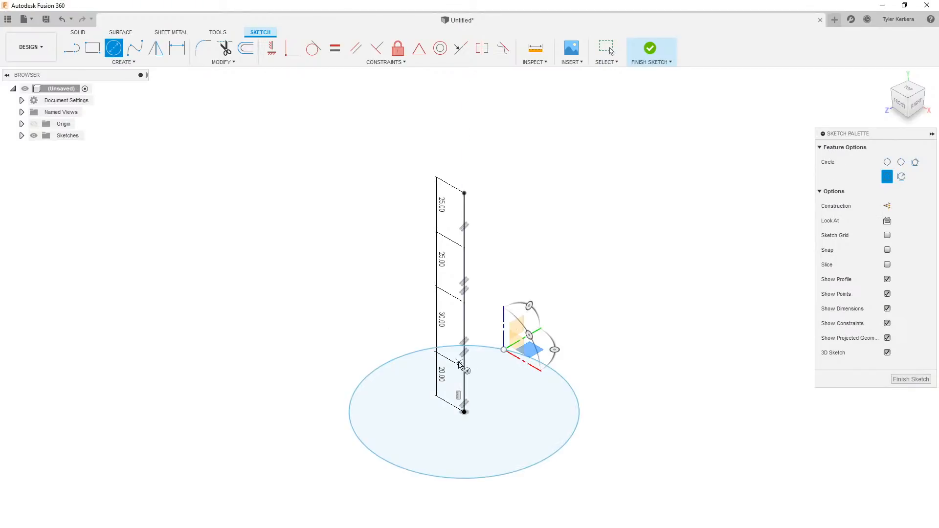
left_click(464, 369)
left_click(508, 289)
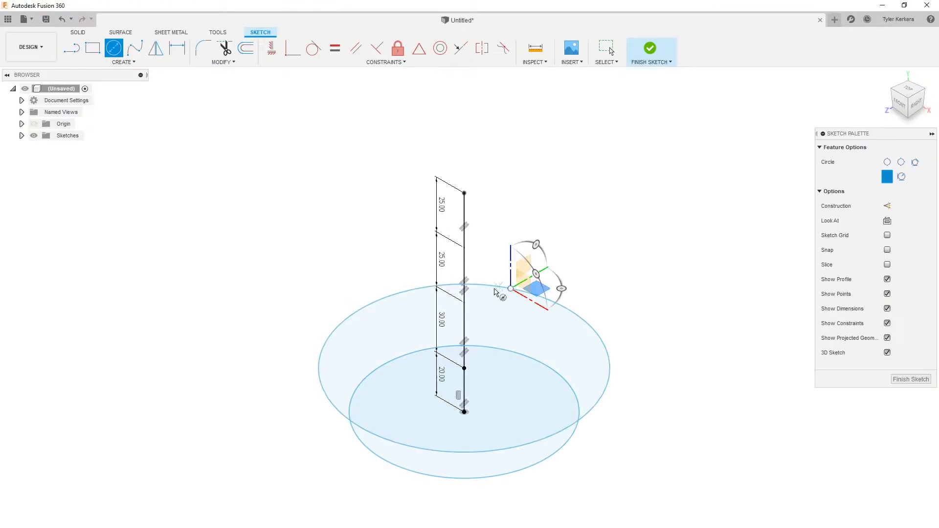
Step: Draw horizontal circles centred on the three upper line endpoints, narrowing upward from about 103 mm to about 56 mm in diameter
left_click(464, 302)
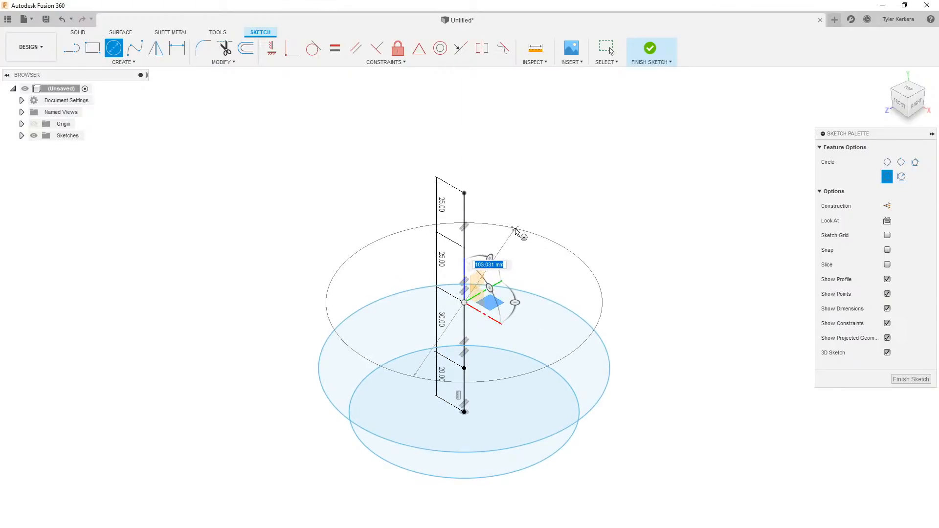
left_click(521, 235)
left_click(464, 248)
left_click(505, 188)
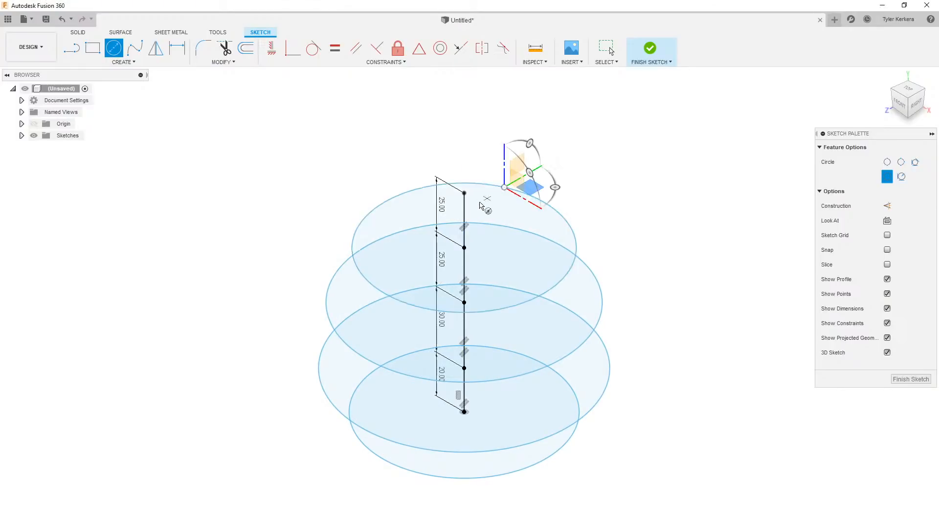
left_click(464, 192)
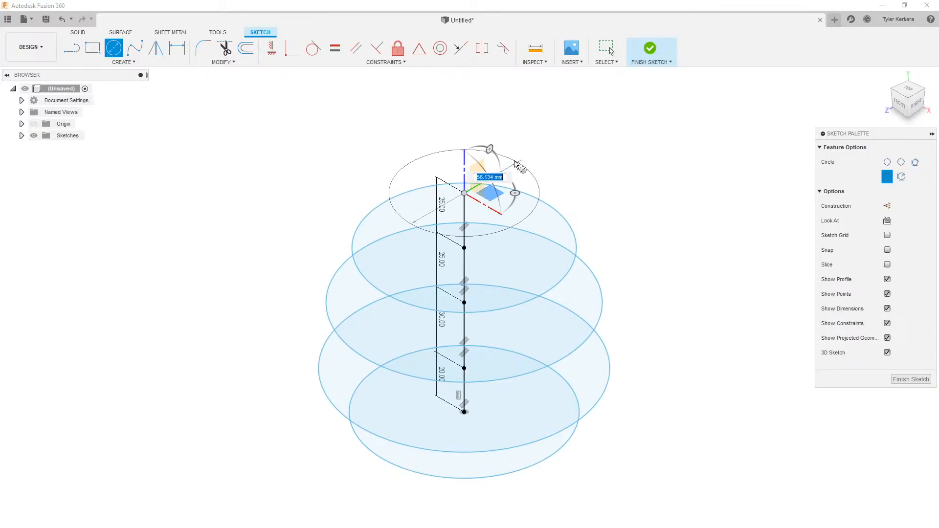
left_click(509, 159)
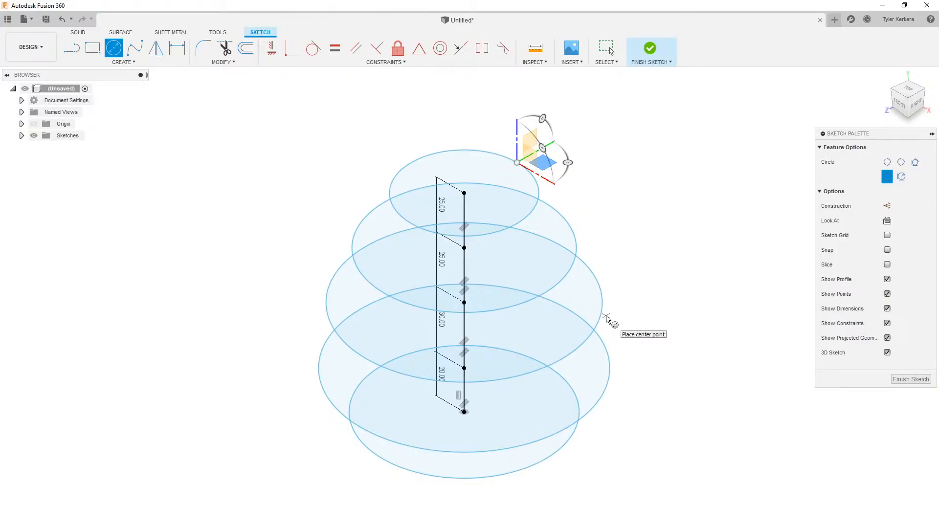
Step: Finish the sketch and loft a new body through the five circle profiles from bottom to top
left_click(655, 53)
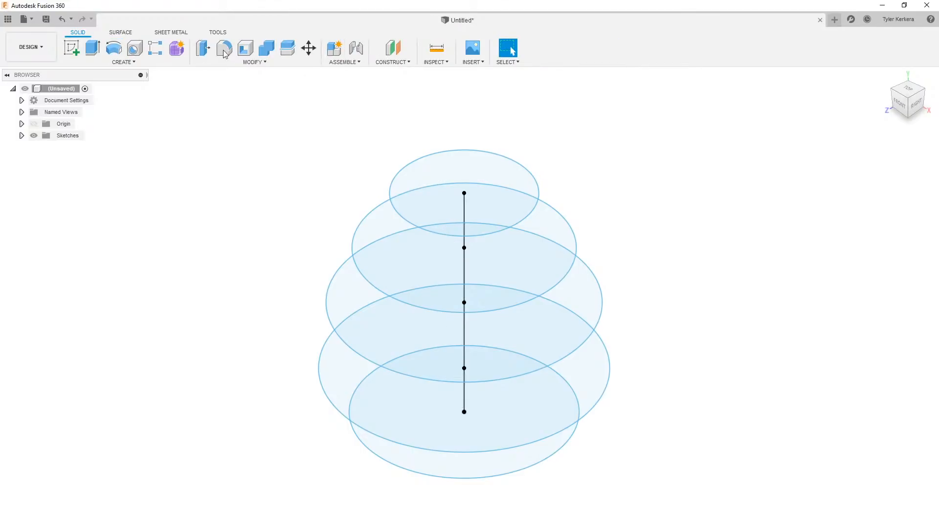
left_click(120, 62)
left_click(113, 153)
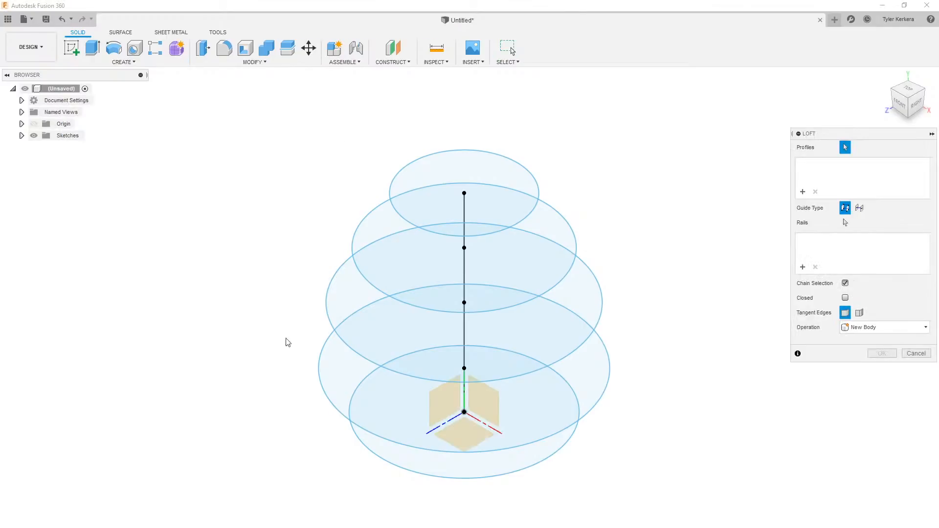
left_click(380, 456)
left_click(393, 427)
left_click(399, 356)
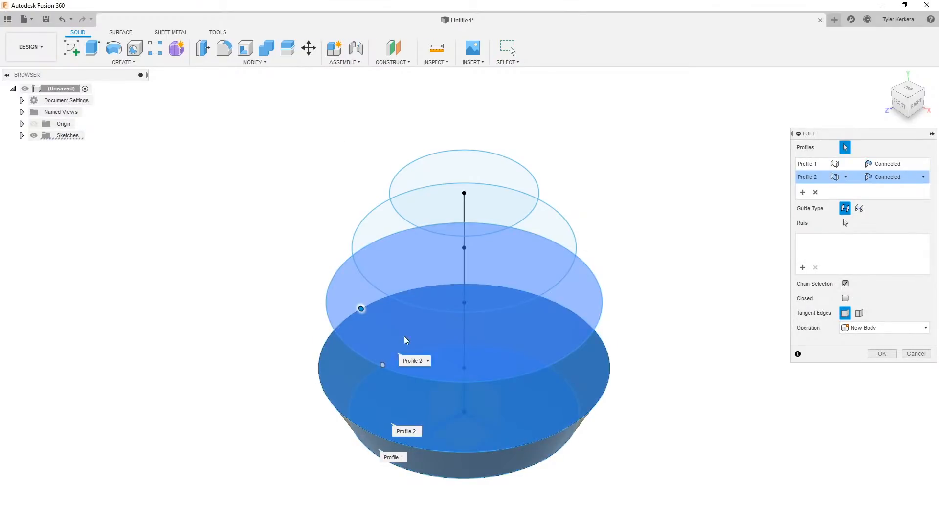
left_click(410, 296)
left_click(398, 207)
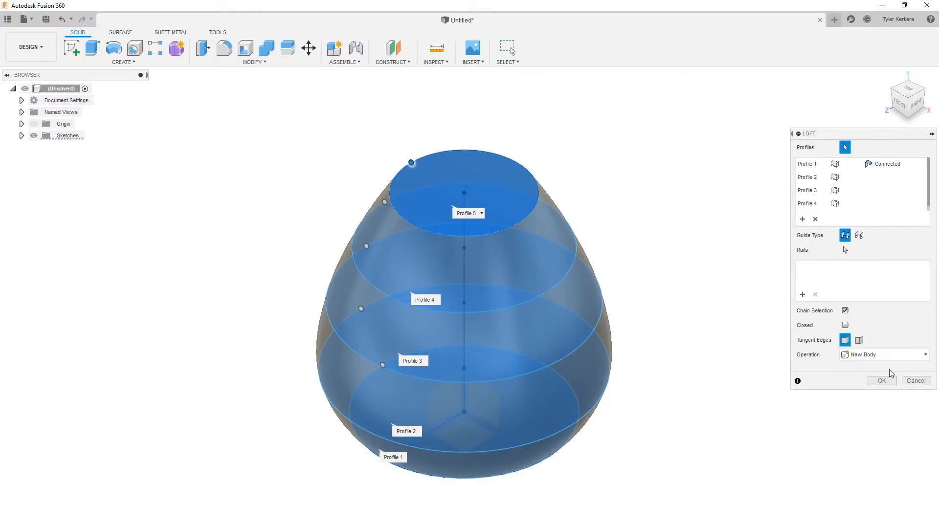
left_click(881, 380)
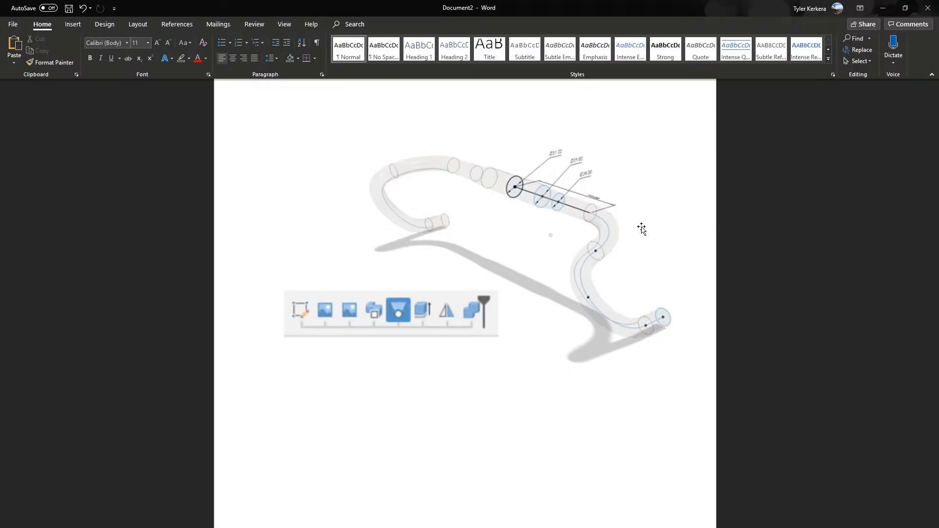
Step: View the title and GrabCAD link at the start of the Word document and return to Fusion 360
scroll(641, 228, "up", 15)
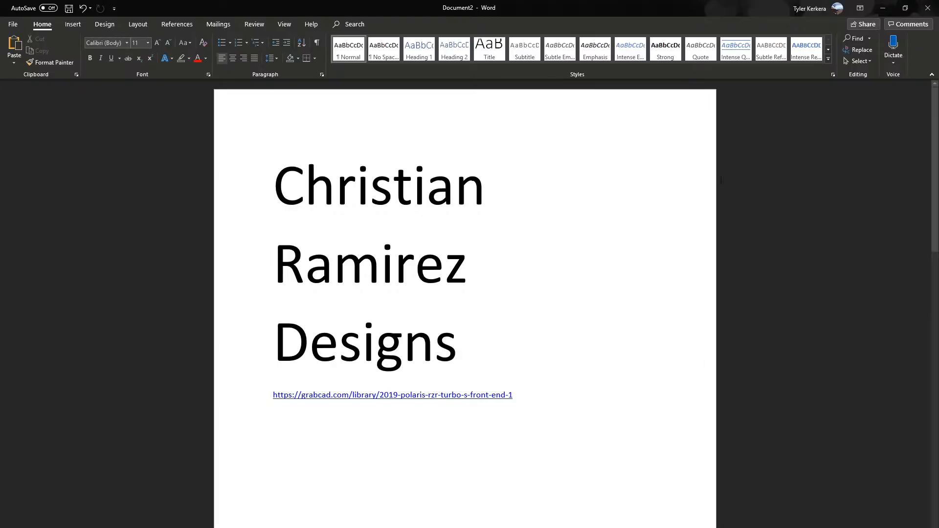
left_click(893, 8)
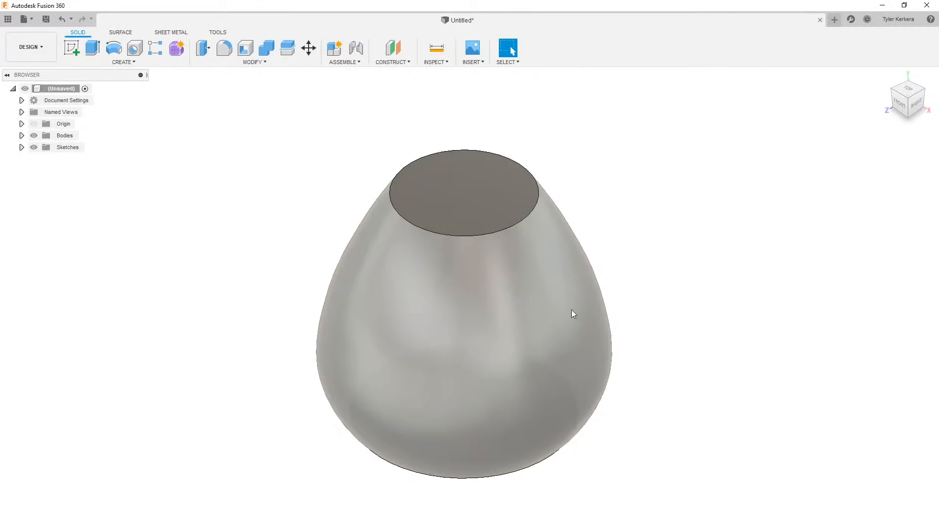
Step: Create a new empty design and close the lofted-body design without saving it
left_click(834, 20)
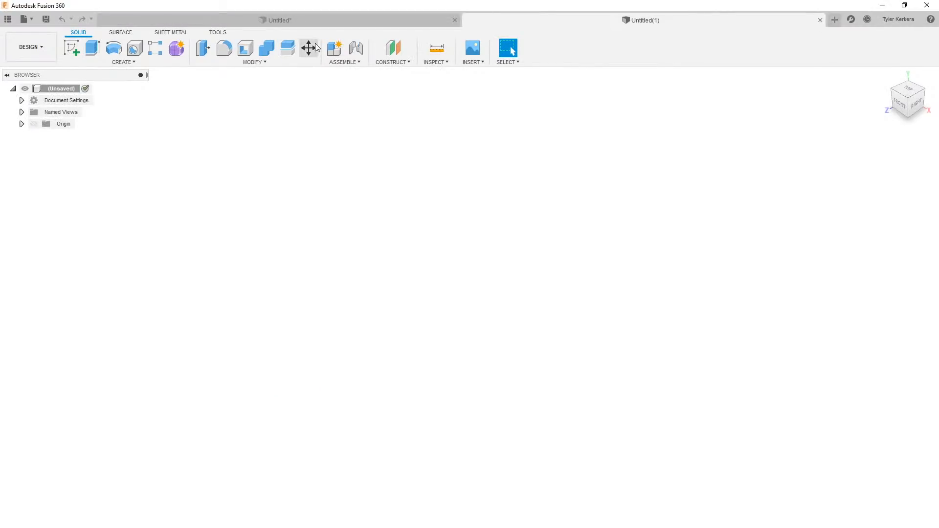
left_click(454, 19)
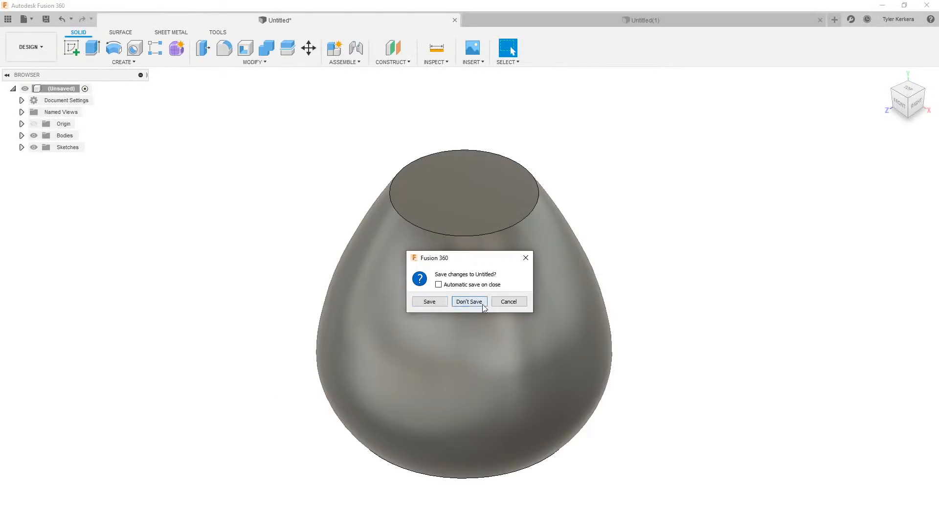
left_click(472, 302)
Step: Save the new design as "RZR Bumper" in the RZR Bumper project folder
left_click(8, 19)
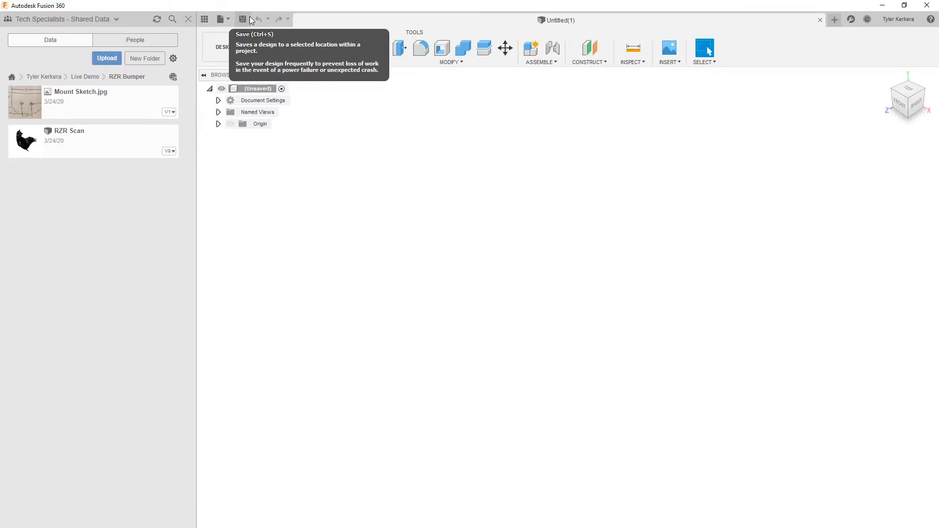
left_click(250, 18)
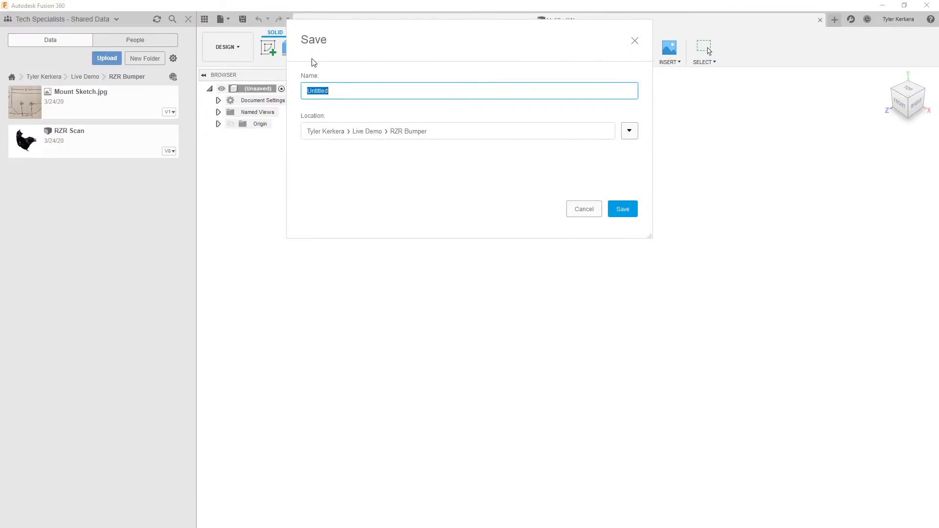
type("RZR Bum")
key("BackSpace")
key("BackSpace")
type("umper")
left_click(624, 209)
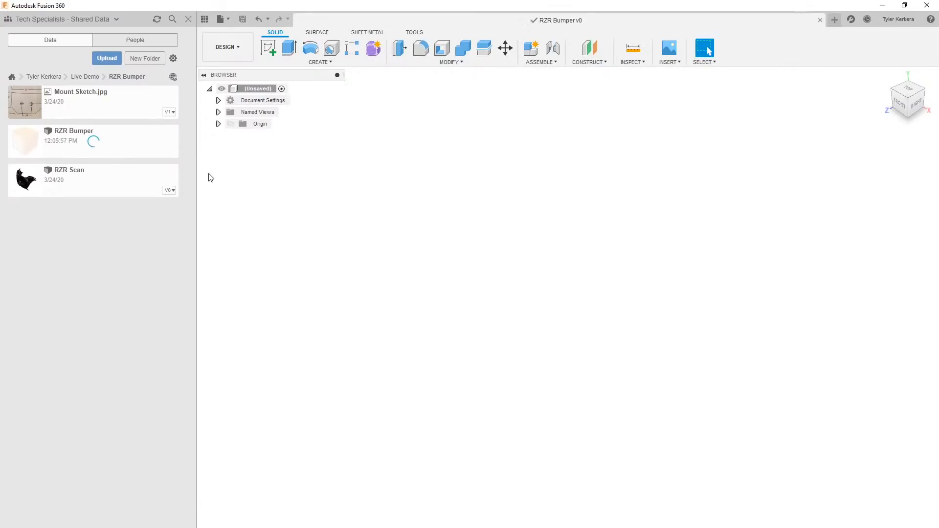
Step: Insert the RZR Scan design into the RZR Bumper design as a linked component, keeping its default position
left_click_drag(52, 189, 485, 250)
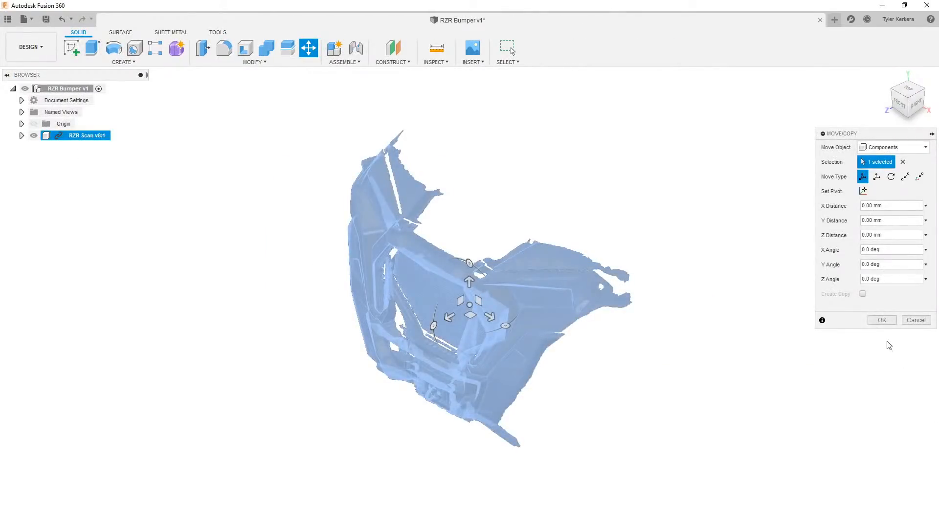
left_click(882, 321)
scroll(421, 406, "up", 3)
middle_click_drag(402, 405, 503, 399, "shift")
middle_click_drag(731, 384, 708, 390, "shift")
scroll(710, 383, "up", 2)
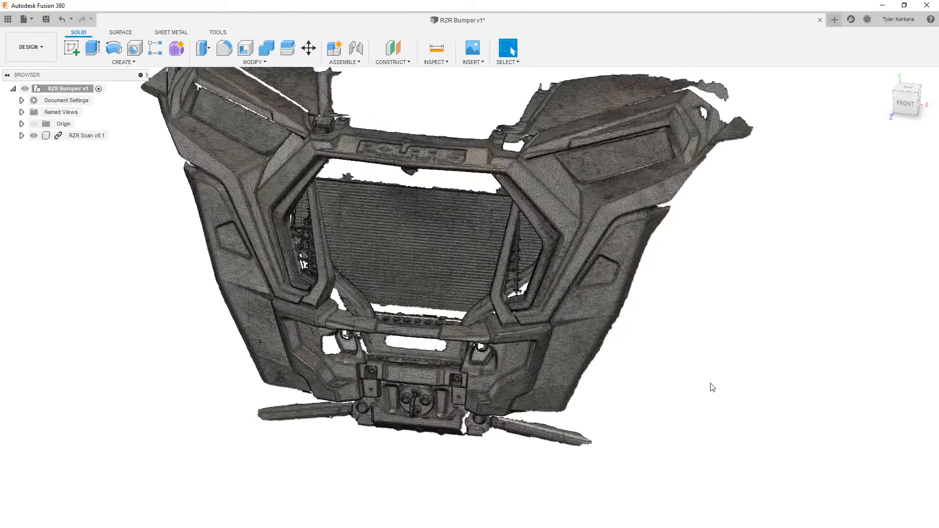
left_click(885, 76)
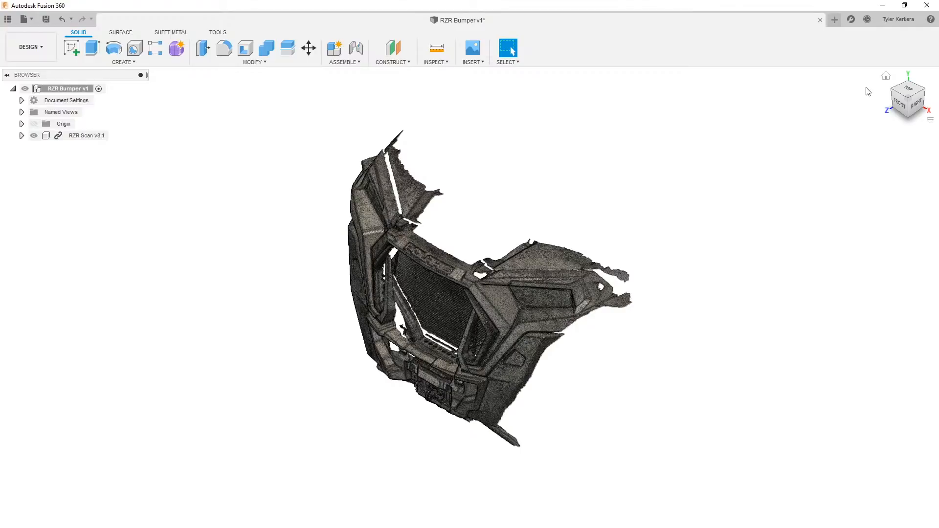
Step: Display the origin planes to check how the scan is aligned to the origin, and hide them again
middle_click_drag(608, 409, 610, 385, "shift")
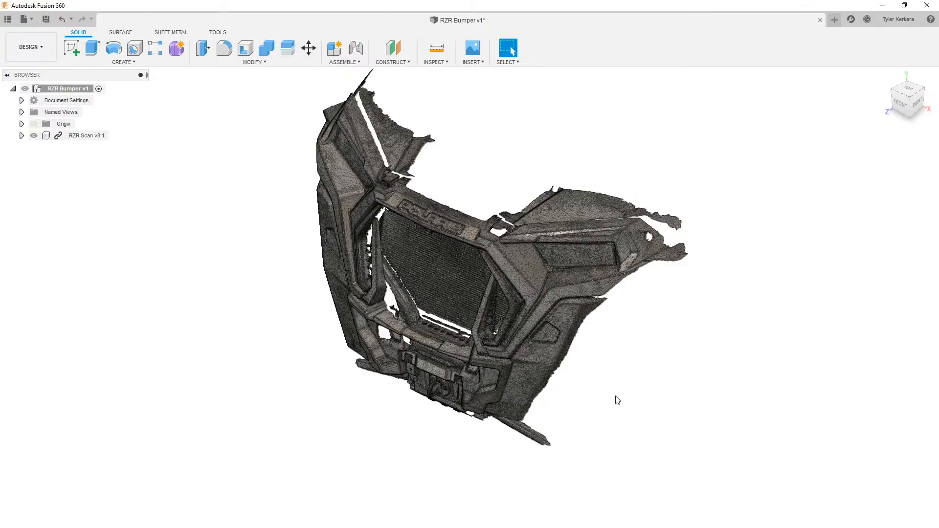
left_click(33, 123)
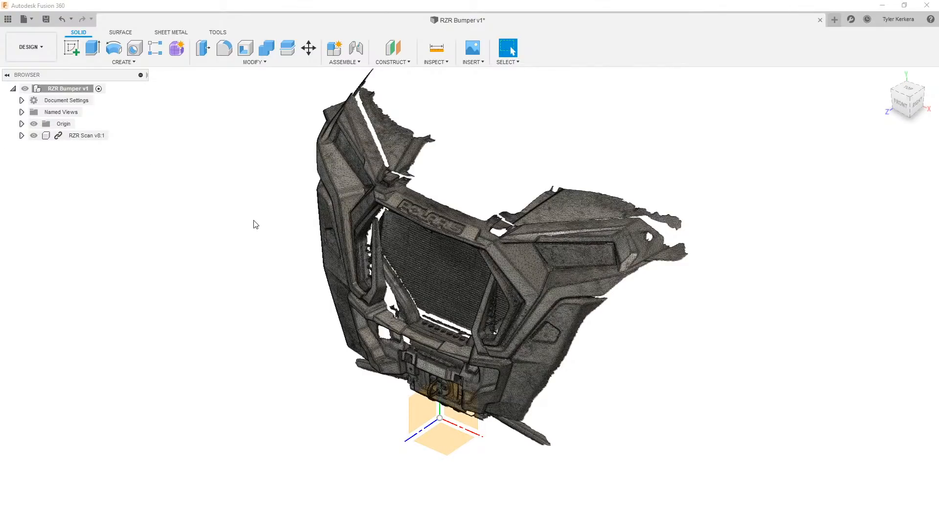
mouse_move(316, 299)
middle_mouse_down("shift")
mouse_move(343, 279)
mouse_move(306, 293)
middle_mouse_up("shift")
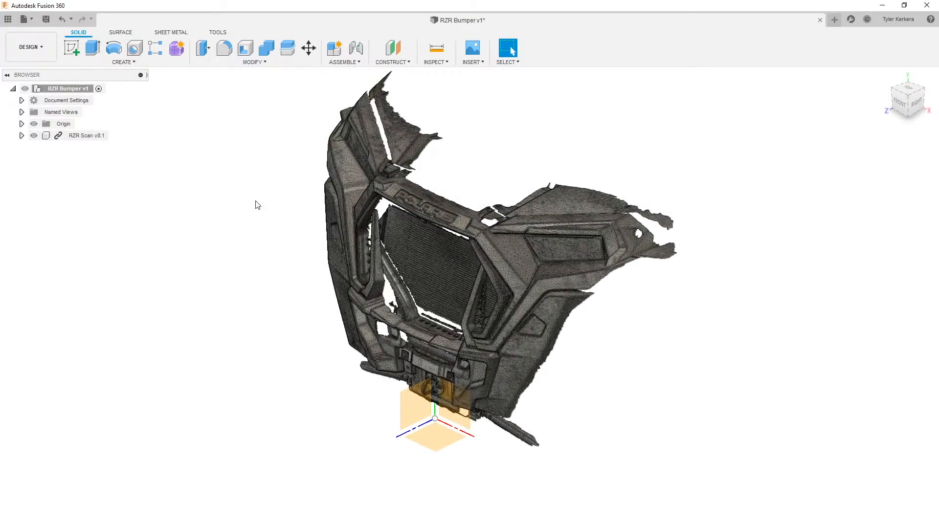
left_click(308, 48)
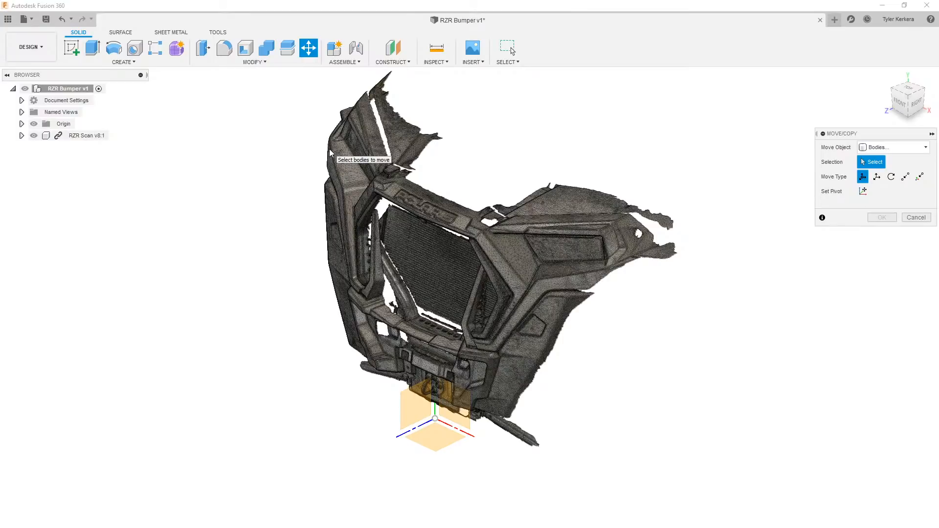
key("Escape")
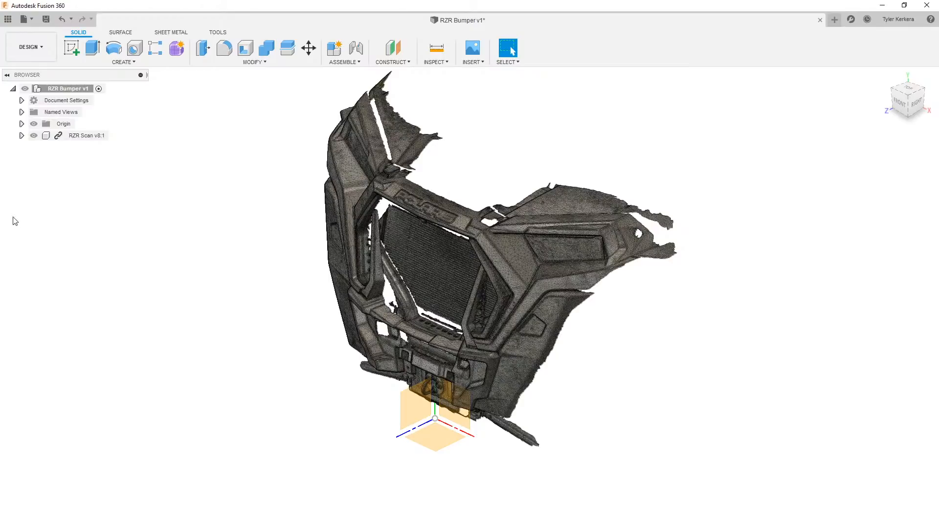
left_click(34, 124)
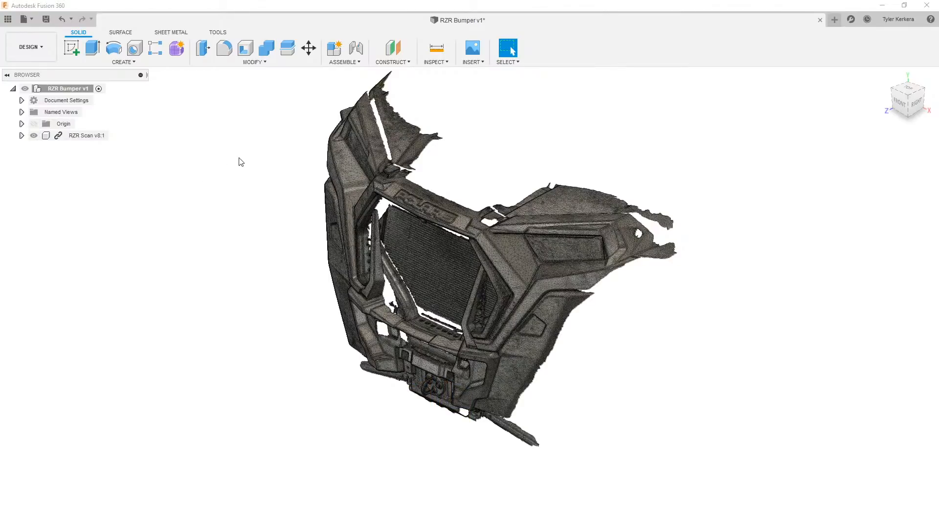
Step: Insert the Mount Sketch image as a canvas on the front origin plane with 50 opacity and display through enabled
left_click(480, 51)
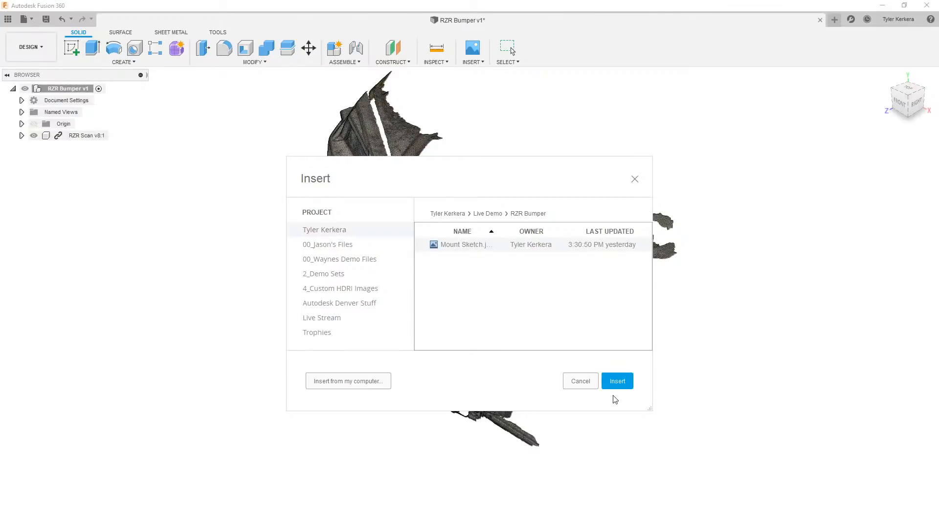
left_click(617, 380)
left_click(459, 422)
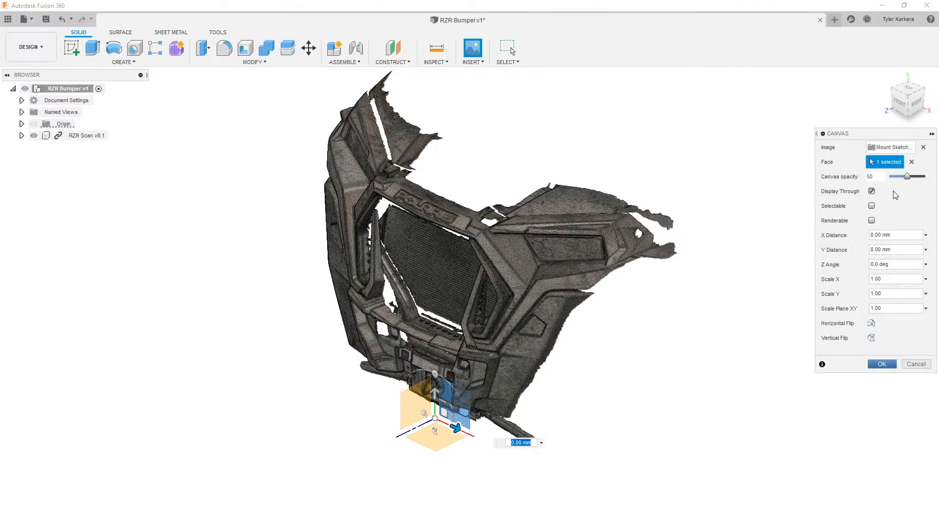
left_click(881, 365)
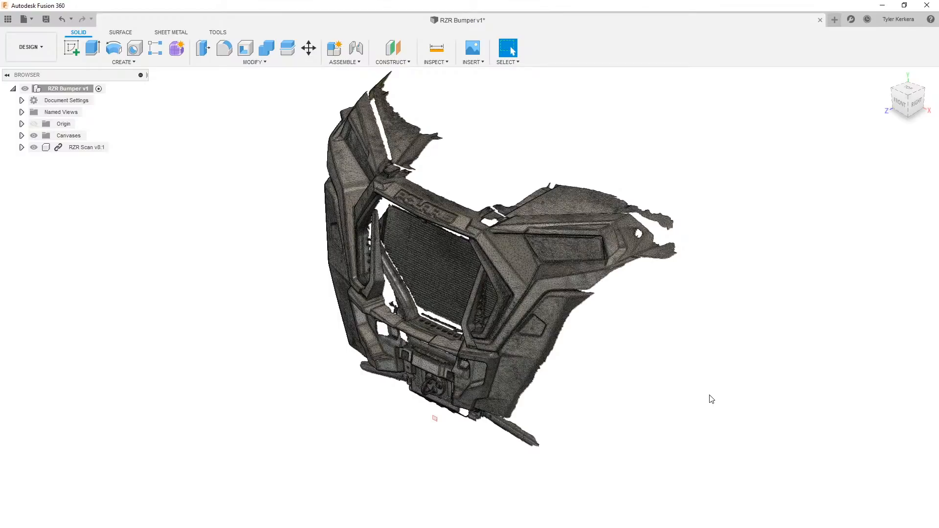
Step: Hide the RZR Scan component to isolate the Mount Sketch canvas in the front view
scroll(447, 435, "up", 6)
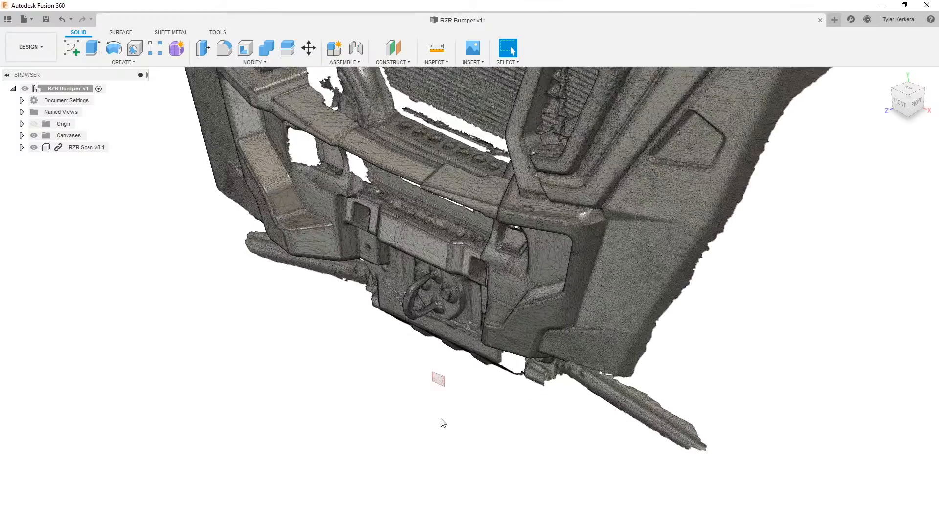
left_click(900, 103)
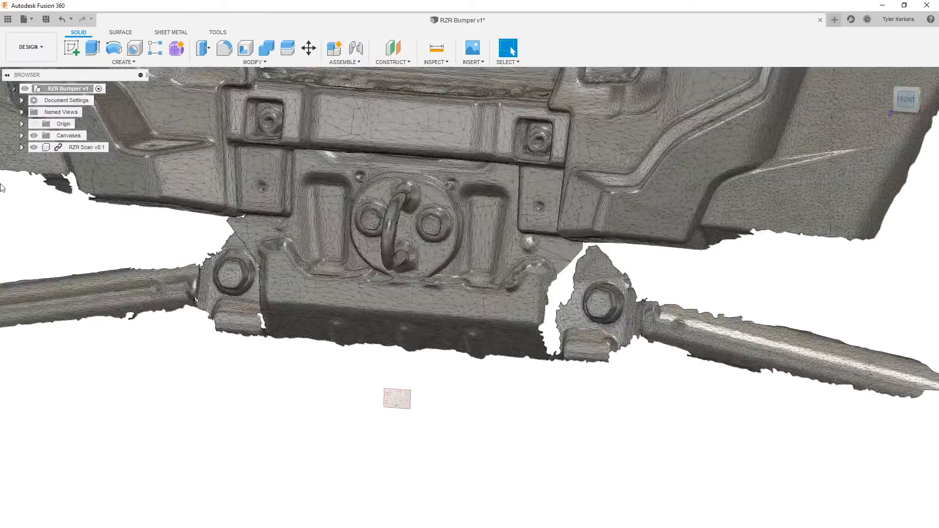
left_click(33, 148)
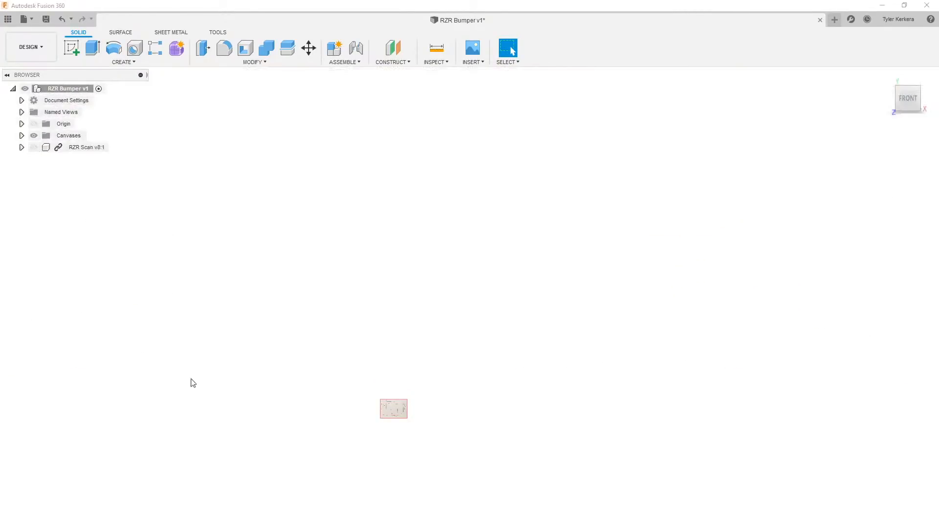
scroll(364, 409, "up", 5)
scroll(444, 289, "up", 3)
middle_click_drag(442, 273, 459, 338)
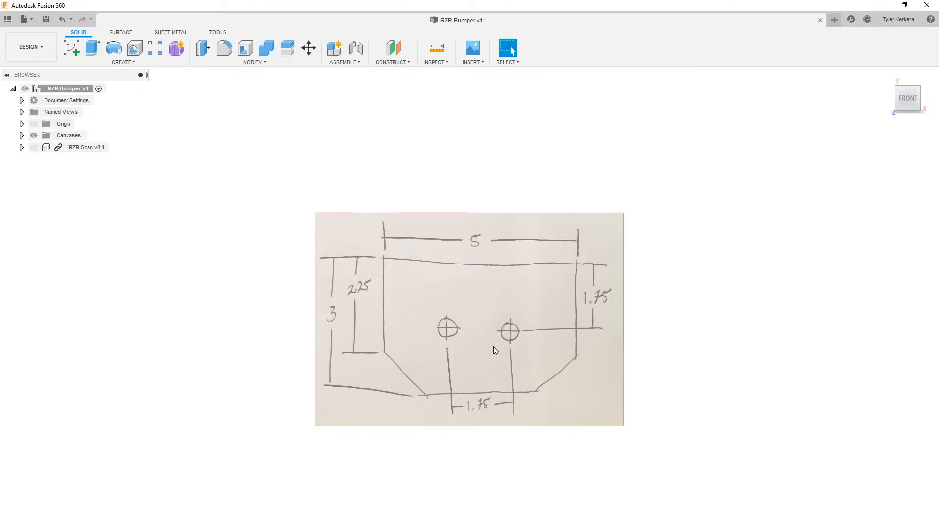
Step: Change the document's active units to inches
left_click(22, 100)
left_click(87, 112)
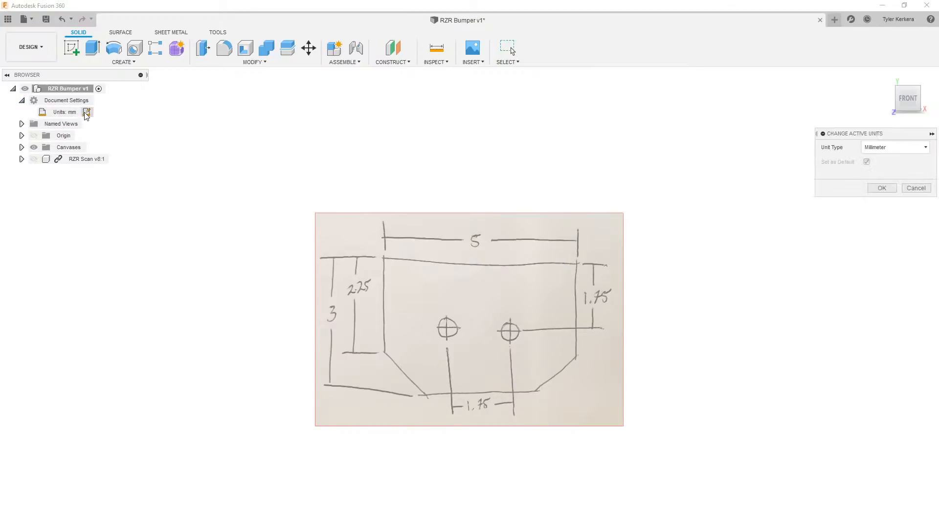
left_click(924, 147)
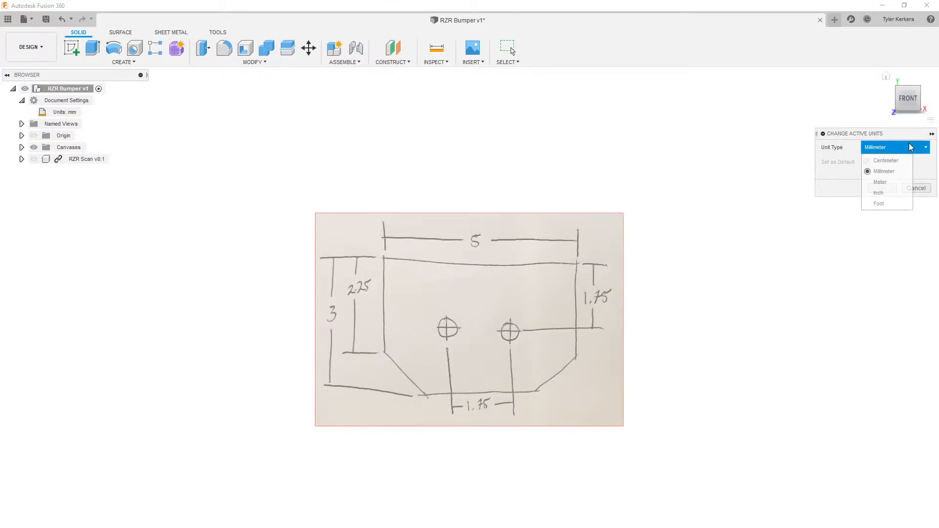
left_click(890, 193)
left_click(882, 188)
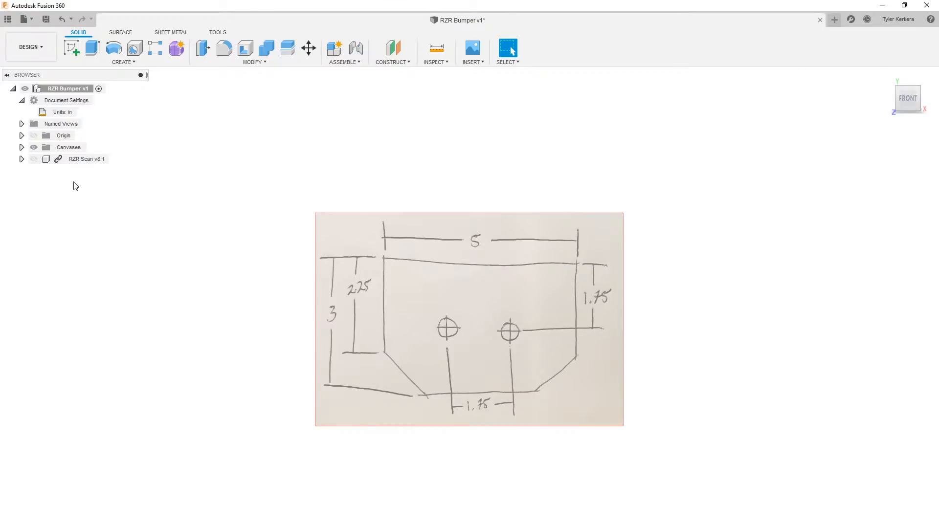
Step: Calibrate the Mount Sketch canvas by picking both ends of its overall width dimension and setting the distance to 5 in
left_click(21, 147)
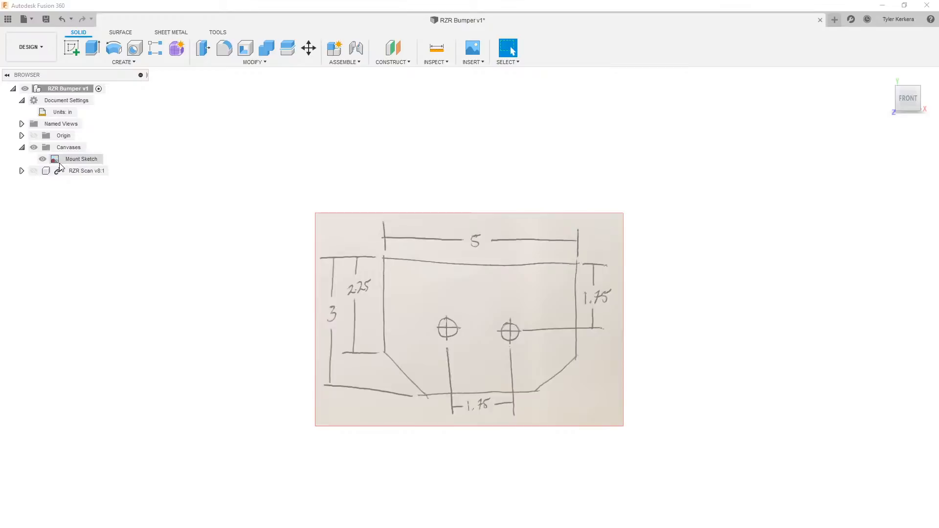
right_click(66, 161)
left_click(99, 194)
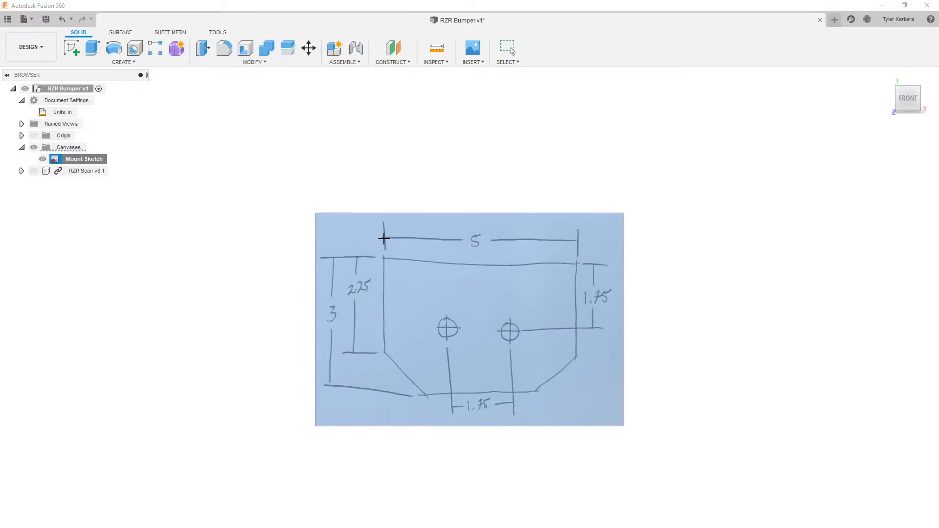
left_click(384, 237)
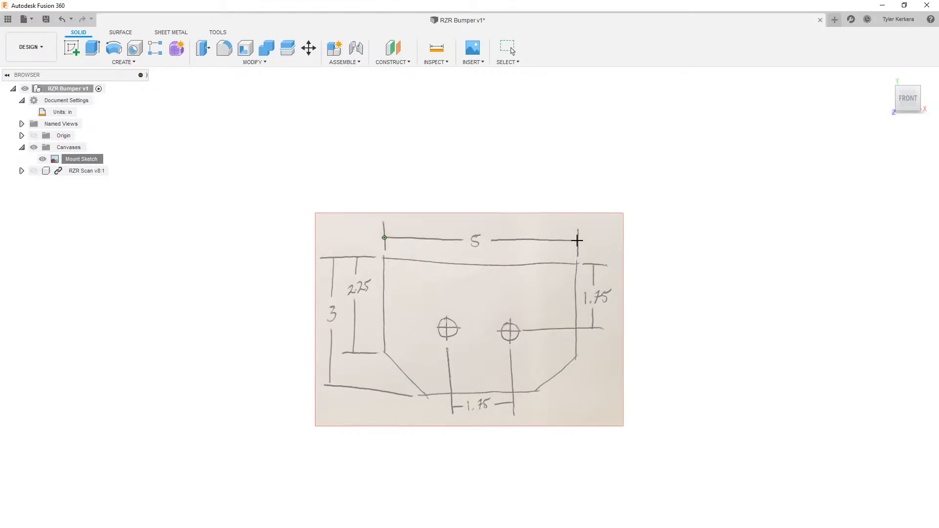
left_click(578, 240)
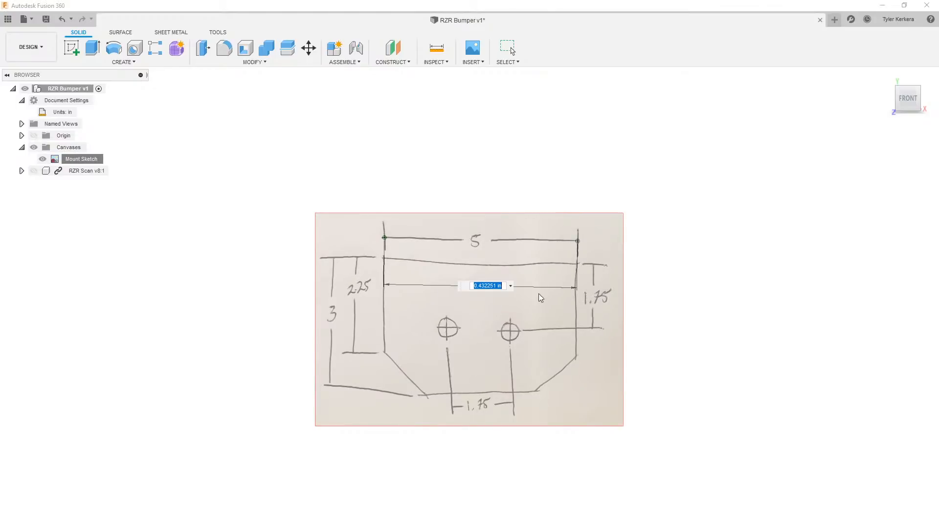
type("5")
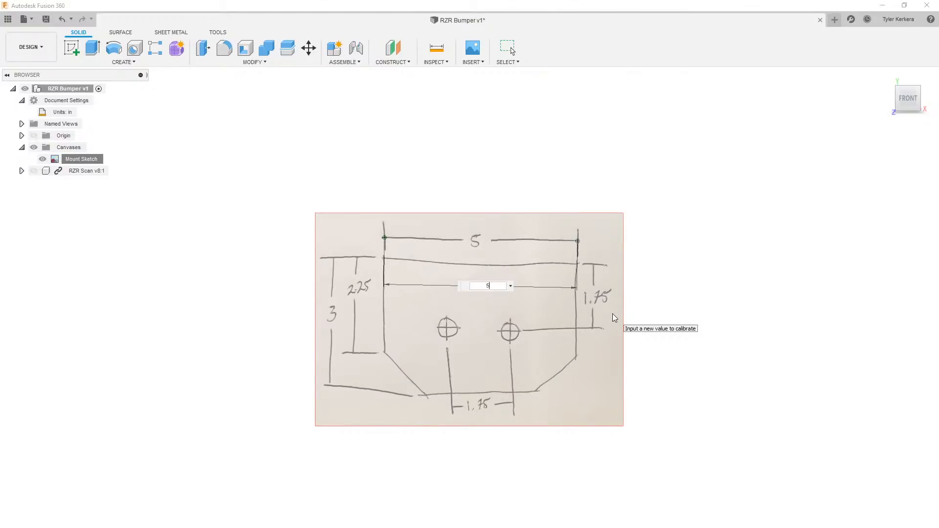
key("Return")
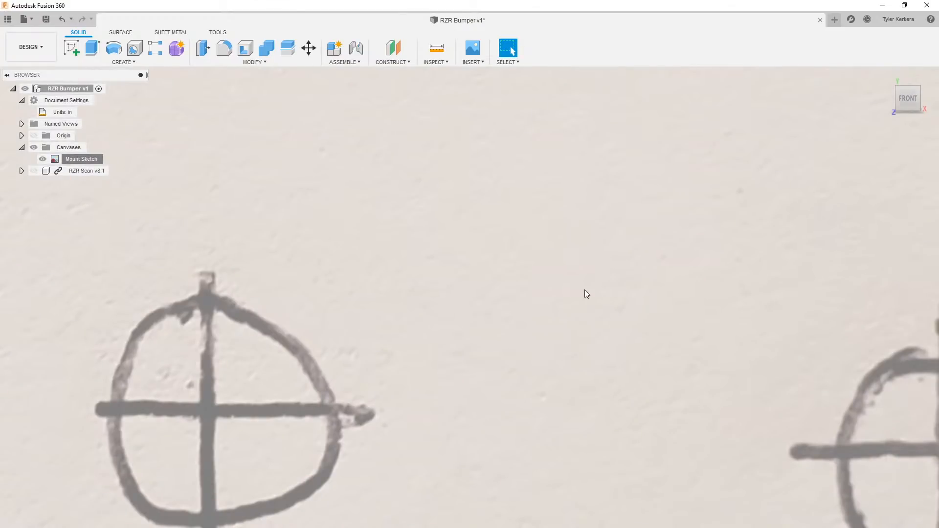
Step: Show the RZR Scan component again together with the whole calibrated canvas
middle_click(585, 289)
middle_click(585, 289)
scroll(605, 382, "down", 2)
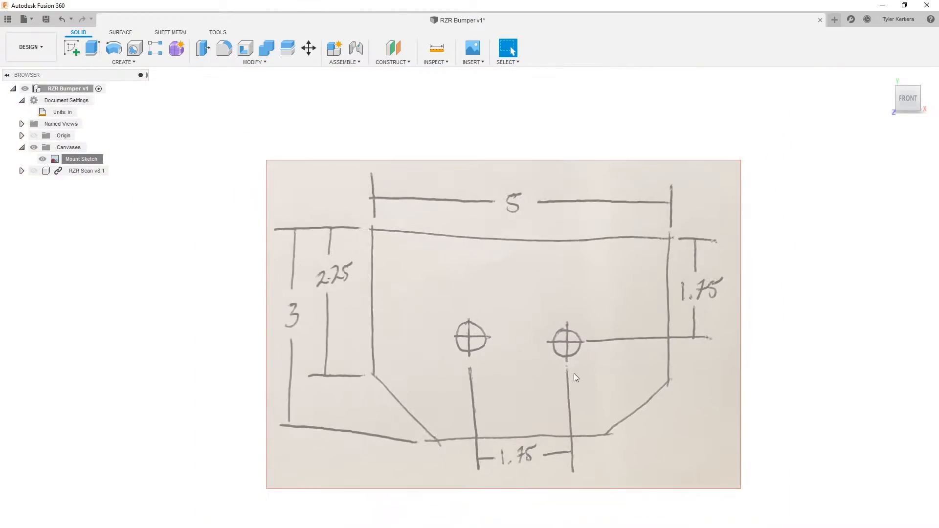
left_click(33, 171)
scroll(536, 363, "down", 3)
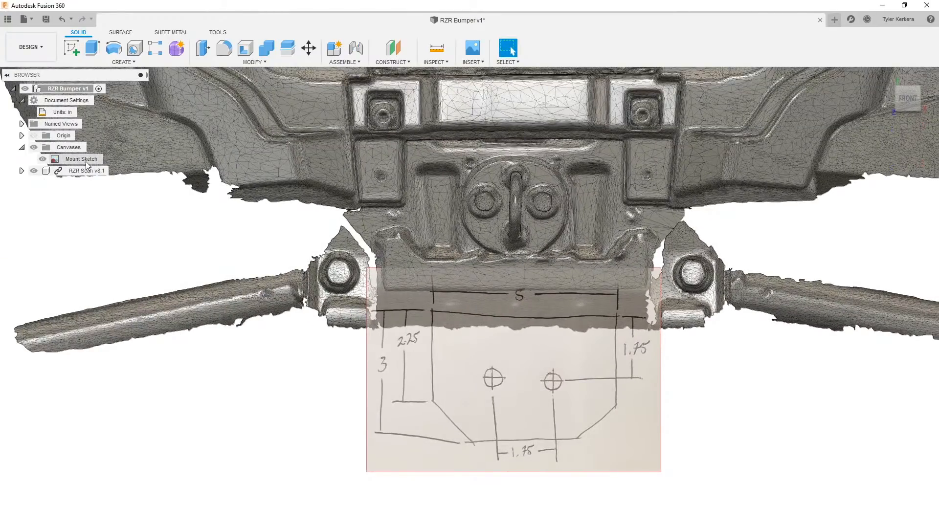
Step: Move and slightly rotate the Mount Sketch canvas so its two hole marks line up with the scan's two mounting bolts
right_click(89, 159)
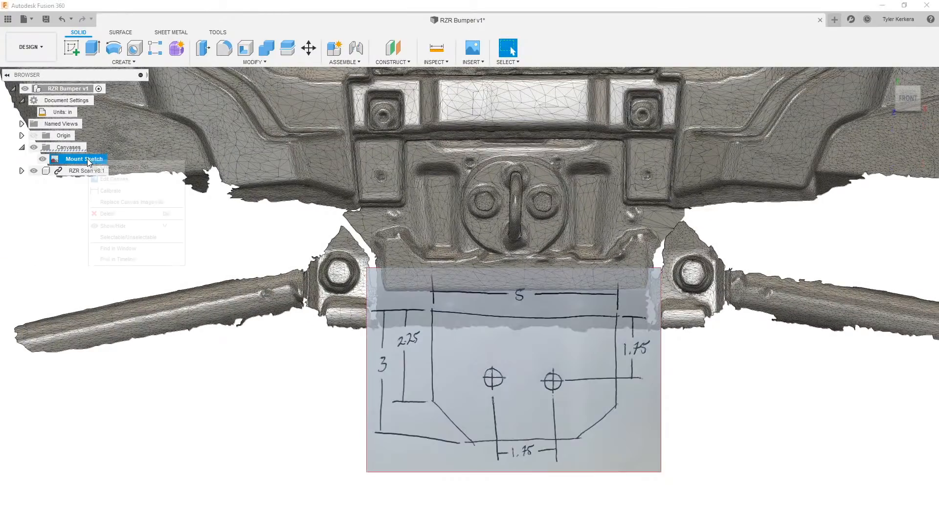
left_click(129, 180)
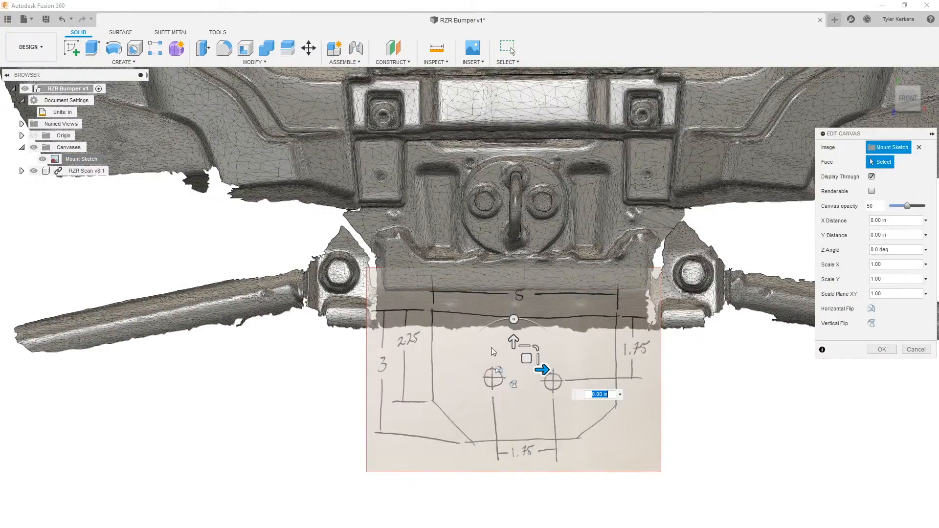
left_click_drag(516, 342, 535, 188)
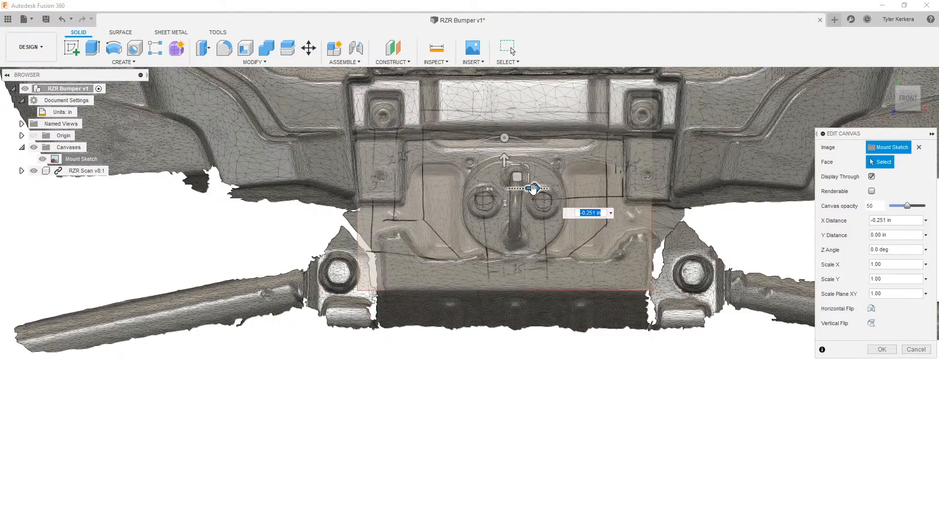
left_click_drag(505, 157, 483, 183)
scroll(501, 168, "up", 5)
left_click(882, 349)
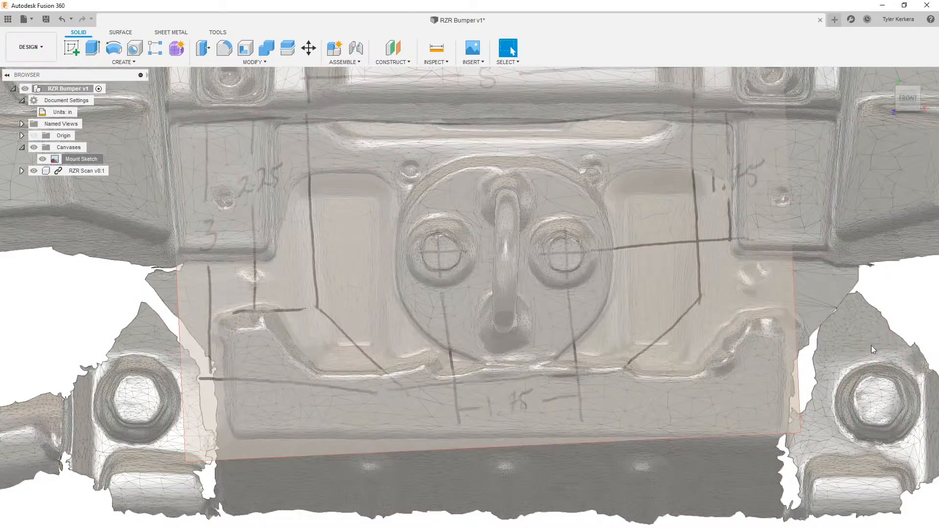
Step: Hide the RZR Scan component and start a sketch on the front plane over the Mount Sketch canvas
scroll(847, 395, "down", 2)
scroll(847, 394, "down", 1)
middle_click_drag(846, 394, 748, 398)
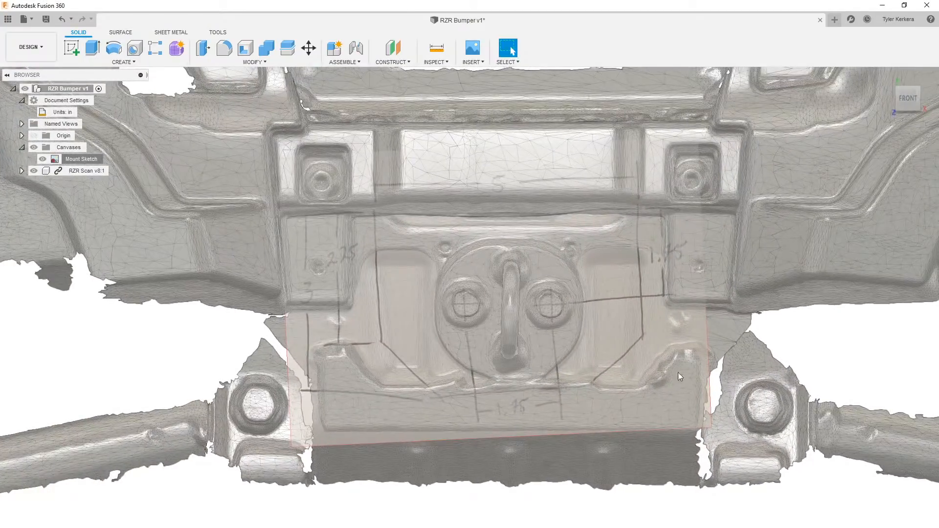
scroll(332, 299, "down", 1)
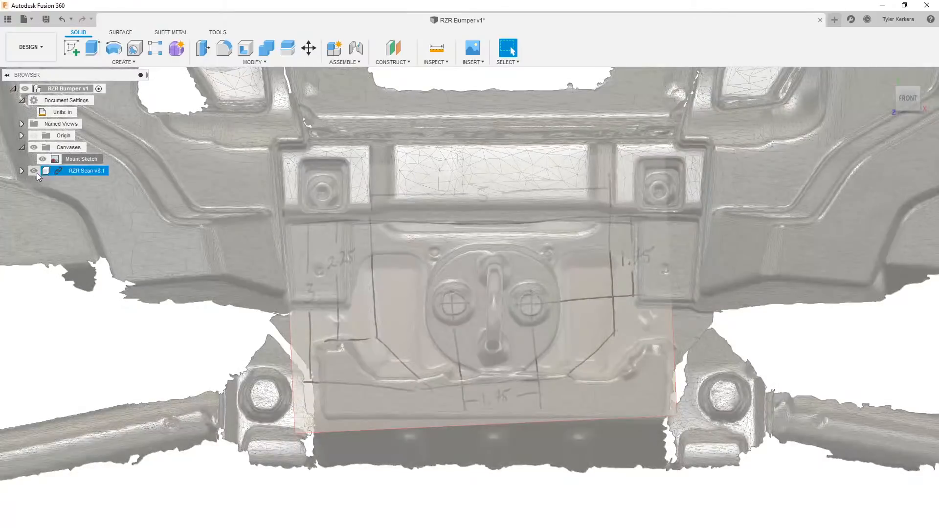
left_click(35, 171)
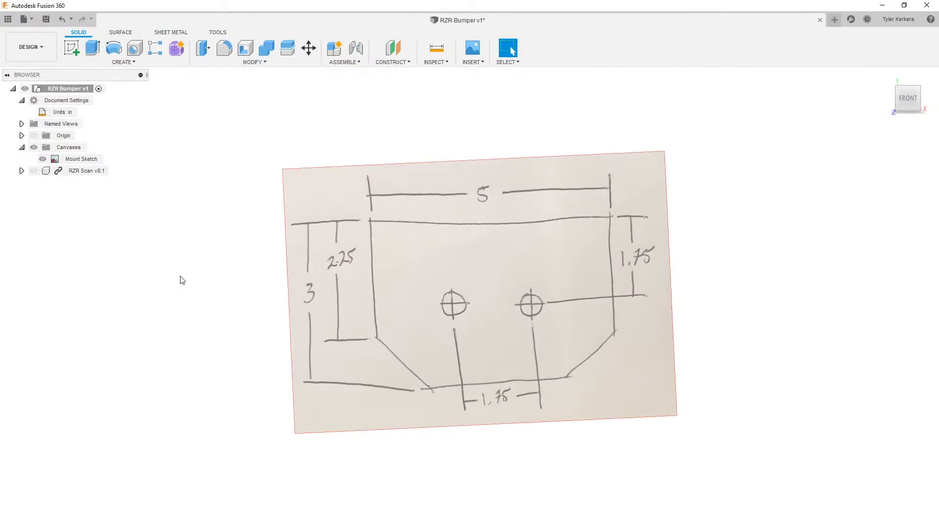
left_click(72, 47)
left_click(521, 493)
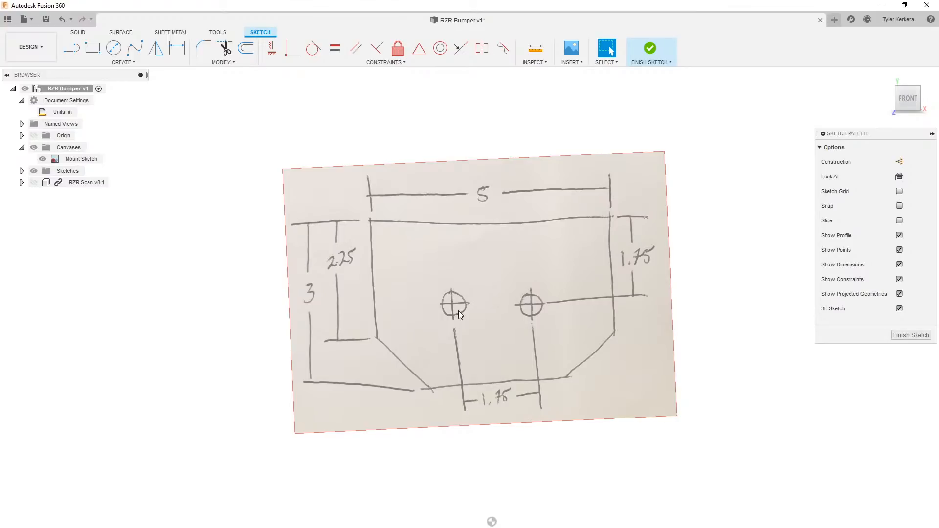
Step: Turn off 3D Sketch and draw a vertical construction centerline from the origin up past the canvas's upper edge
key("l")
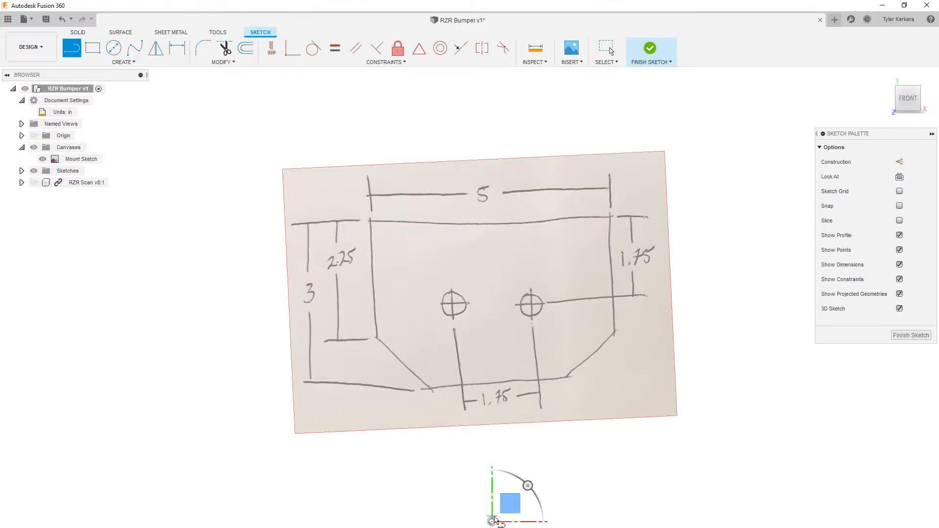
left_click(899, 308)
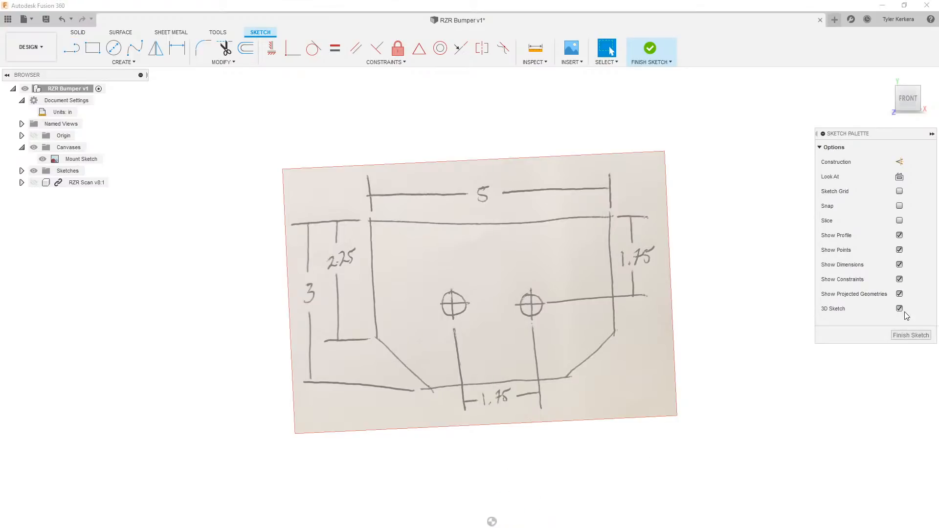
key("l")
left_click(491, 521)
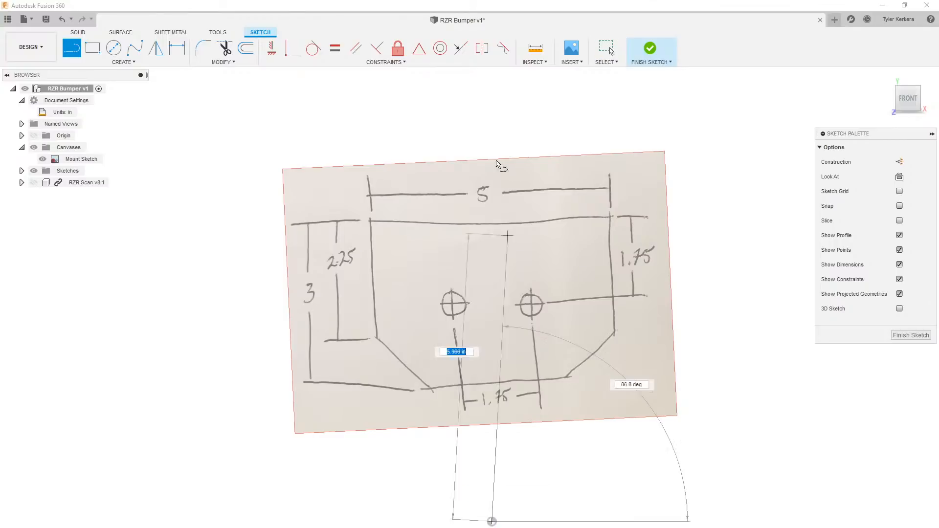
left_click(492, 105)
key("Escape")
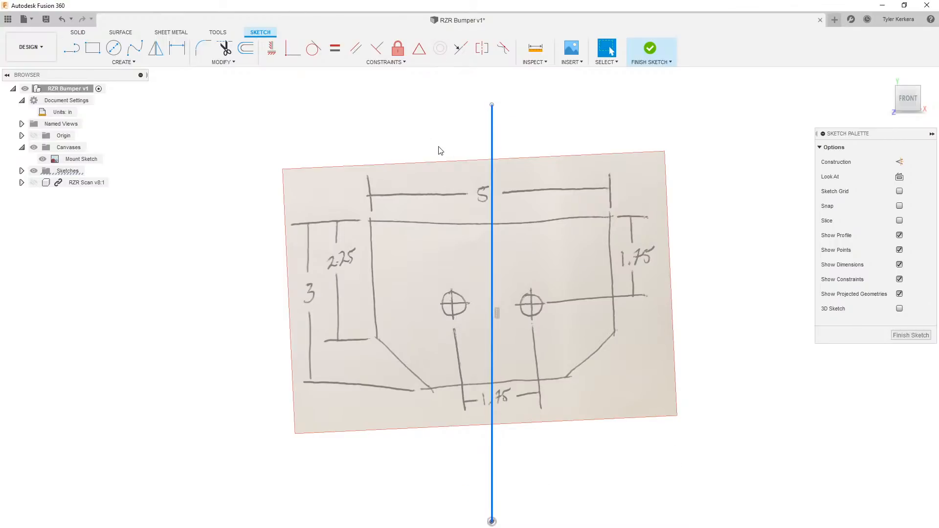
key("x")
Step: Trace the right half of the mount plate outline, about 2.46 in wide, including its angled corner, starting and ending on the centerline
key("l")
left_click(491, 224)
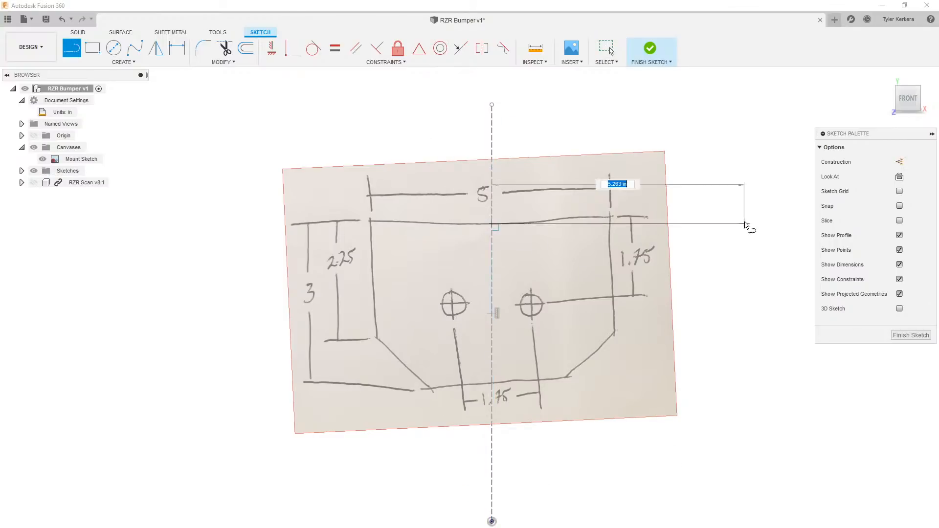
left_click(606, 224)
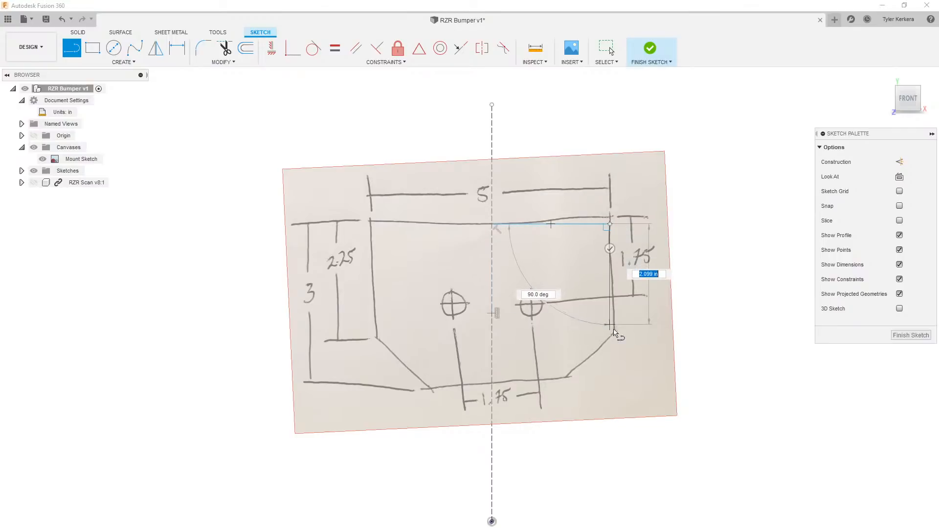
left_click(611, 336)
left_click(565, 378)
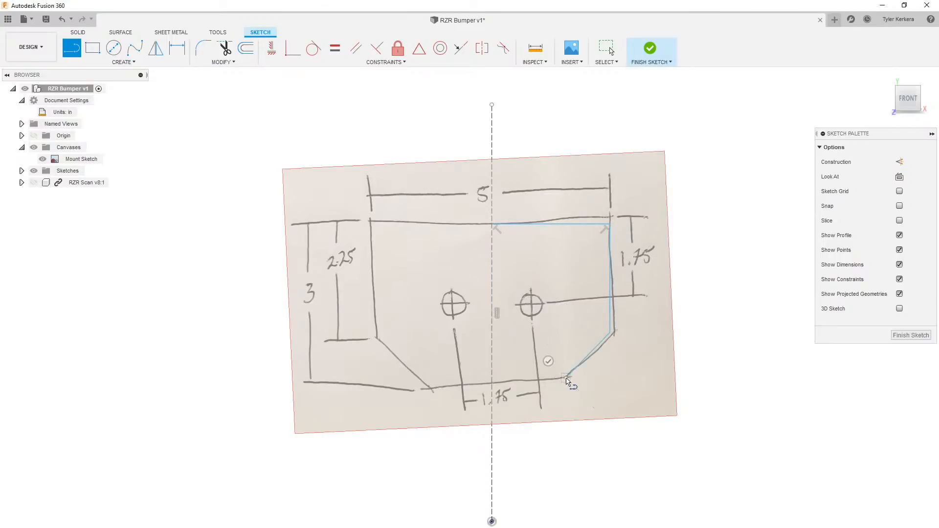
left_click(491, 378)
key("Escape")
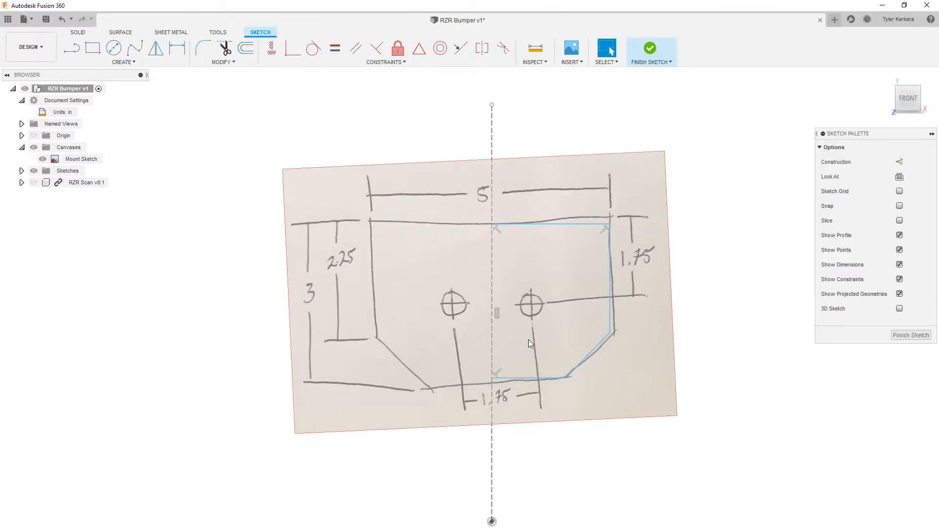
Step: Draw a center-point circle about 0.49 in in diameter over the right hole mark of the mount drawing
key("c")
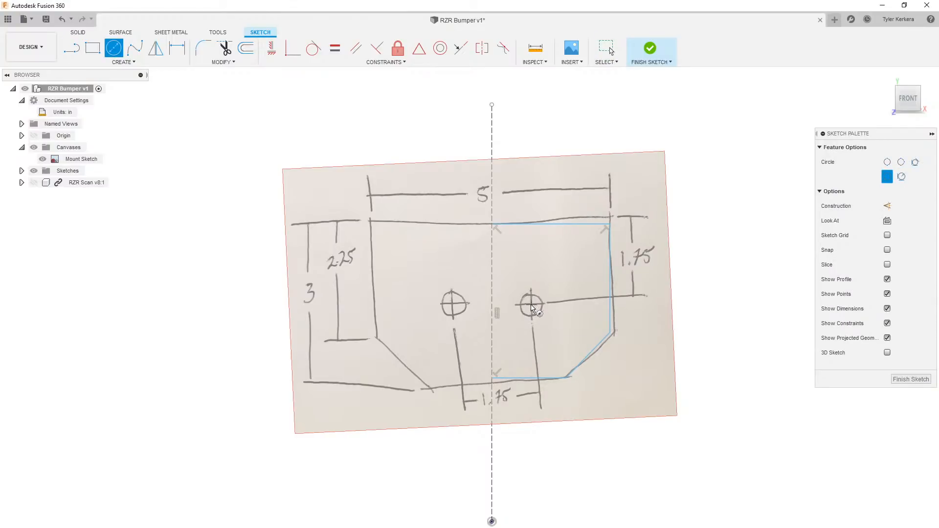
left_click(531, 305)
left_click(534, 292)
Step: Dimension the half outline's upper horizontal edge at 2.5 in
scroll(552, 285, "up", 1)
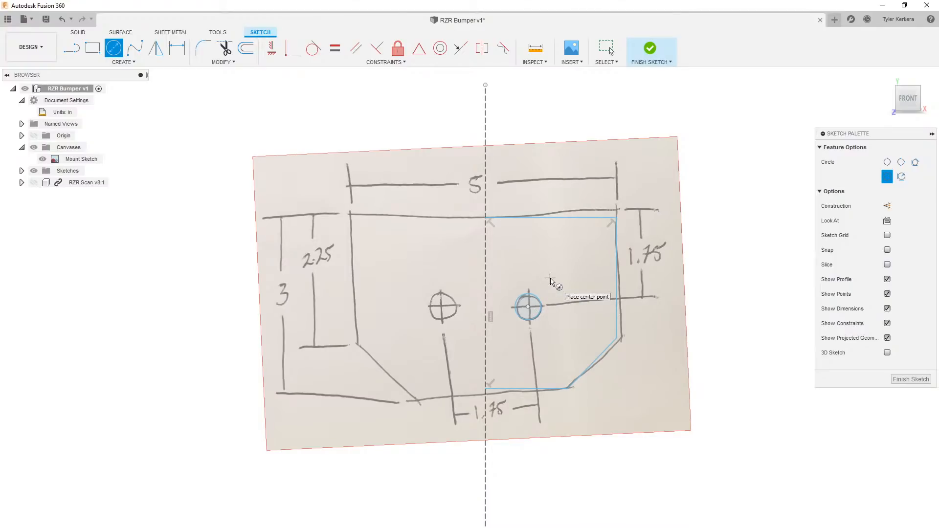
key("d")
left_click(564, 218)
left_click(555, 175)
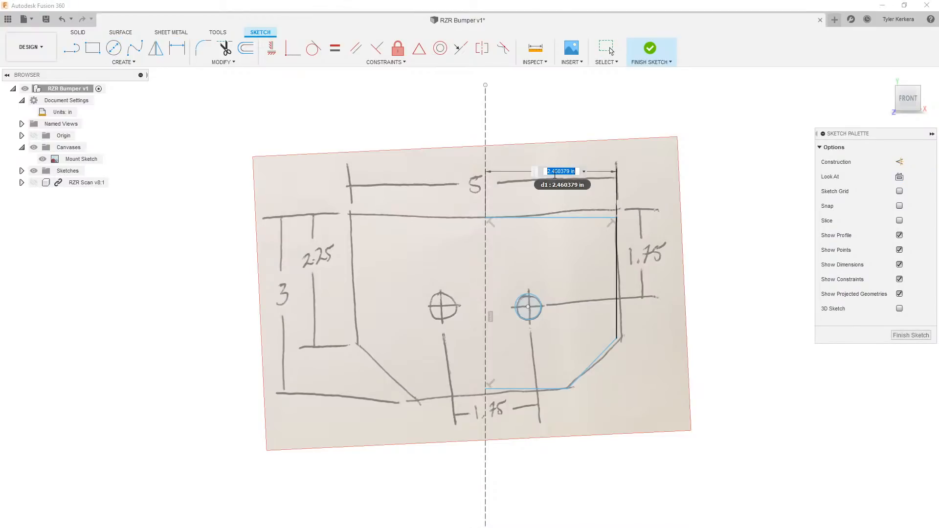
type("2.5")
key("Return")
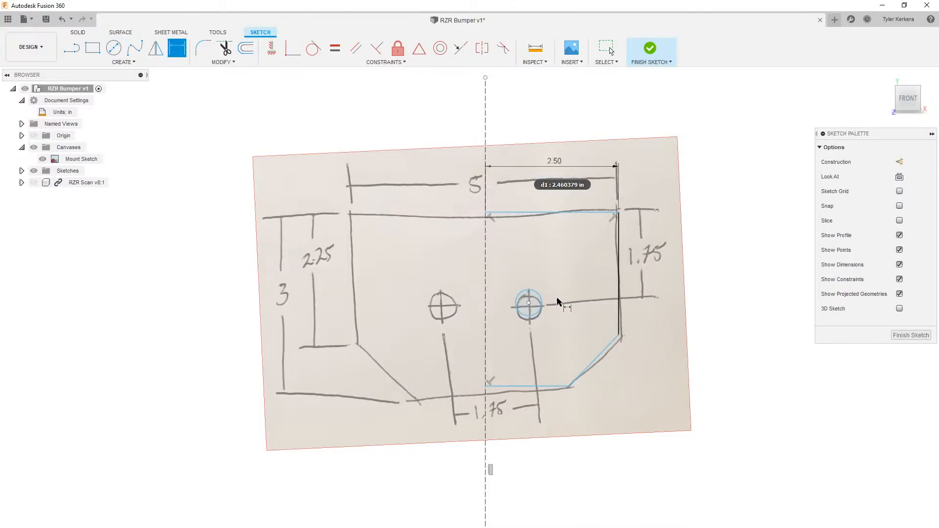
Step: Dimension the outline's vertical side edge at 2.25 in
left_click(619, 299)
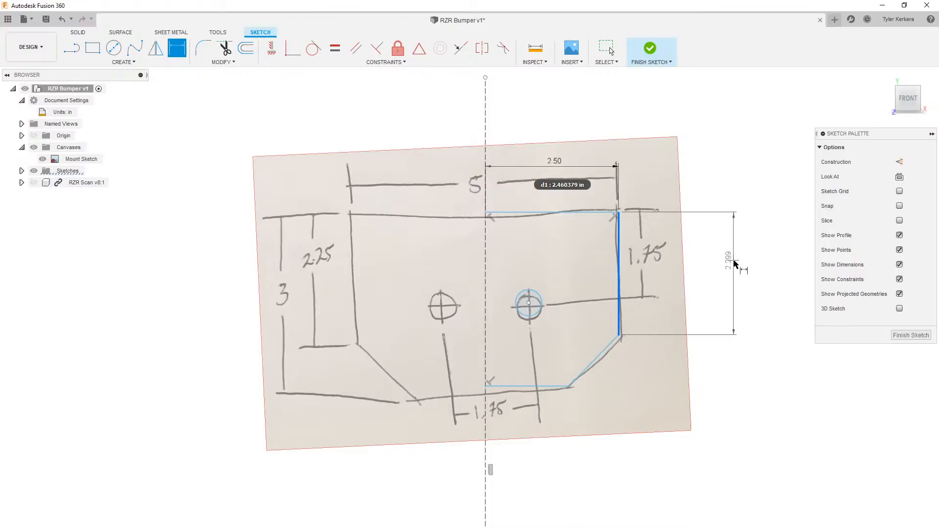
left_click(733, 264)
type("2.25")
key("Return")
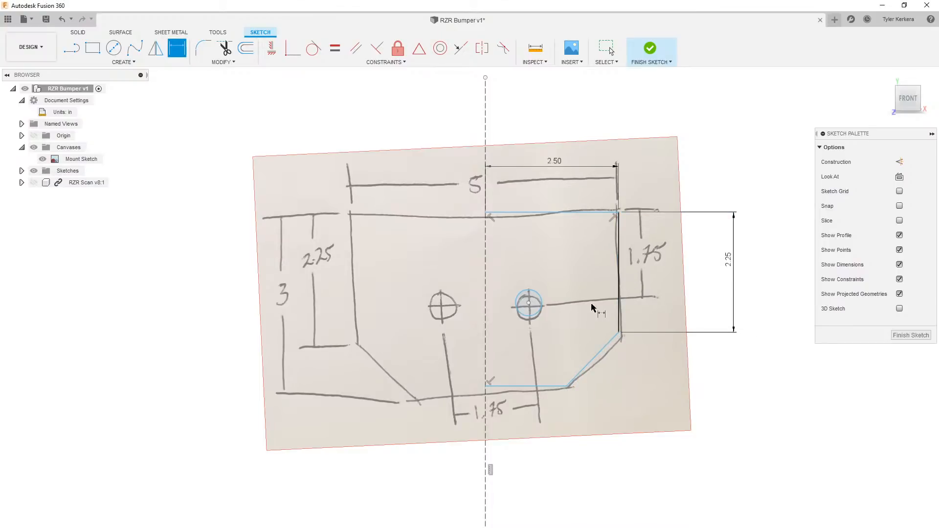
left_click(543, 387)
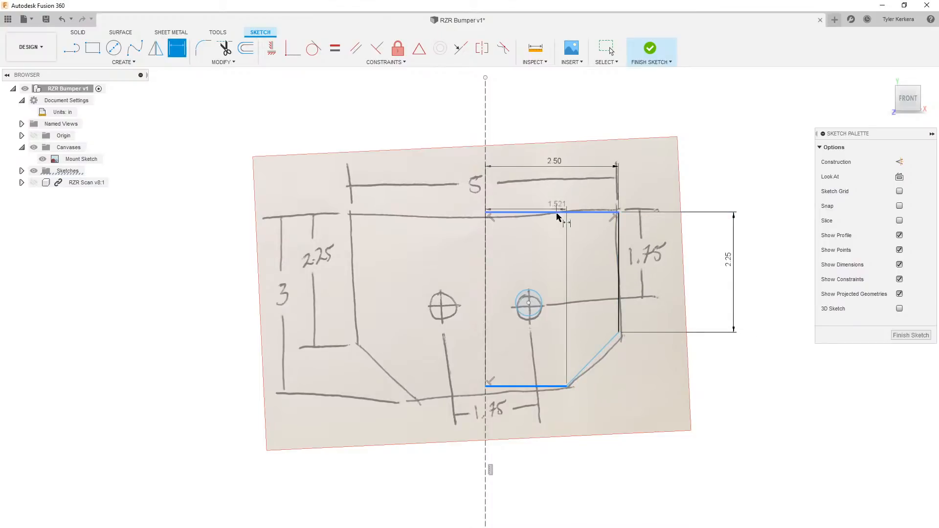
left_click(557, 216)
key("Return")
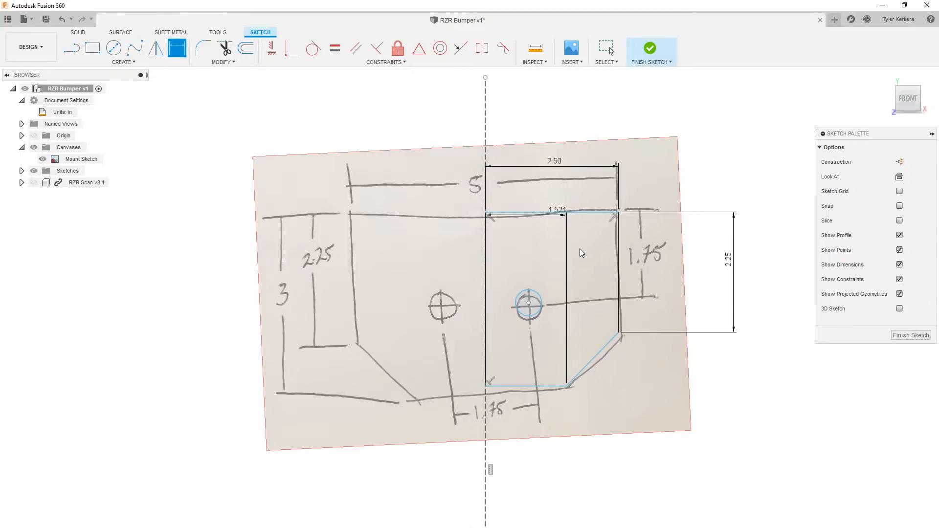
key("Escape")
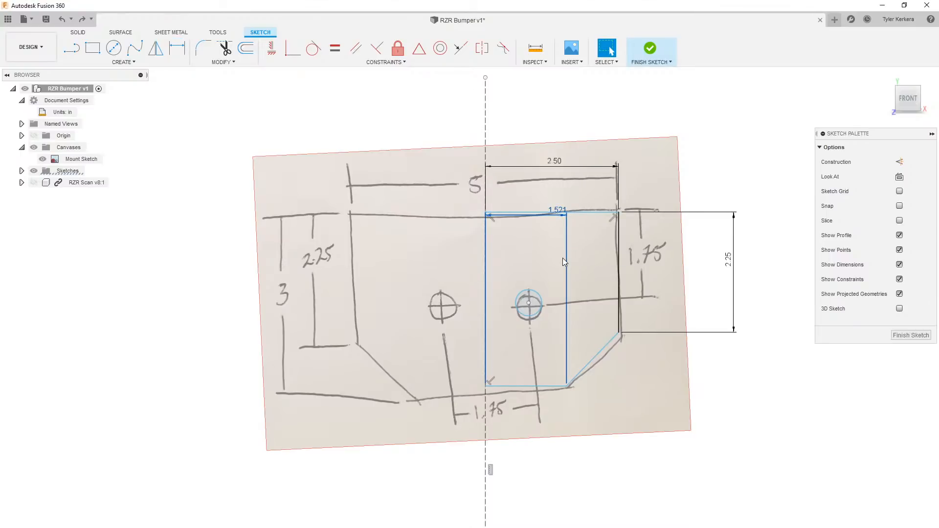
key("Delete")
Step: Dimension the vertical distance between the outline's upper and lower horizontal edges at 3 in
key("d")
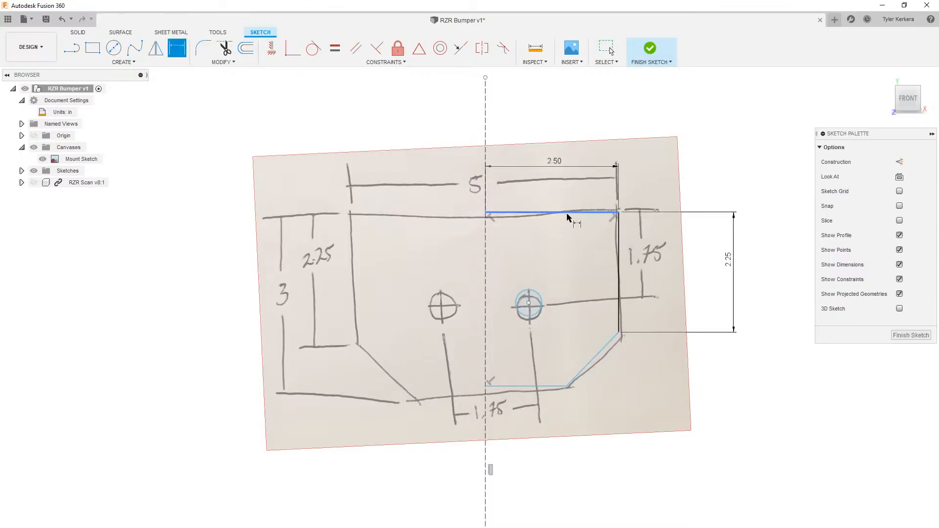
left_click(567, 214)
left_click(543, 386)
left_click(777, 274)
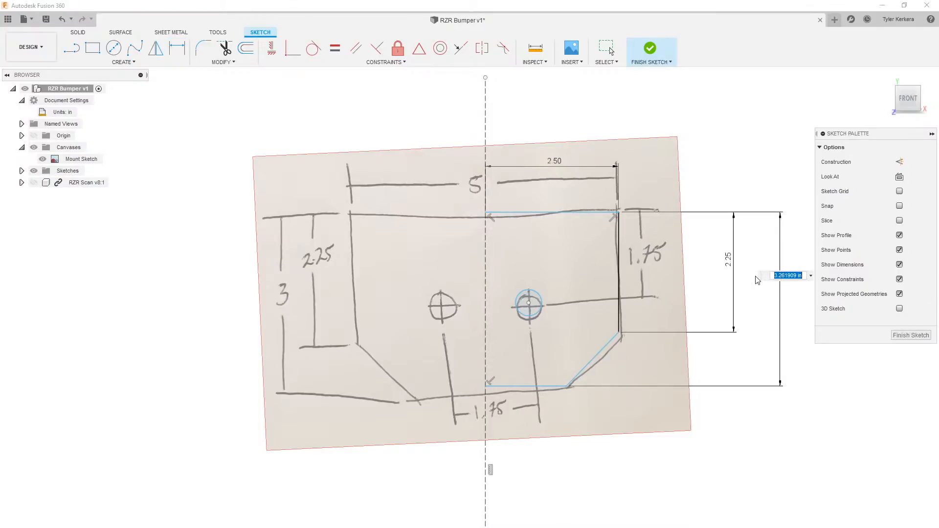
type("3")
key("Return")
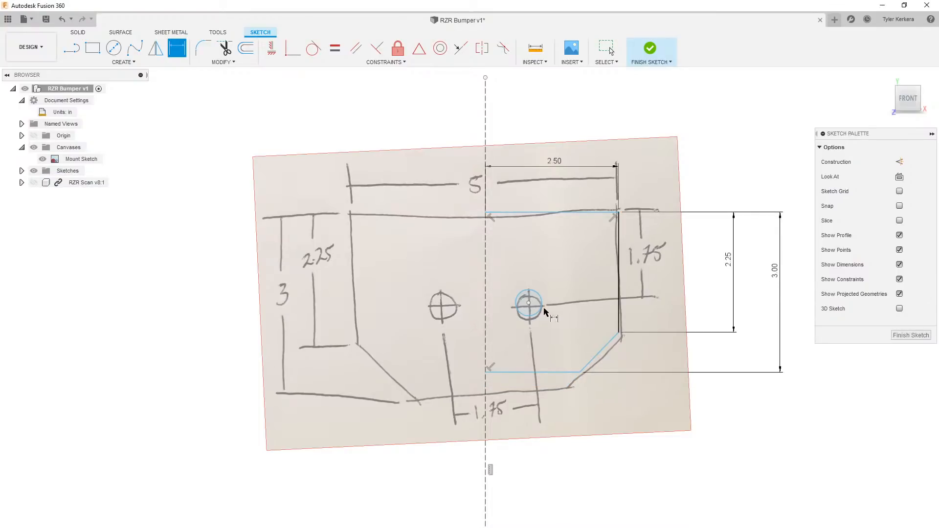
Step: Dimension the circle's center at 1.75 in below the outline's upper horizontal edge
left_click(528, 303)
left_click(545, 213)
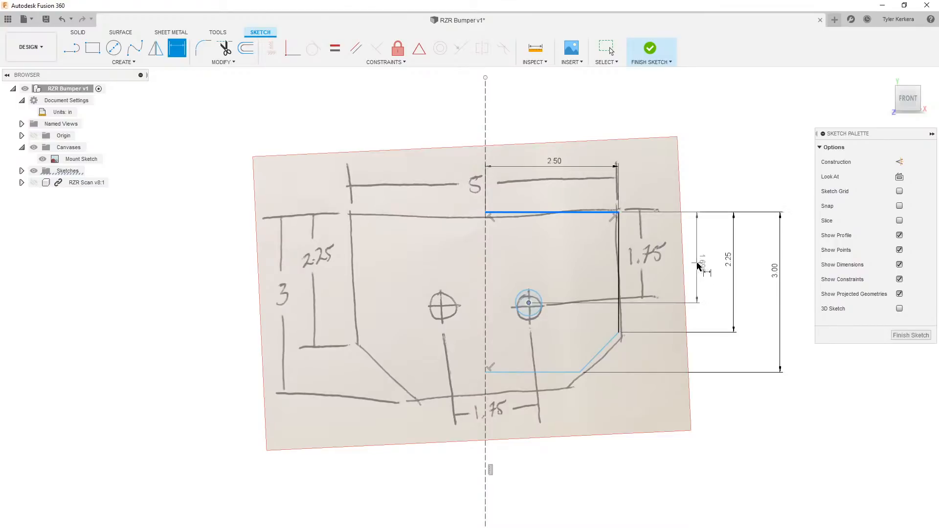
left_click(696, 266)
type("1.75")
key("Return")
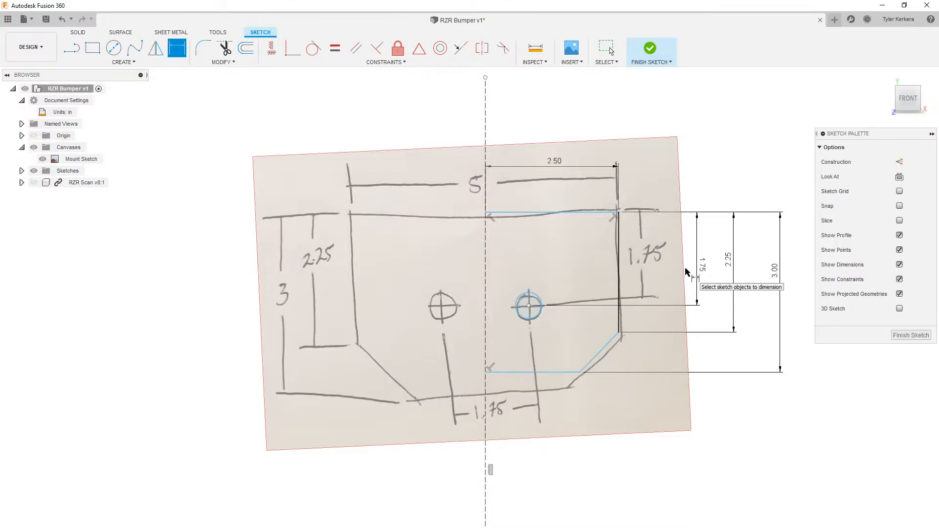
Step: Dimension the mounting hole circle's diameter at 0.5 in
left_click(540, 308)
left_click(560, 268)
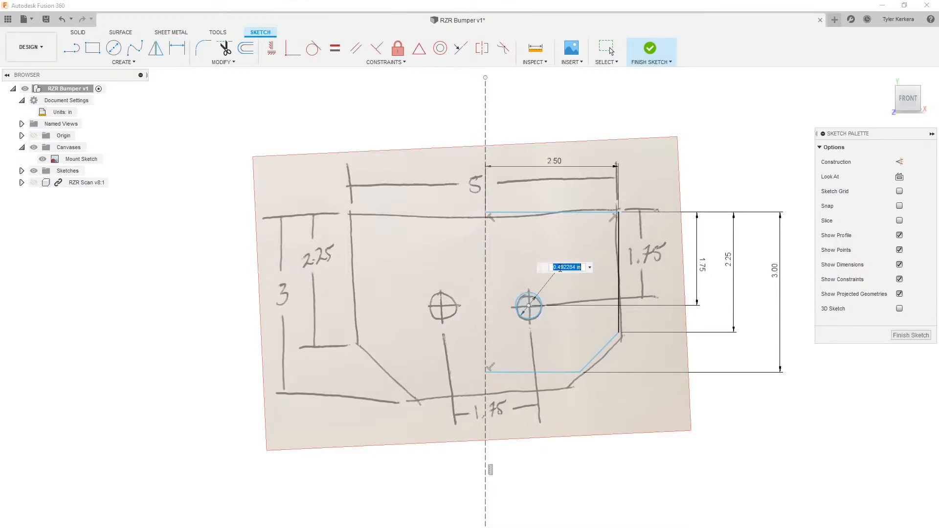
type("5")
key("Return")
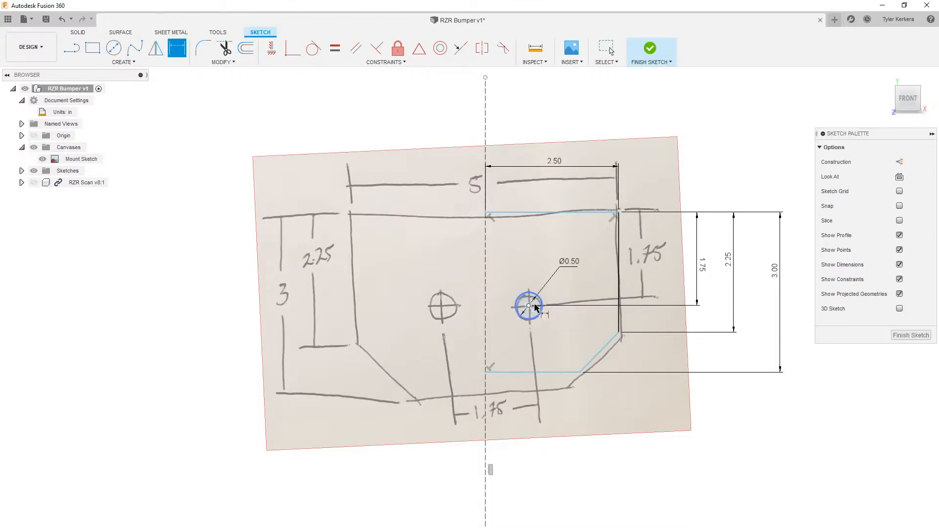
Step: Dimension the horizontal distance from the centerline to the circle's center as 1.75/2 in
left_click(484, 332)
left_click(528, 306)
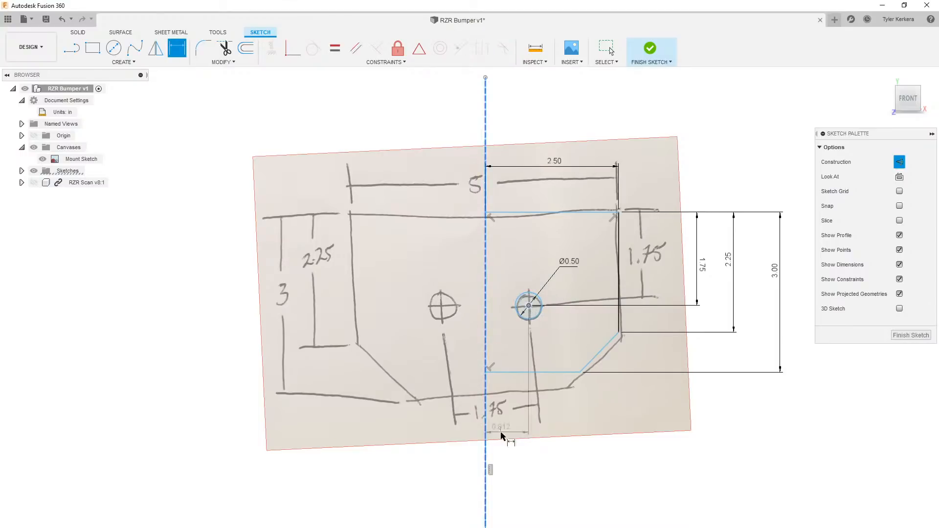
left_click(513, 418)
type("1")
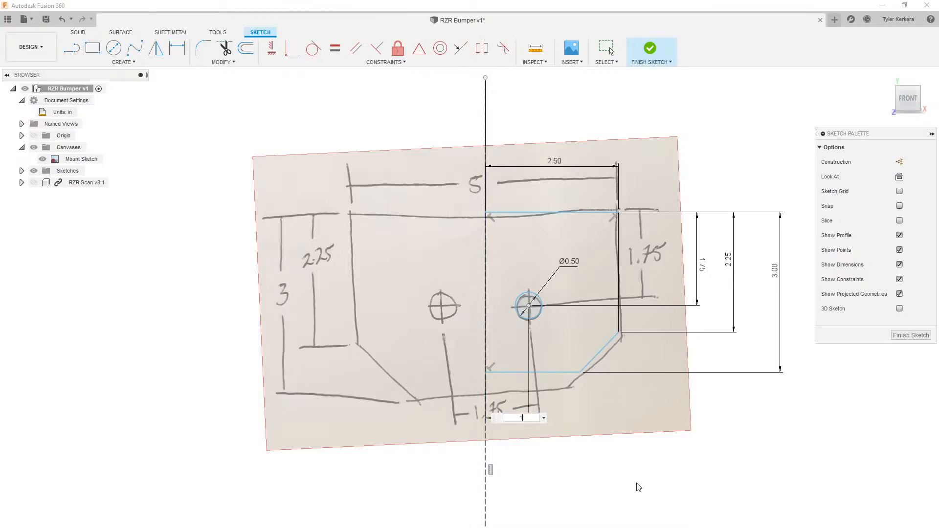
type(".75/2")
key("Return")
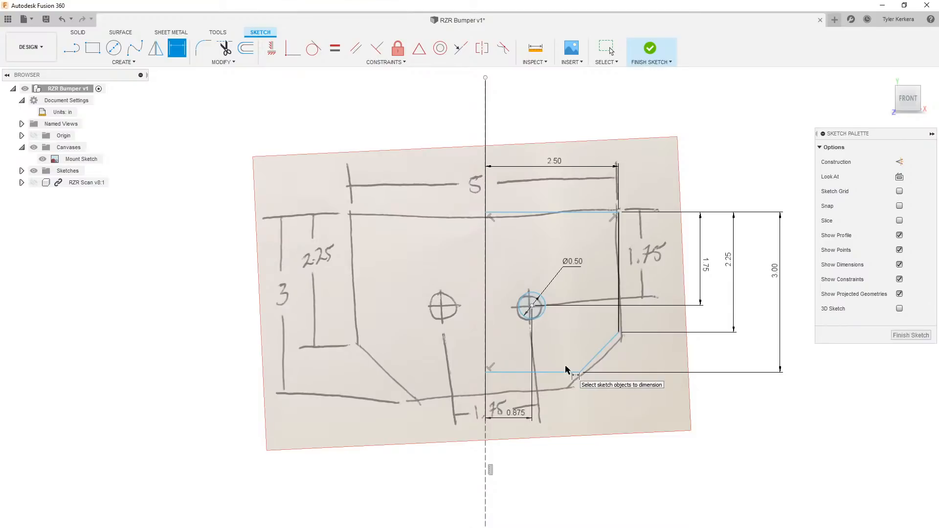
left_click(658, 52)
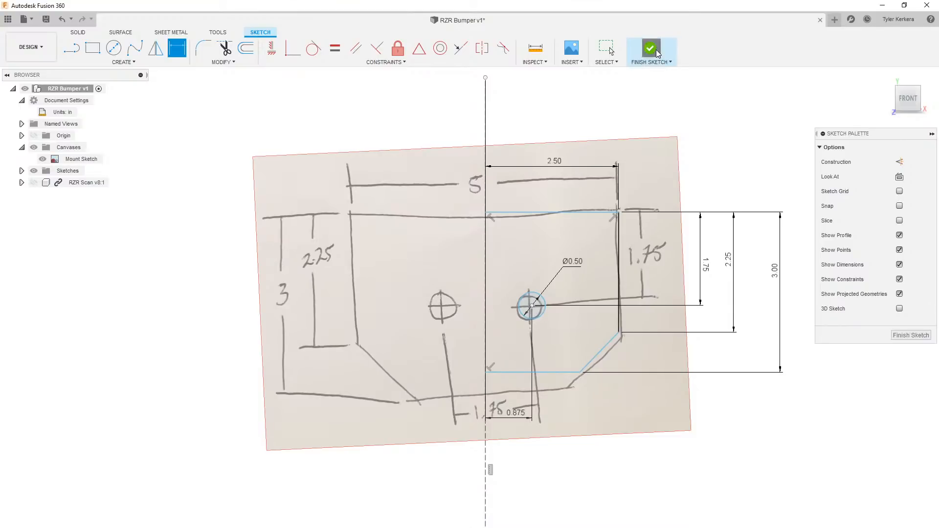
middle_click_drag(641, 164, 618, 185, "shift")
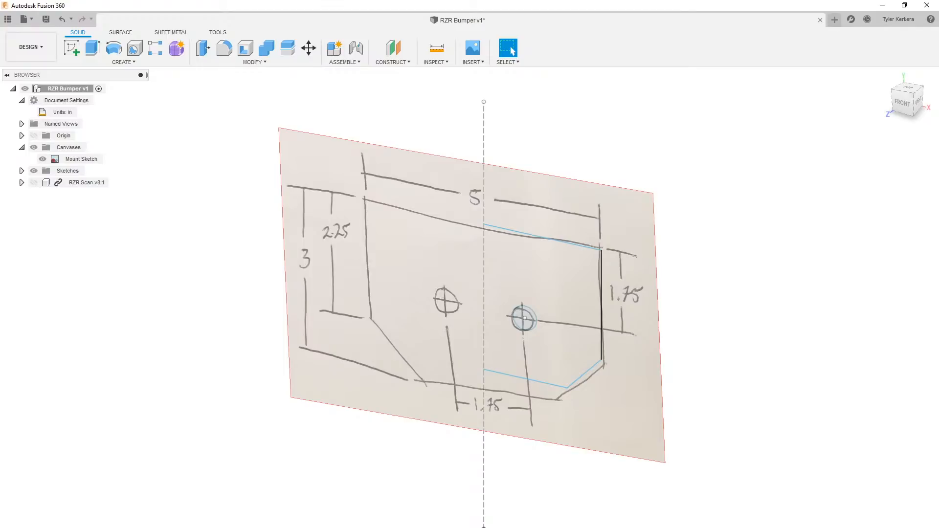
double_click(523, 318)
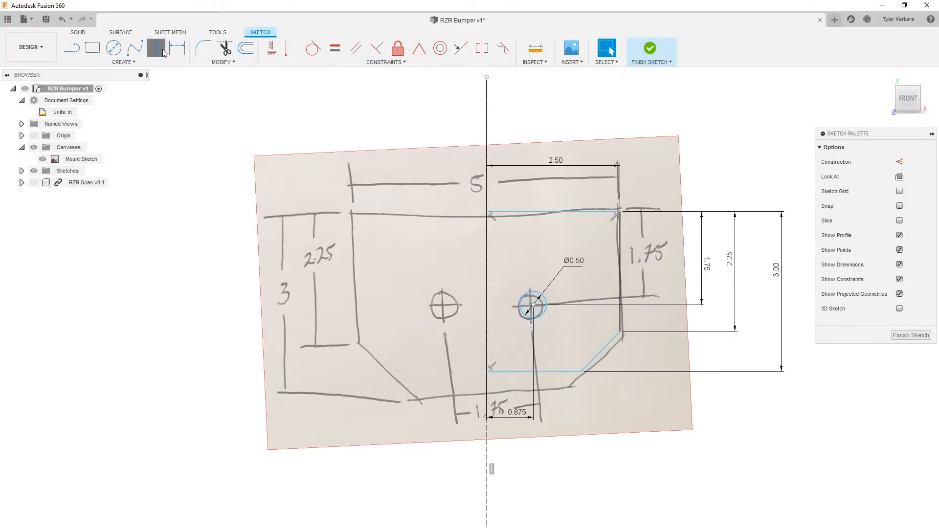
Step: Mirror the half outline and mounting hole circle across the vertical centerline, and finish the sketch
left_click(163, 53)
left_click_drag(440, 180, 644, 381)
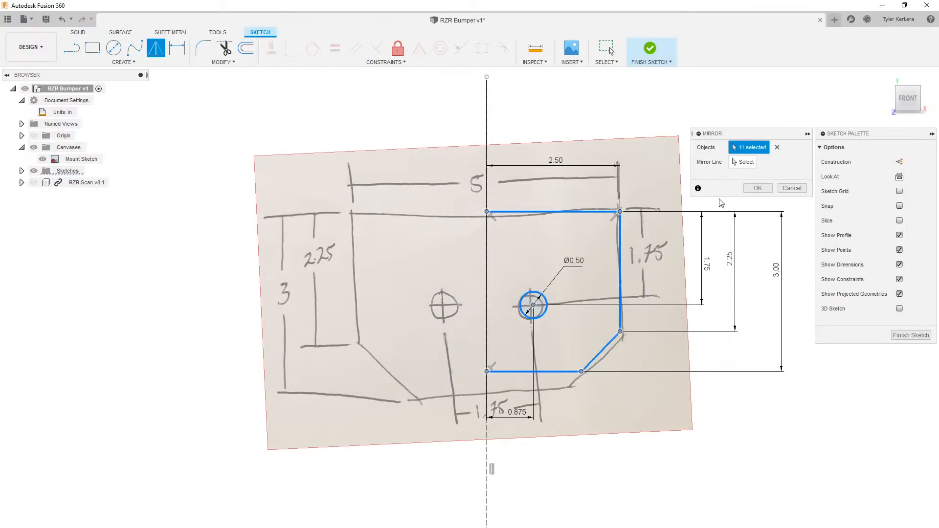
left_click(743, 162)
left_click(487, 275)
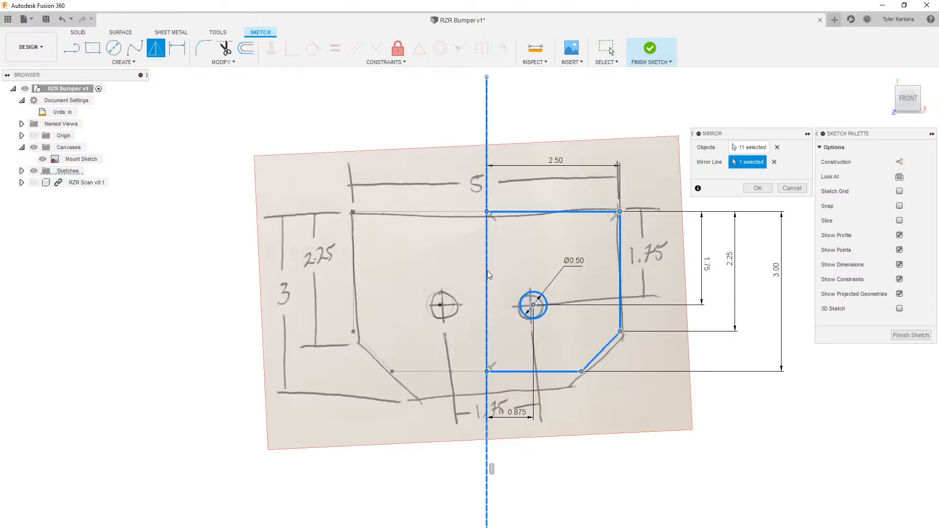
left_click(755, 189)
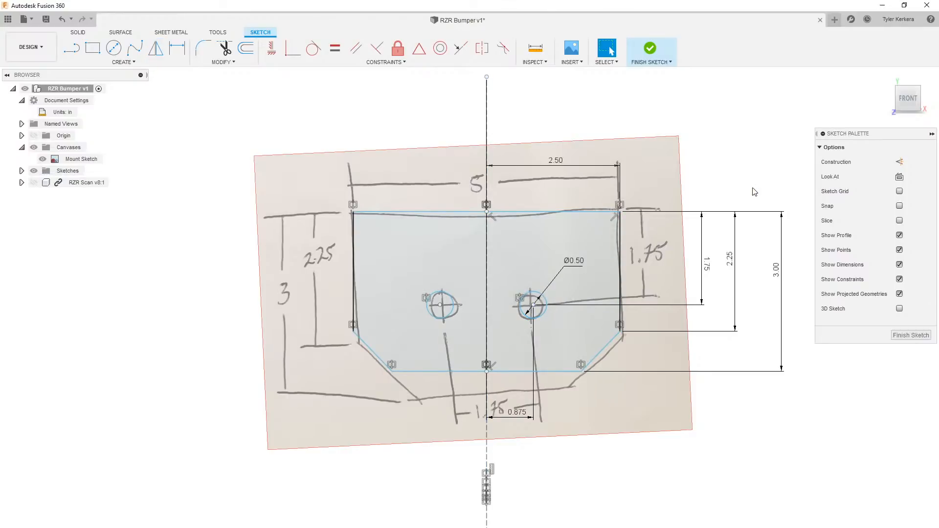
left_click(655, 49)
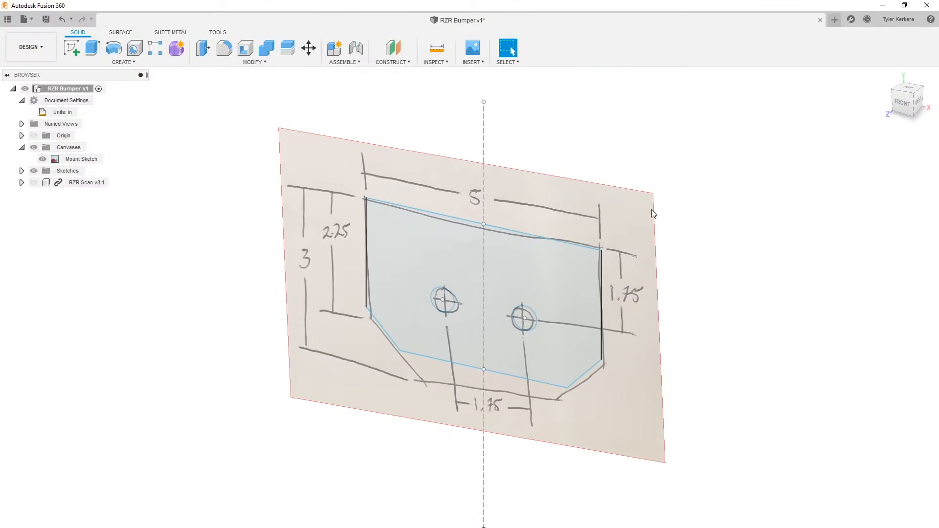
Step: Extrude the mirrored mount plate profile 0.25 in as a new body, leaving the two mounting holes open
key("e")
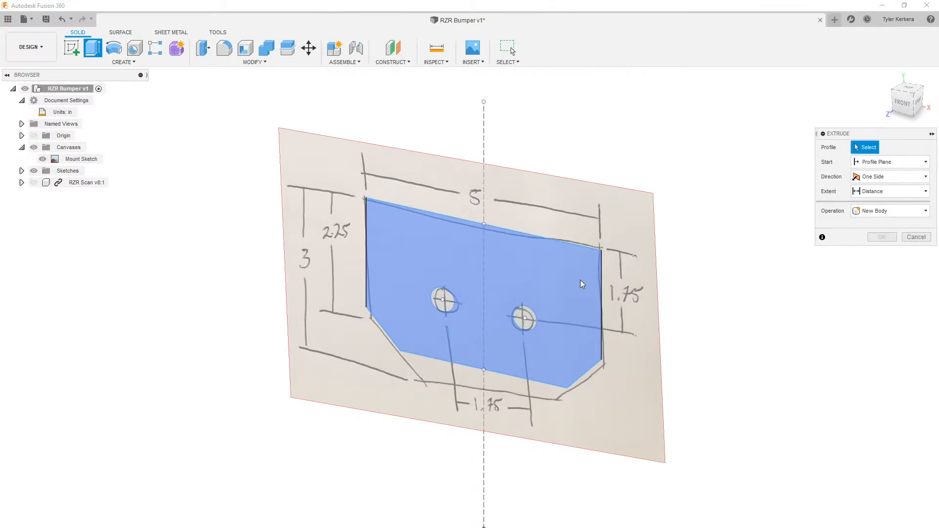
left_click(564, 287)
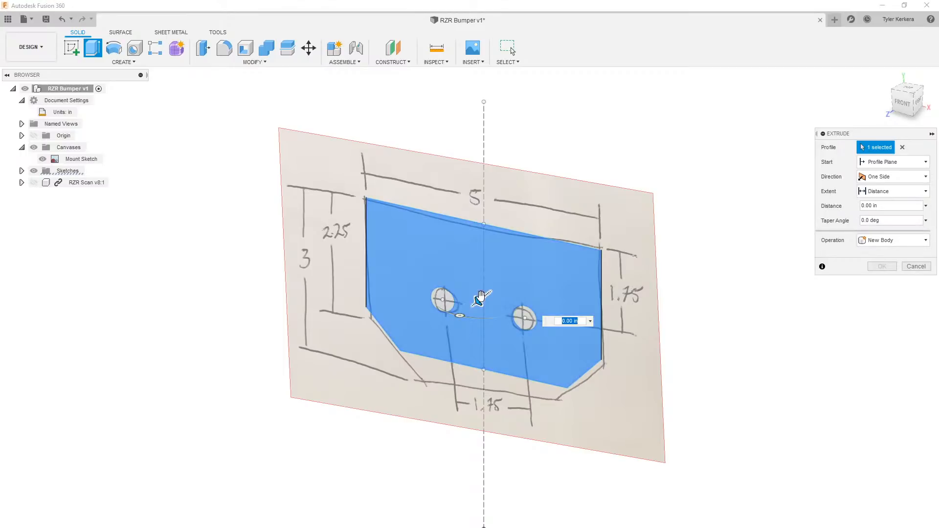
left_click_drag(479, 296, 470, 307)
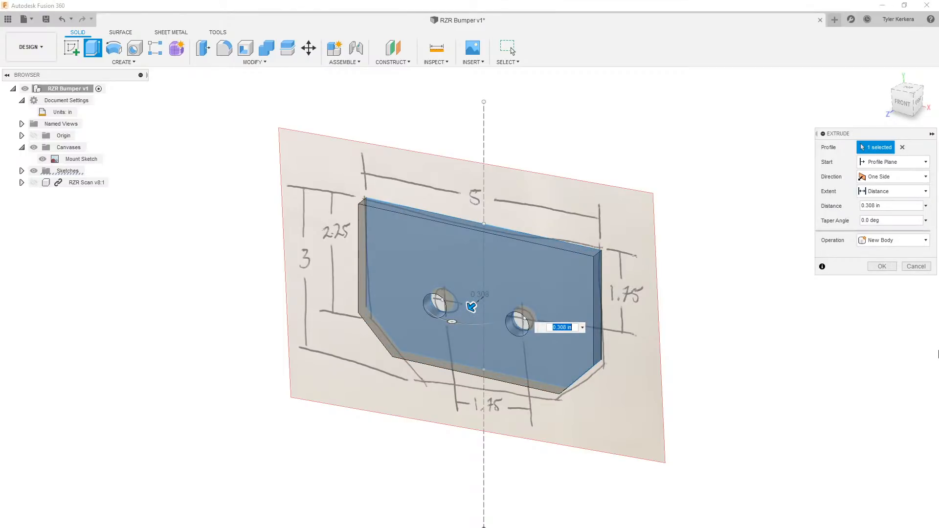
type(".25")
key("Return")
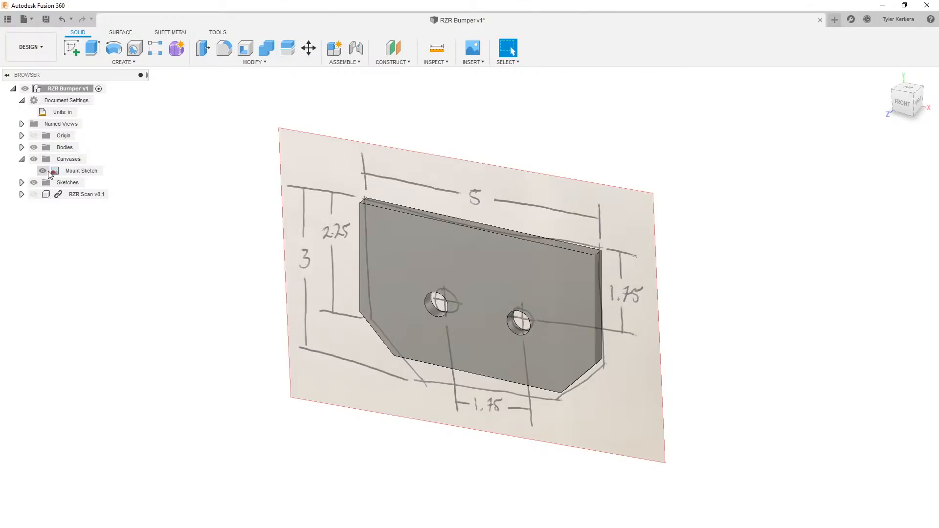
Step: Hide the Mount Sketch canvas and show the RZR Scan component to check the plate against the vehicle
left_click(43, 171)
left_click(35, 197)
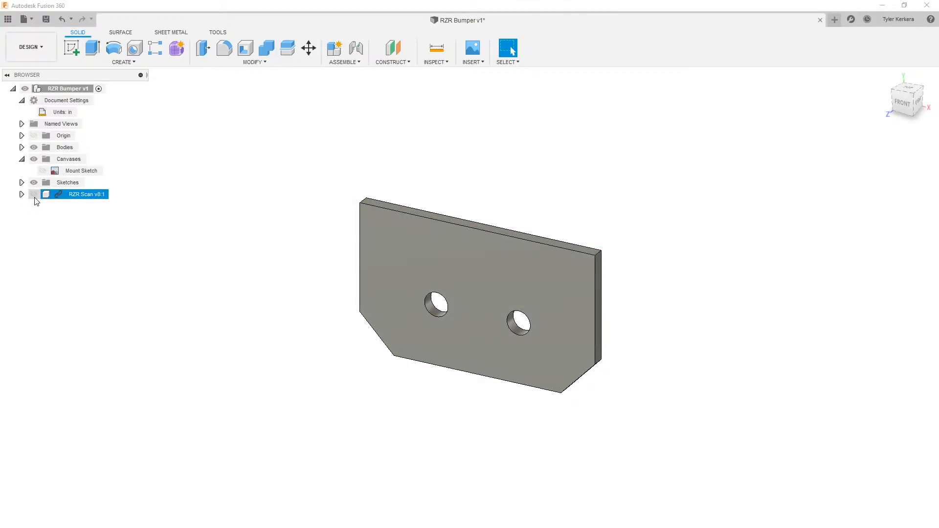
left_click(34, 195)
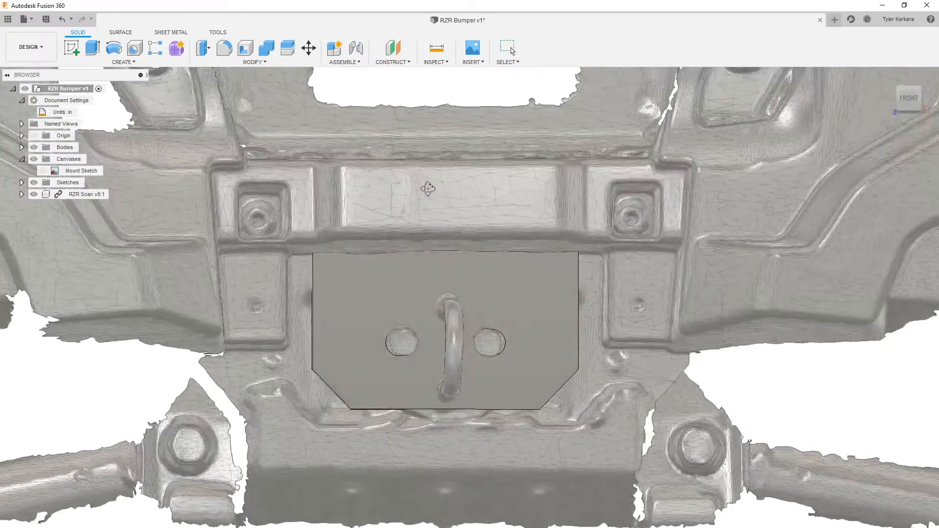
middle_click_drag(428, 188, 421, 189, "shift")
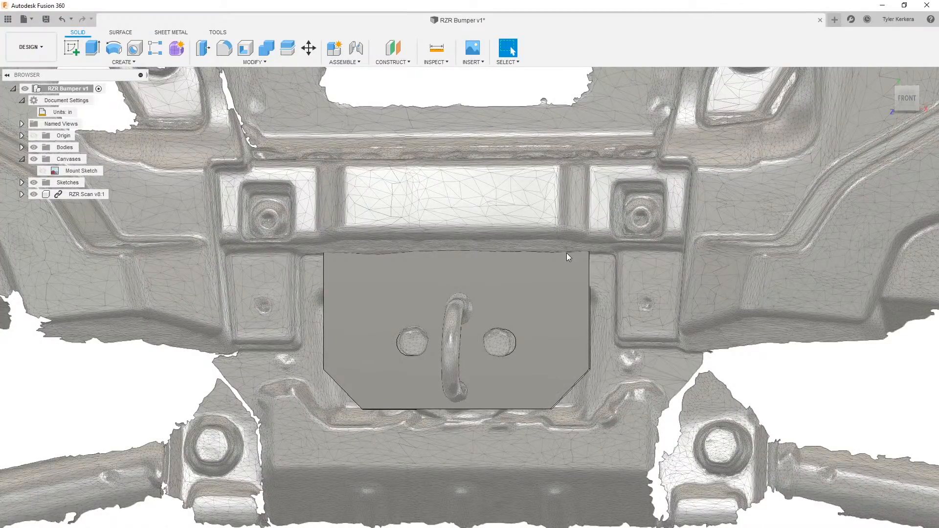
middle_click_drag(564, 248, 555, 250, "shift")
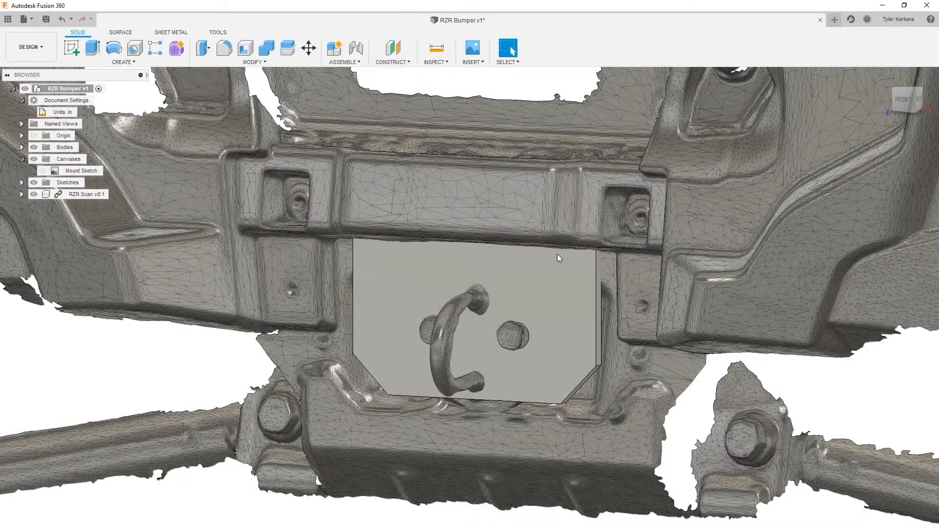
Step: Reopen the mount plate sketch and set the hole center's distance below the upper edge to 1.5 in
middle_click_drag(97, 370, 141, 368, "shift")
middle_click_drag(226, 350, 176, 363)
double_click(99, 527)
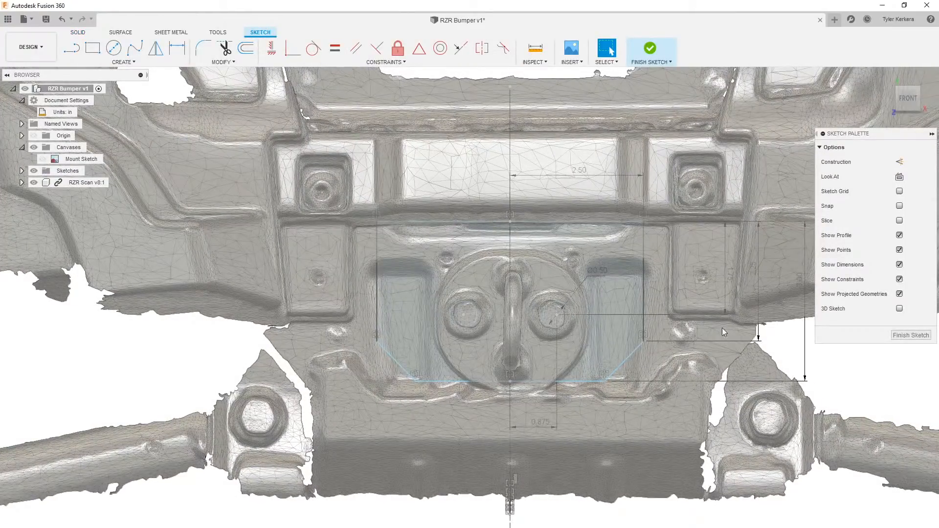
middle_click_drag(731, 280, 677, 306)
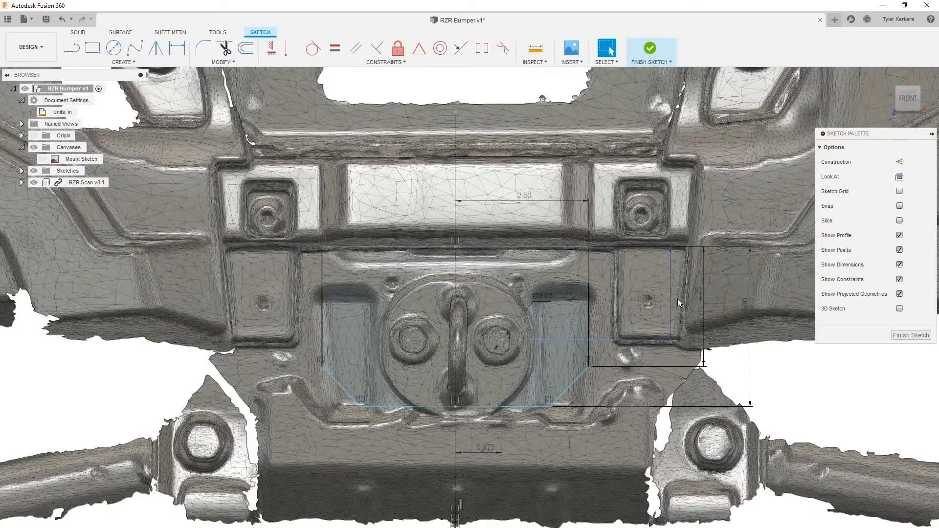
double_click(677, 299)
type("1")
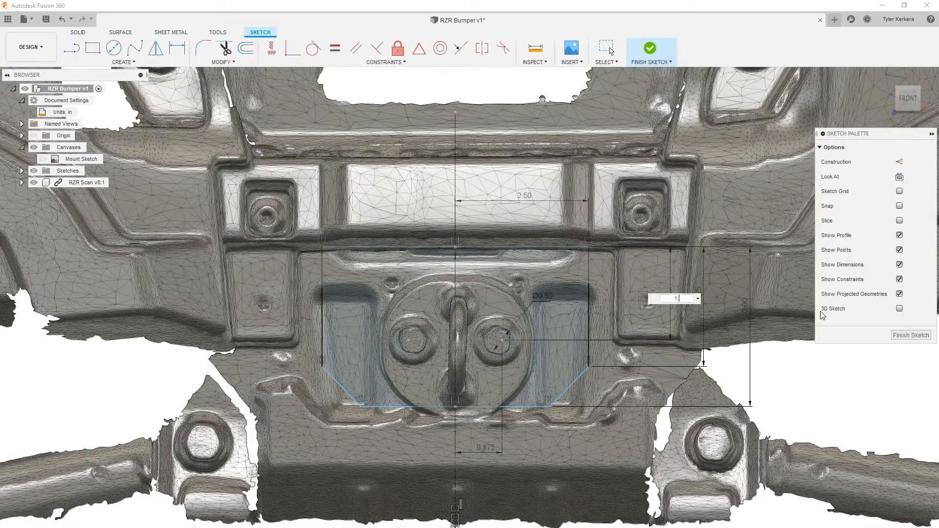
key("Return")
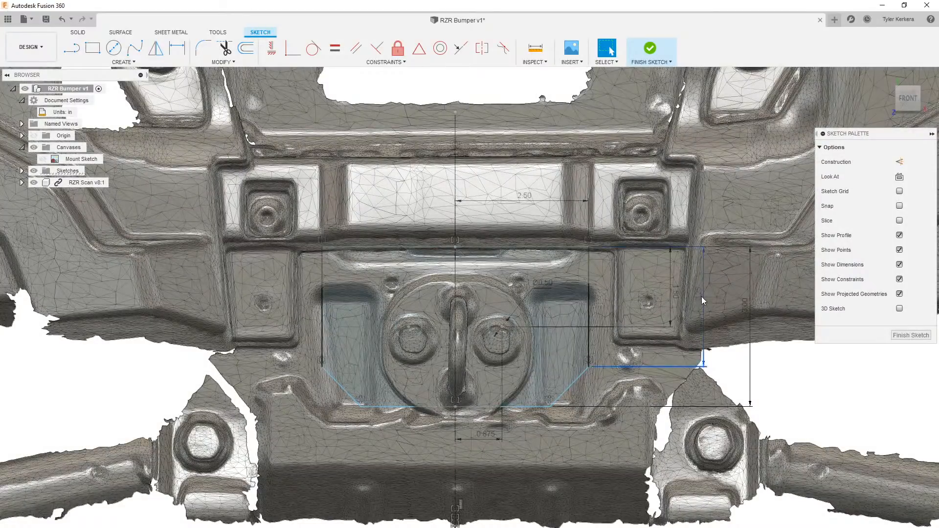
Step: Set the vertical distance from the plate's upper edge to the start of the angled corner to 2 in
double_click(701, 296)
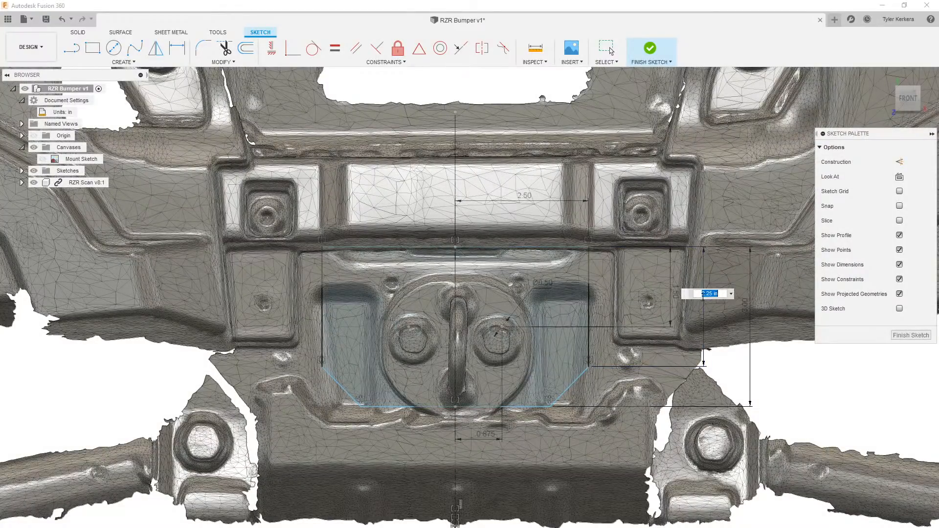
type("2")
key("Return")
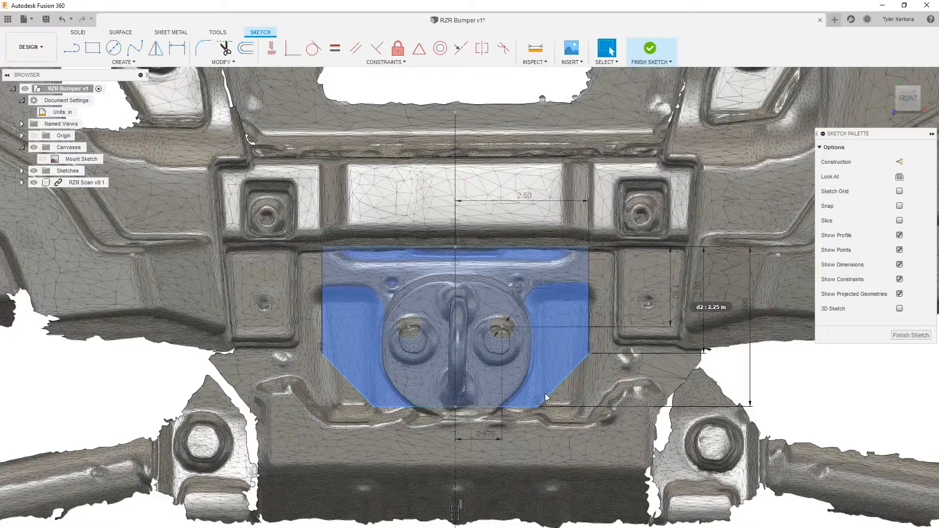
Step: Dimension the angle between the angled corner line and the plate's lower edge at 130 degrees
key("d")
left_click(546, 395)
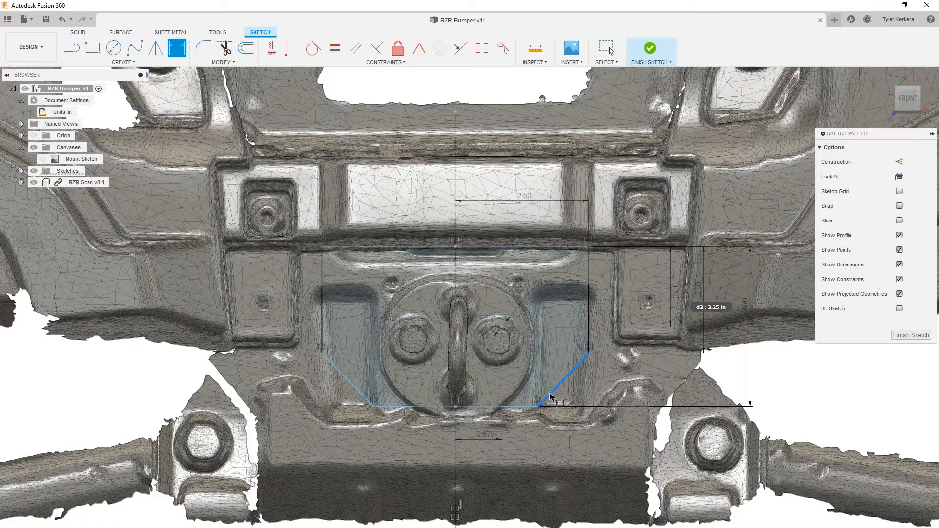
left_click(526, 406)
left_click(534, 385)
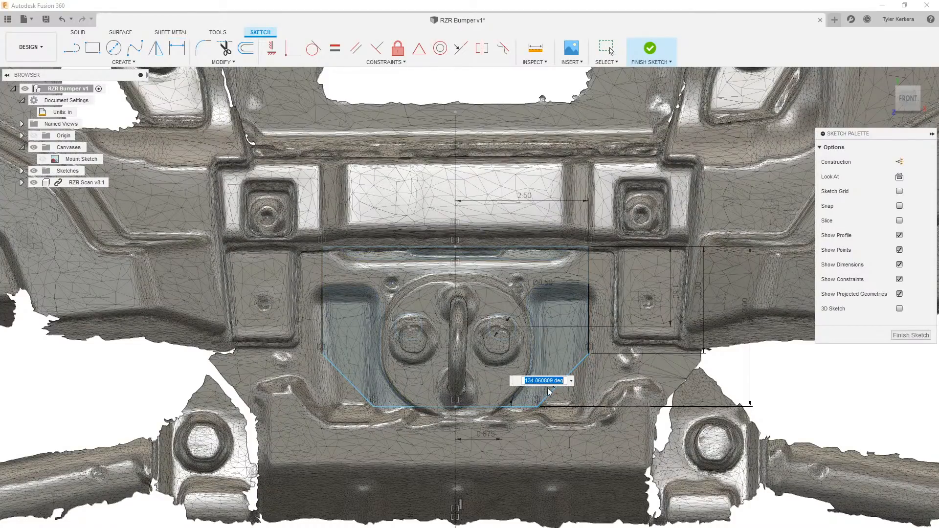
type("130")
key("Return")
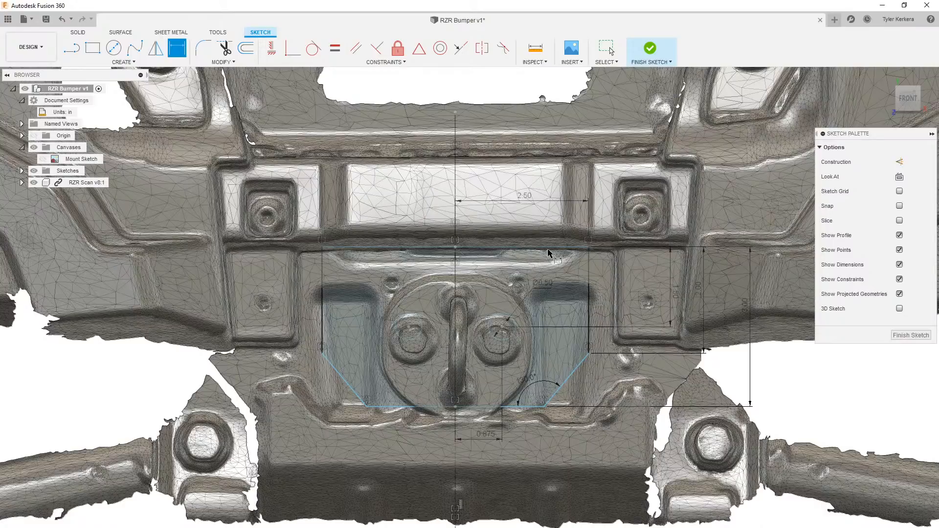
Step: Set the plate outline's overall height to 2.75 in
left_click(744, 307)
type("2.75")
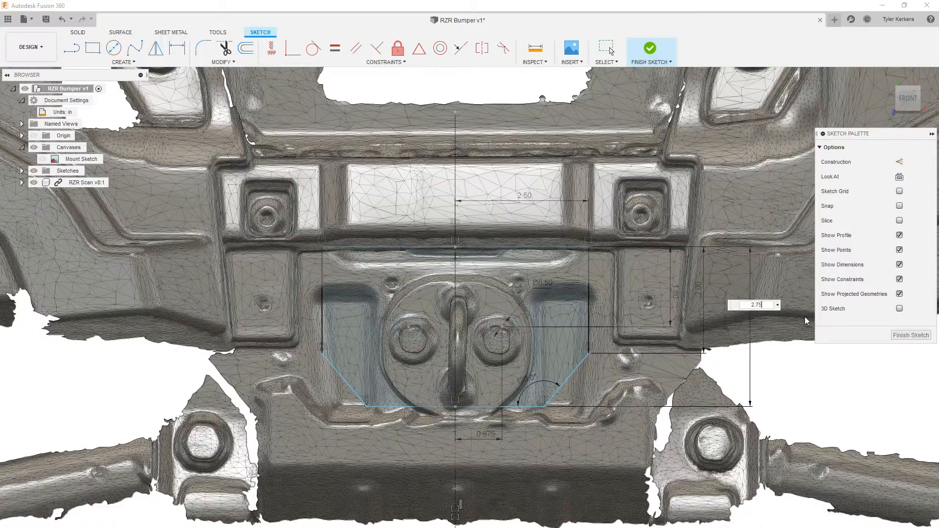
key("Return")
key("Escape")
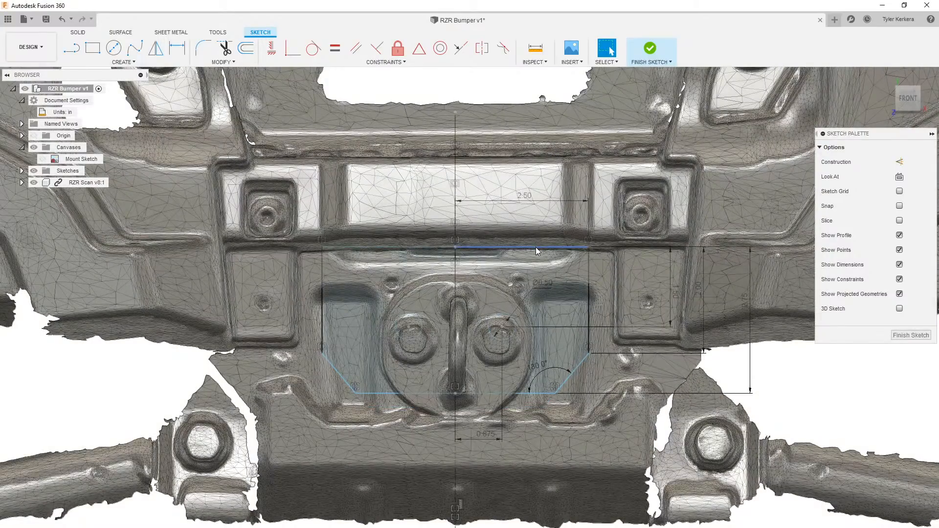
Step: Move the plate outline down so its holes align with the scanned bolts, and finish the sketch
left_click_drag(535, 248, 536, 261)
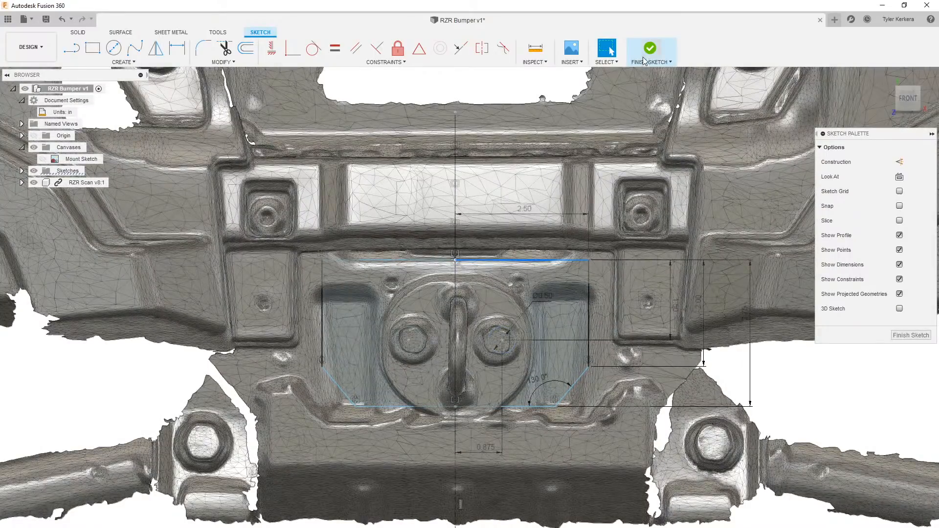
left_click(651, 49)
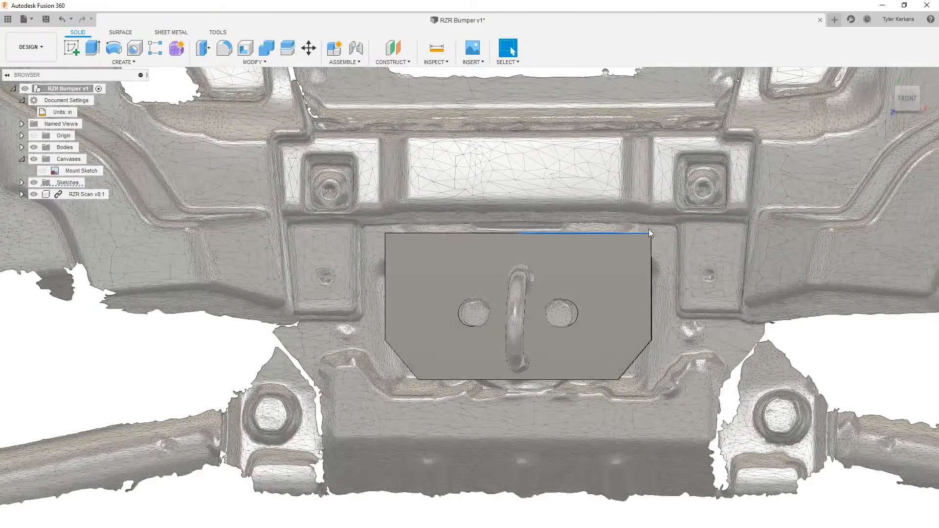
middle_click_drag(649, 228, 628, 231, "shift")
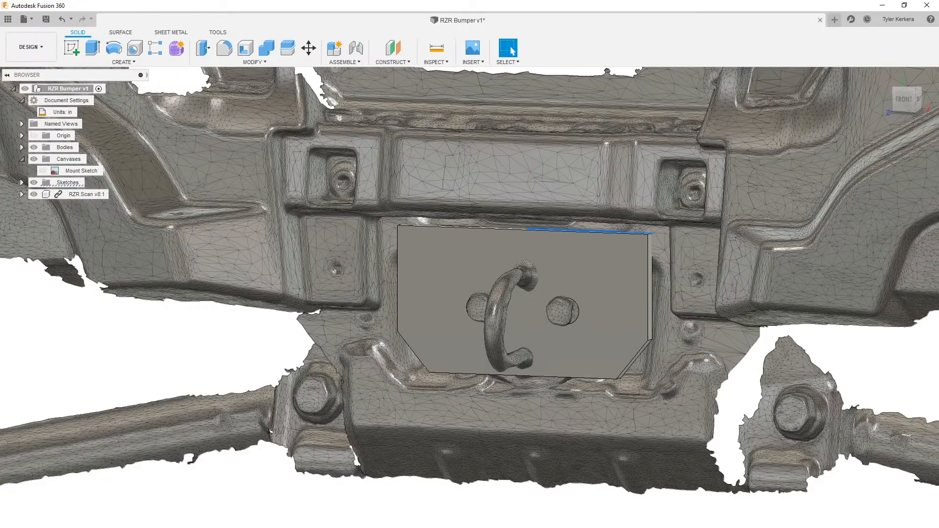
Step: Fillet the six outer corner edges of the mount plate with a 0.5 in constant radius
left_click(224, 48)
scroll(695, 222, "up", 3)
middle_click_drag(632, 228, 622, 239, "shift")
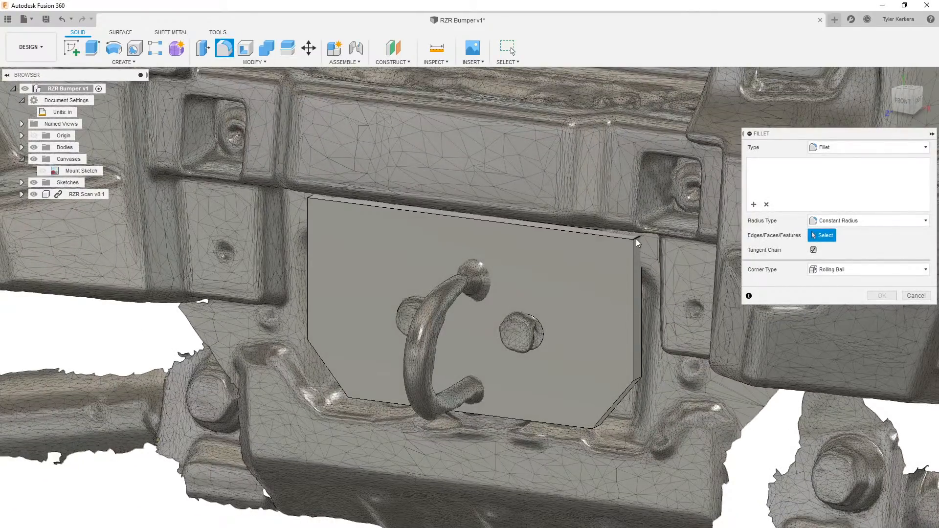
left_click(637, 237)
left_click(638, 379)
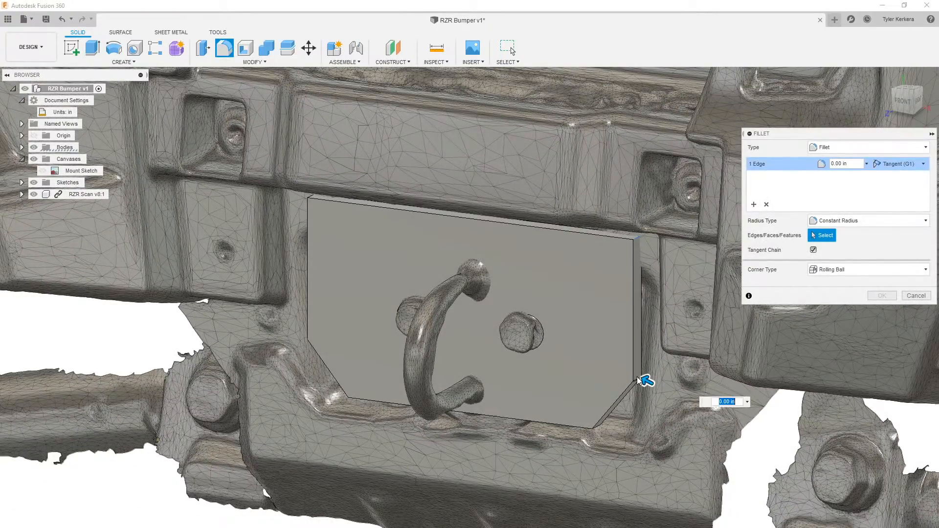
scroll(596, 430, "up", 5)
scroll(523, 410, "down", 5)
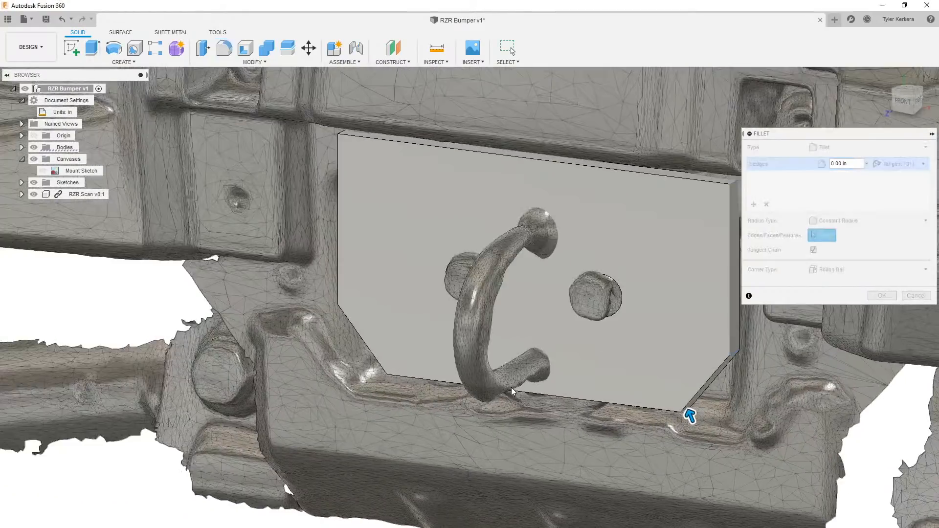
scroll(384, 351, "up", 6)
left_click(390, 383)
left_click(394, 385)
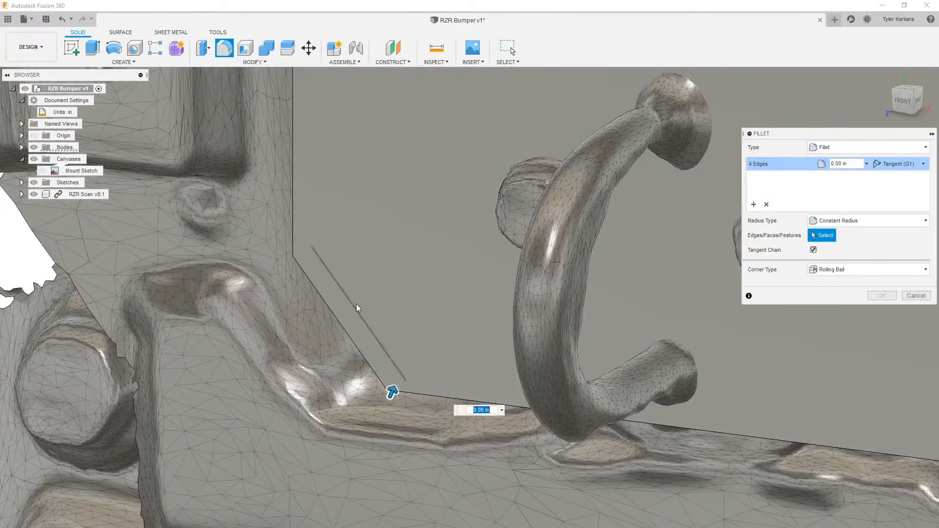
left_click(302, 254)
scroll(308, 251, "down", 4)
middle_click_drag(319, 246, 324, 369)
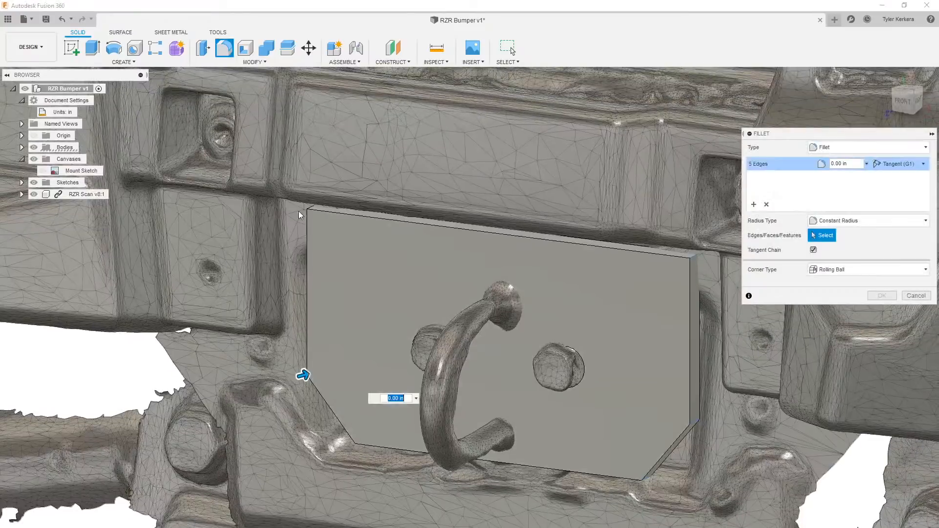
scroll(318, 200, "up", 5)
left_click(303, 214)
scroll(343, 245, "down", 5)
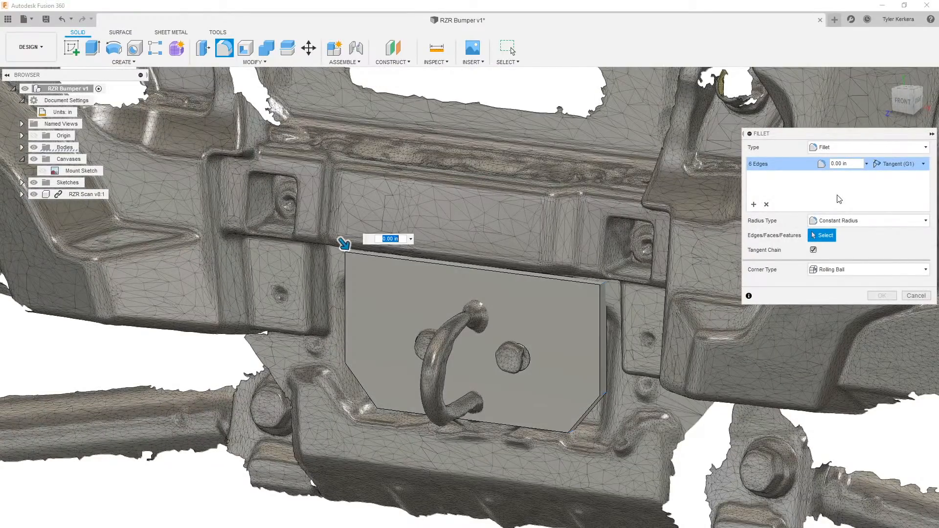
type(".5")
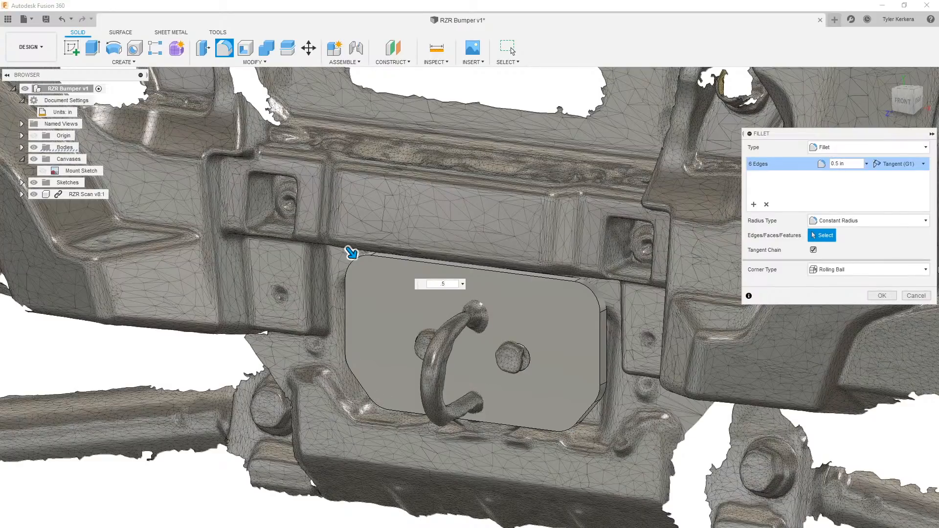
left_click(882, 295)
scroll(544, 438, "down", 1)
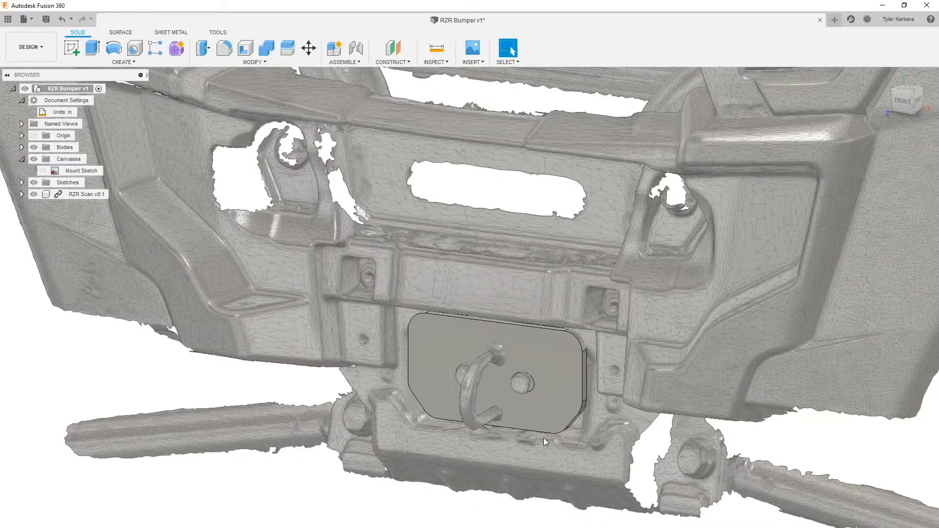
Step: Create a construction plane offset 1.75 in from the vertical YZ origin plane, towards the vehicle scan's right-view side
middle_click_drag(543, 438, 564, 401, "shift")
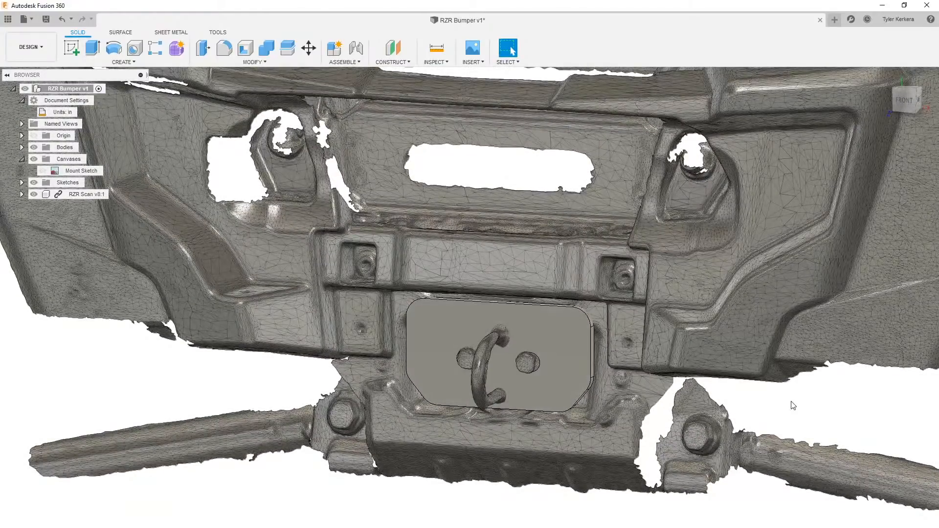
middle_click_drag(806, 395, 820, 364)
mouse_move(535, 514)
middle_mouse_down("shift")
mouse_move(596, 496)
mouse_move(534, 509)
middle_mouse_up("shift")
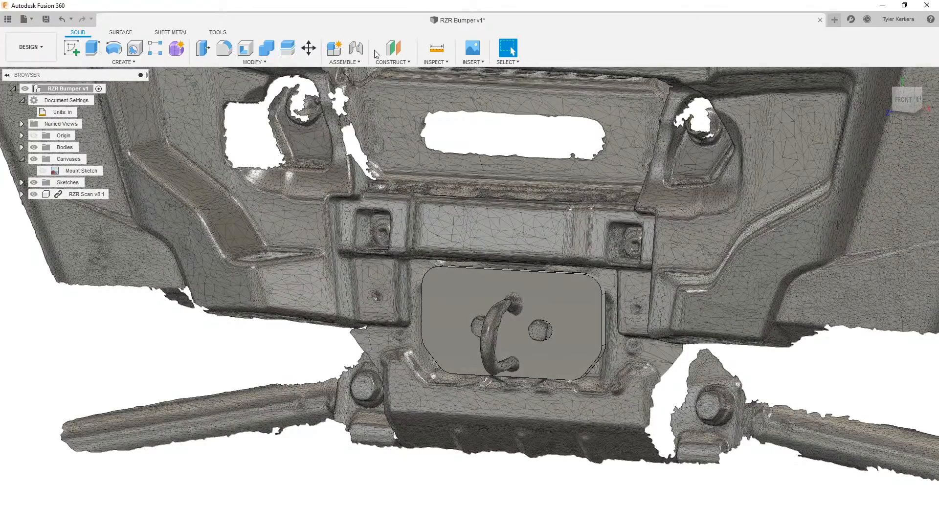
left_click(393, 49)
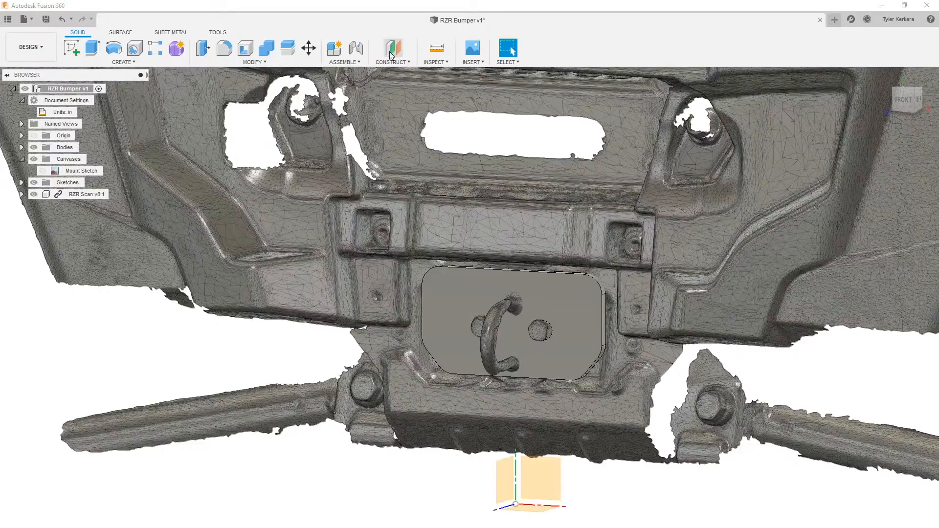
left_click(506, 477)
left_click_drag(516, 485, 546, 485)
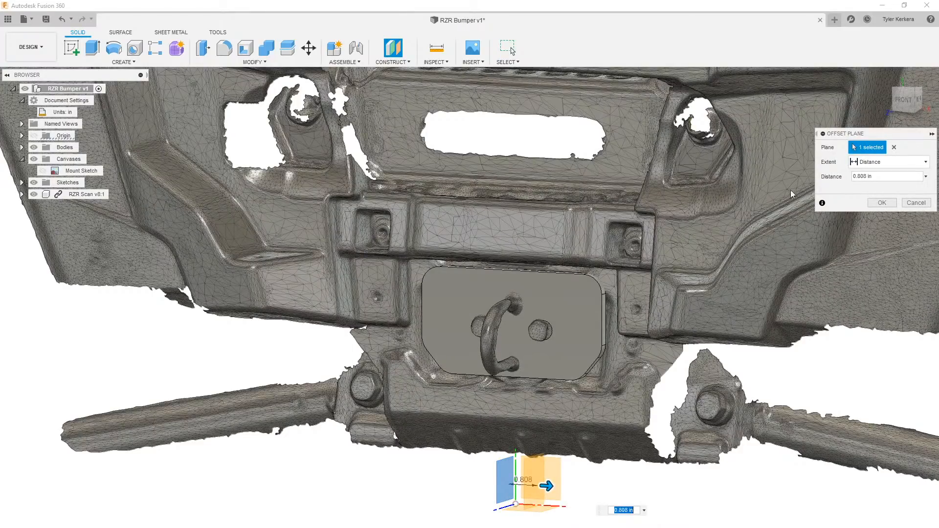
left_click(904, 99)
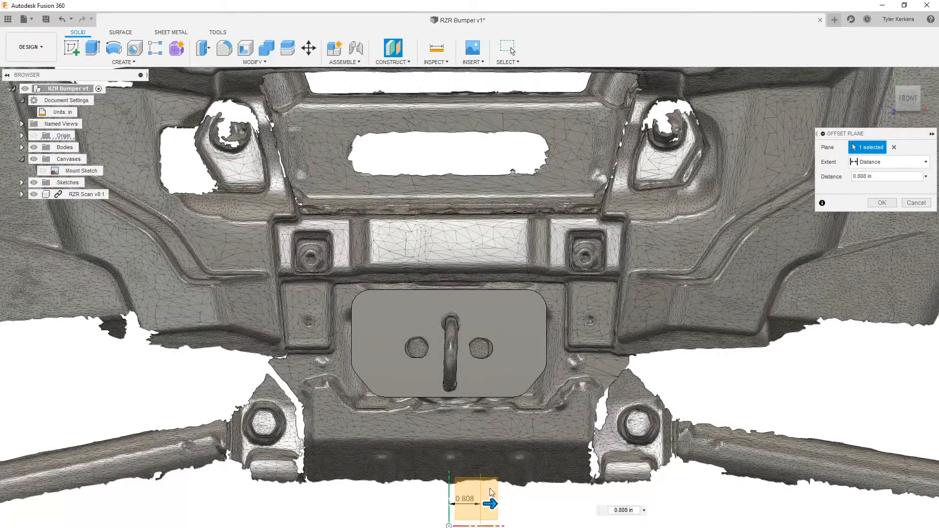
left_click_drag(489, 503, 522, 504)
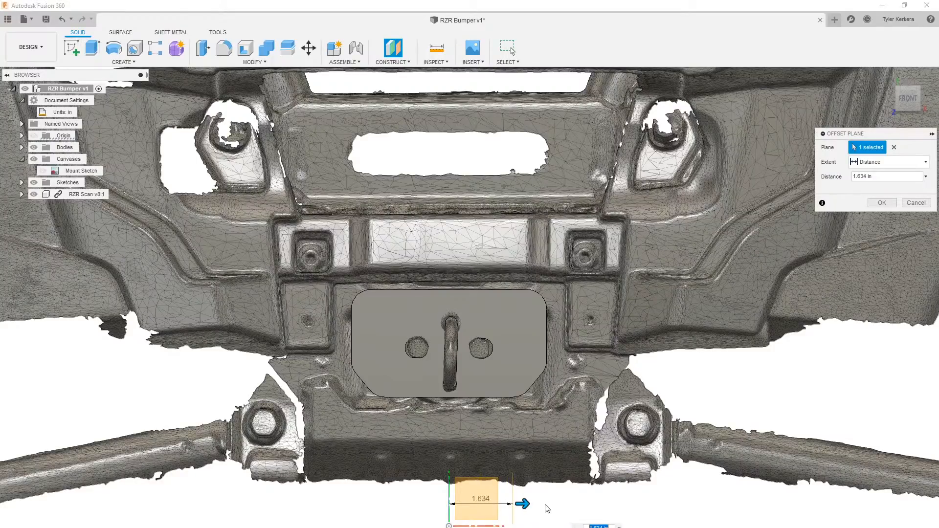
type("1")
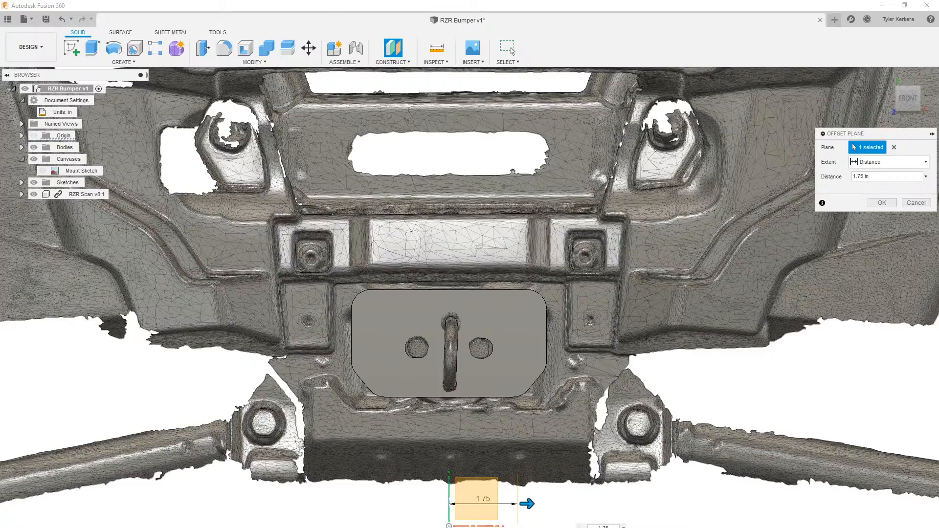
left_click(882, 203)
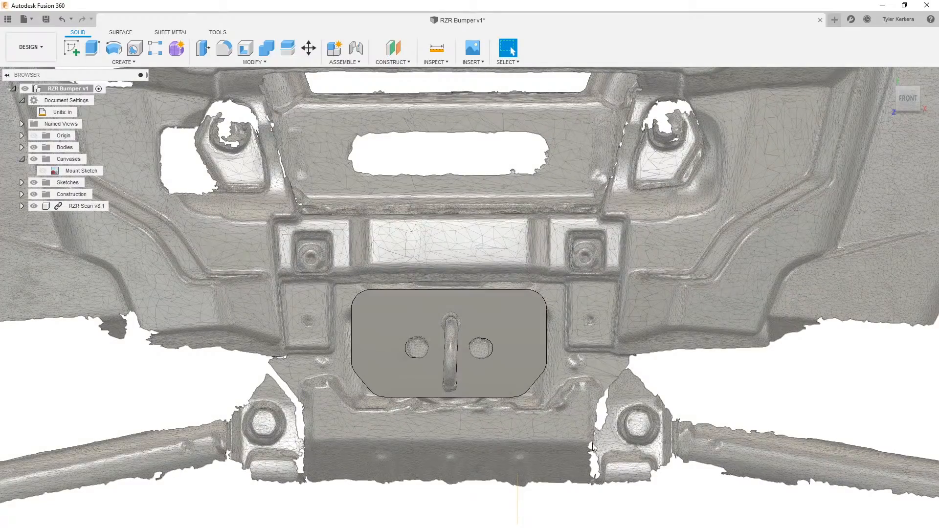
Step: Start a sketch on the offset plane and project the edge of the plate's bolt hole nearest that plane into it
middle_click_drag(592, 443, 507, 317, "shift")
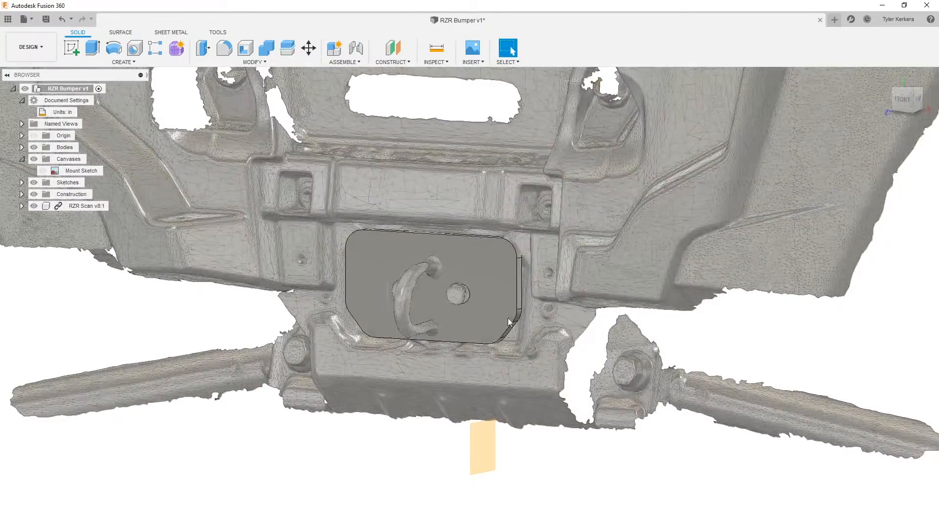
left_click(72, 48)
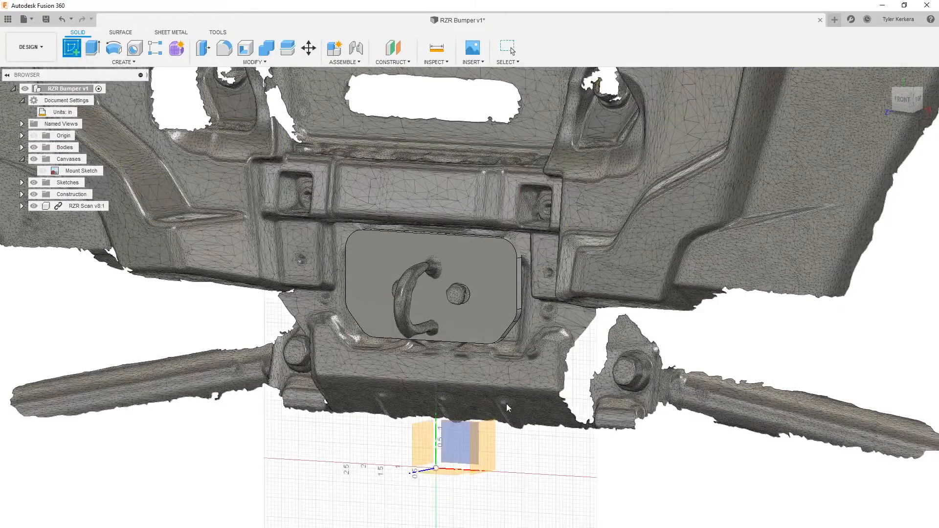
left_click(490, 451)
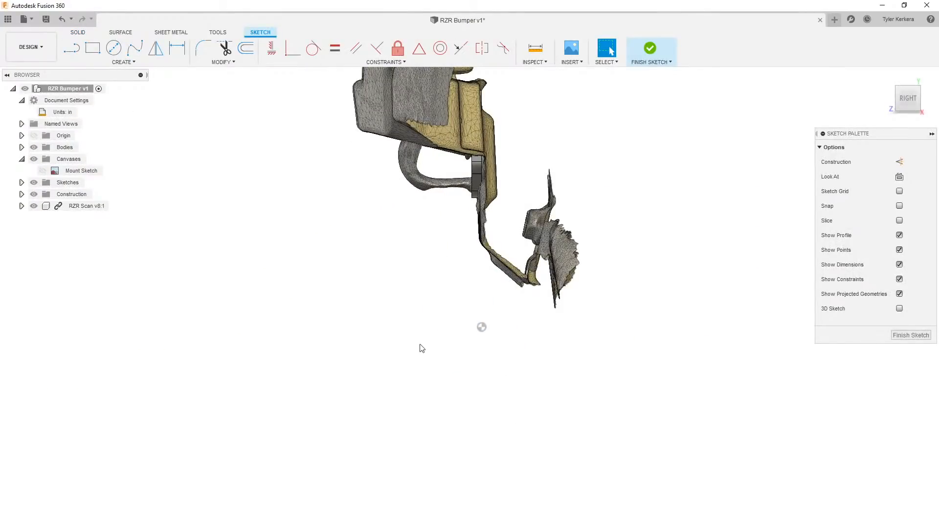
scroll(484, 283, "up", 5)
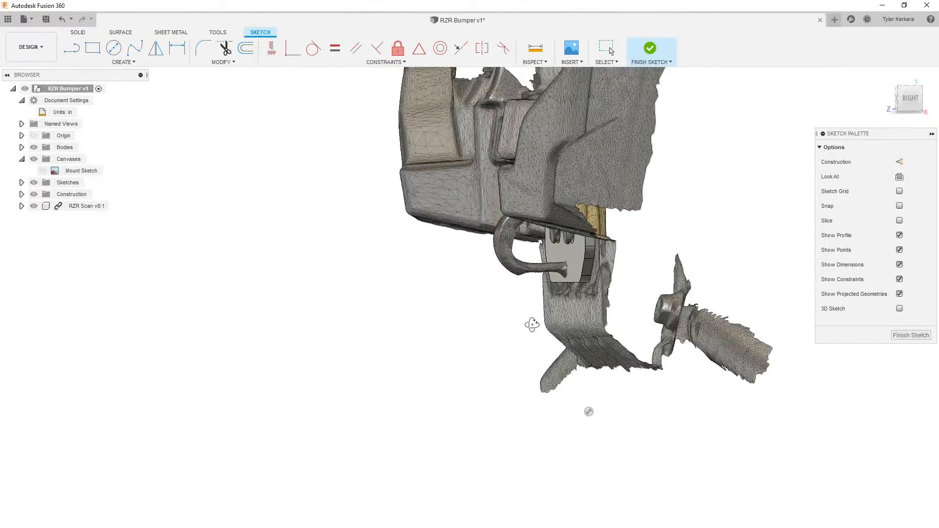
middle_click_drag(531, 324, 562, 329, "shift")
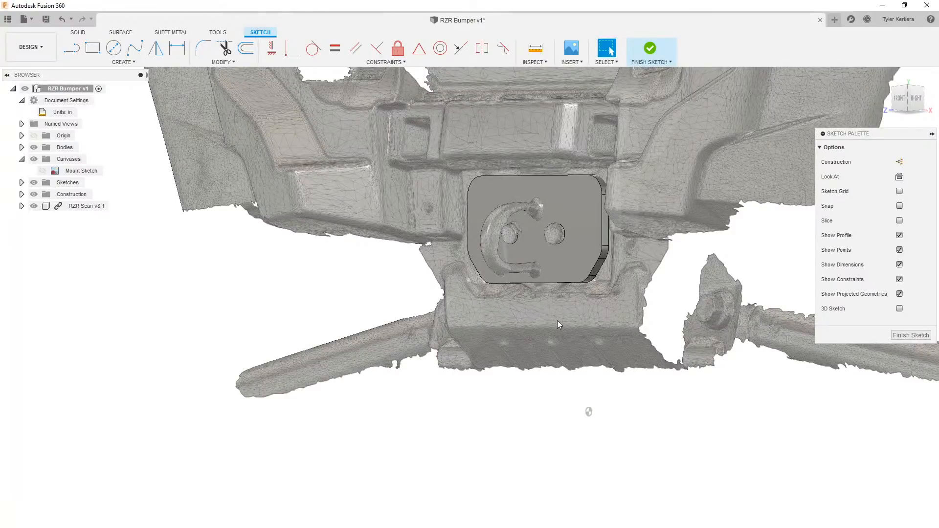
key("p")
scroll(572, 230, "up", 4)
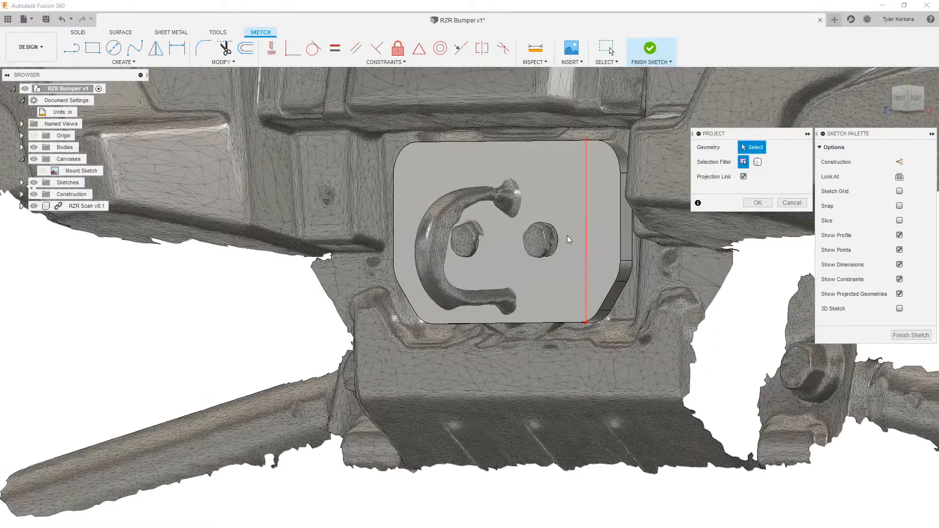
left_click(556, 238)
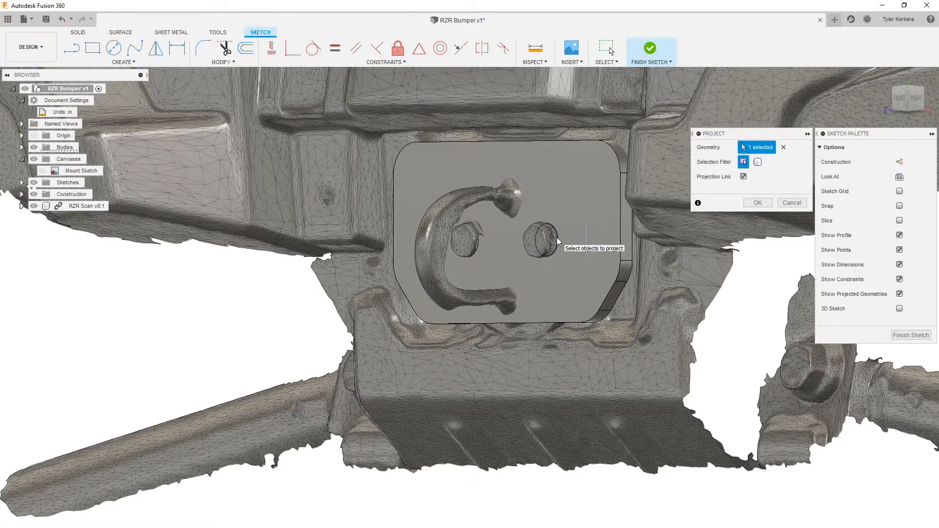
left_click(755, 203)
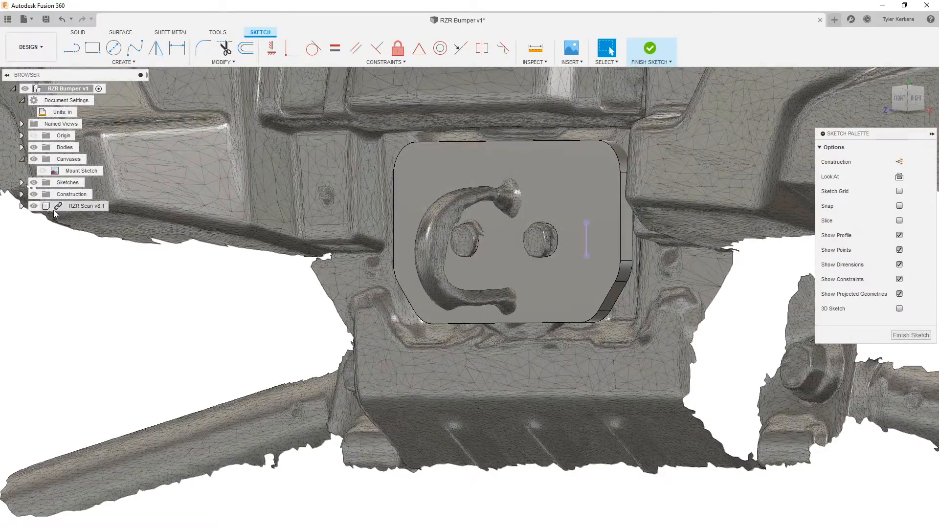
Step: Slice the model at the active sketch's plane and show the plate's cross-section in the right view
left_click(21, 183)
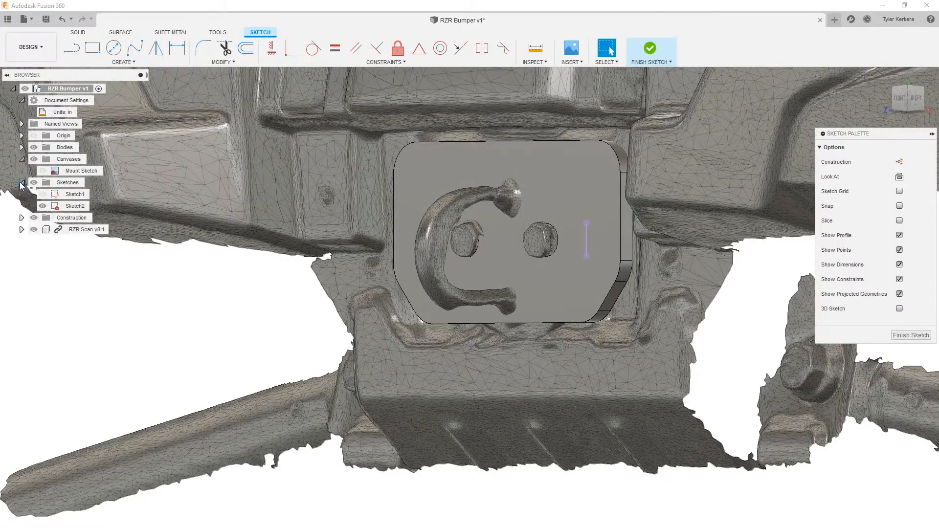
right_click(69, 208)
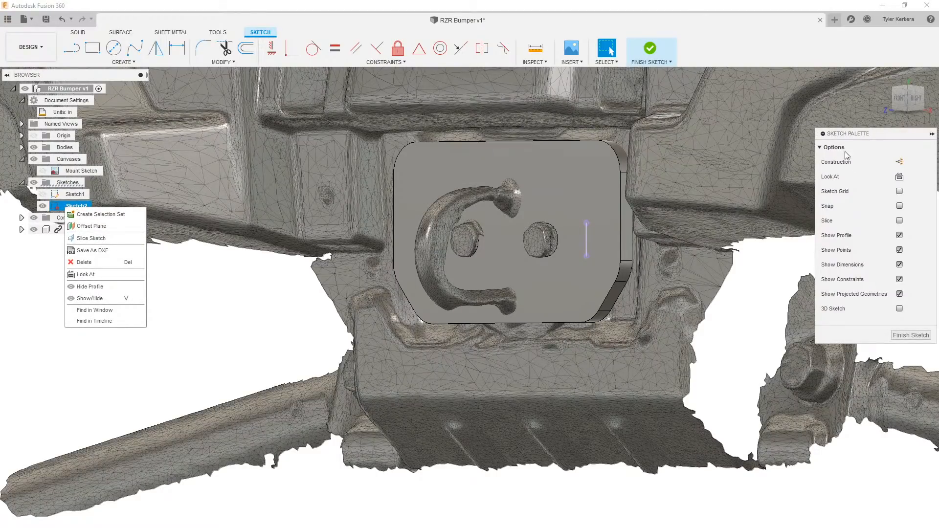
left_click(918, 107)
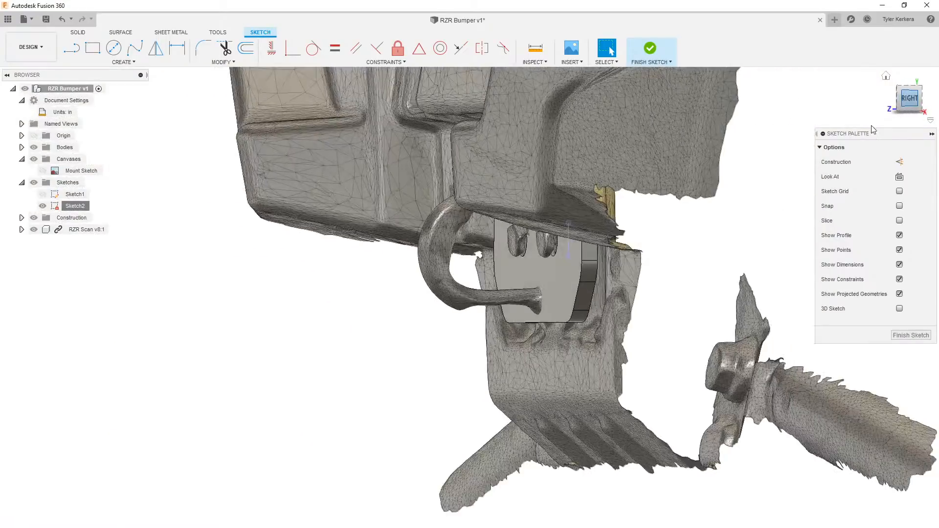
middle_click_drag(673, 177, 667, 339)
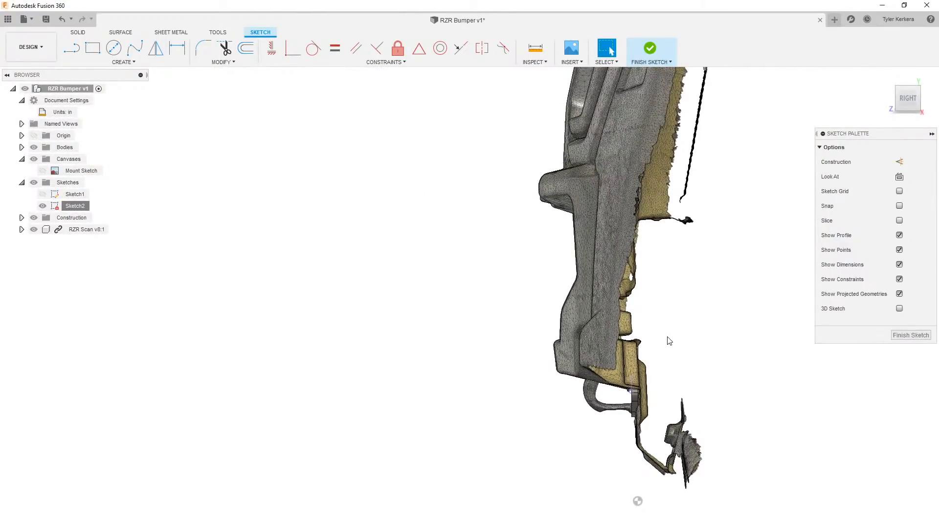
right_click(78, 207)
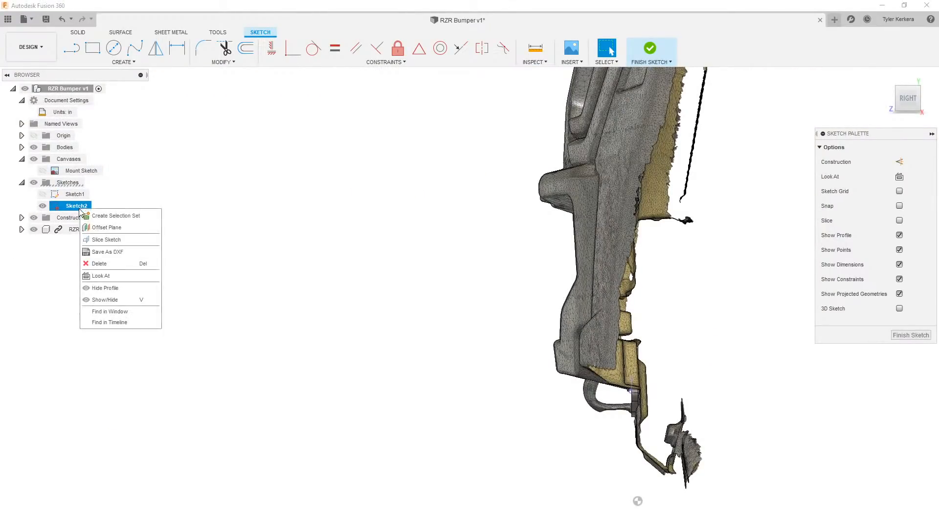
left_click(113, 241)
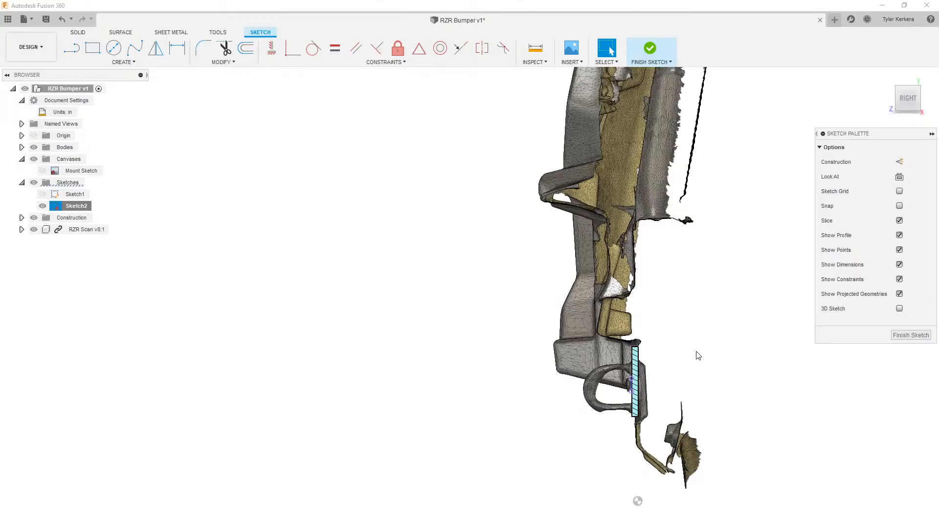
scroll(706, 373, "up", 5)
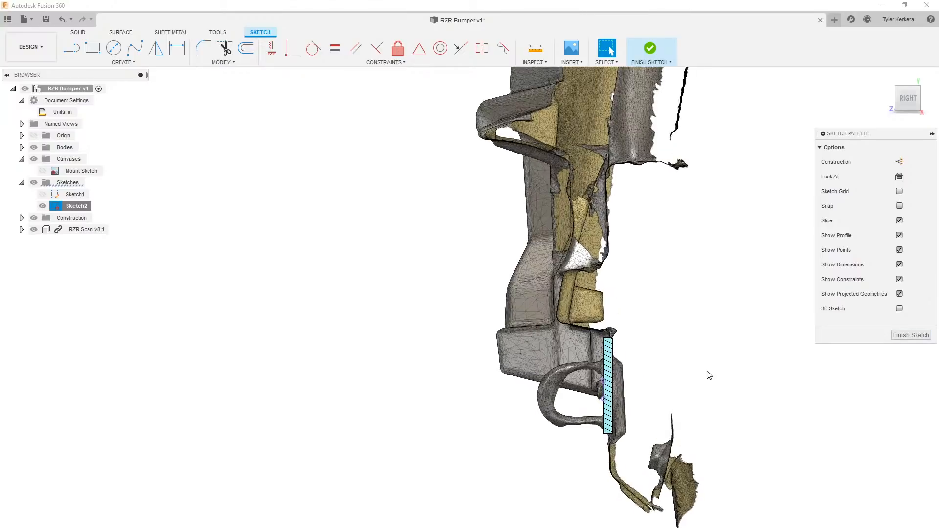
scroll(636, 393, "up", 2)
scroll(649, 398, "down", 1)
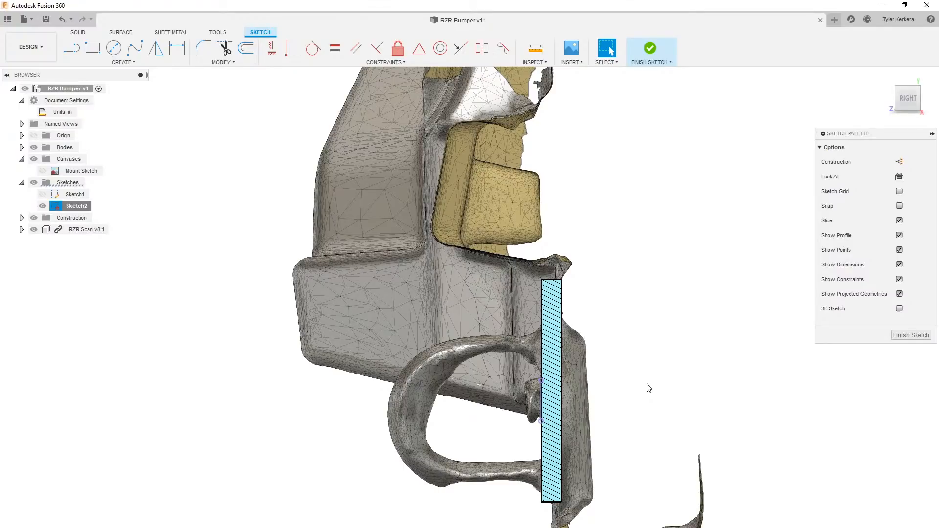
Step: Draw a 3.5 in line from the projected bolt hole edge, sloping up and outward past the front of the vehicle scan
left_click(73, 49)
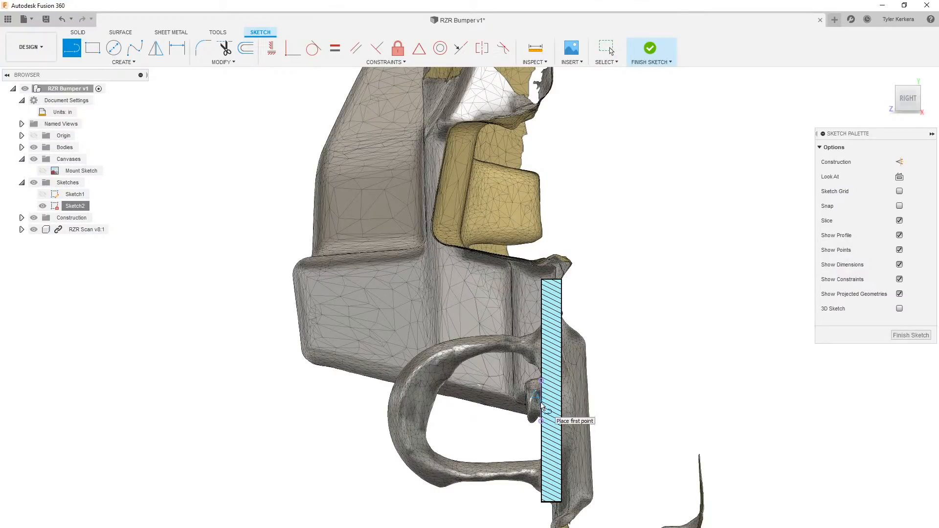
scroll(537, 413, "up", 3)
scroll(539, 409, "down", 2)
scroll(542, 407, "up", 1)
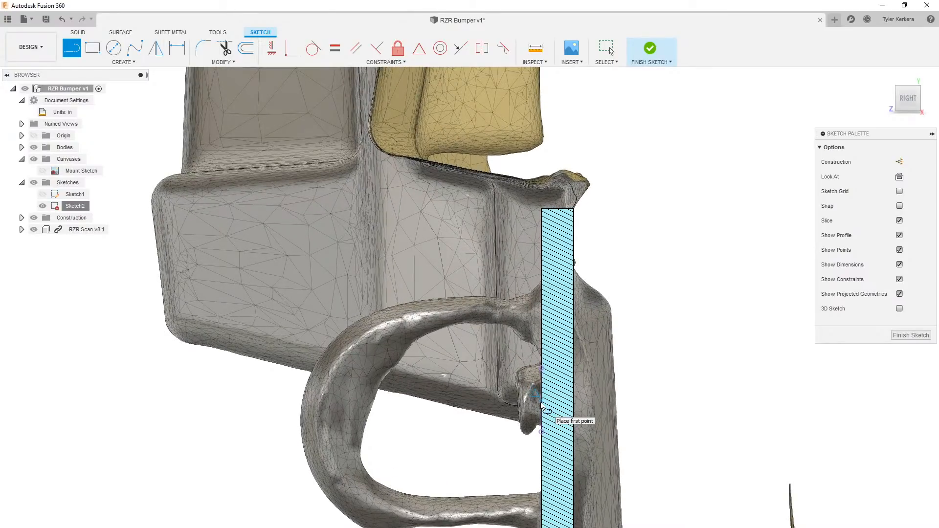
left_click(538, 400)
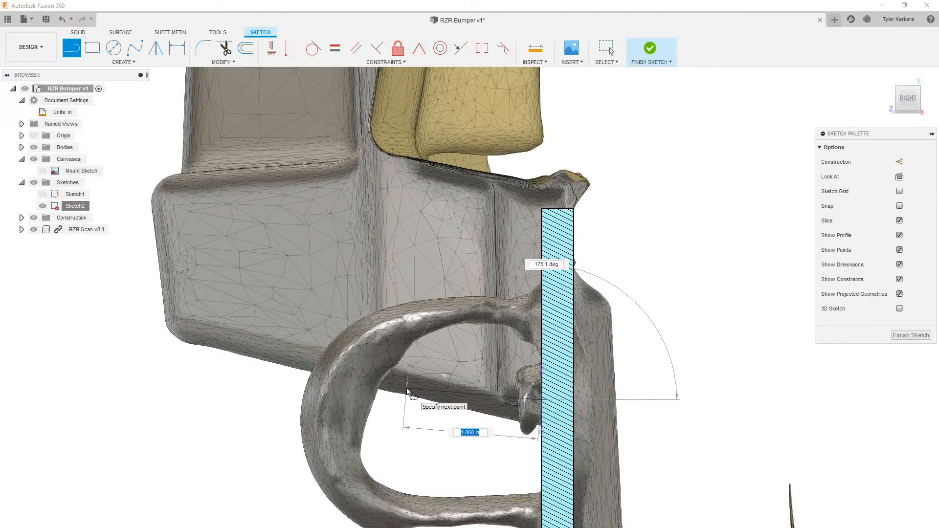
scroll(307, 403, "down", 4)
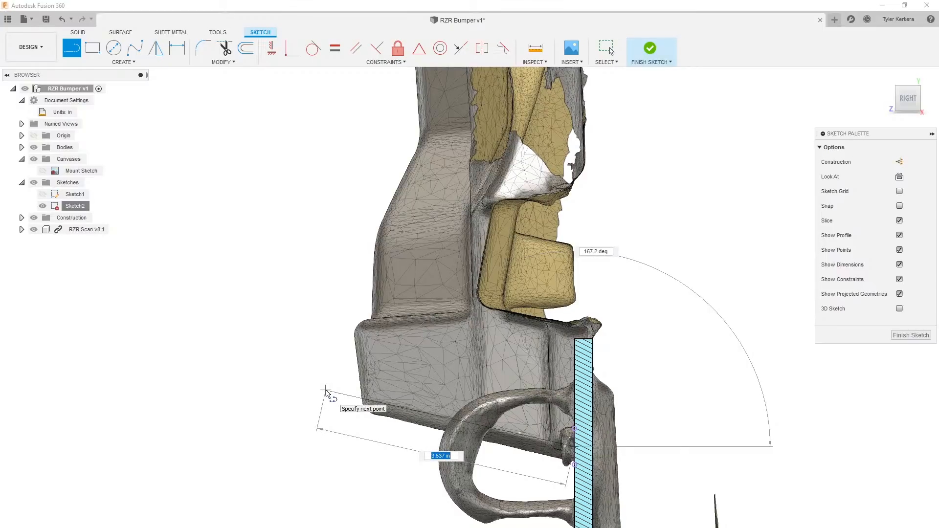
type("3.5")
key("Return")
key("Escape")
scroll(347, 409, "down", 2)
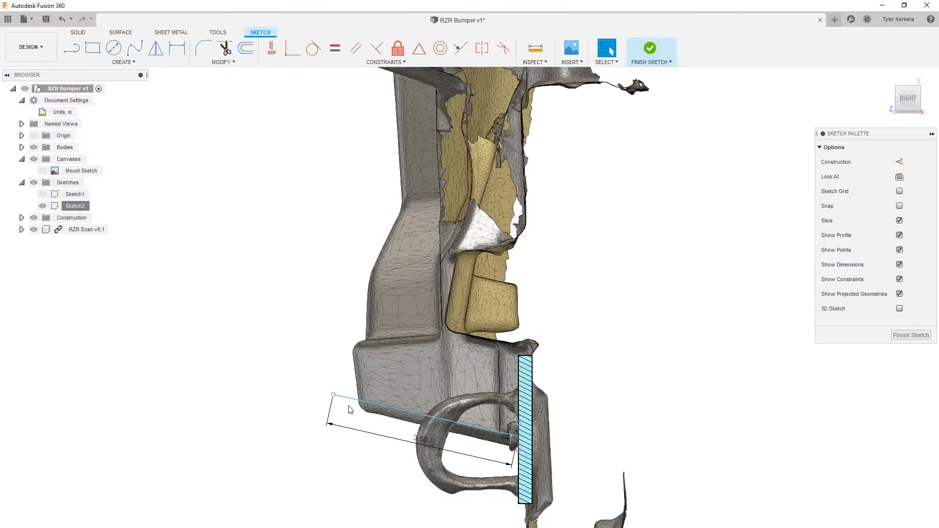
Step: Stop slicing the model at the side profile sketch and enable 3D sketching
middle_click_drag(320, 378, 341, 354, "shift")
scroll(404, 381, "down", 2)
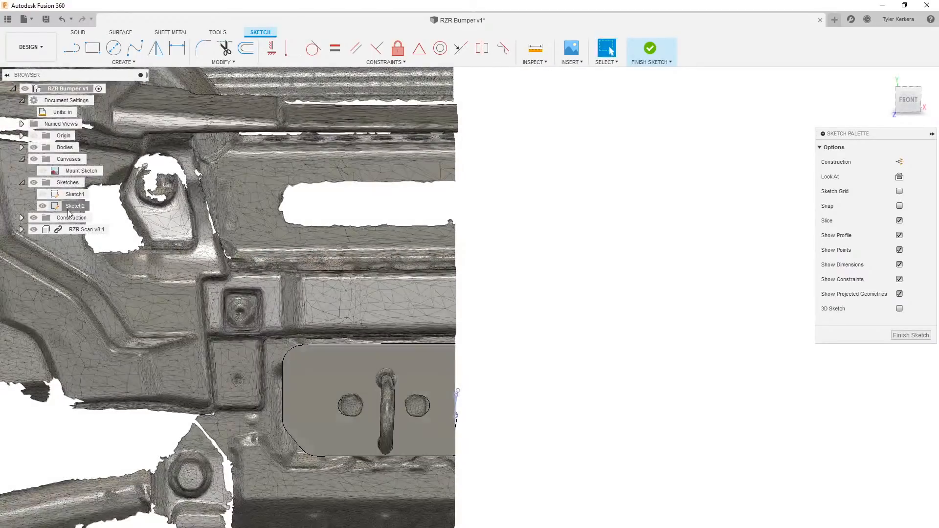
right_click(72, 209)
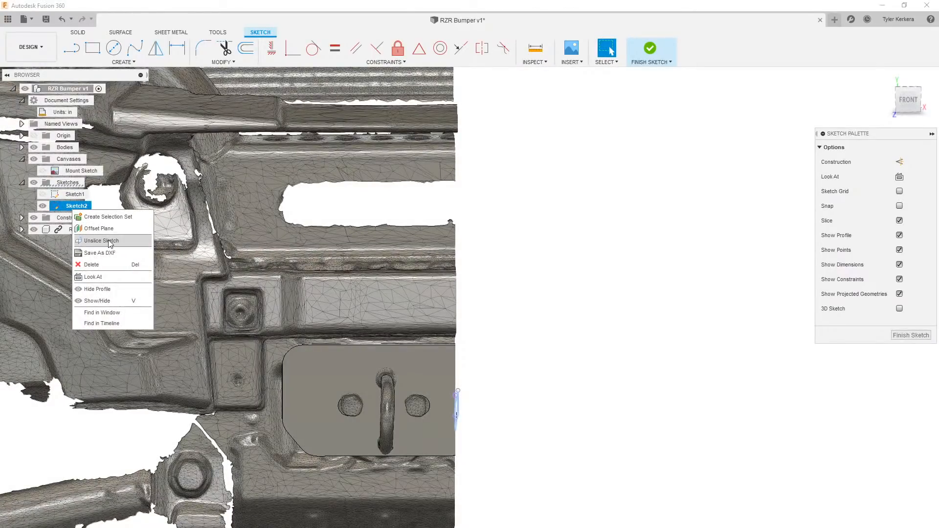
left_click(109, 243)
scroll(502, 304, "down", 3)
mouse_move(503, 303)
middle_mouse_down("shift")
mouse_move(578, 306)
mouse_move(565, 312)
middle_mouse_up("shift")
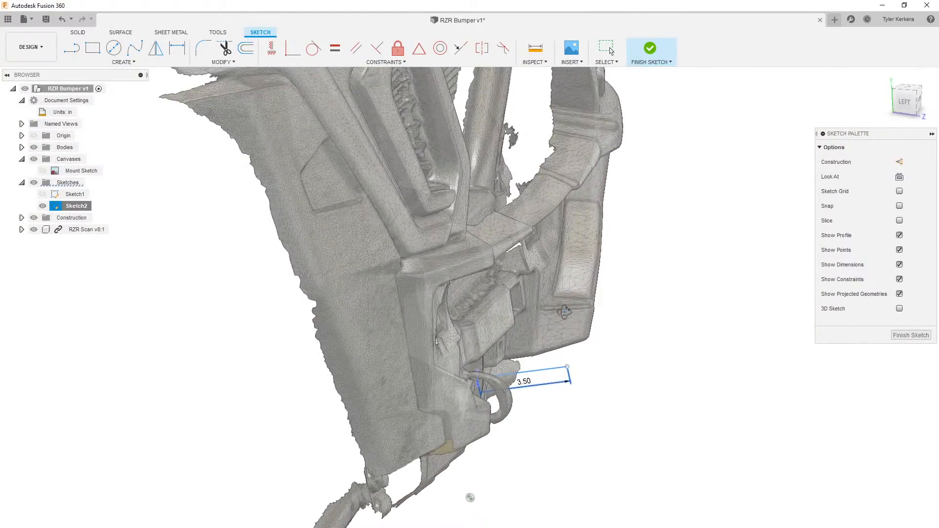
middle_click_drag(661, 308, 575, 307, "shift")
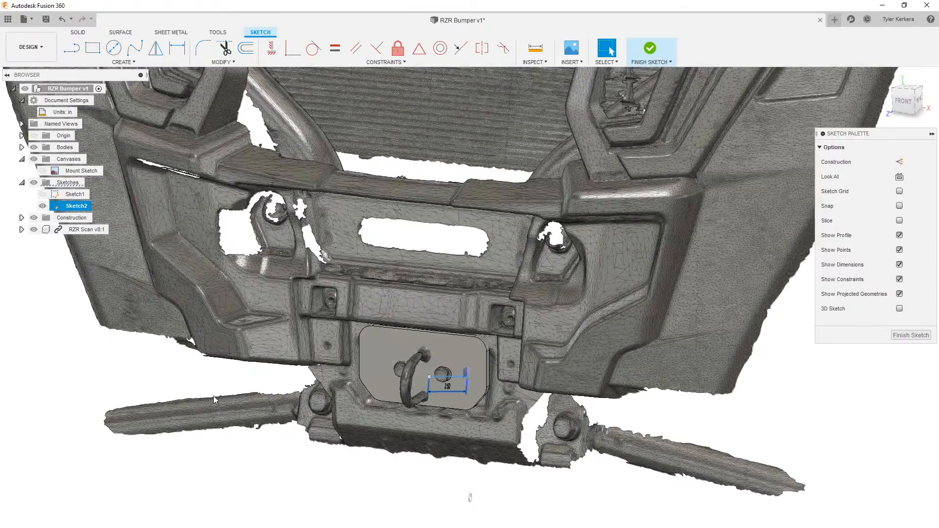
mouse_move(273, 457)
middle_mouse_down("shift")
mouse_move(293, 447)
mouse_move(319, 460)
middle_mouse_up("shift")
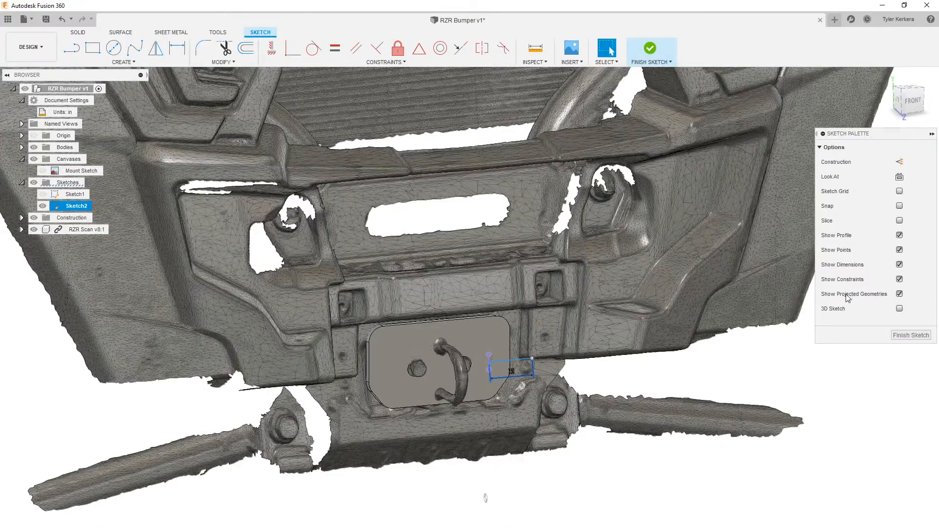
left_click(898, 310)
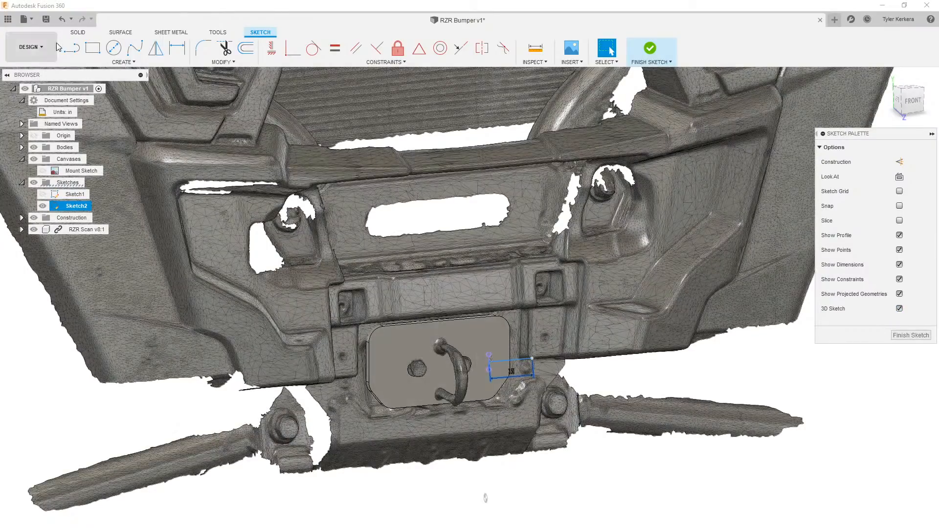
Step: Try to draw a 3D line upward from the outer end of the 3.5 in line, with its drawing plane tilted 15 degrees
left_click(70, 49)
mouse_move(704, 417)
middle_mouse_down("shift")
mouse_move(645, 390)
mouse_move(72, 361)
middle_mouse_up("shift")
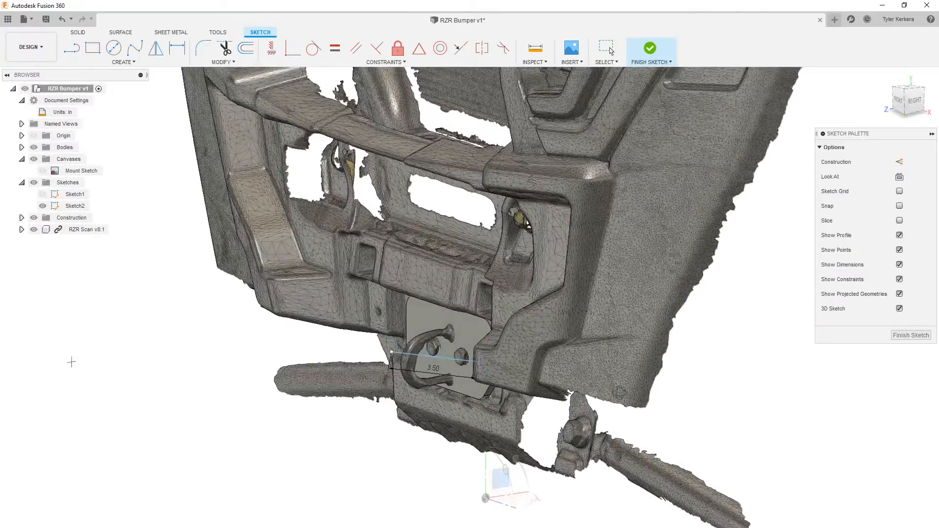
left_click(392, 354)
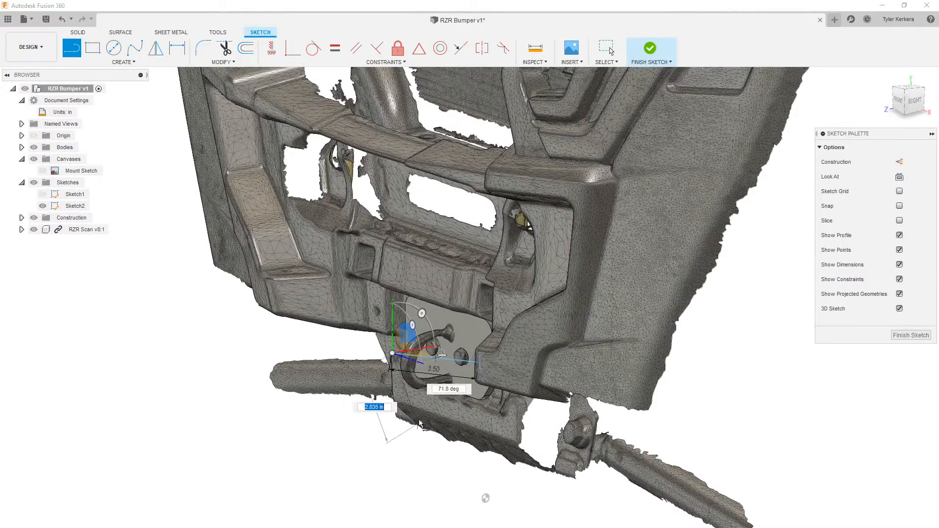
middle_click_drag(387, 393, 418, 408, "shift")
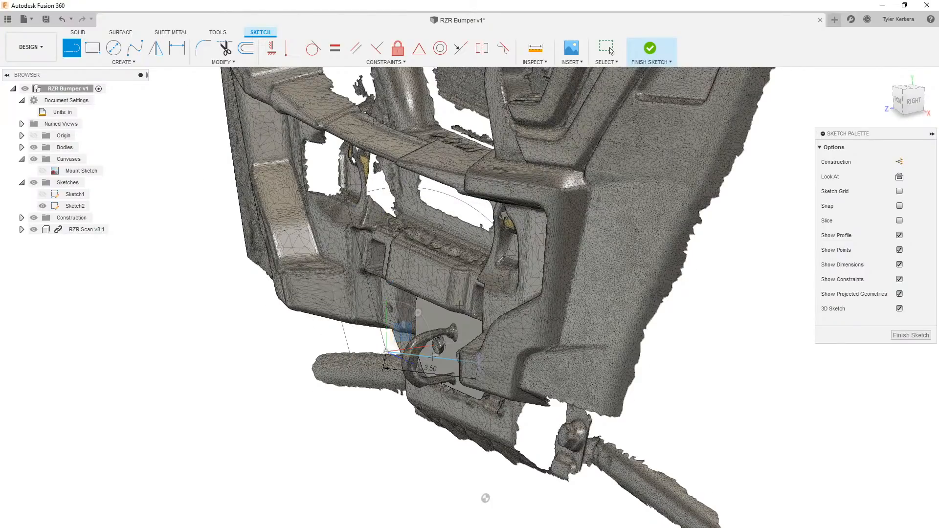
middle_click_drag(346, 198, 390, 207, "shift")
left_click(905, 102)
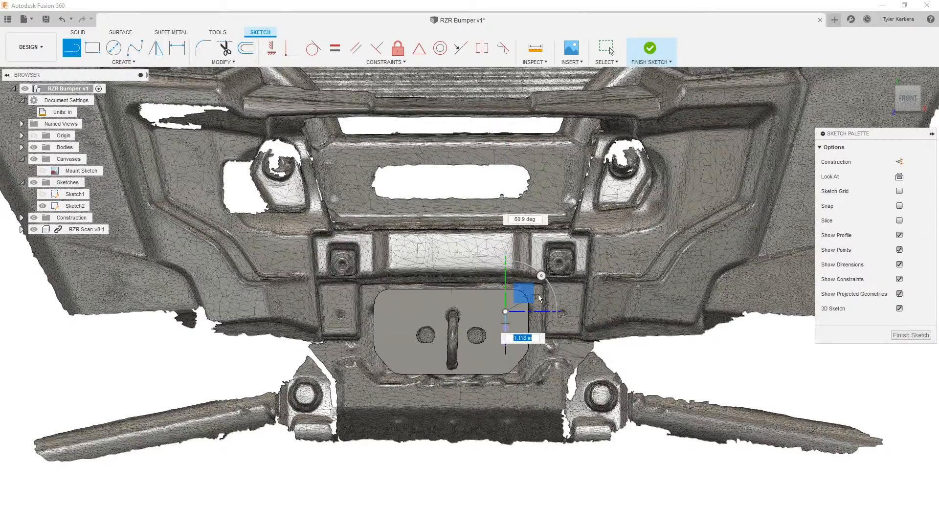
middle_click_drag(525, 299, 526, 295, "shift")
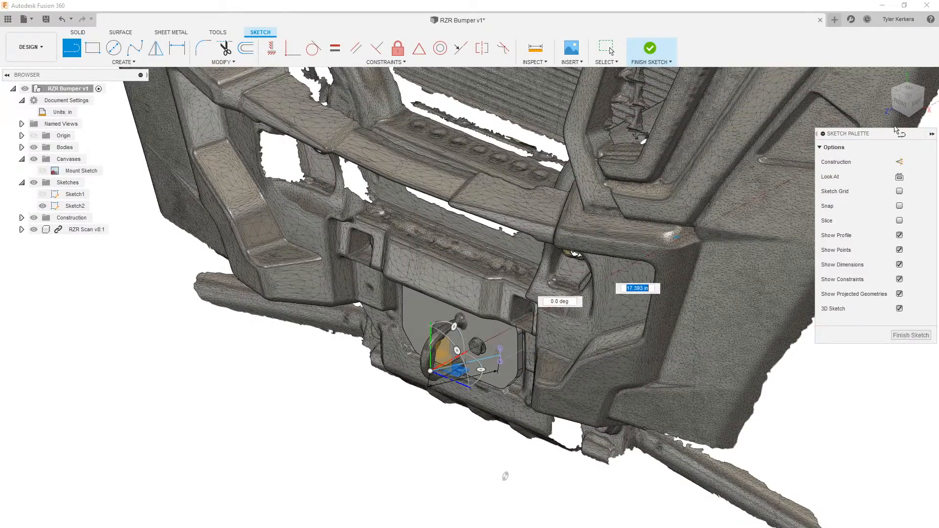
left_click(899, 102)
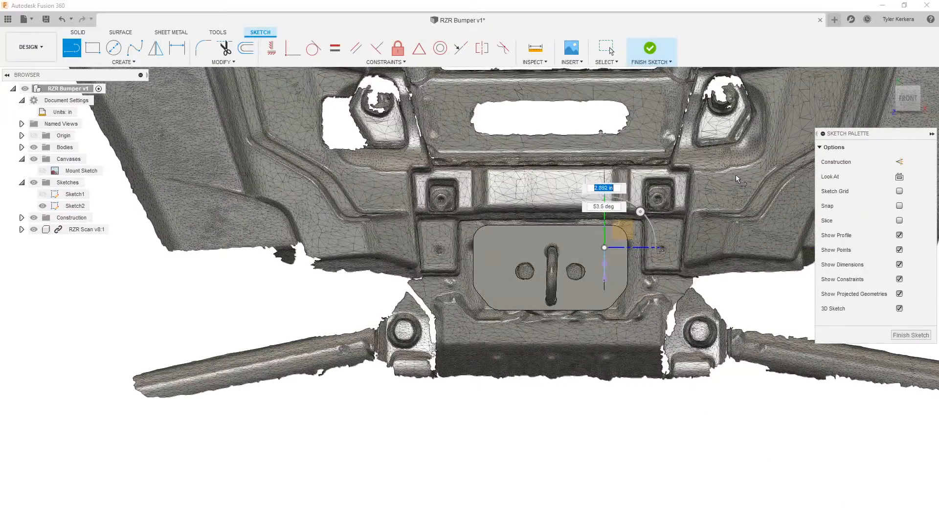
mouse_move(705, 133)
middle_mouse_down()
mouse_move(665, 198)
mouse_move(636, 219)
middle_mouse_up()
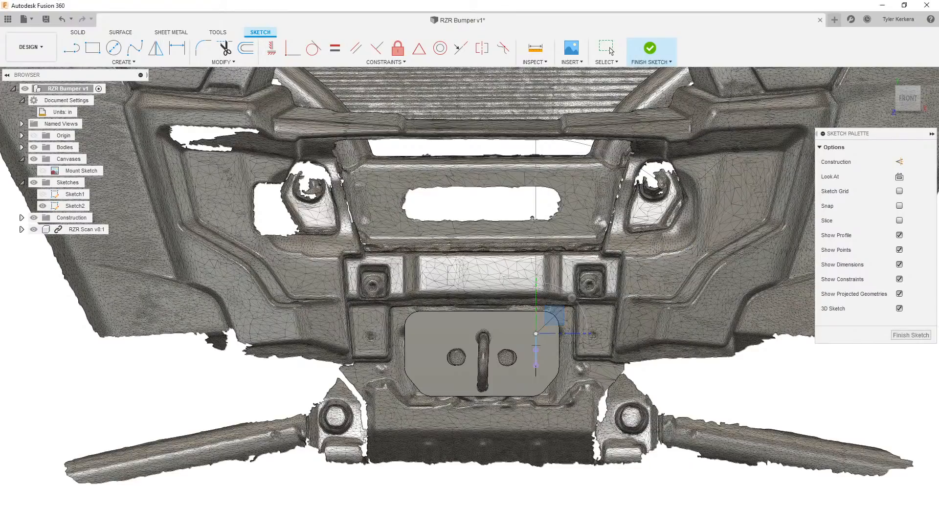
middle_click_drag(744, 142, 846, 135, "shift")
left_click(900, 100)
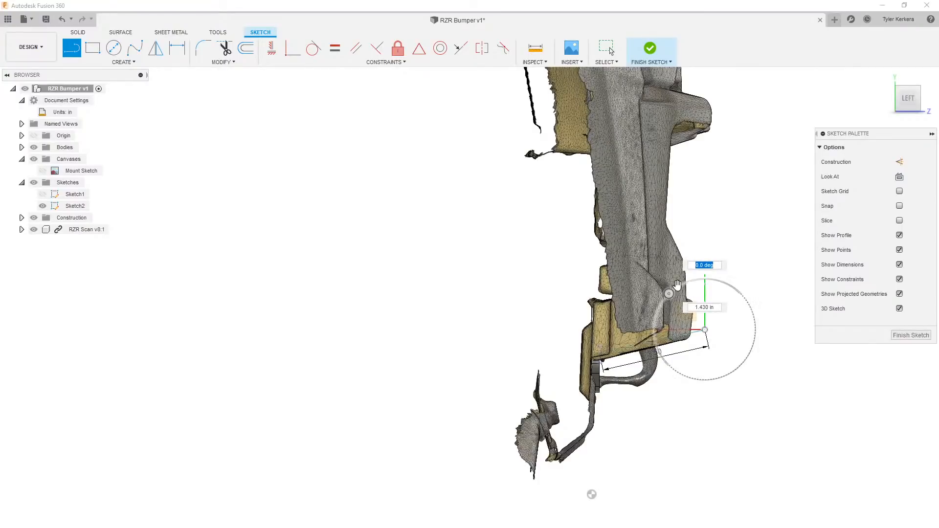
left_click_drag(668, 293, 679, 286)
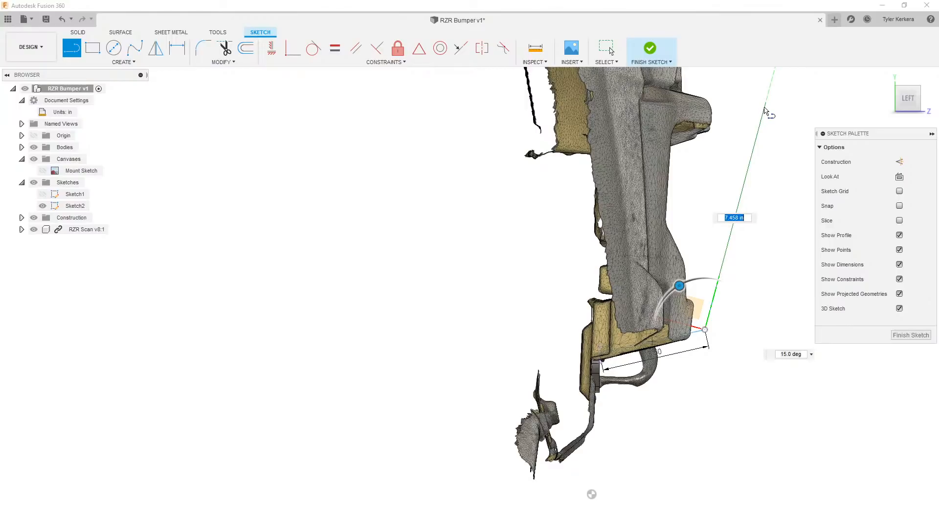
left_click(768, 113)
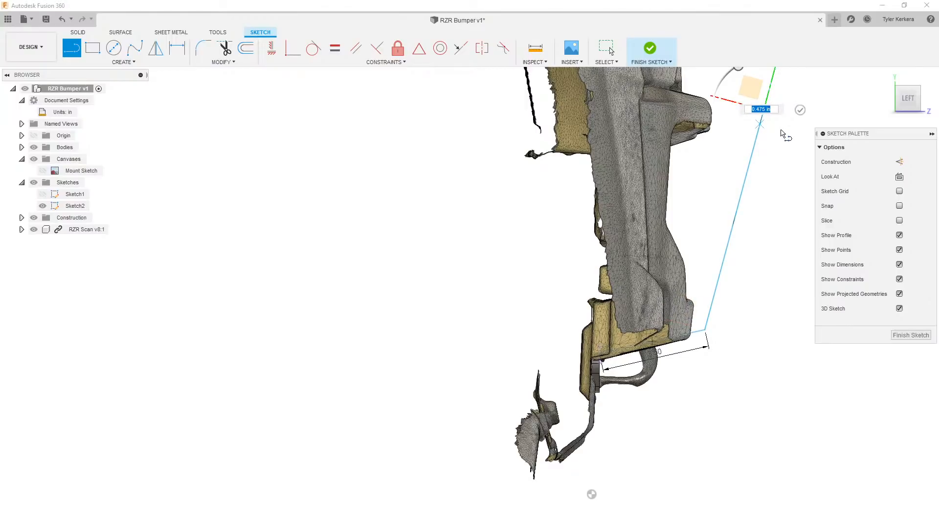
key("Escape")
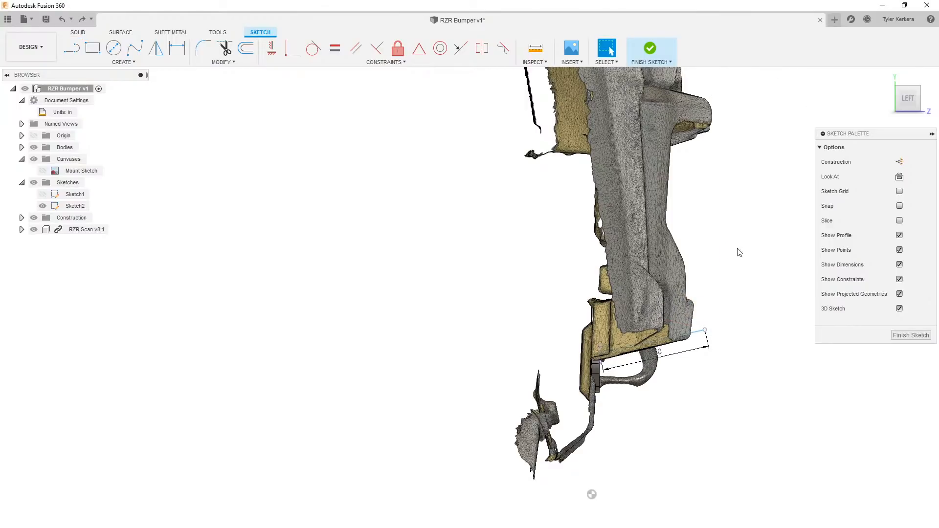
Step: Draw a 3D line about 8 in long from the 3.5 in line's outer end, up and outward on a drawing plane tilted 10.8 degrees
key("l")
left_click(705, 332)
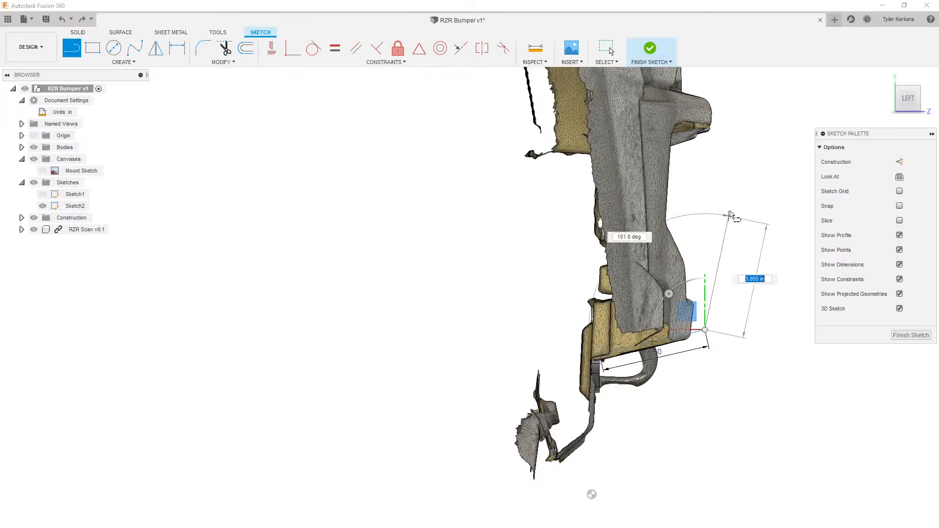
middle_click_drag(728, 192, 809, 175, "shift")
left_click(912, 100)
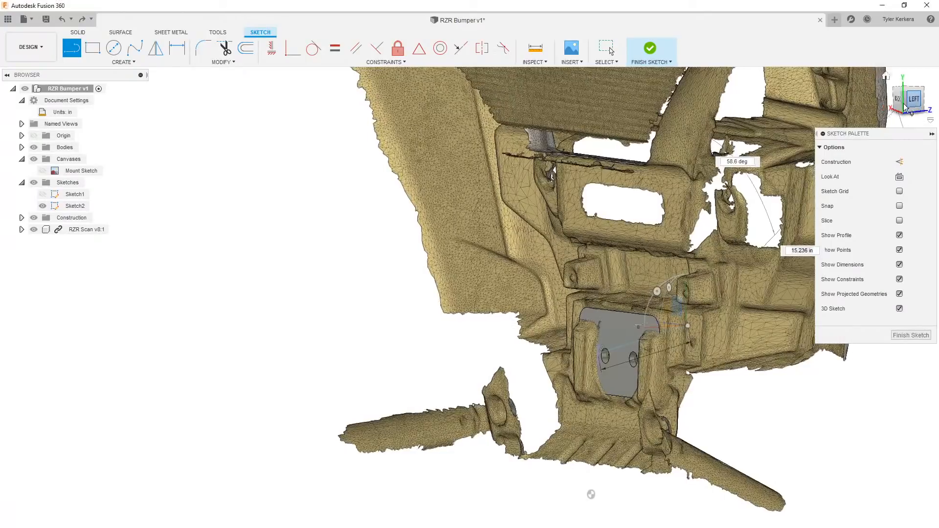
left_click_drag(635, 293, 637, 282)
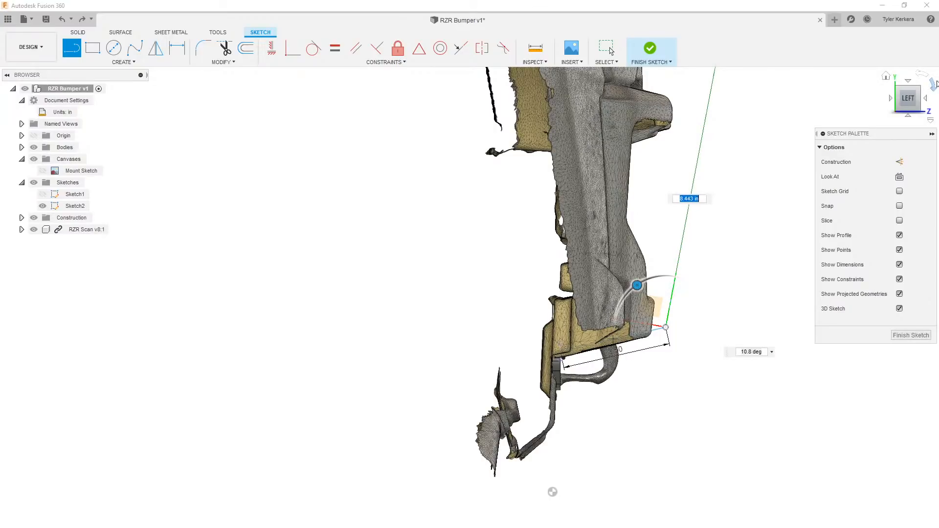
left_click(925, 101)
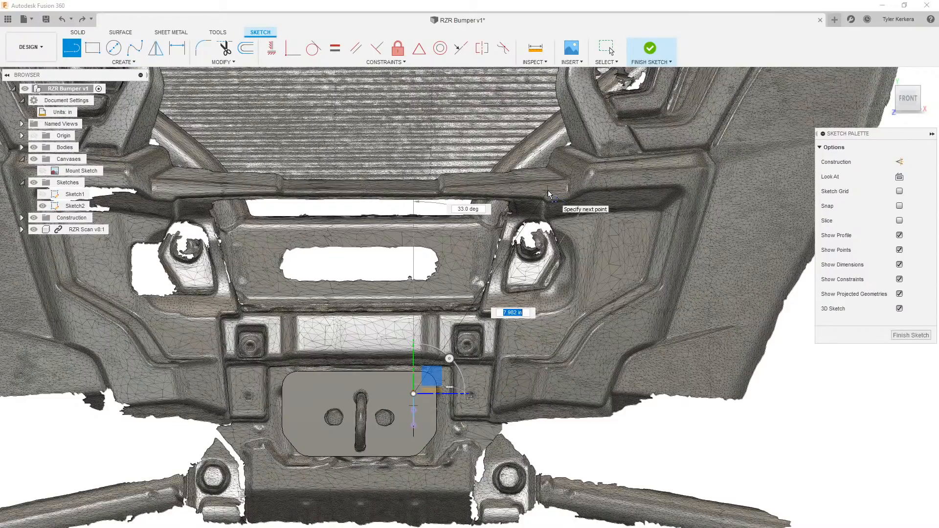
left_click(548, 194)
Step: Examine how the new 3D line sits relative to the vehicle scan from above and from the front
middle_click_drag(548, 194, 533, 251, "shift")
left_click(909, 93)
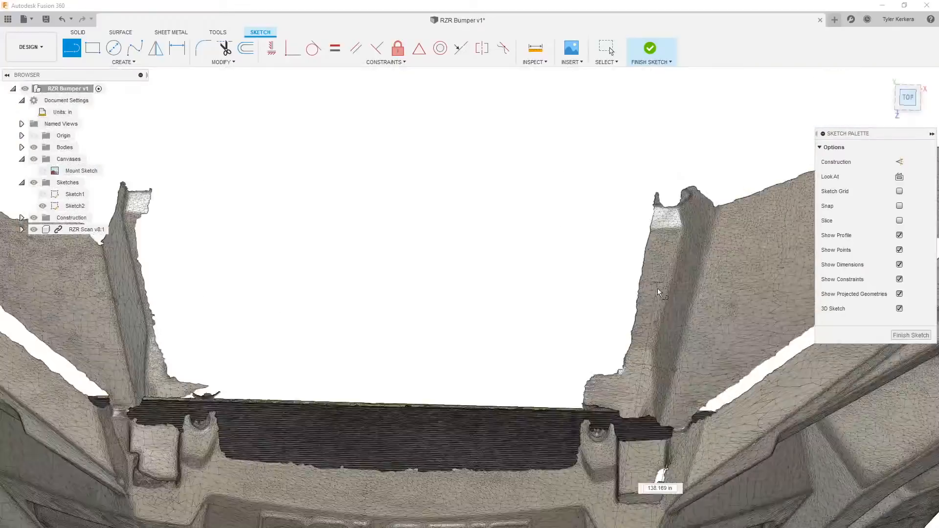
middle_click_drag(647, 233, 653, 39)
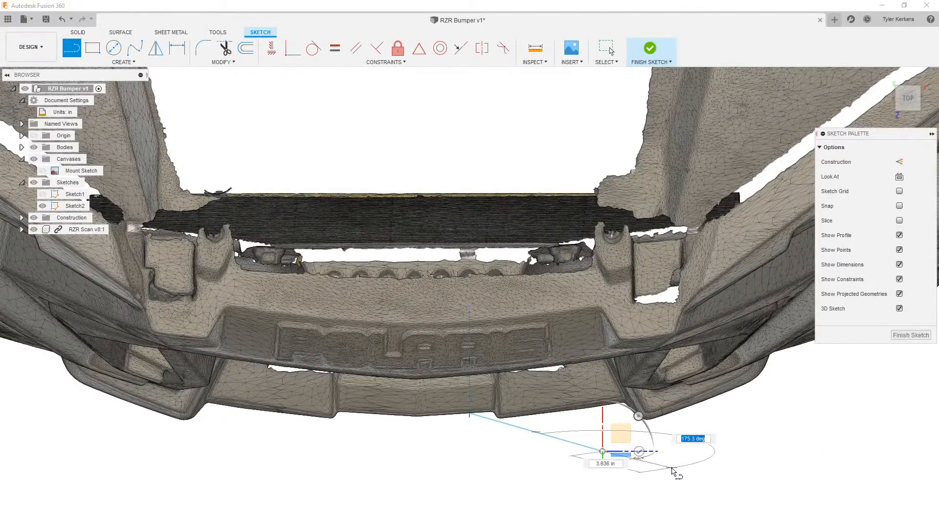
middle_click_drag(620, 478, 628, 425, "shift")
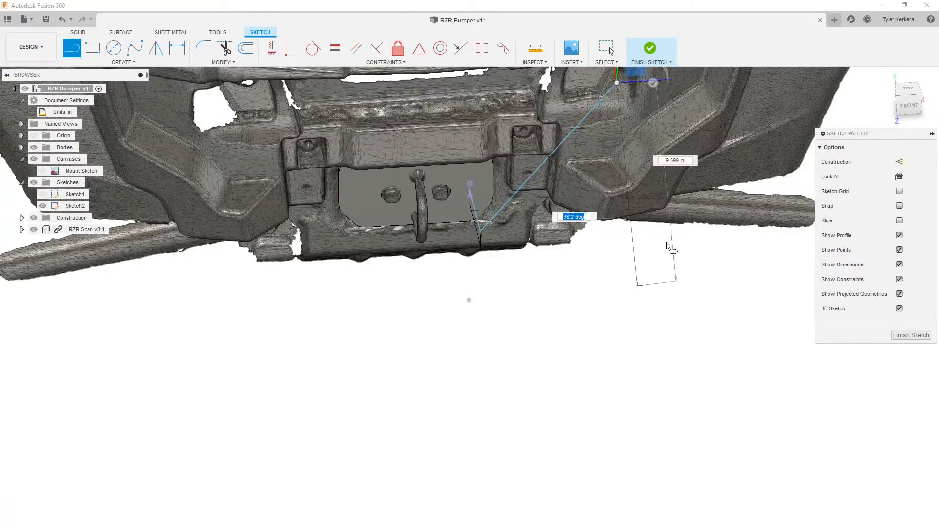
left_click(908, 106)
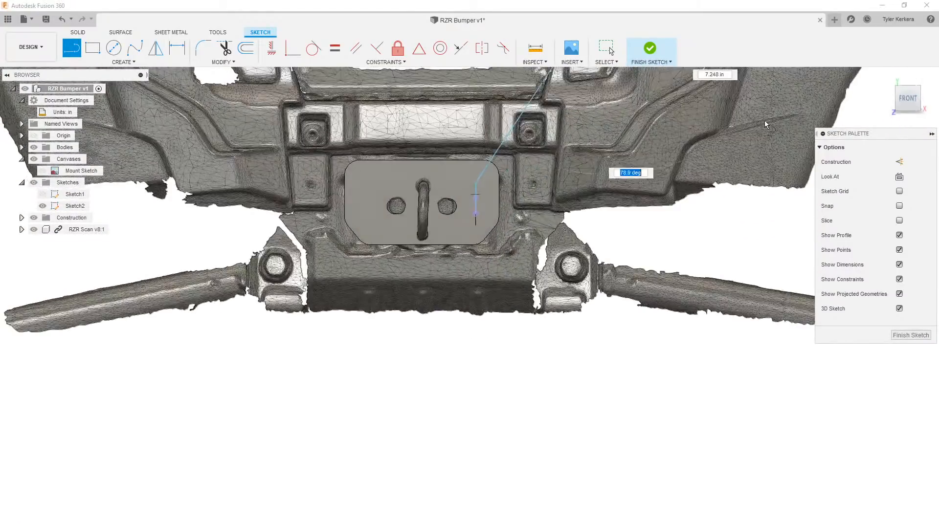
middle_click_drag(571, 159, 545, 450)
scroll(584, 168, "down", 5)
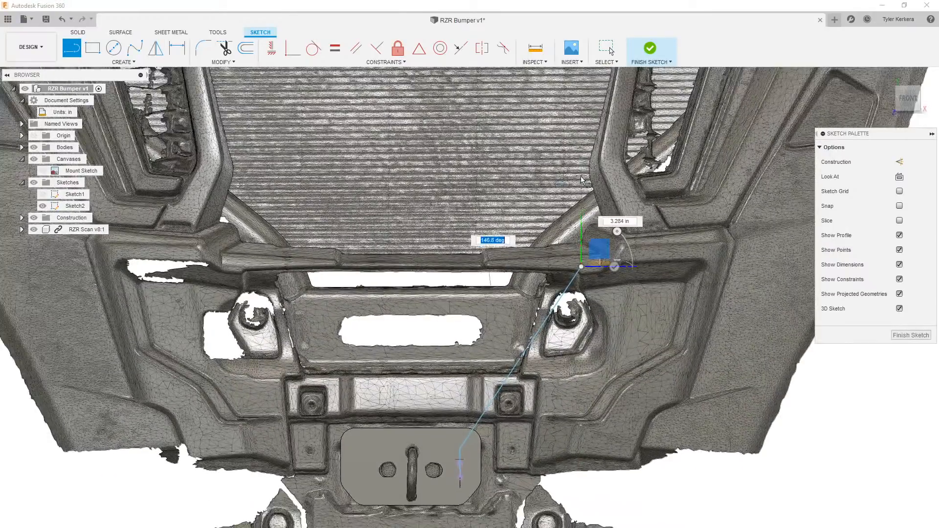
middle_click_drag(586, 164, 588, 274)
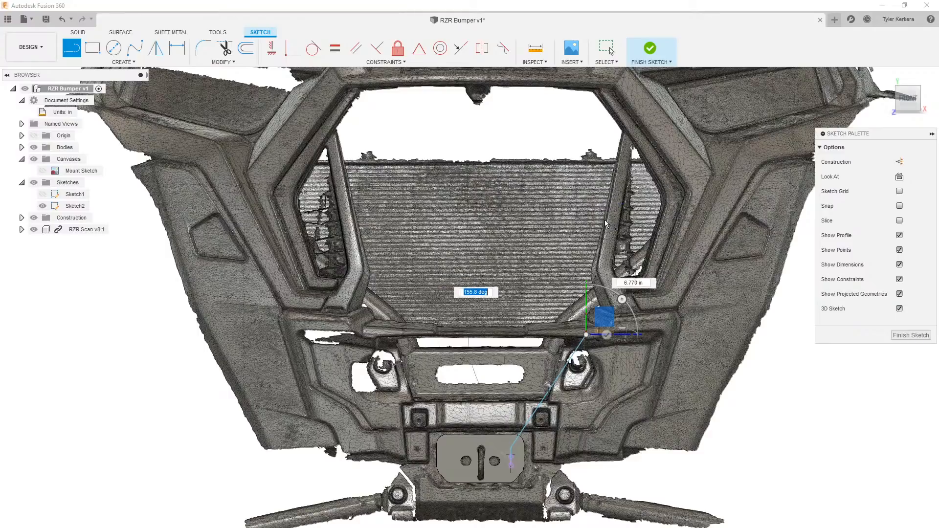
Step: Extend the tube path from its upper end with a 3D line about 7.7 in long, up and slightly outward, on a drawing plane tilted -21.8 degrees
key("Escape")
middle_click_drag(613, 202, 682, 207, "shift")
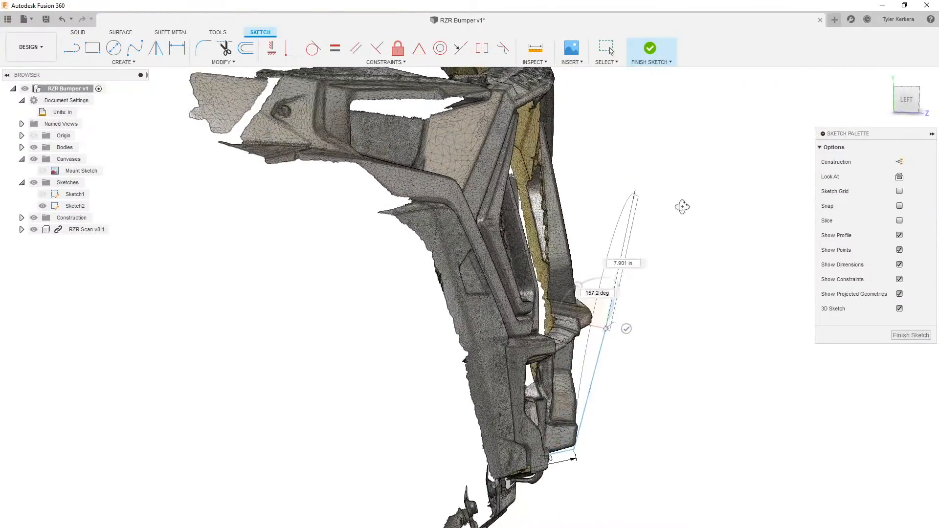
left_click(905, 100)
left_click(566, 294)
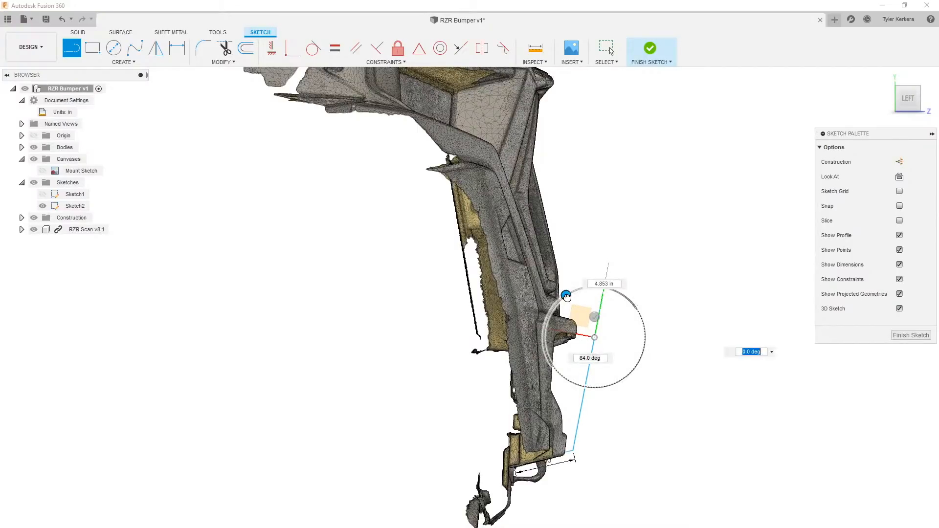
left_click_drag(565, 295, 548, 310)
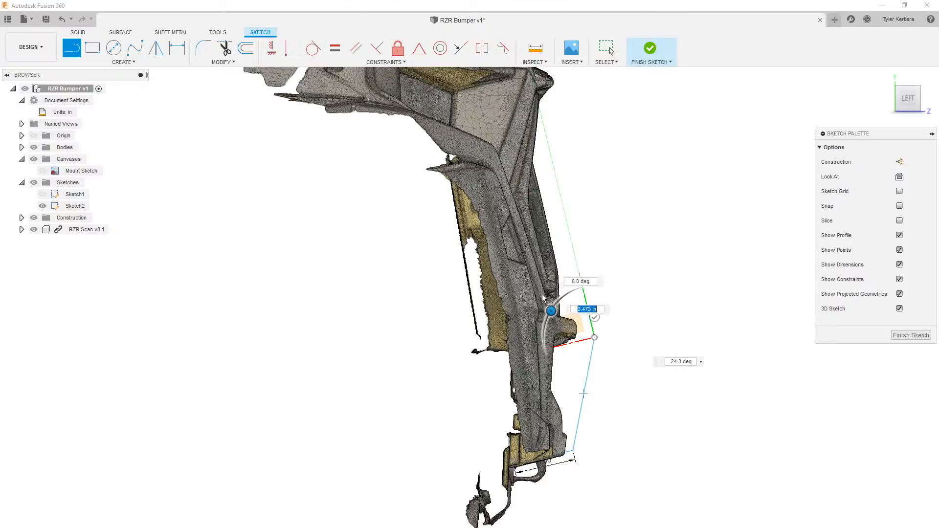
left_click_drag(551, 310, 552, 308)
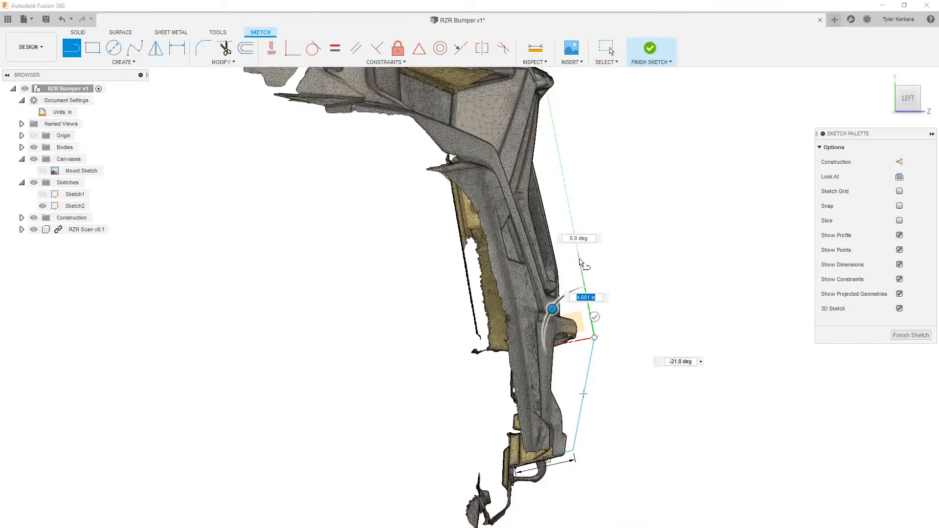
left_click(907, 101)
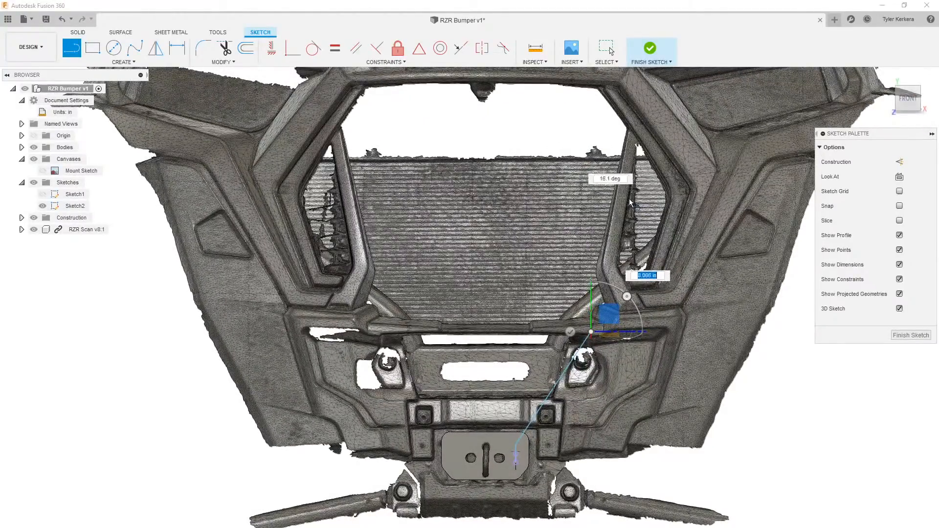
middle_click_drag(617, 221, 615, 236)
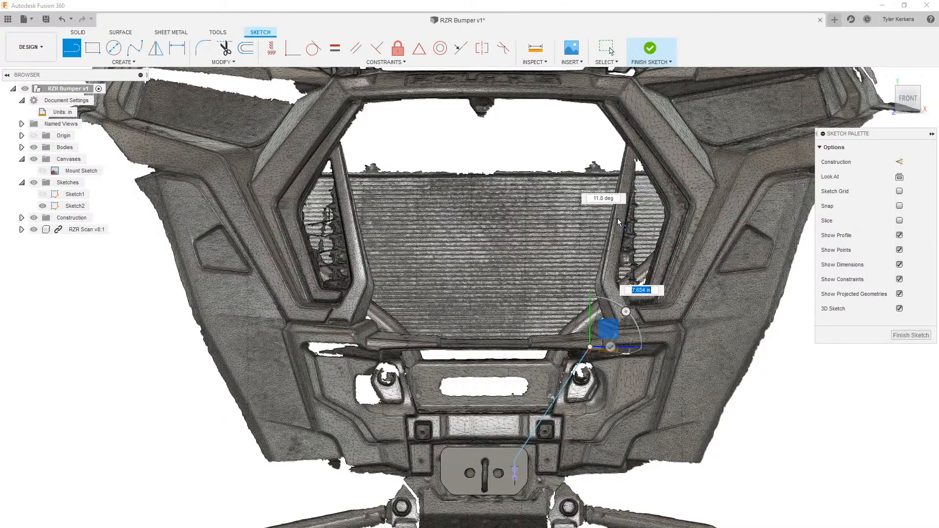
left_click(617, 218)
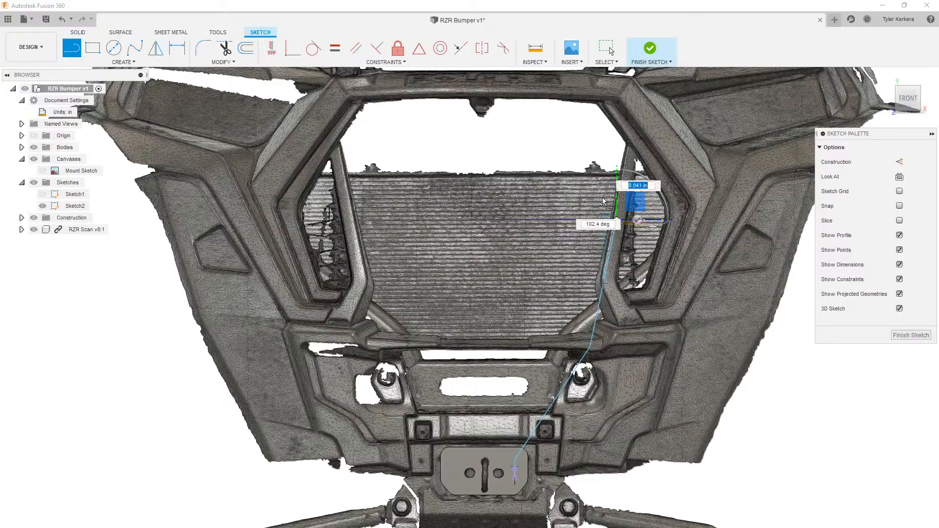
Step: Continue the tube path with a line angled up and inward above the radiator, and a horizontal line ending near the vehicle's centre
left_click(574, 160)
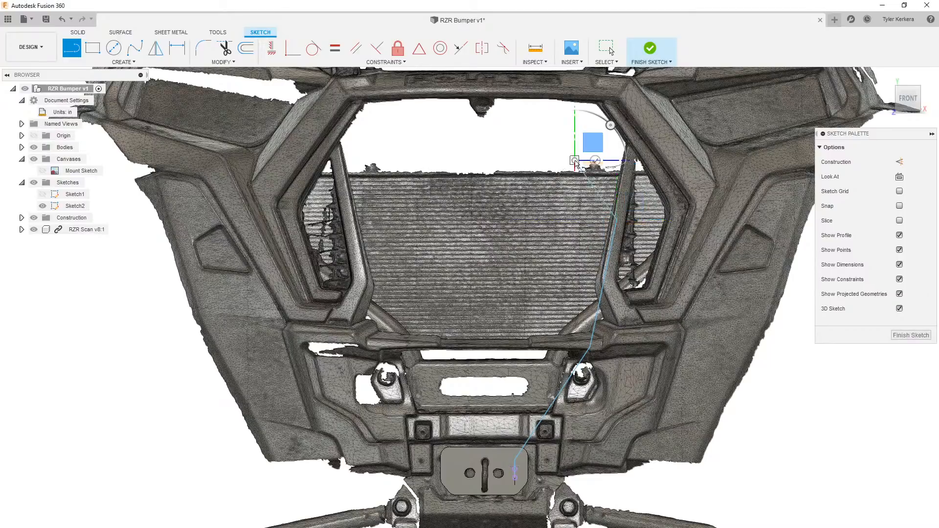
left_click(471, 160)
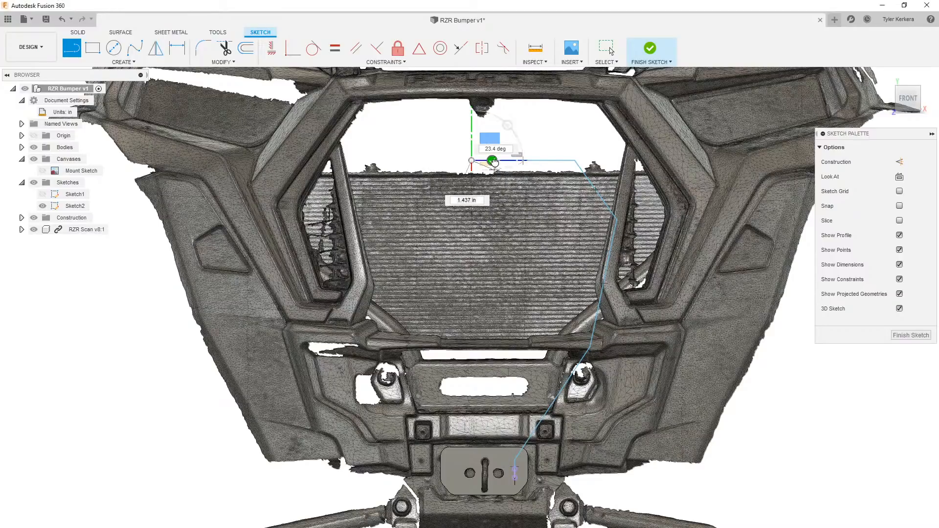
key("Escape")
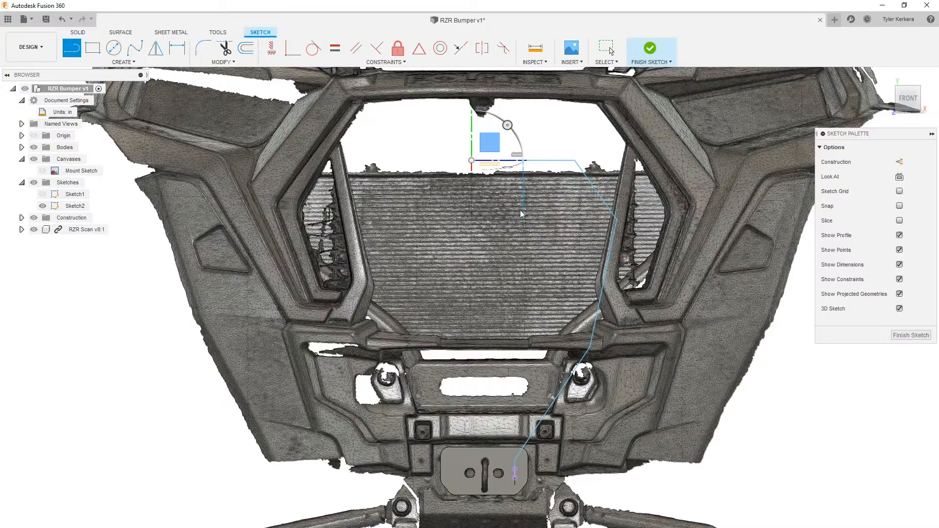
Step: Exit the Line command and examine the tube path's clearance from the scanned front end in side and front views
key("Escape")
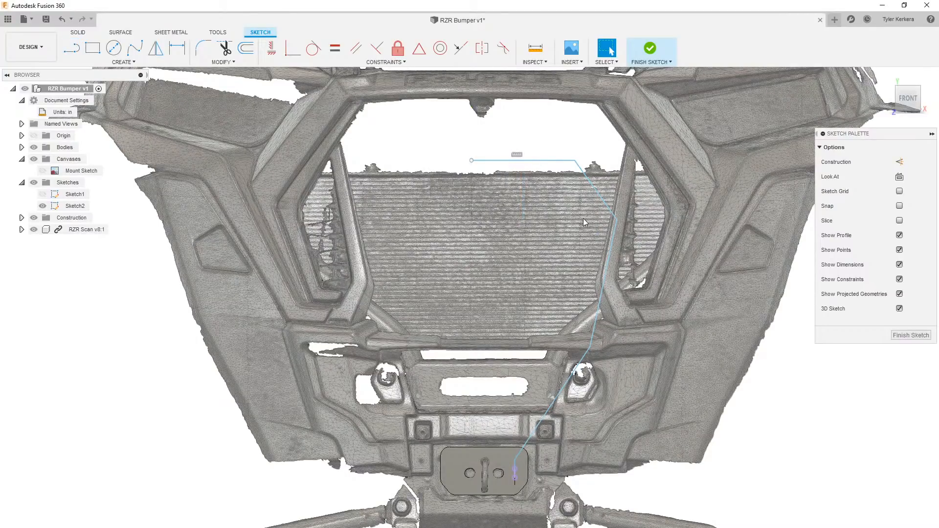
middle_click_drag(532, 140, 454, 145, "shift")
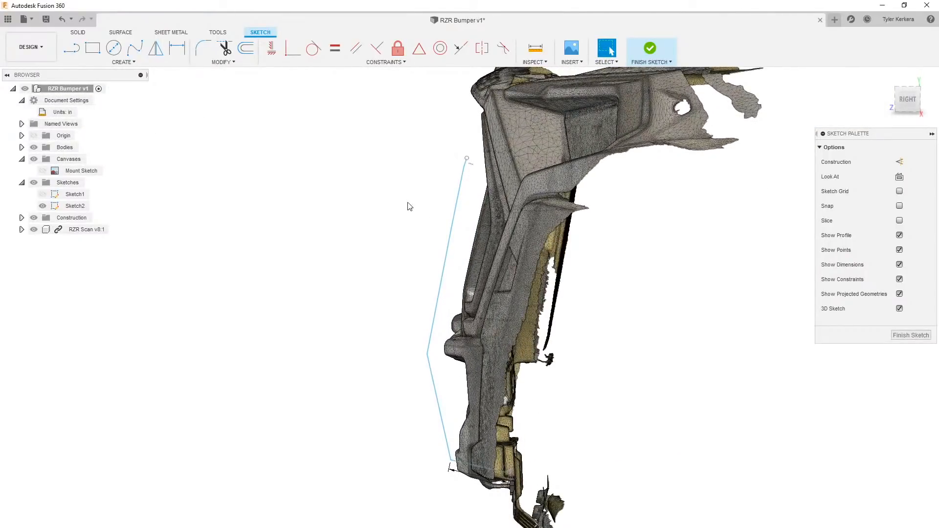
mouse_move(408, 202)
middle_mouse_down("shift")
mouse_move(414, 197)
mouse_move(415, 209)
middle_mouse_up("shift")
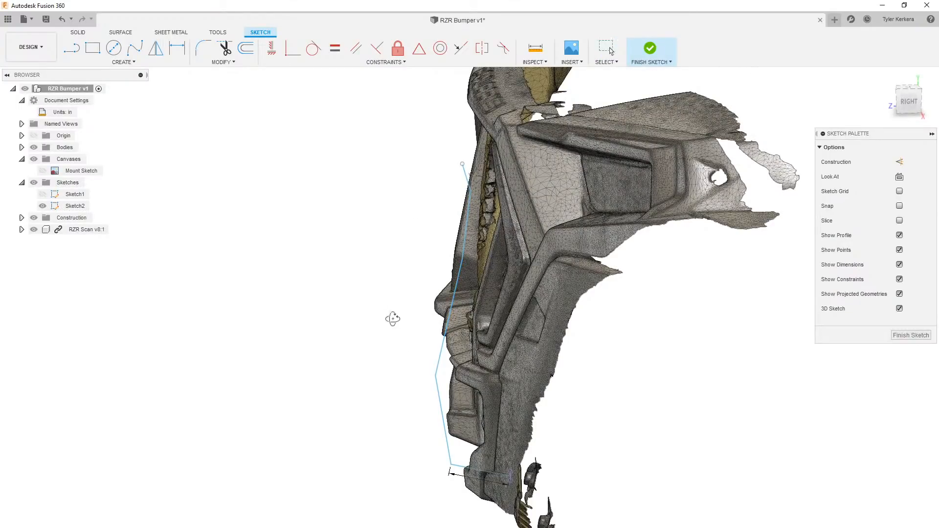
middle_click_drag(392, 318, 391, 302, "shift")
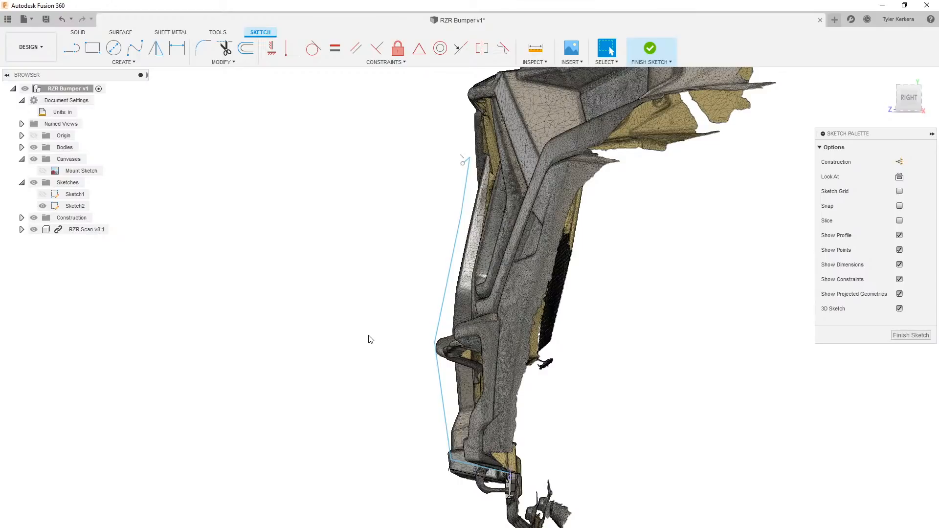
middle_click_drag(362, 332, 434, 348, "shift")
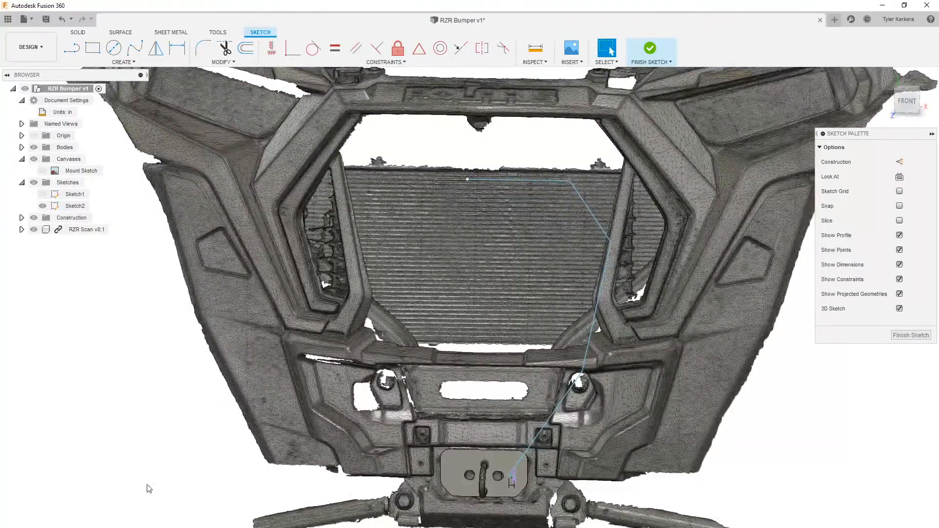
Step: Fillet the four corners of the tube path with a 3 in radius and finish the sketch
middle_click_drag(147, 487, 209, 393, "shift")
scroll(211, 401, "up", 1)
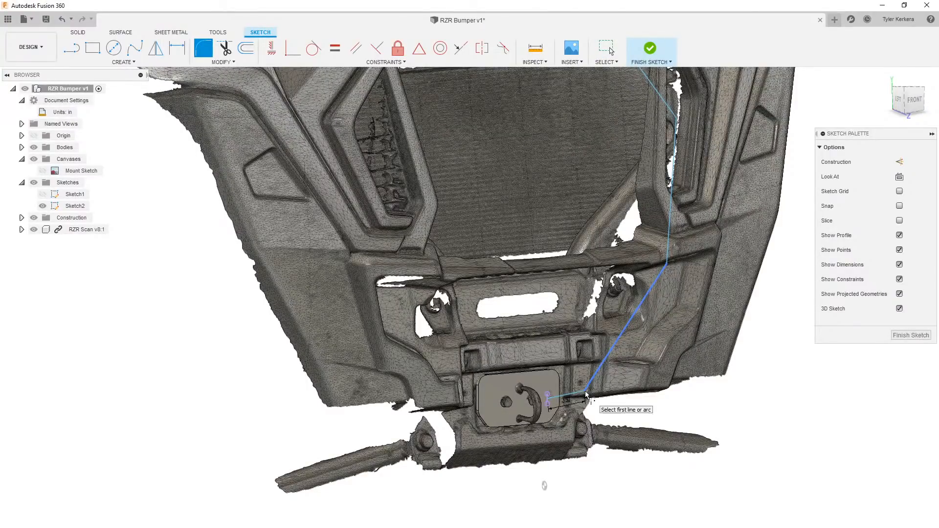
scroll(584, 392, "up", 3)
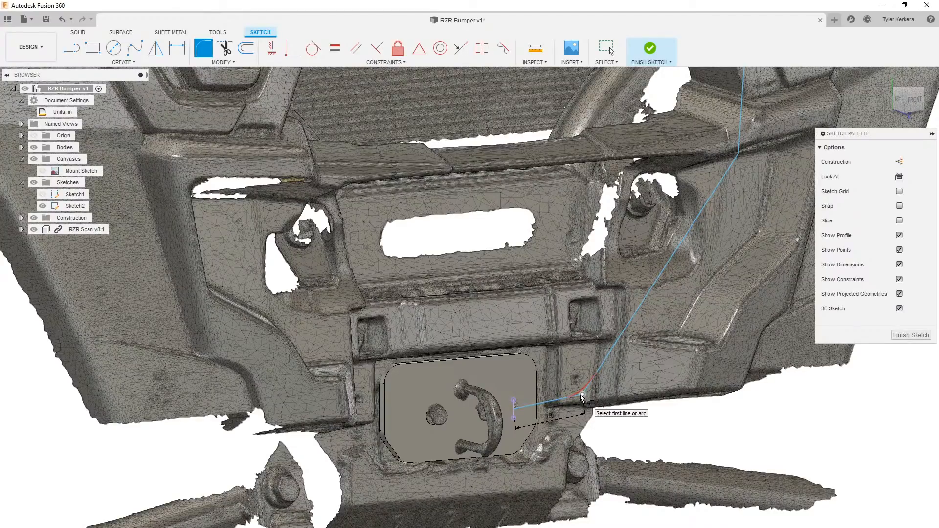
left_click(582, 395)
left_click(737, 155)
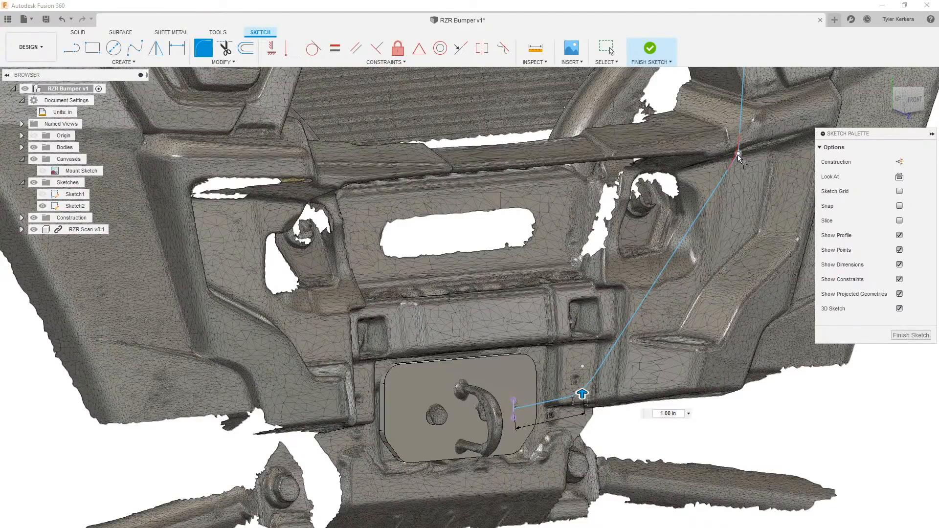
middle_click_drag(737, 155, 599, 430)
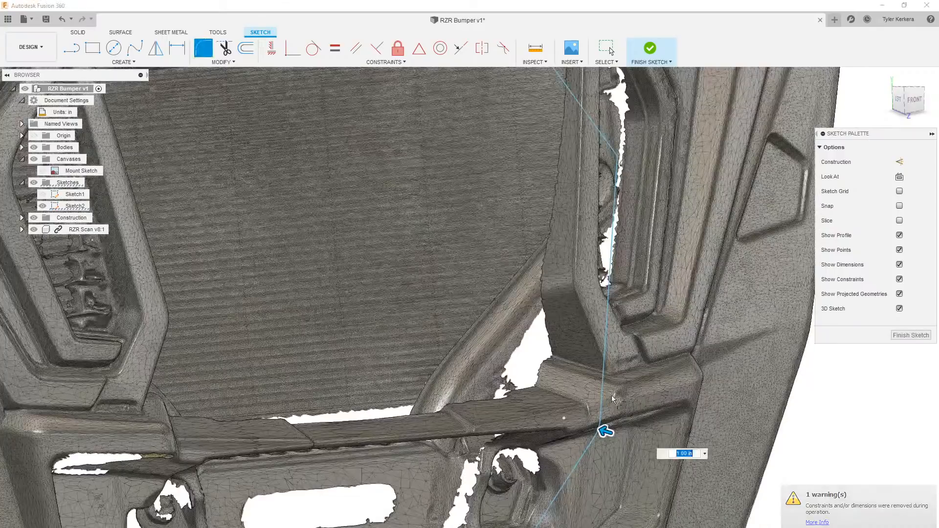
left_click(619, 158)
scroll(640, 206, "down", 3)
scroll(641, 206, "down", 1)
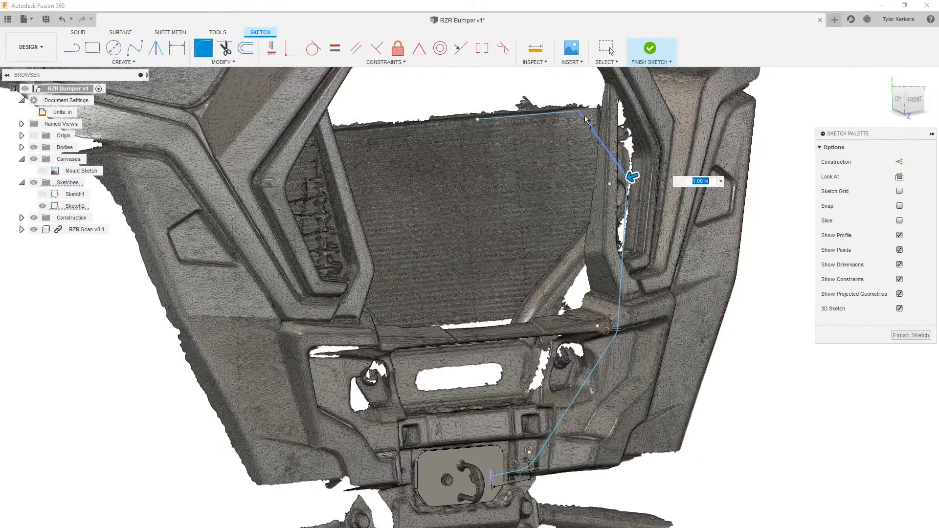
left_click(579, 110)
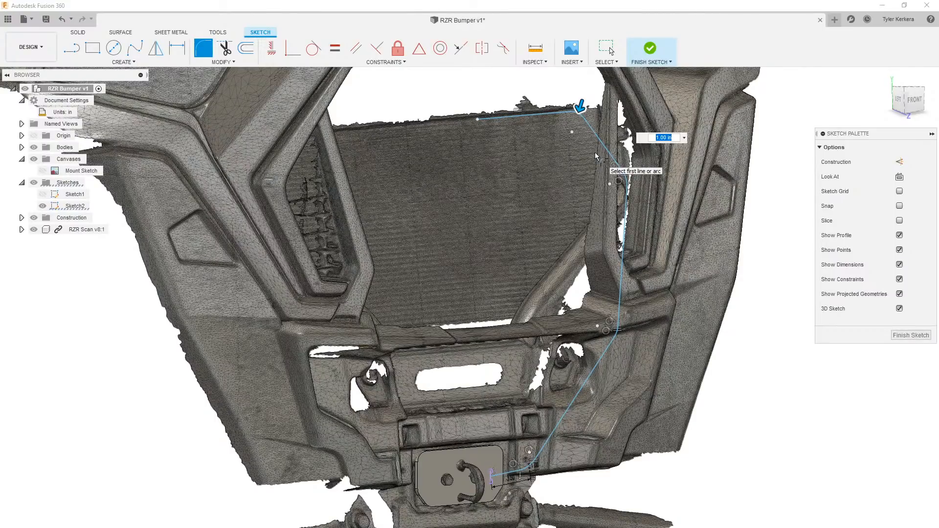
type("3")
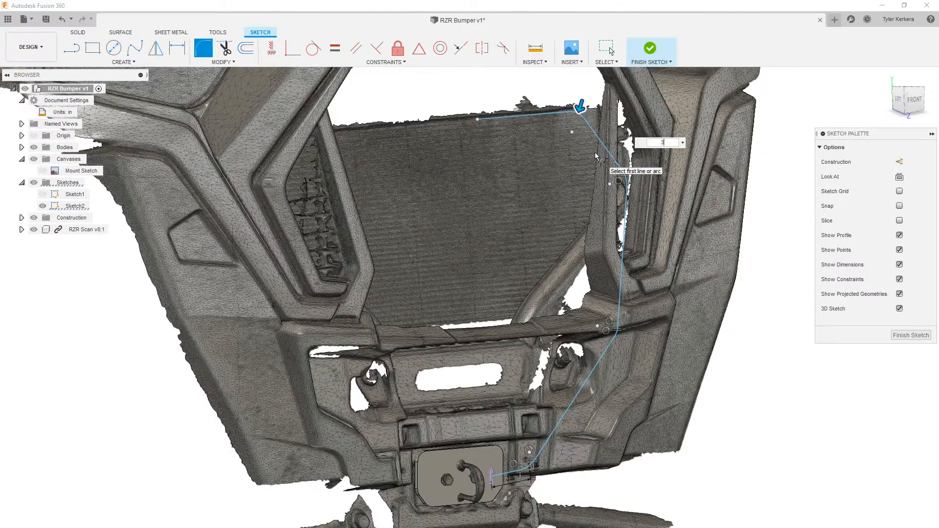
type(" in")
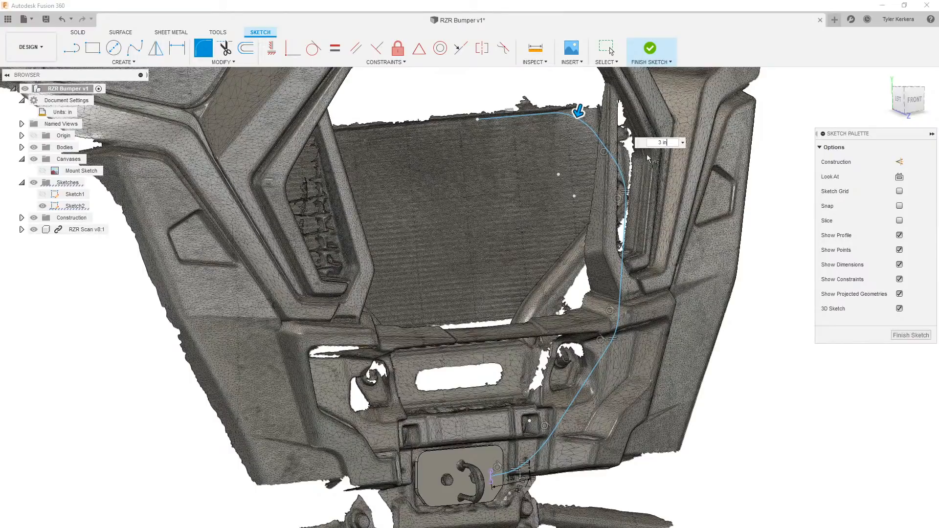
key("Return")
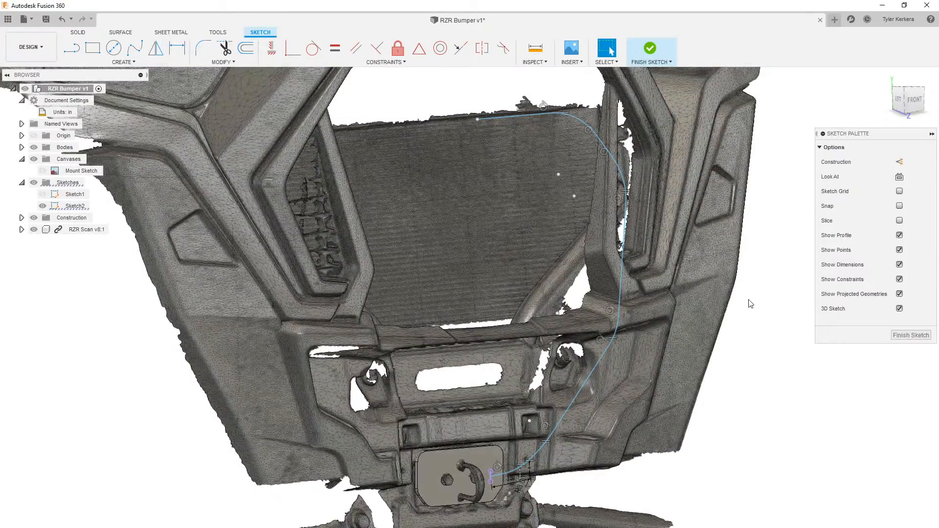
middle_click_drag(740, 311, 653, 299, "shift")
left_click(649, 47)
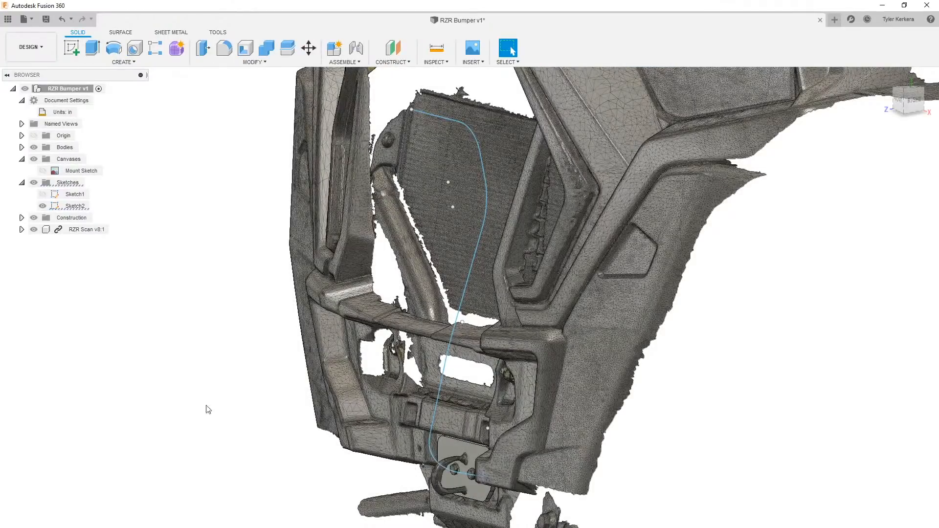
Step: Create a hollow circular pipe along the filleted path as a new body, with 1 in section size and 0.1 in wall thickness
mouse_move(208, 410)
middle_mouse_down("shift")
mouse_move(195, 439)
mouse_move(235, 422)
mouse_move(260, 427)
middle_mouse_up("shift")
left_click(123, 62)
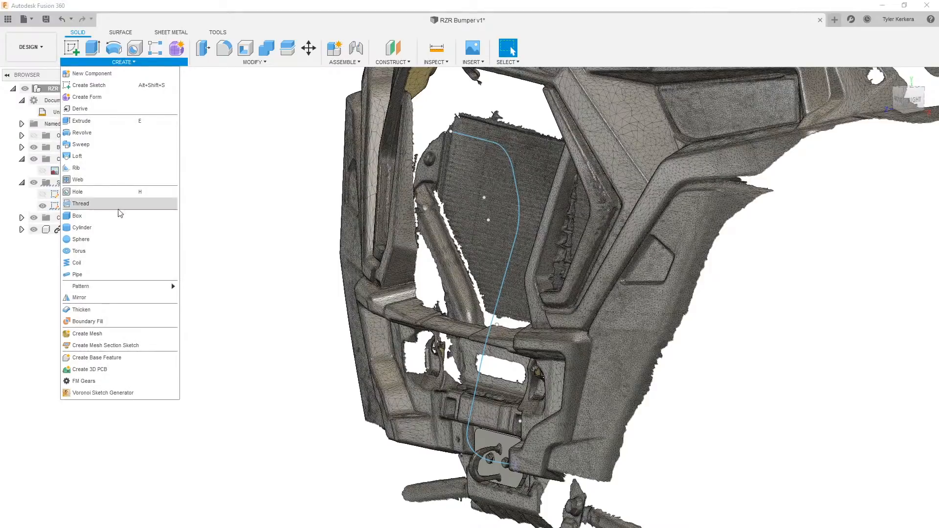
left_click(115, 275)
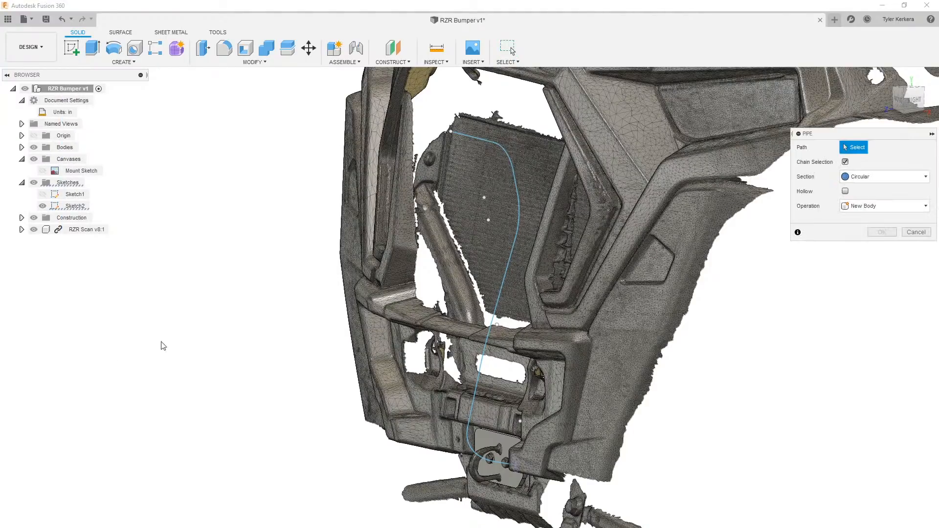
left_click(470, 428)
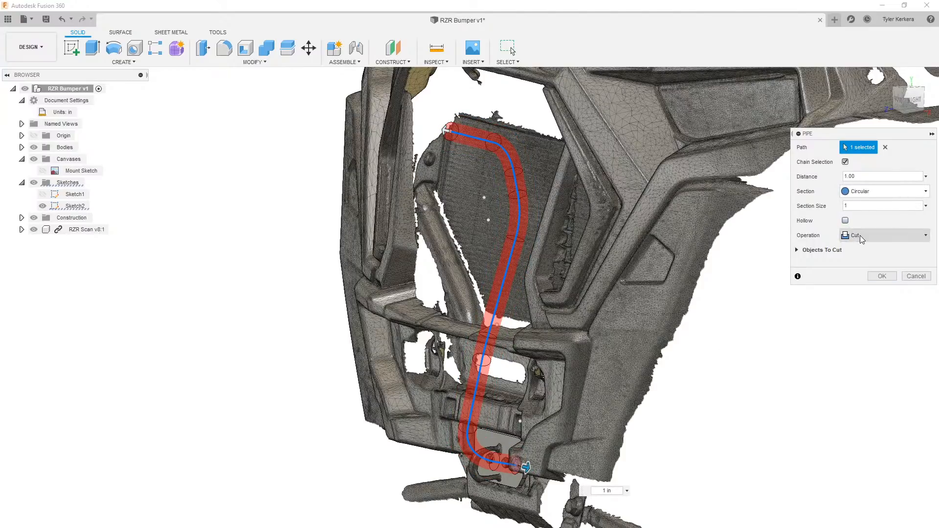
left_click(845, 220)
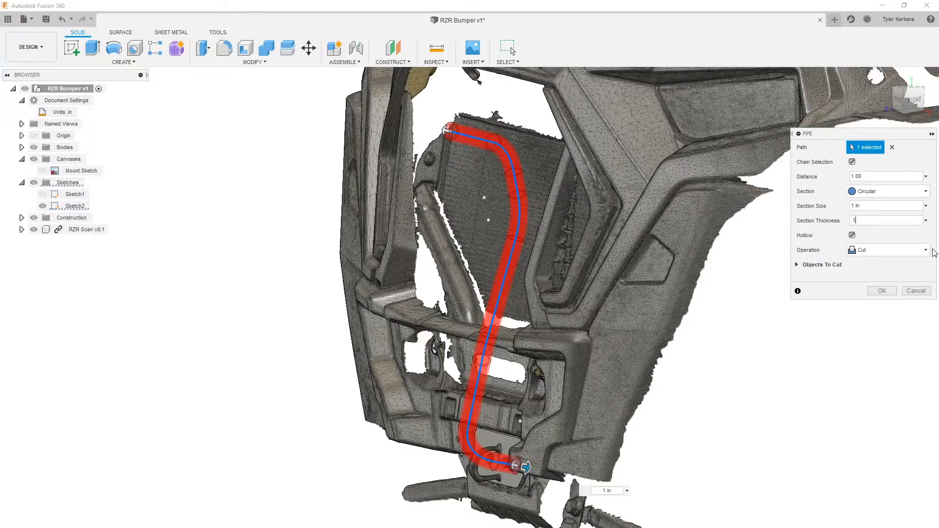
left_click(864, 254)
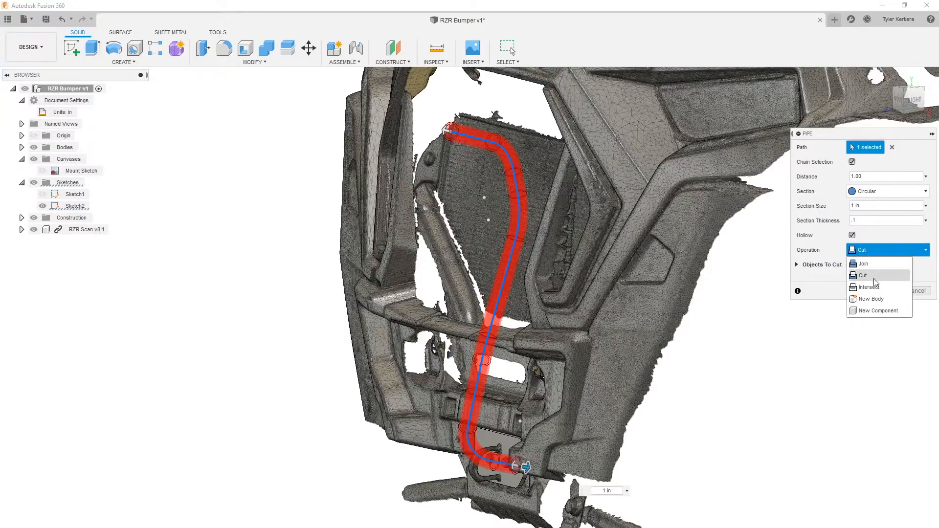
left_click(874, 298)
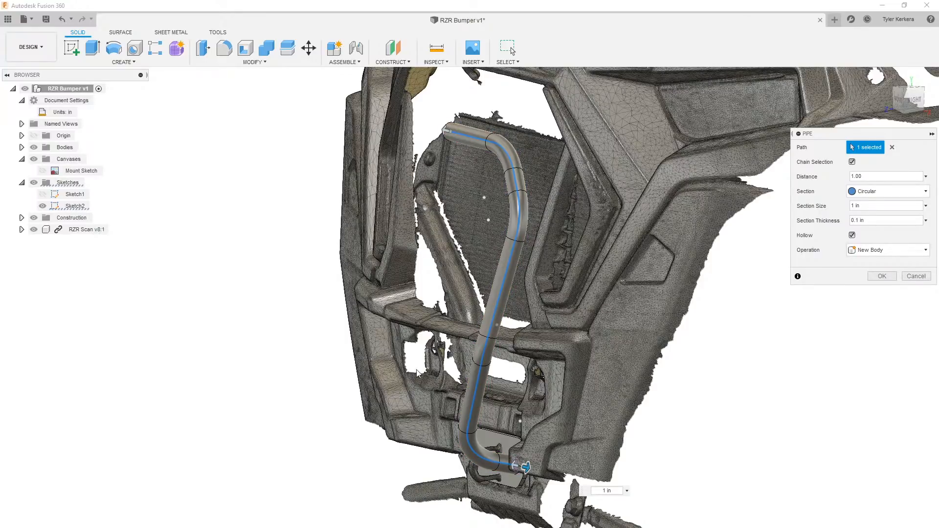
left_click(887, 278)
Step: Examine the new pipe's fit against the scanned front end from both sides and from the front
mouse_move(335, 333)
middle_mouse_down("shift")
mouse_move(465, 328)
mouse_move(483, 316)
mouse_move(487, 325)
middle_mouse_up("shift")
scroll(407, 323, "down", 3)
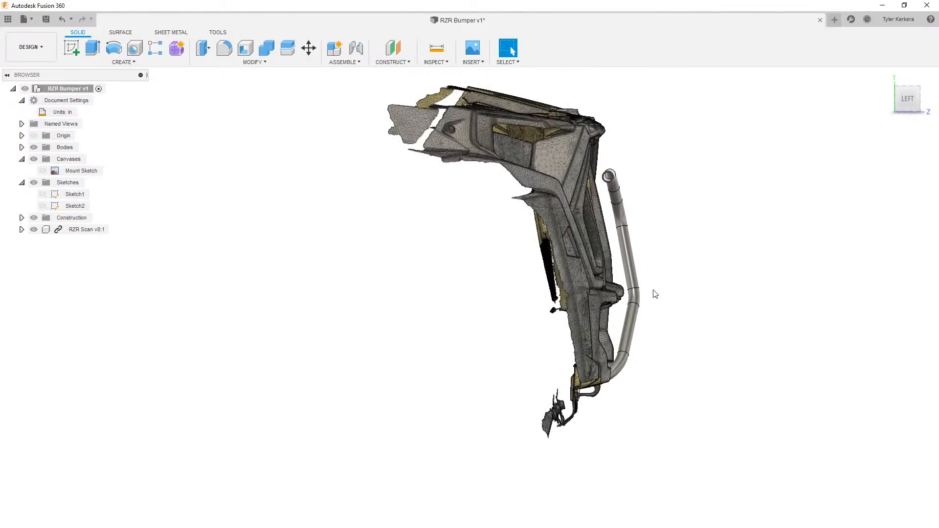
scroll(631, 296, "up", 8)
mouse_move(595, 307)
middle_mouse_down("shift")
mouse_move(593, 318)
mouse_move(720, 298)
mouse_move(699, 297)
mouse_move(655, 330)
mouse_move(601, 328)
mouse_move(570, 310)
mouse_move(581, 313)
middle_mouse_up("shift")
scroll(698, 295, "down", 5)
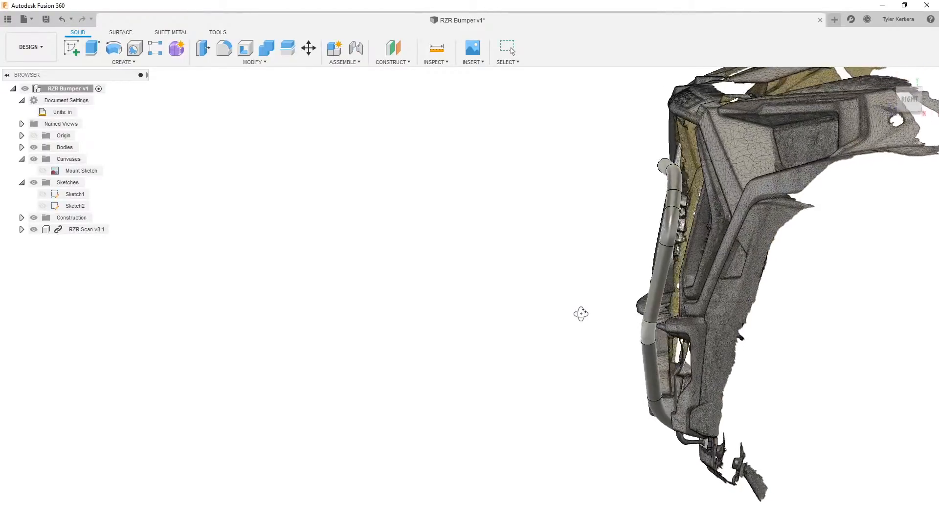
left_click(909, 100)
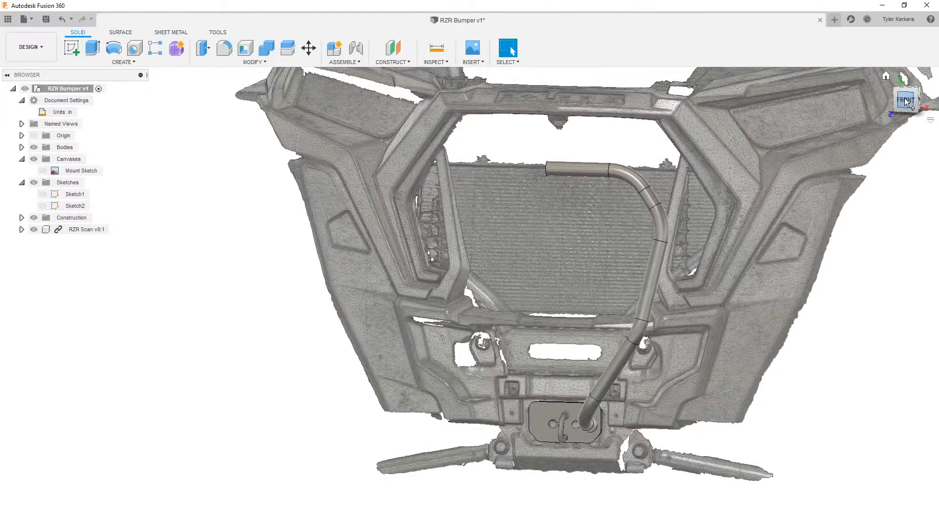
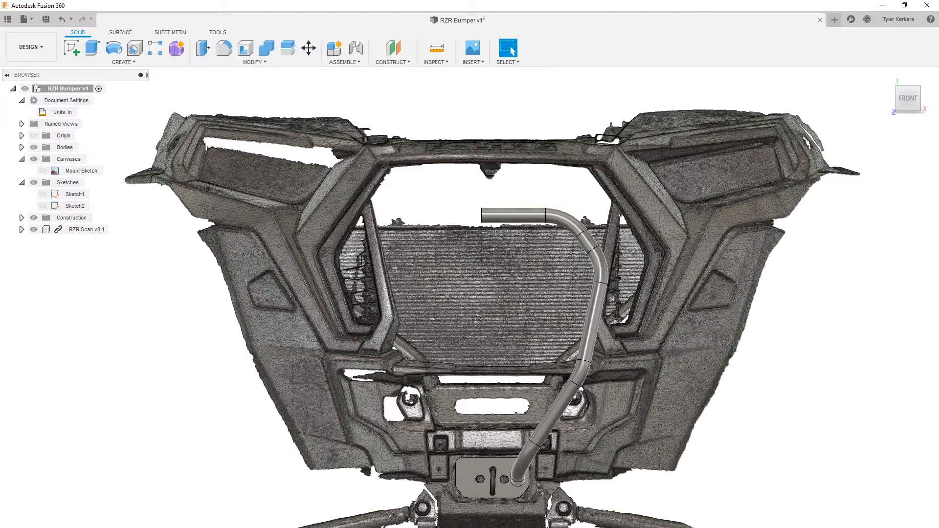
Step: Reopen Sketch2 and draw a horizontal crossbar line from the path's bend below the radiator to the vehicle's centre
double_click(54, 205)
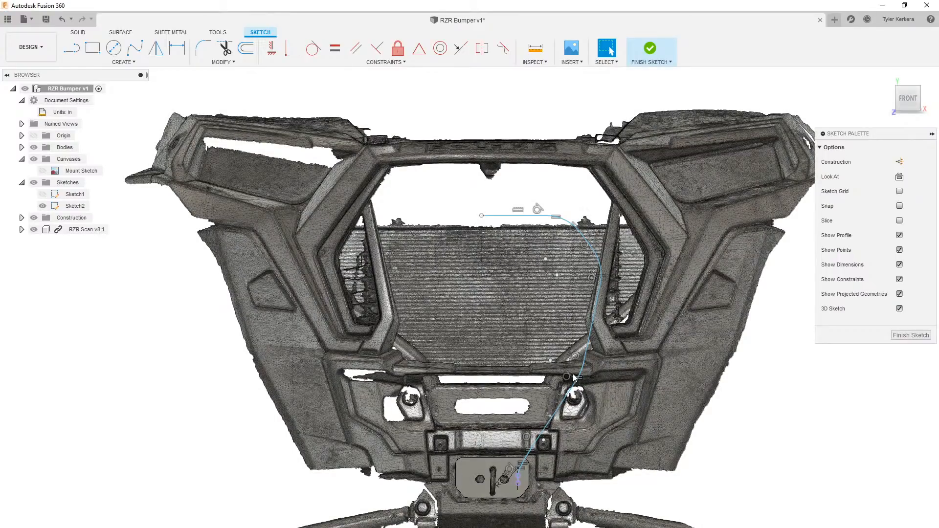
scroll(573, 373, "up", 4)
key("l")
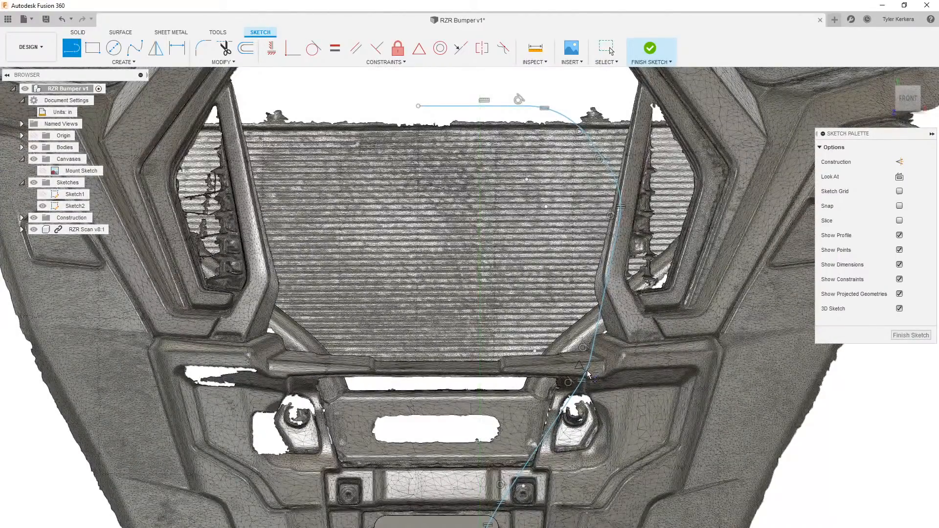
left_click(586, 371)
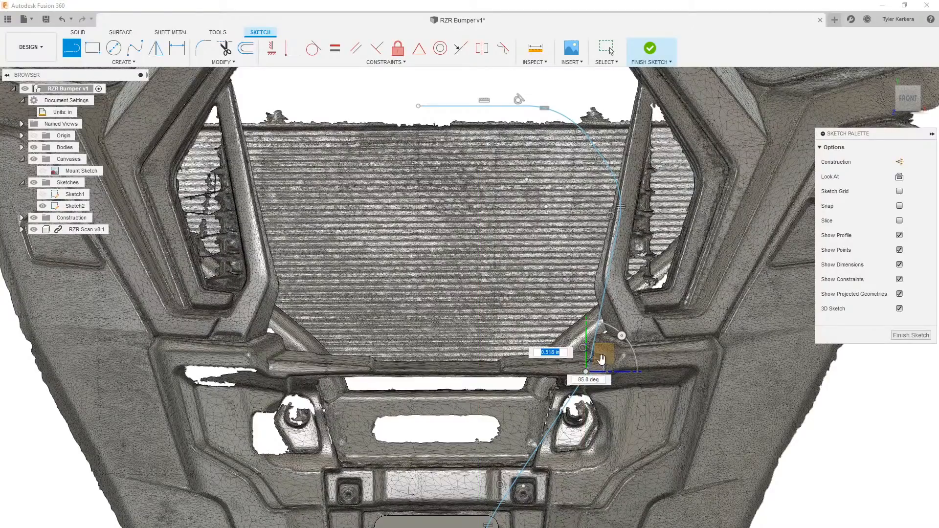
left_click(420, 374)
key("Escape")
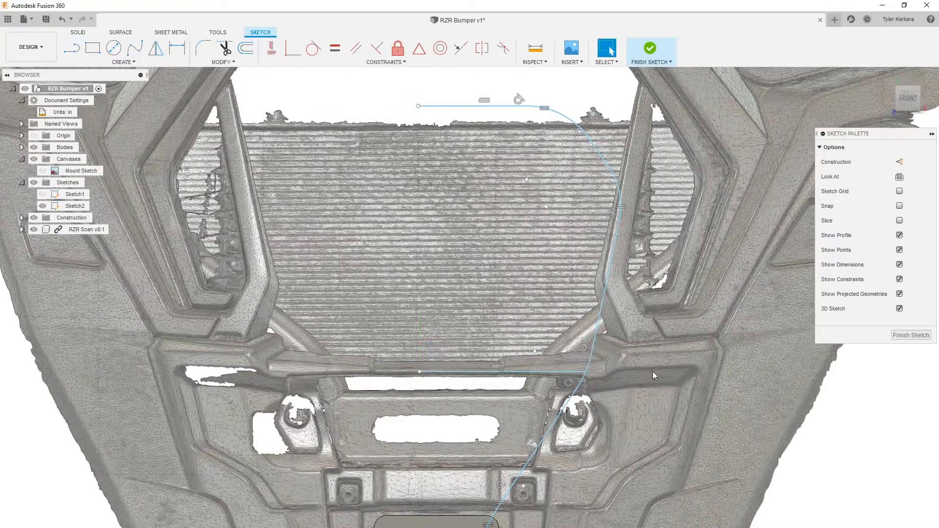
key("l")
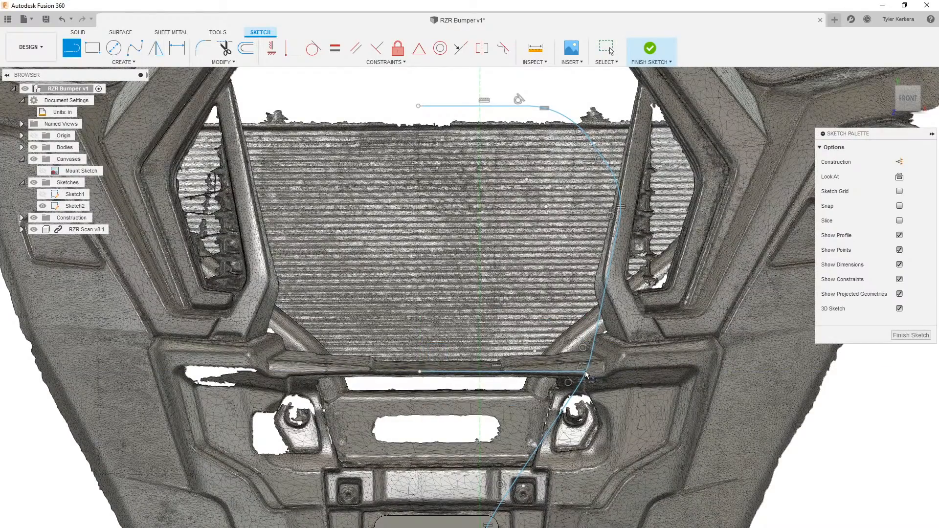
left_click(586, 372)
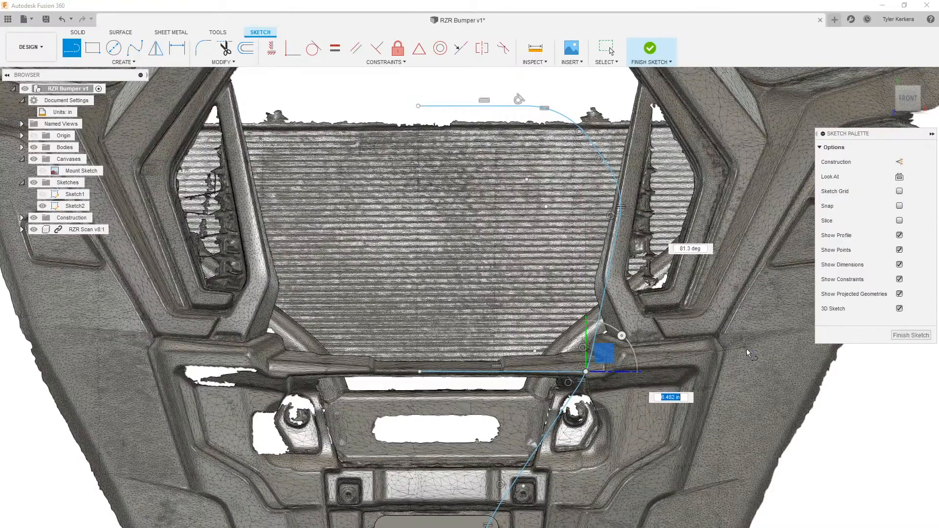
middle_click_drag(751, 355, 750, 372, "shift")
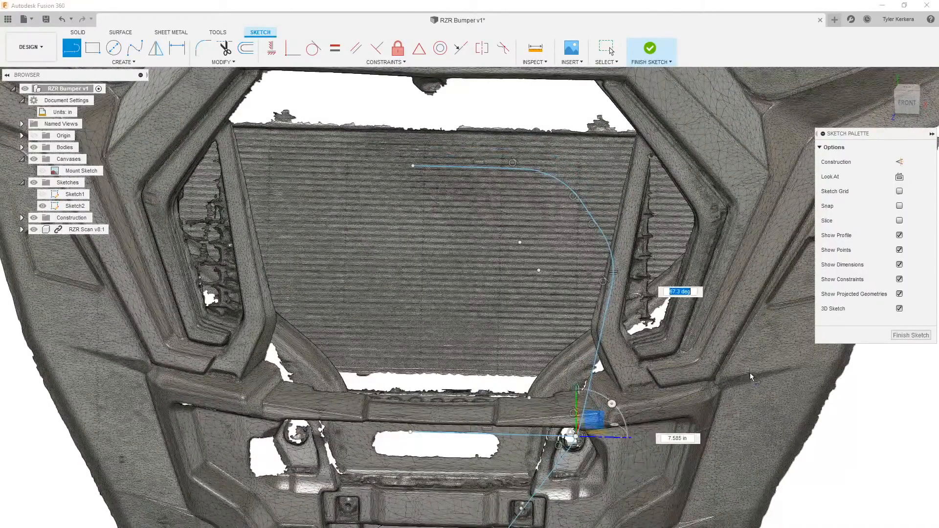
left_click(908, 90)
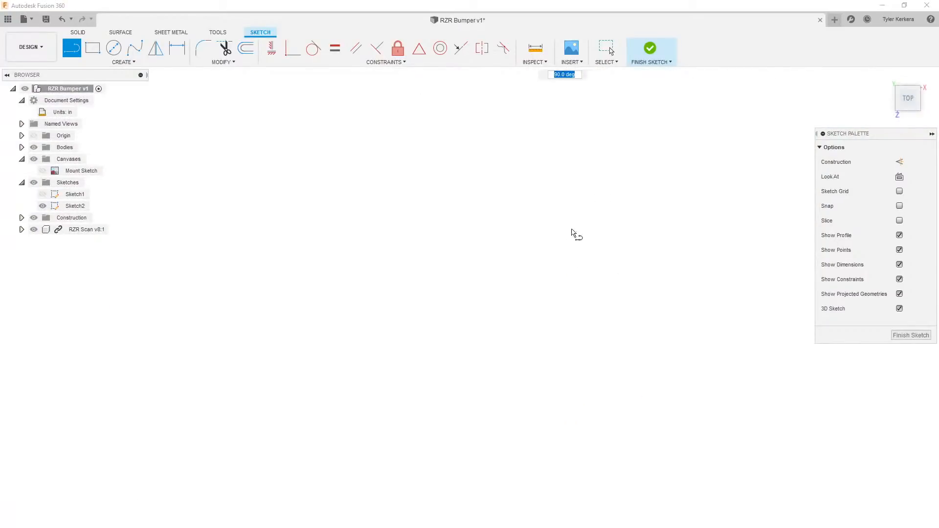
scroll(604, 259, "up", 3)
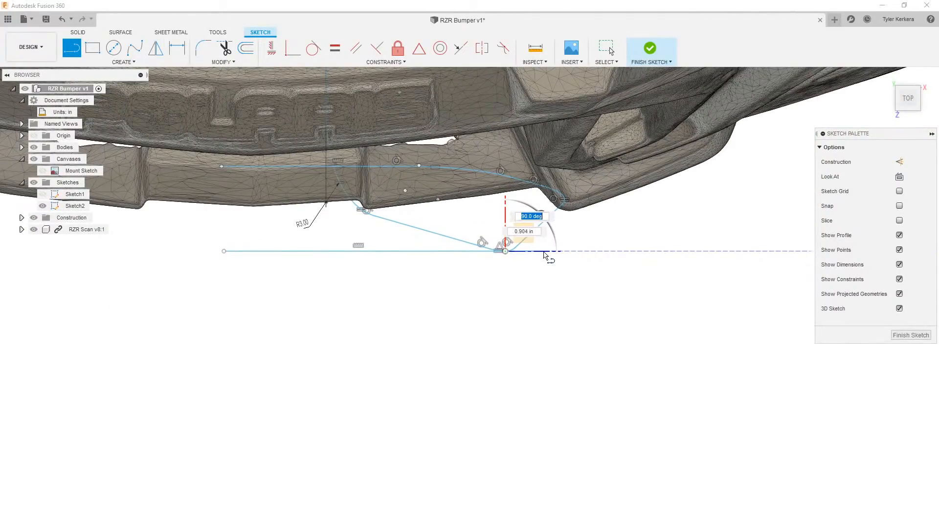
mouse_move(541, 214)
left_mouse_down()
mouse_move(535, 207)
mouse_move(548, 215)
left_mouse_up()
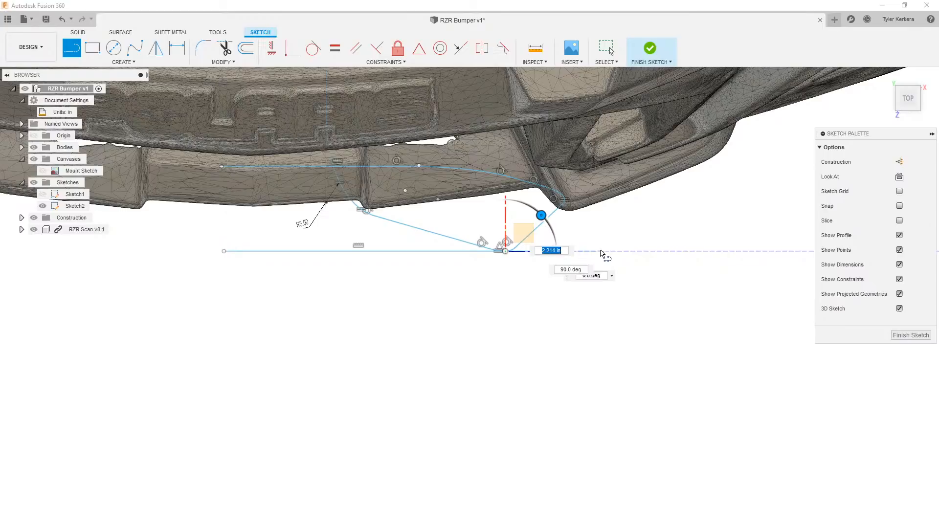
left_click_drag(601, 253, 689, 252)
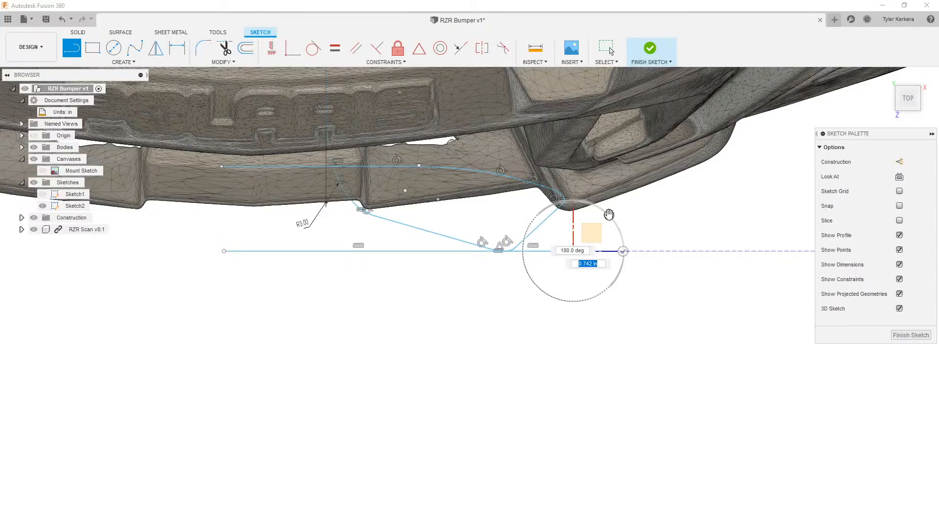
left_click_drag(609, 214, 604, 210)
key("Return")
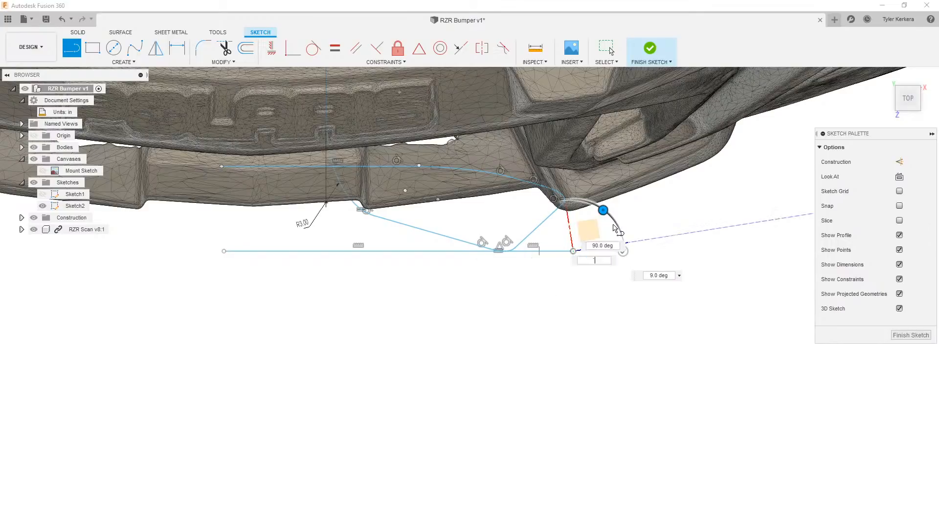
Step: Extend the crossbar outward in Sketch2 with a short, slightly rising line from the bend on the main tube path
key("l")
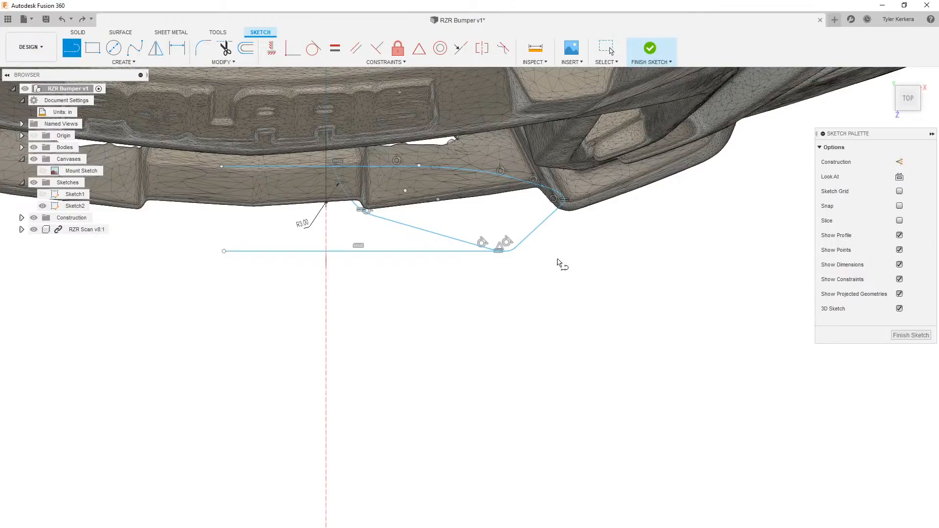
middle_click_drag(562, 264, 529, 467, "shift")
scroll(522, 391, "down", 2)
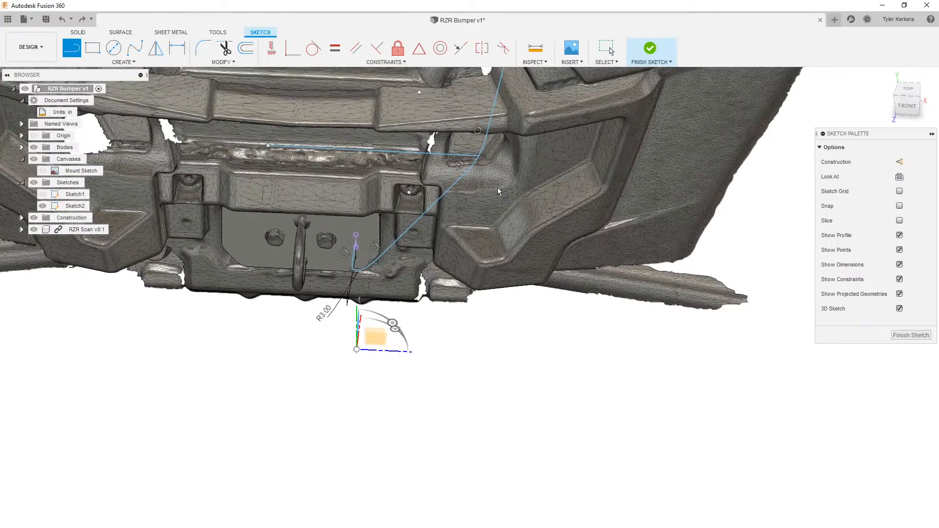
left_click(908, 105)
middle_click_drag(537, 135, 483, 393)
scroll(483, 394, "up", 3)
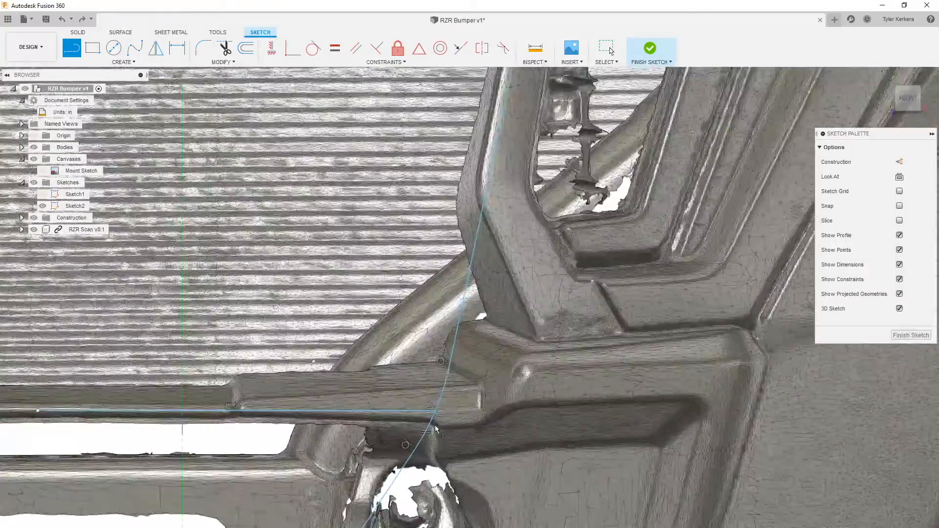
scroll(532, 407, "down", 2)
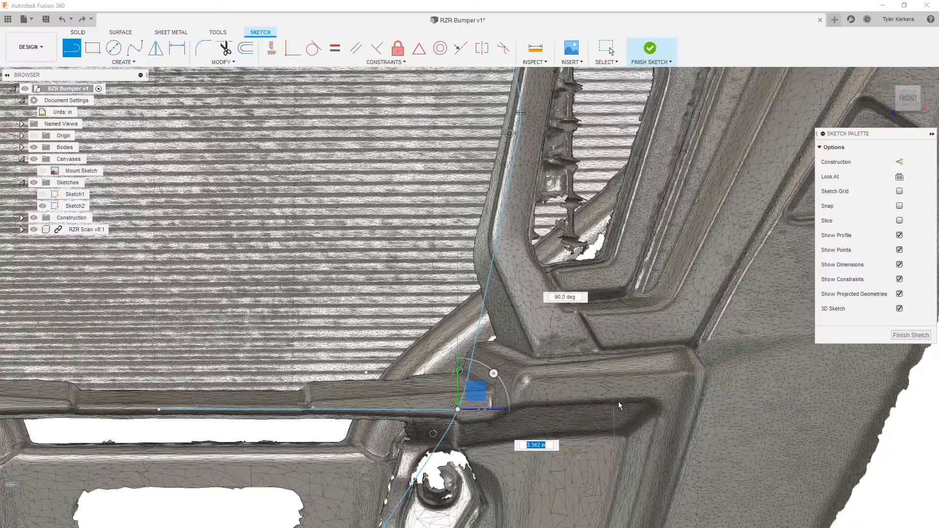
left_click(908, 83)
scroll(491, 236, "down", 3)
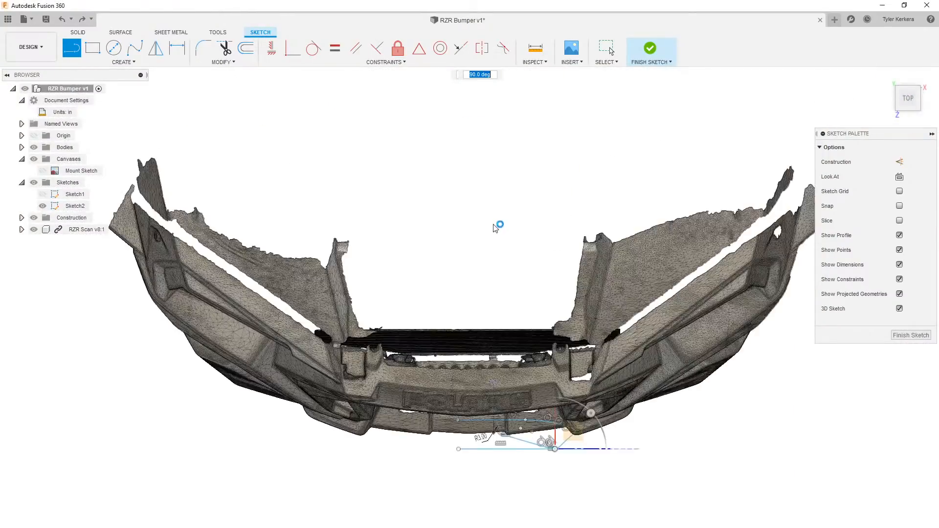
scroll(540, 453, "up", 5)
middle_click_drag(550, 446, 505, 430)
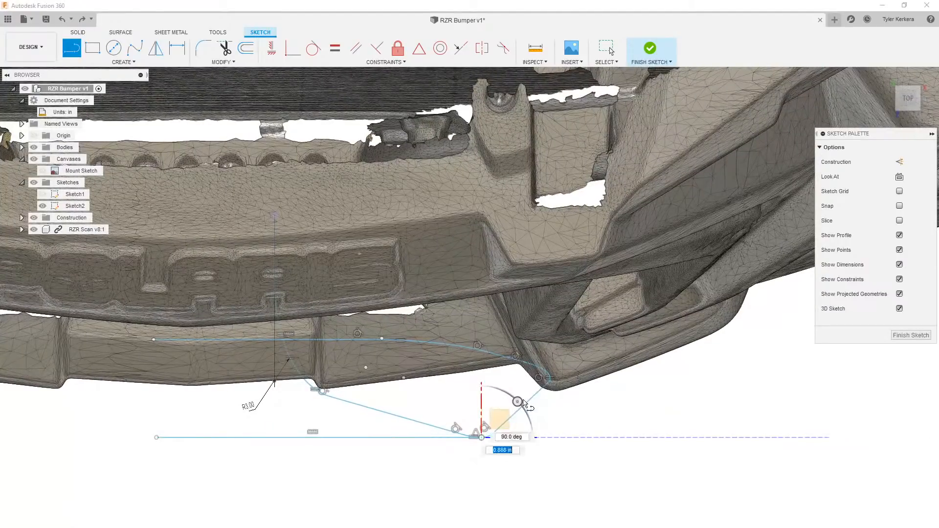
left_click(908, 118)
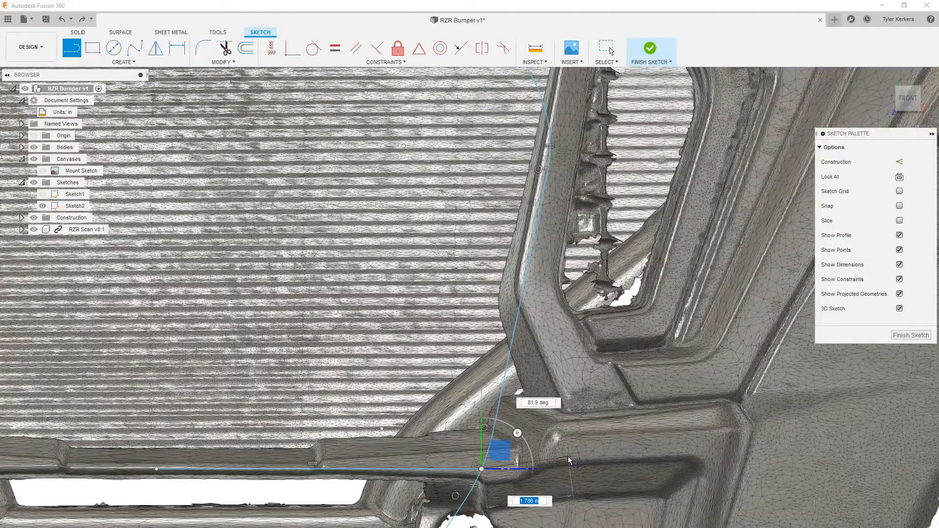
left_click(556, 459)
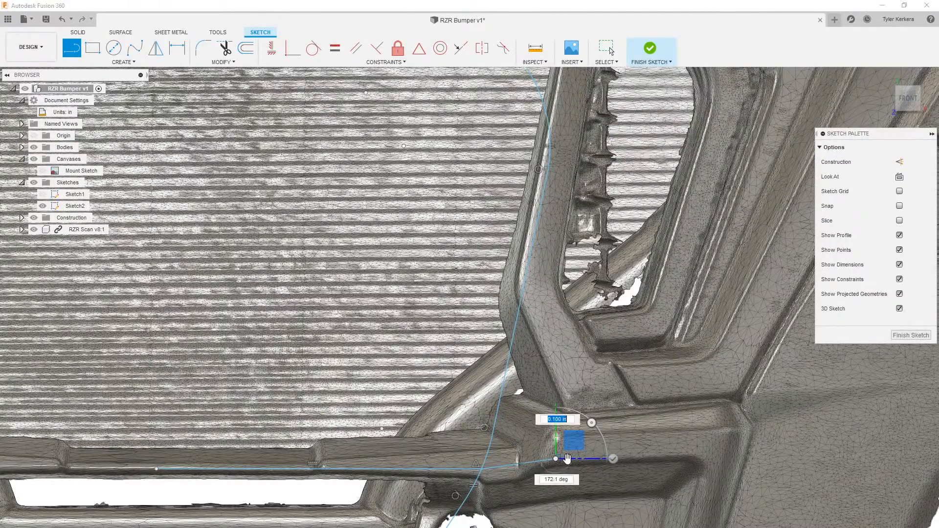
Step: Continue the crossbar from the short segment with a long rising line to the body's outer side edge and finish the sketch
scroll(685, 438, "down", 1)
scroll(729, 371, "down", 1)
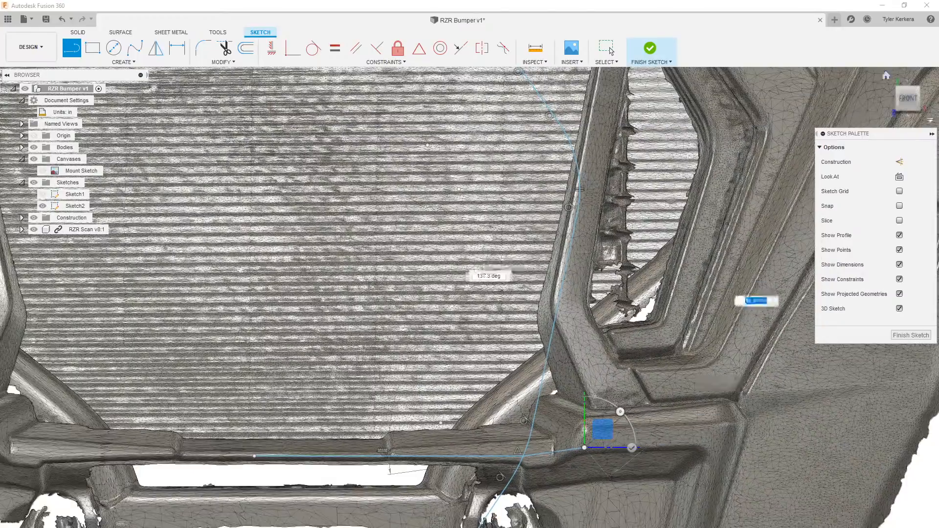
left_click(906, 79)
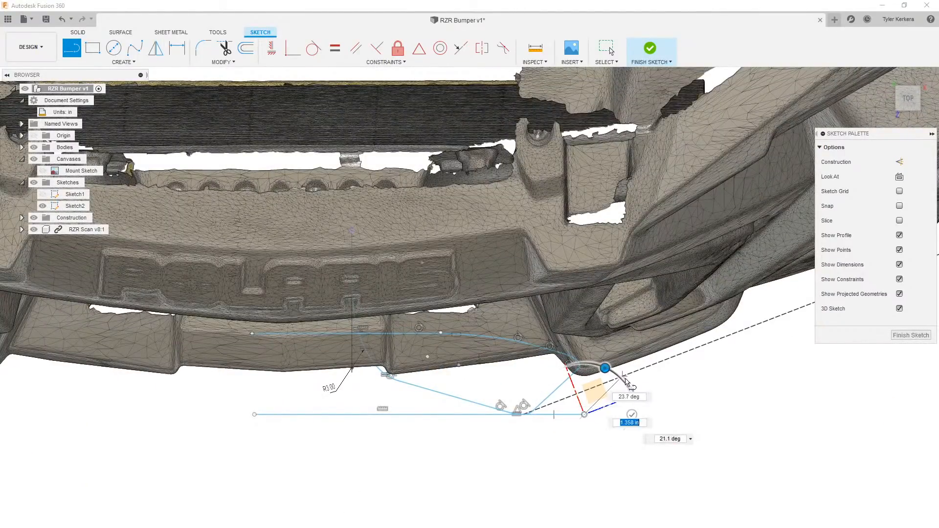
middle_click_drag(655, 378, 358, 394)
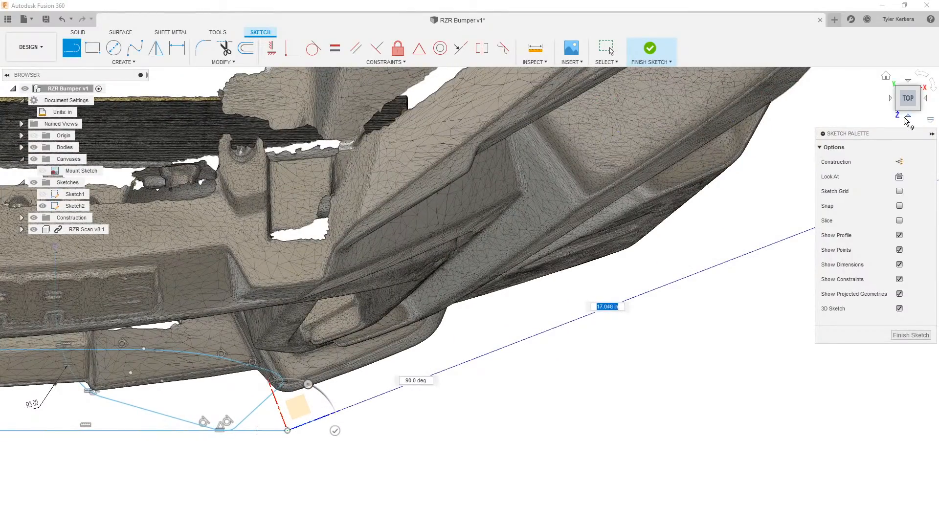
left_click(908, 117)
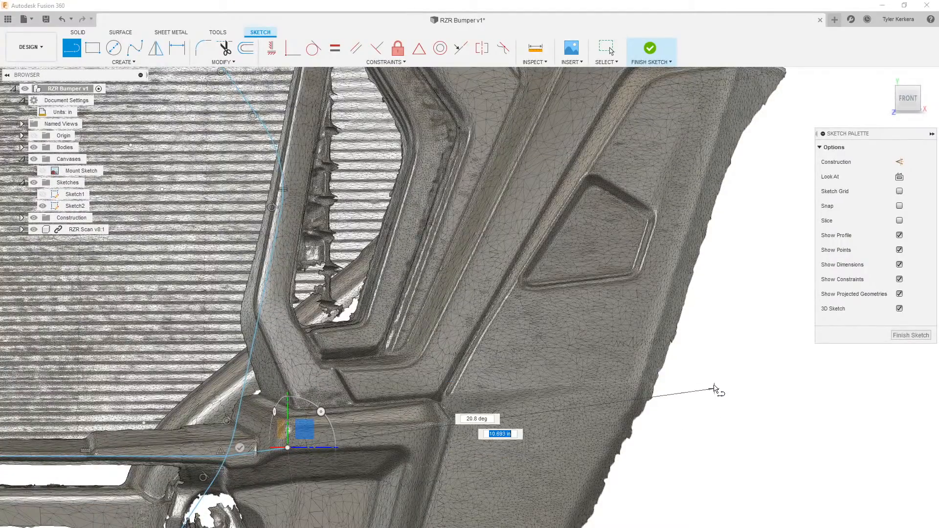
left_click(634, 400)
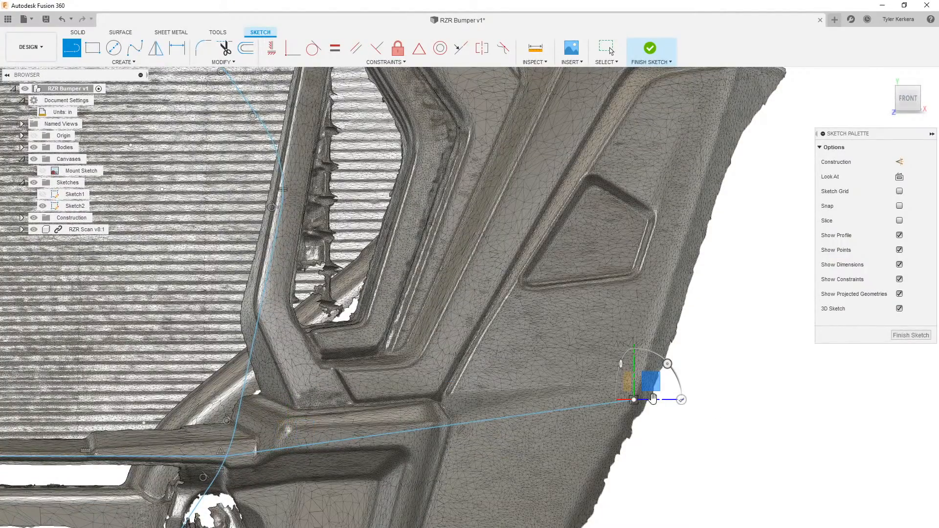
left_click(903, 336)
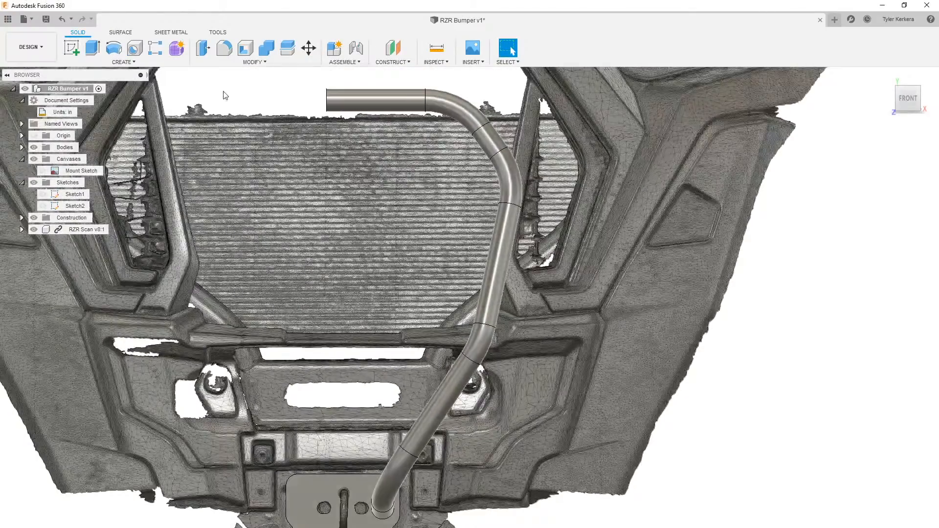
Step: Create a hollow circular pipe along the crossbar path, joined to the existing tube, with 1 in section size and 0.1 in thickness
left_click(123, 62)
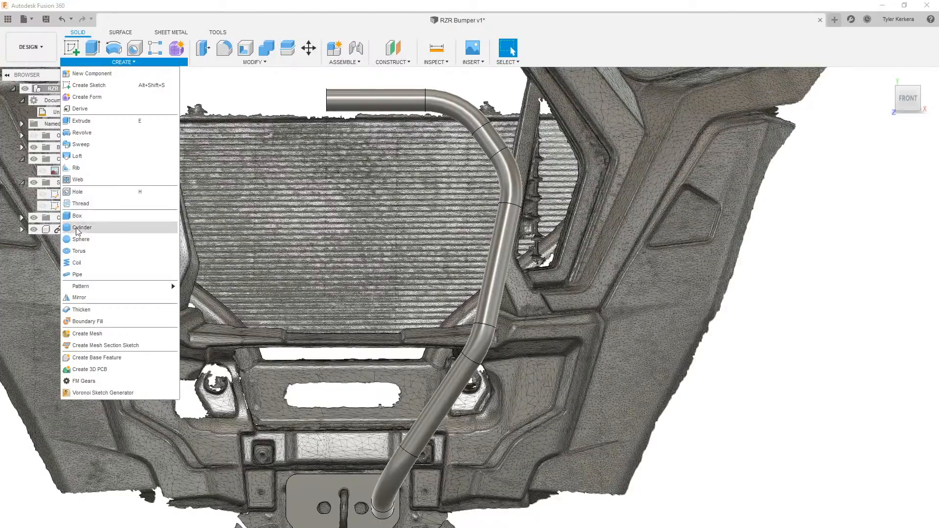
left_click(86, 274)
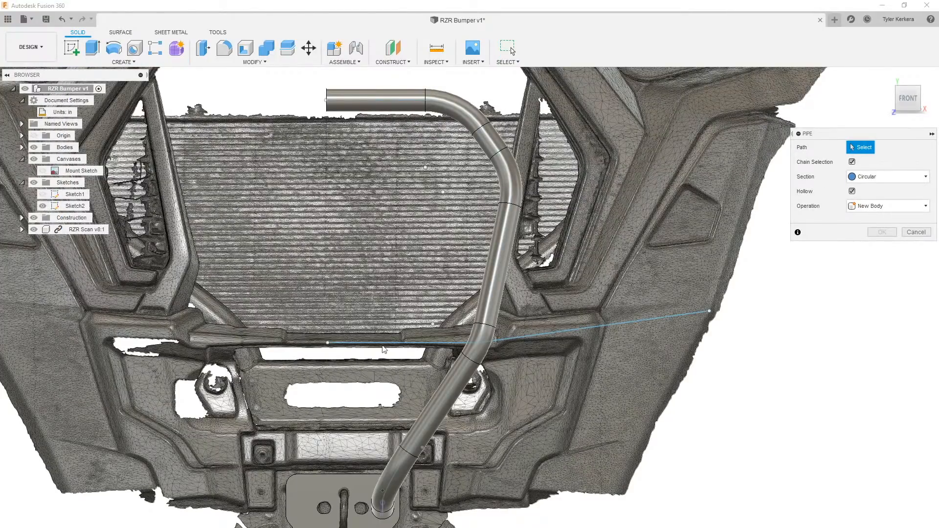
left_click(406, 344)
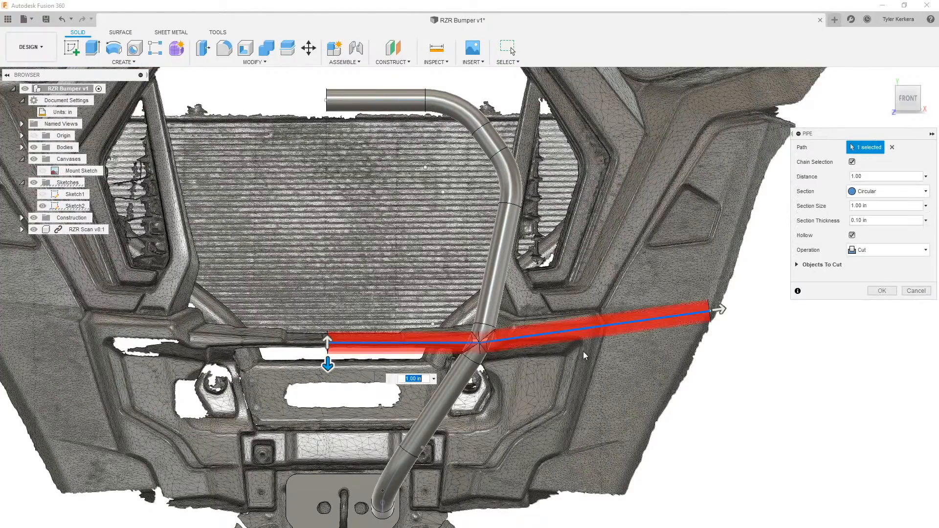
left_click(884, 251)
left_click(875, 264)
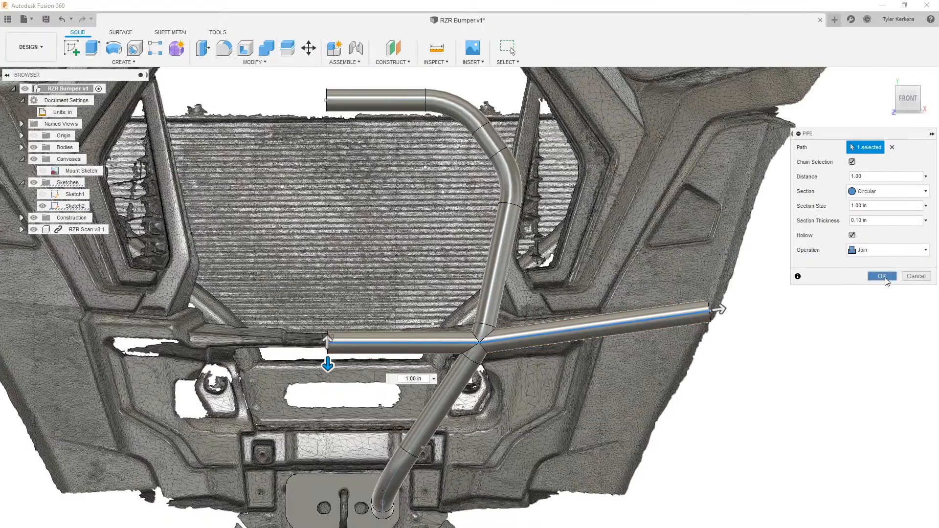
left_click(881, 276)
Step: Check the crossbar pipe's alignment with the curved front end from above and undo the pipe
middle_click_drag(817, 264, 812, 293, "shift")
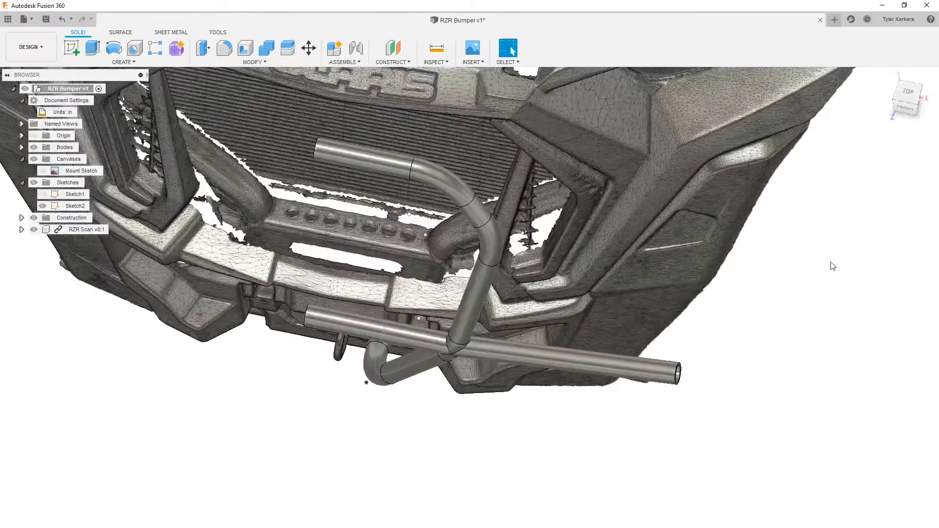
left_click(907, 93)
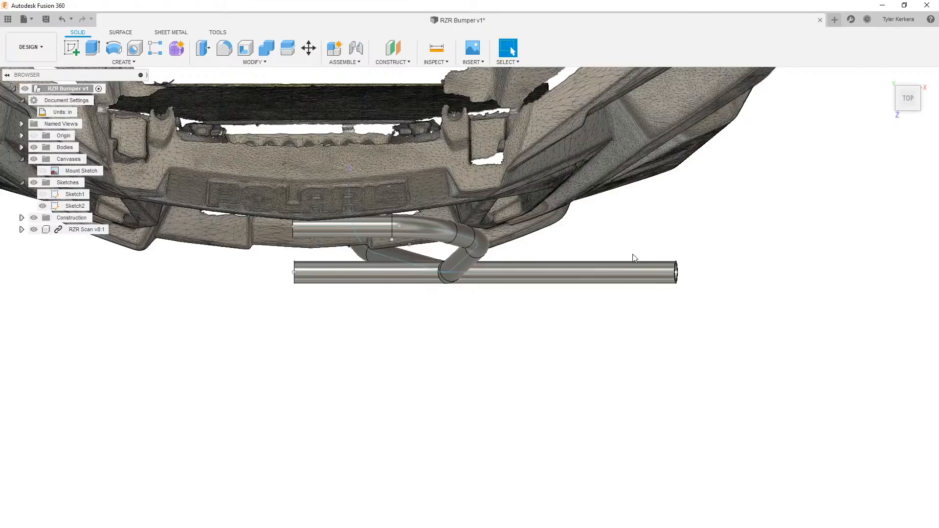
key("ctrl+z")
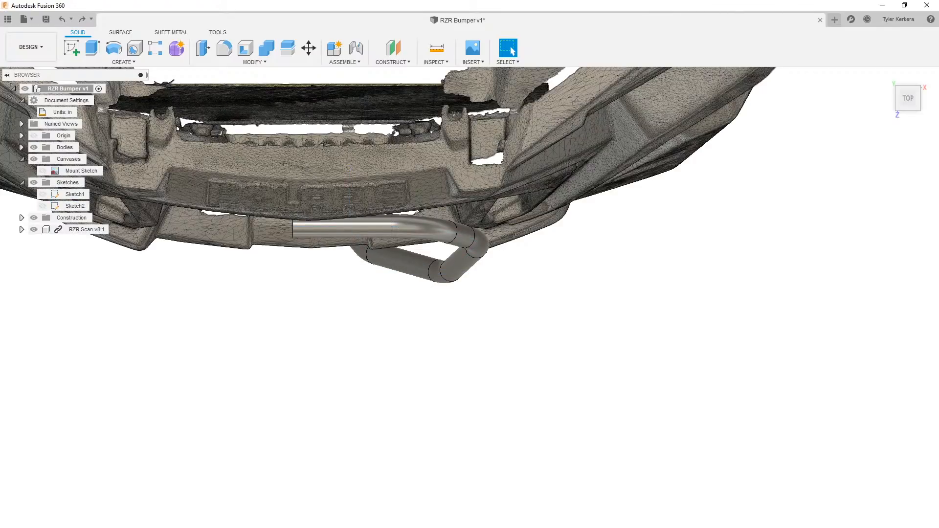
Step: Reopen Sketch2 for editing and delete the long line forming the outer part of the crossbar path
double_click(147, 527)
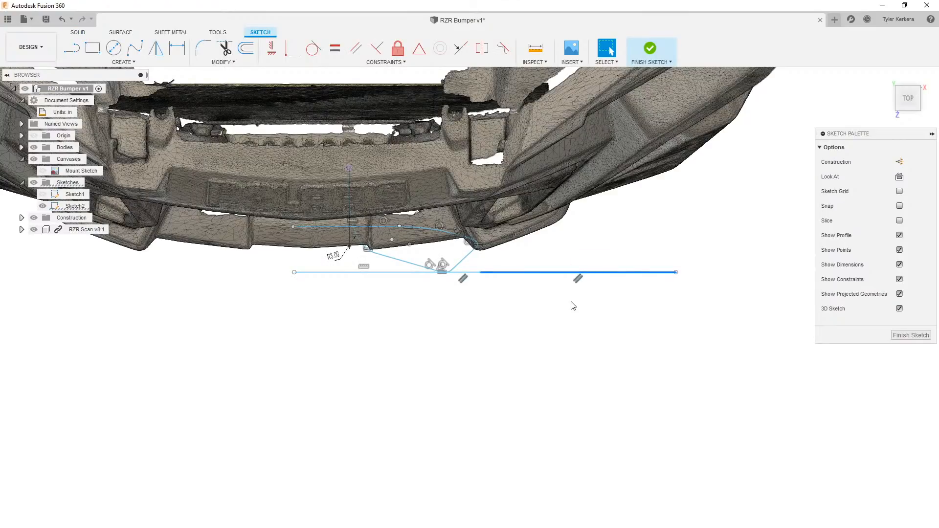
key("l")
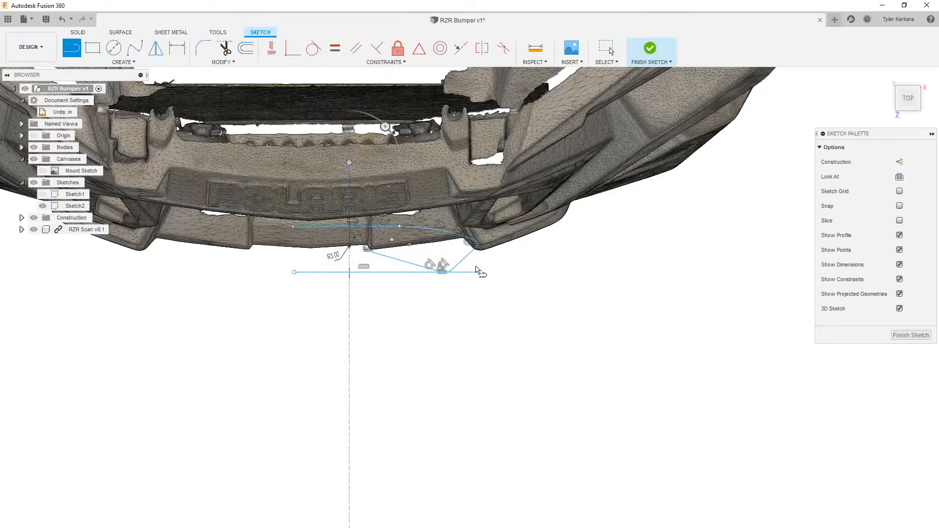
middle_click_drag(499, 301, 477, 266, "shift")
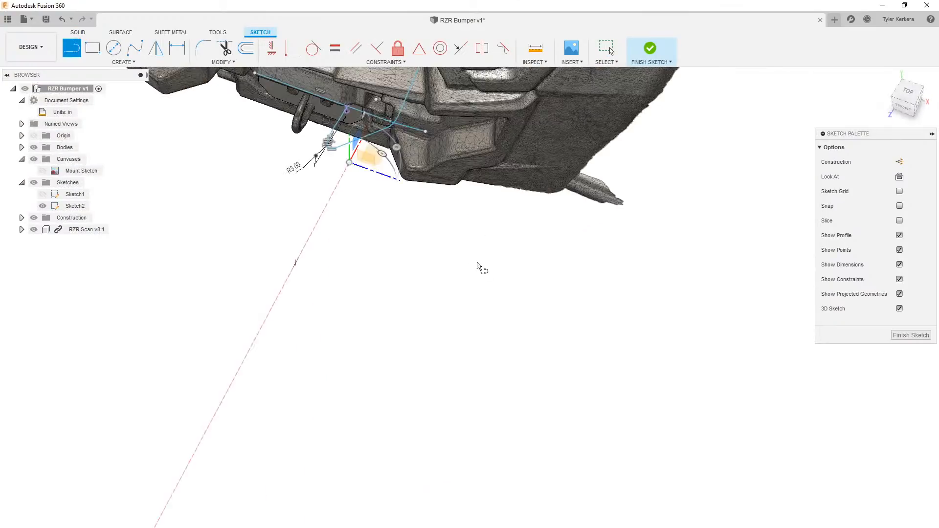
left_click(425, 132)
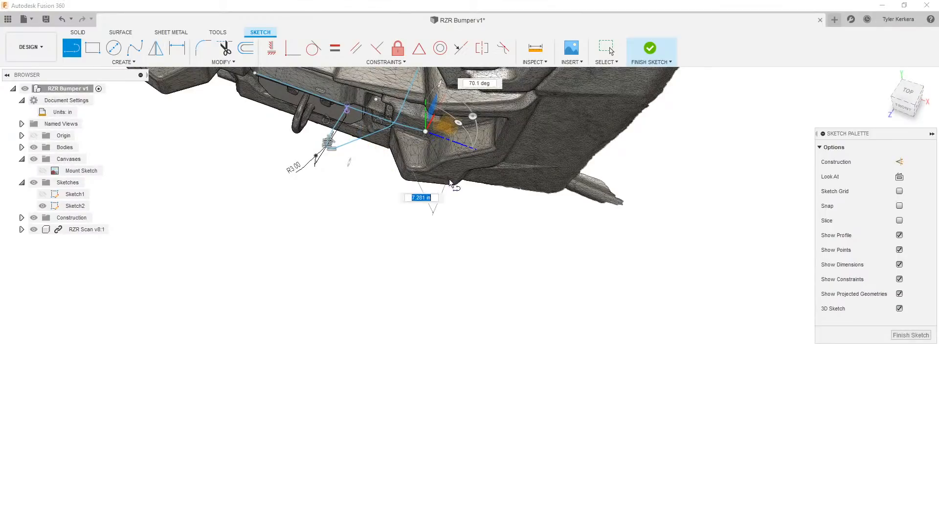
middle_click_drag(426, 131, 541, 200)
left_click(909, 94)
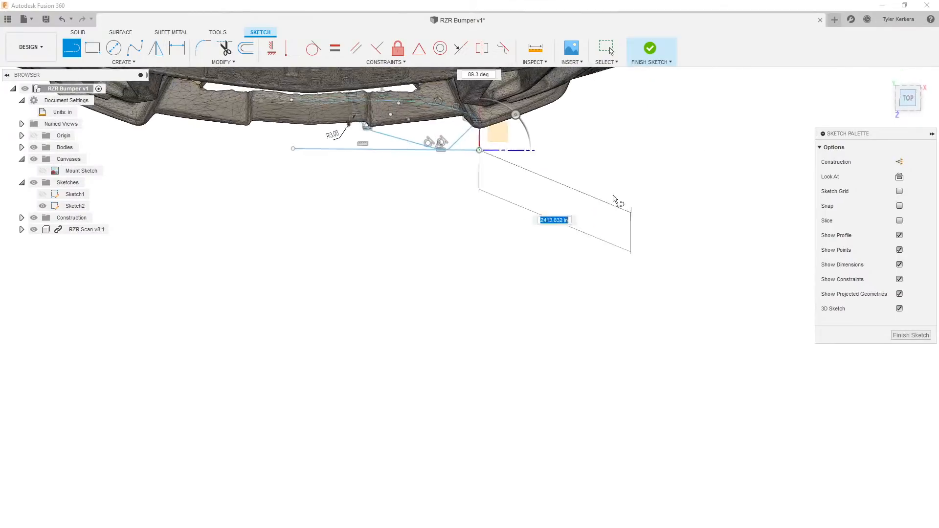
left_click_drag(508, 159, 495, 151)
middle_click_drag(565, 174, 582, 117, "shift")
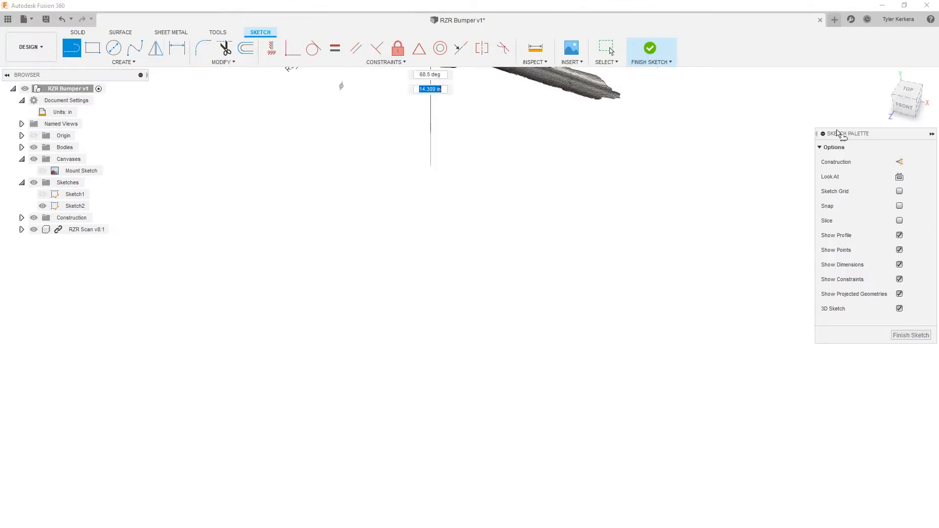
left_click(897, 101)
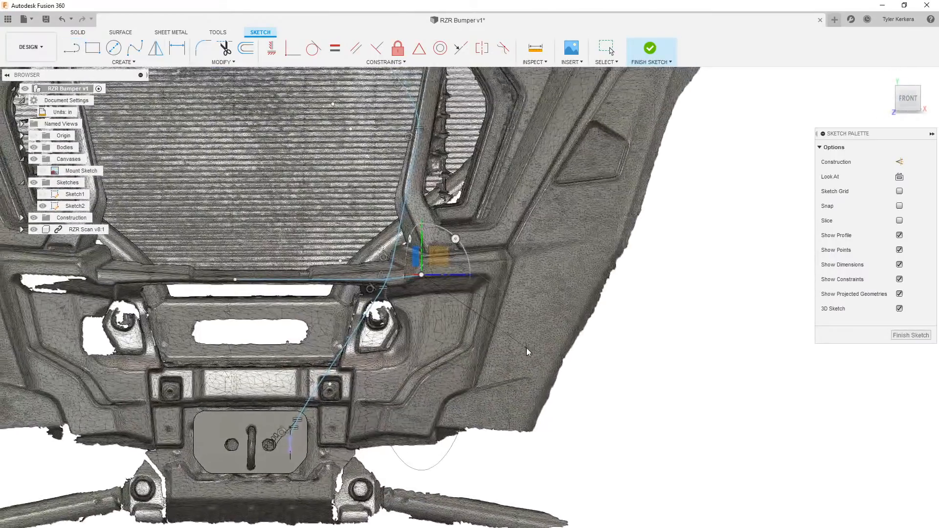
middle_click_drag(604, 244, 576, 342, "shift")
middle_click_drag(550, 454, 547, 275)
key("Escape")
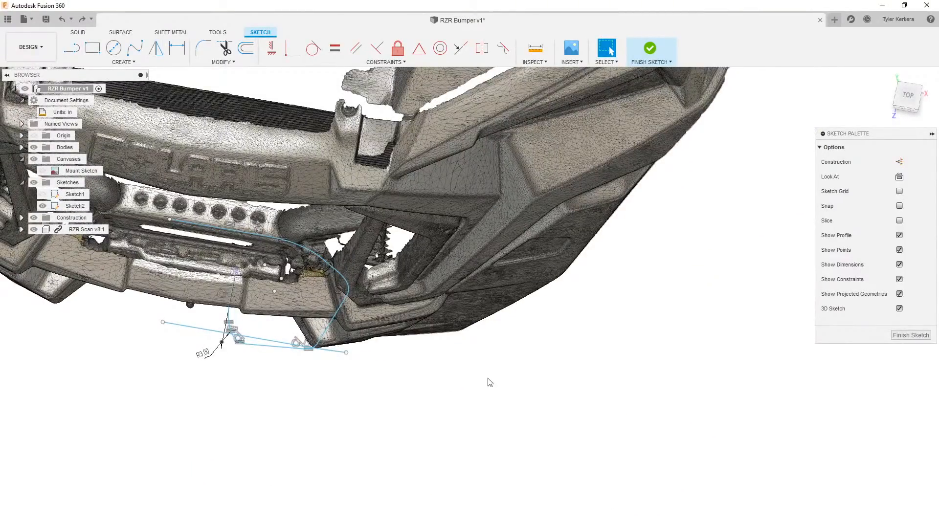
Step: Try to draw the crossbar's outer line from its end toward the body's side edge on a drawing plane rotated about 18 degrees
left_click(345, 353)
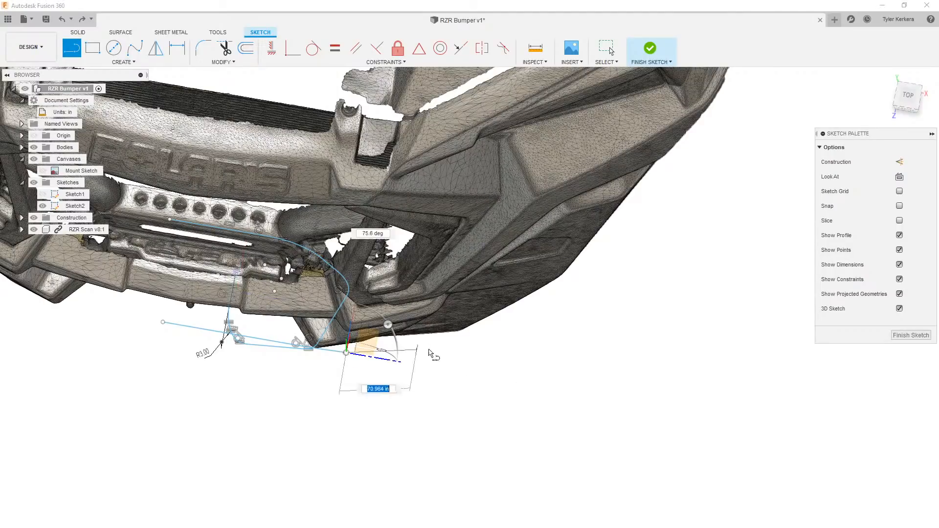
left_click(907, 96)
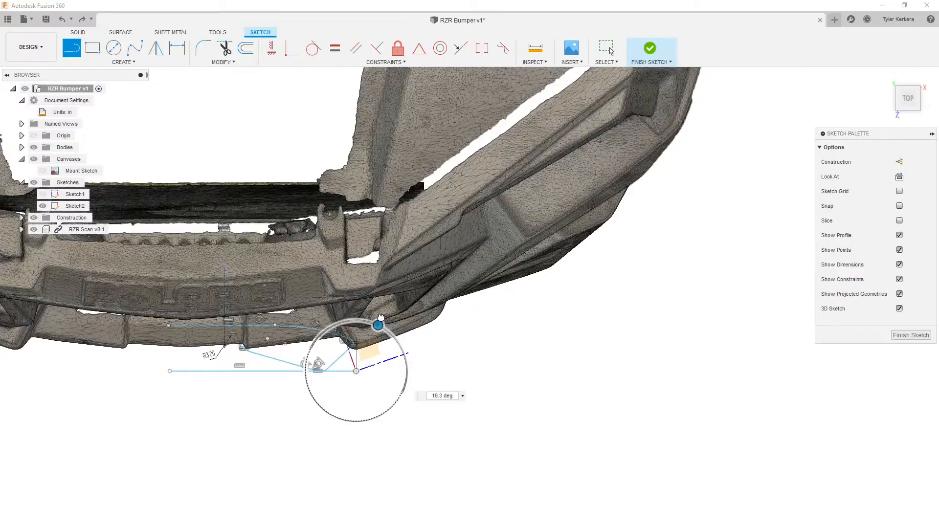
left_click_drag(378, 313, 380, 314)
middle_click_drag(433, 374, 431, 329, "shift")
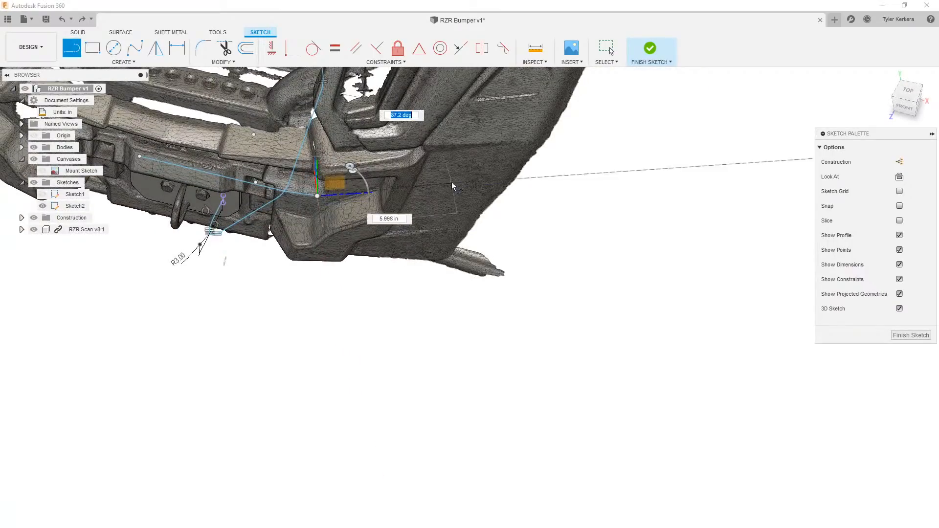
left_click(904, 106)
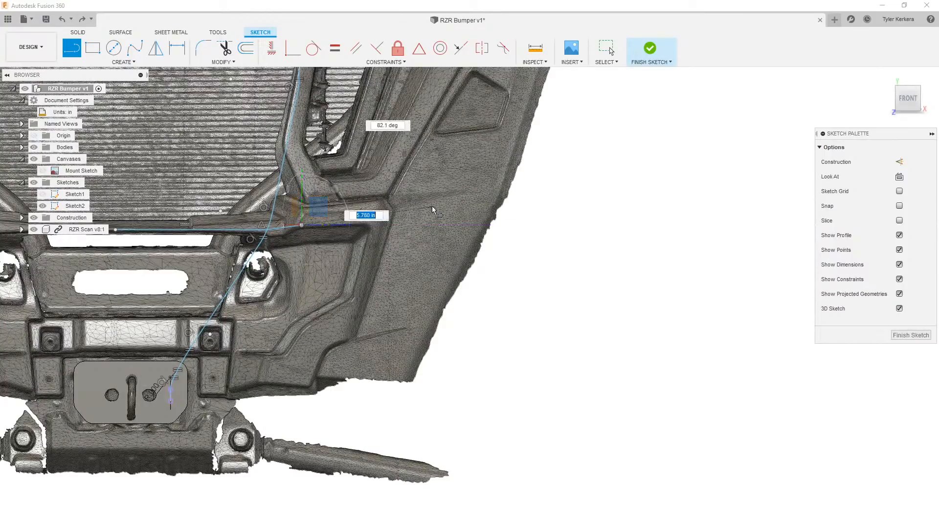
middle_click_drag(432, 207, 433, 316, "shift")
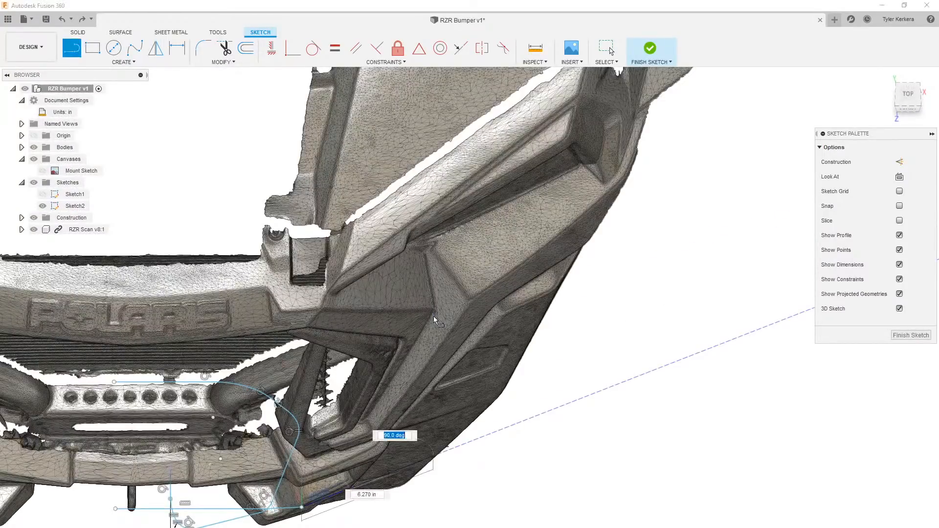
left_click(908, 111)
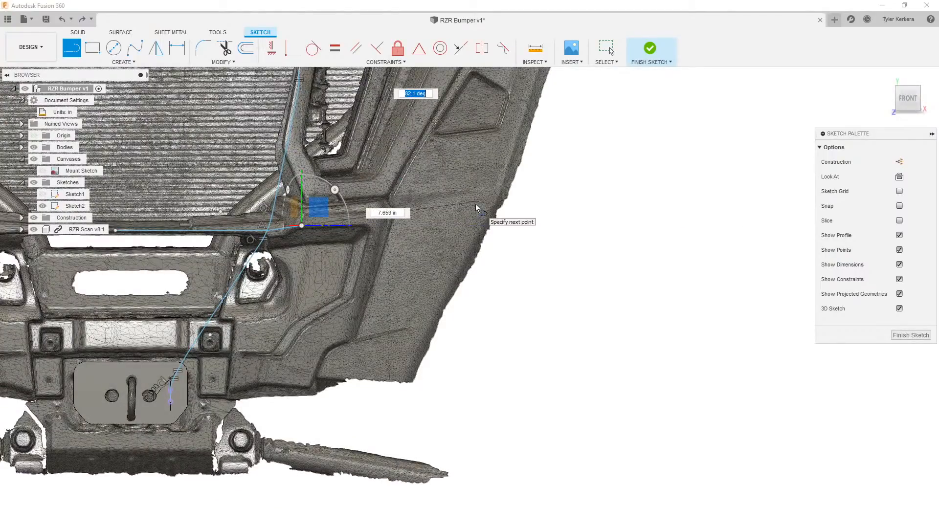
left_click(475, 204)
middle_click_drag(474, 218, 464, 278, "shift")
middle_click_drag(464, 310, 473, 216, "shift")
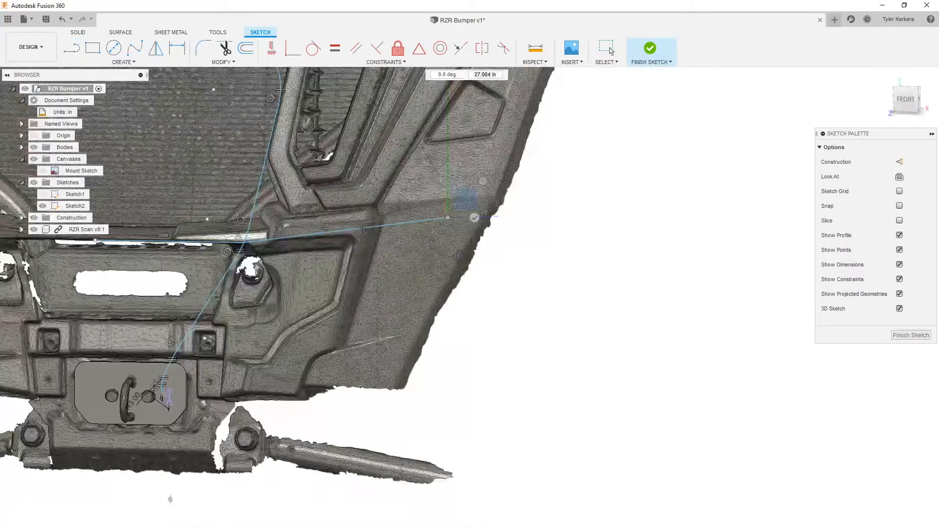
key("Escape")
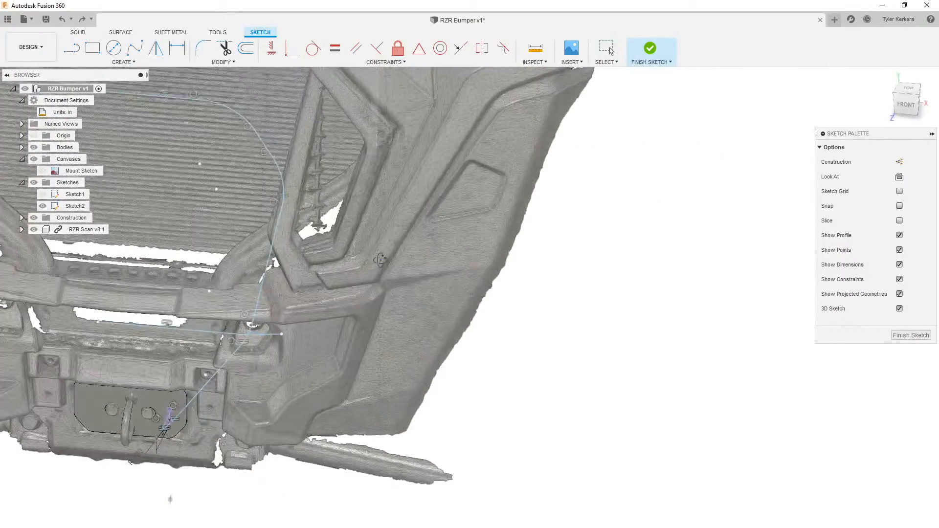
Step: Start a new line at the crossbar's outer end and rotate its drawing plane 24 degrees to follow the body's curve from above
middle_click_drag(415, 268, 438, 287, "shift")
key("l")
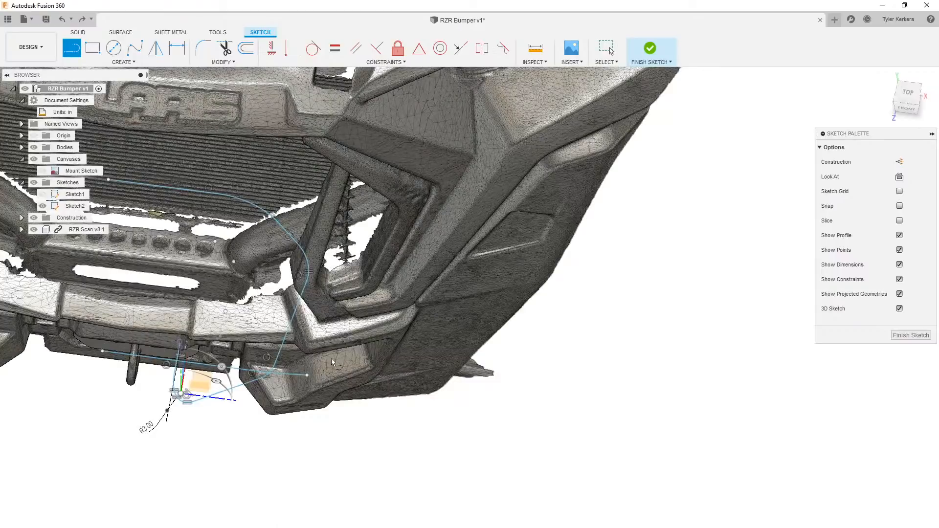
left_click(305, 375)
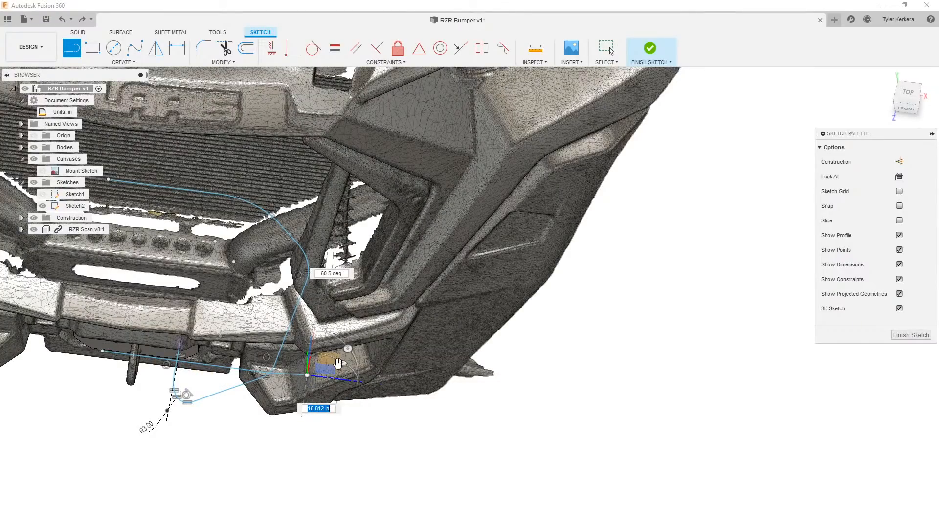
left_click(908, 94)
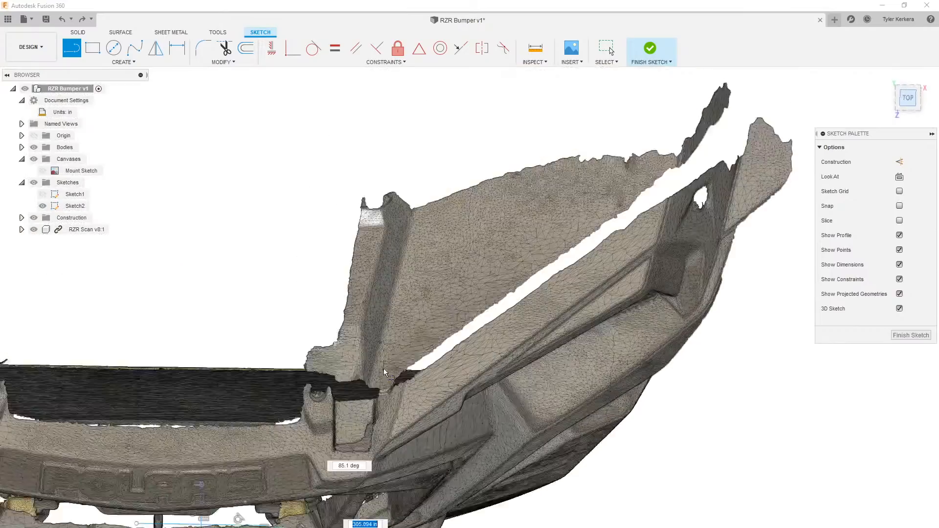
left_click_drag(424, 323, 417, 313)
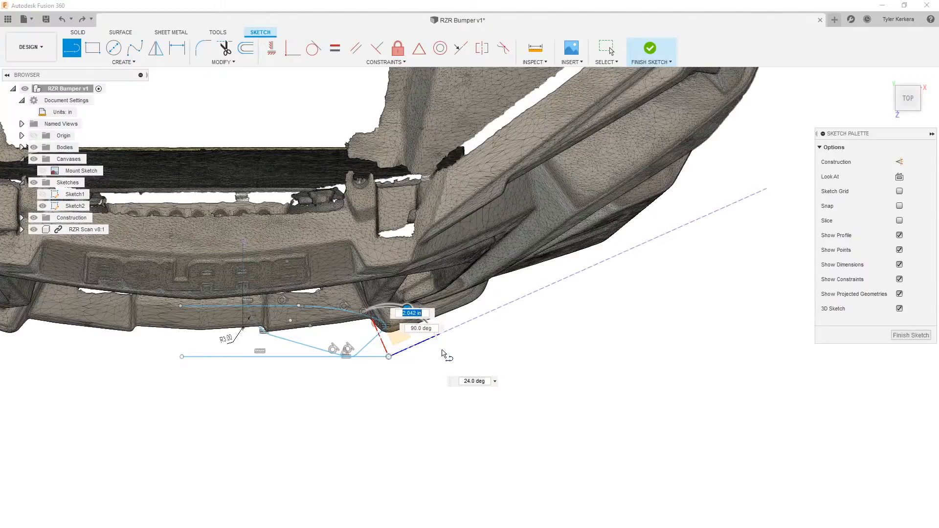
middle_click_drag(472, 300, 456, 246)
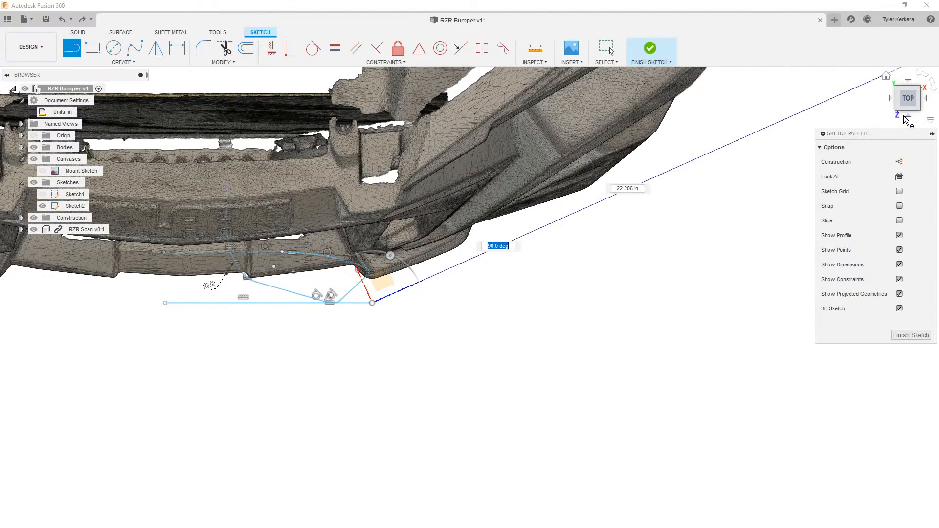
Step: Draw the crossbar's outer line on the rotated plane out to the body's side edge and finish the sketch
left_click(906, 119)
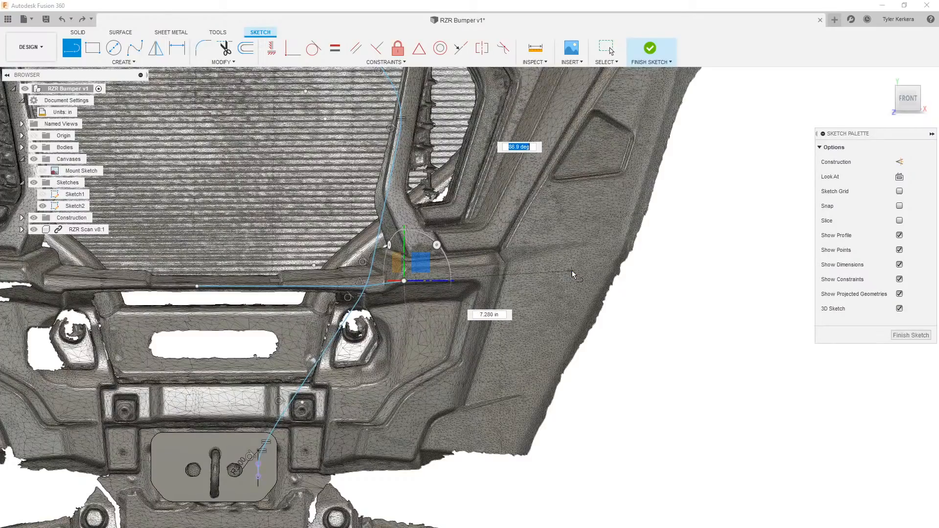
middle_click_drag(601, 246, 595, 252, "shift")
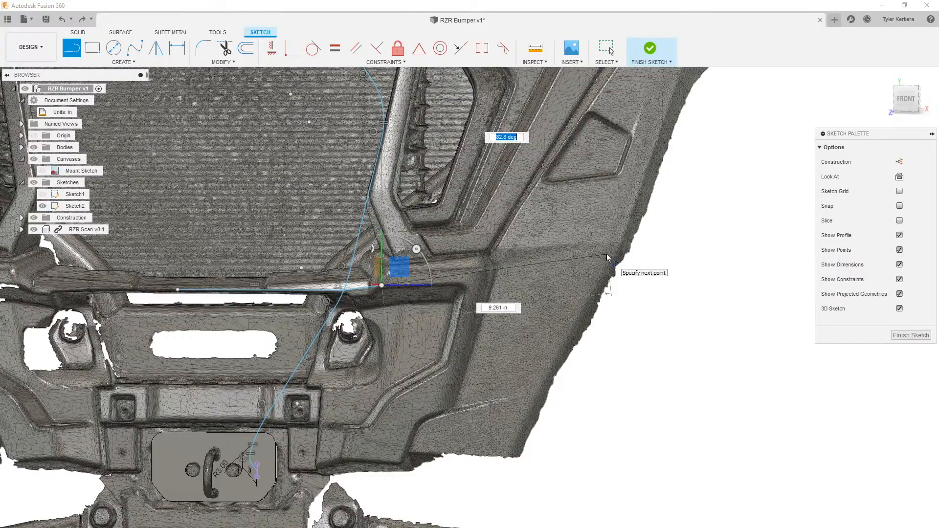
middle_click_drag(606, 257, 600, 283, "shift")
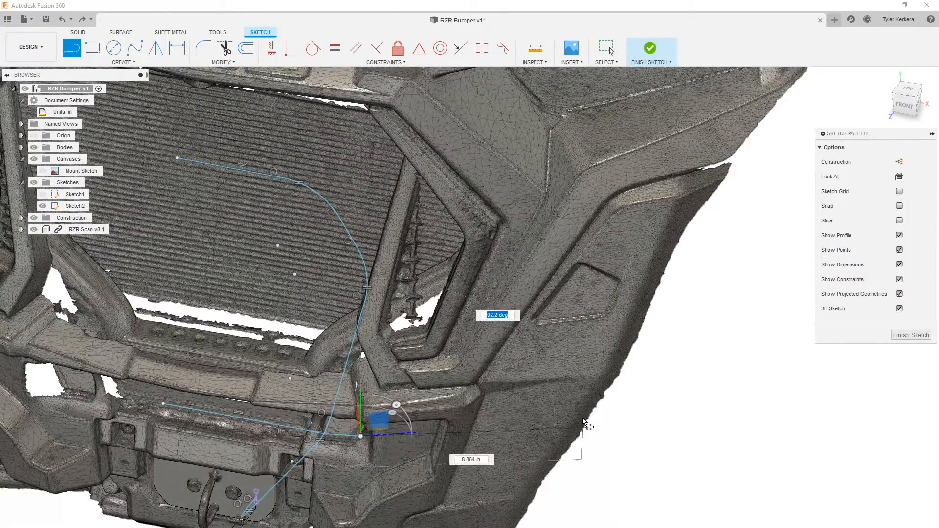
middle_click_drag(579, 409, 584, 296, "shift")
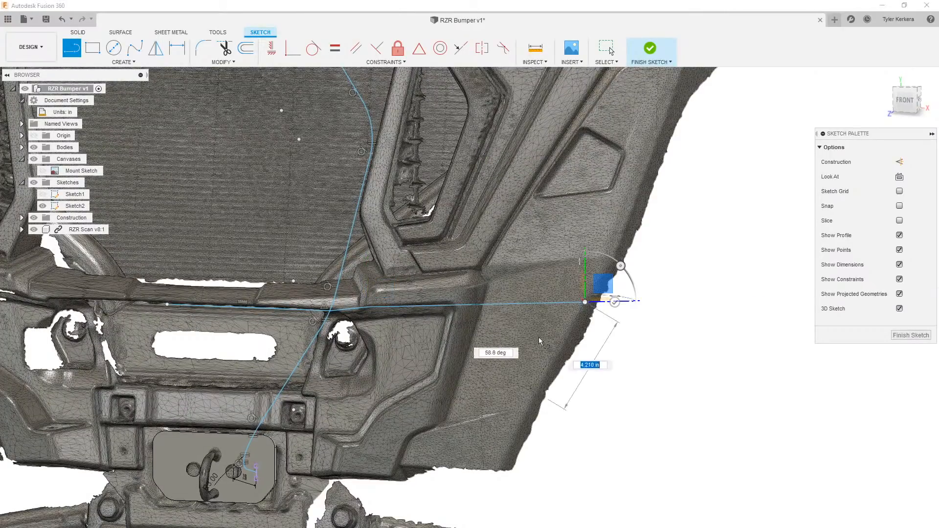
middle_click_drag(589, 366, 502, 159, "shift")
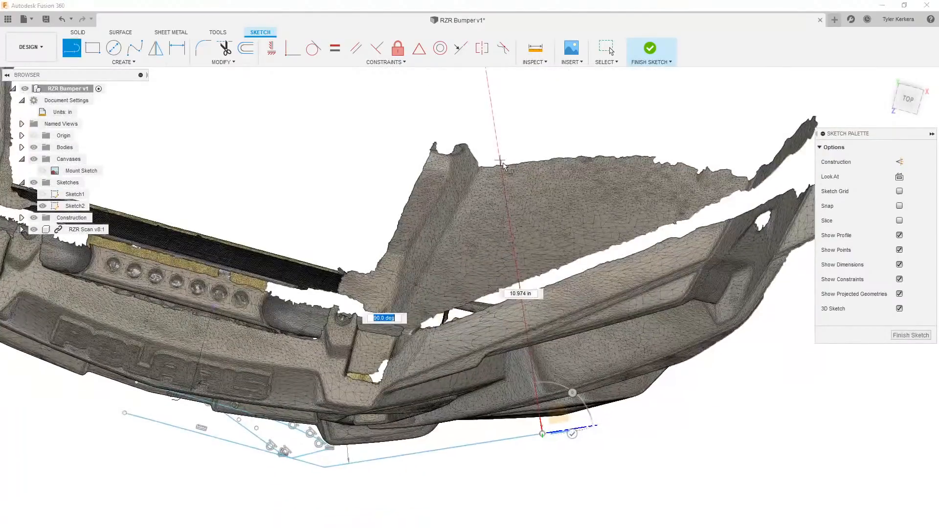
left_click(650, 51)
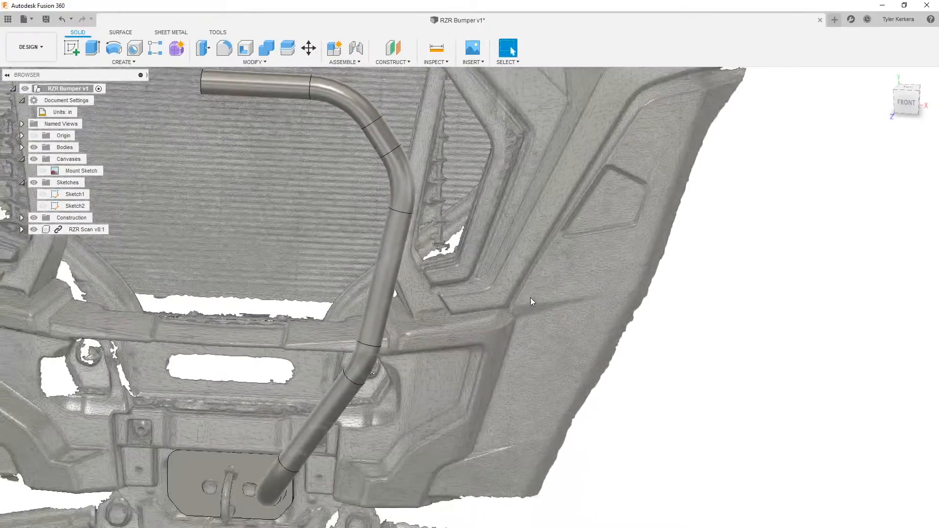
Step: Show Sketch2 and try a hollow circular pipe along the crossbar path with 1 in section size and 0.1 in thickness
scroll(533, 302, "down", 3)
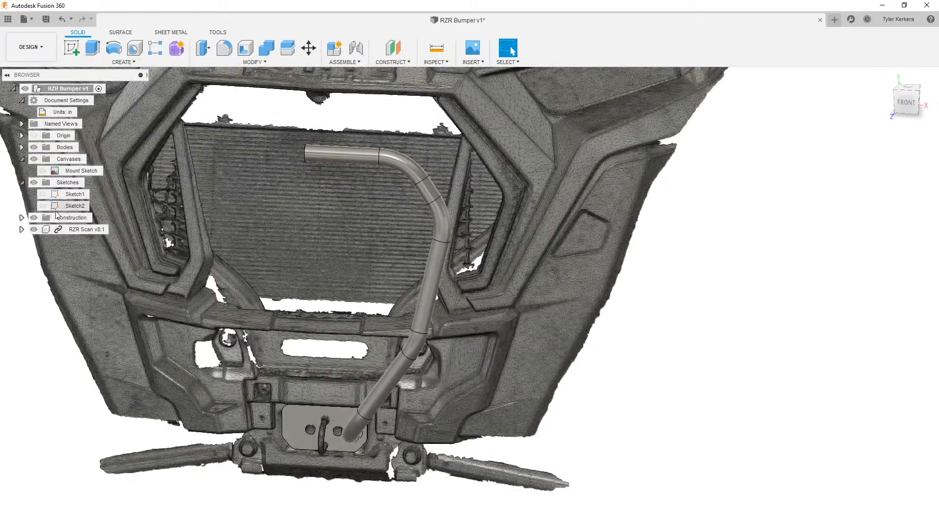
left_click(42, 205)
left_click(123, 61)
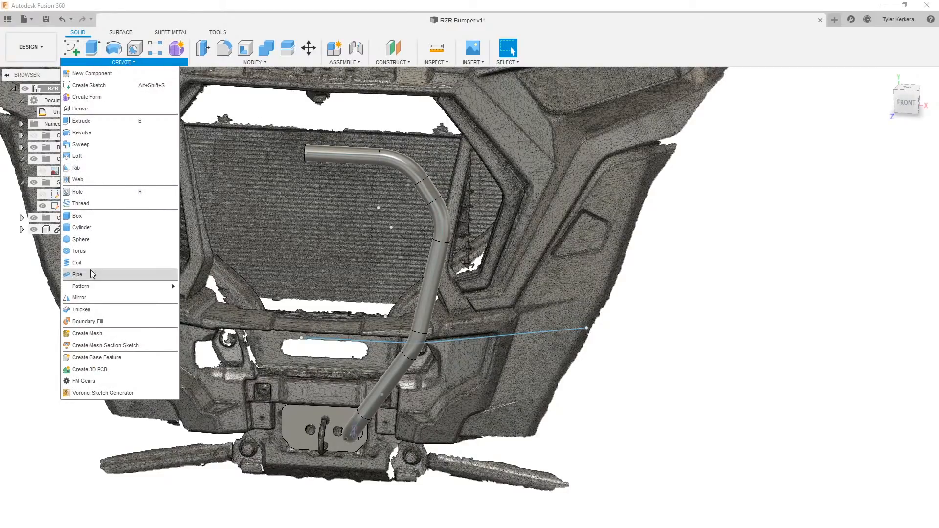
left_click(78, 274)
left_click(381, 347)
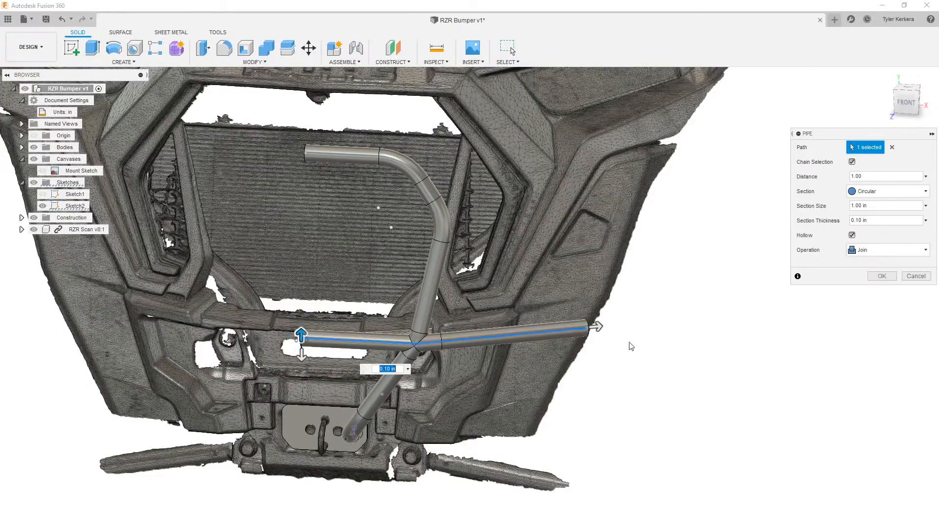
mouse_move(649, 319)
middle_mouse_down("shift")
mouse_move(638, 373)
mouse_move(655, 324)
middle_mouse_up("shift")
key("Escape")
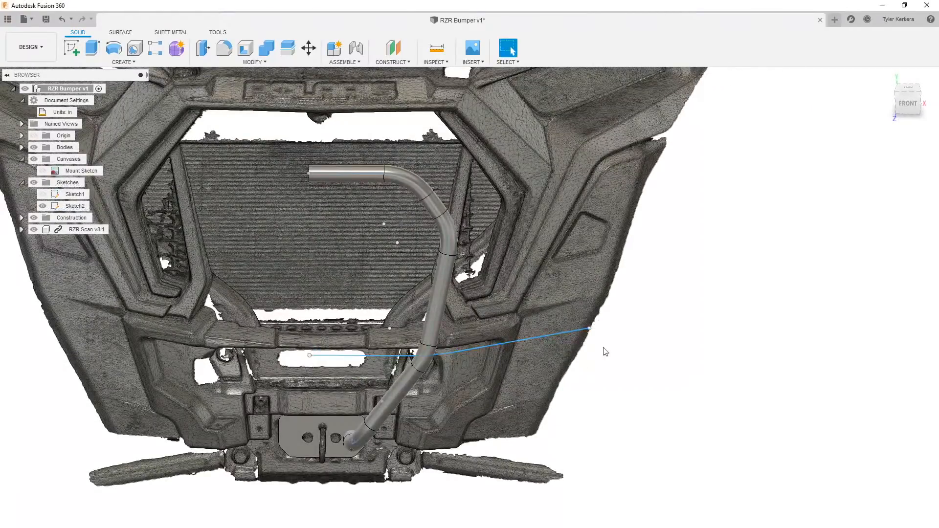
Step: Fillet the bend between the crossbar's straight and outer lines in Sketch2 with a 3 in radius and finish the sketch
scroll(382, 415, "up", 1)
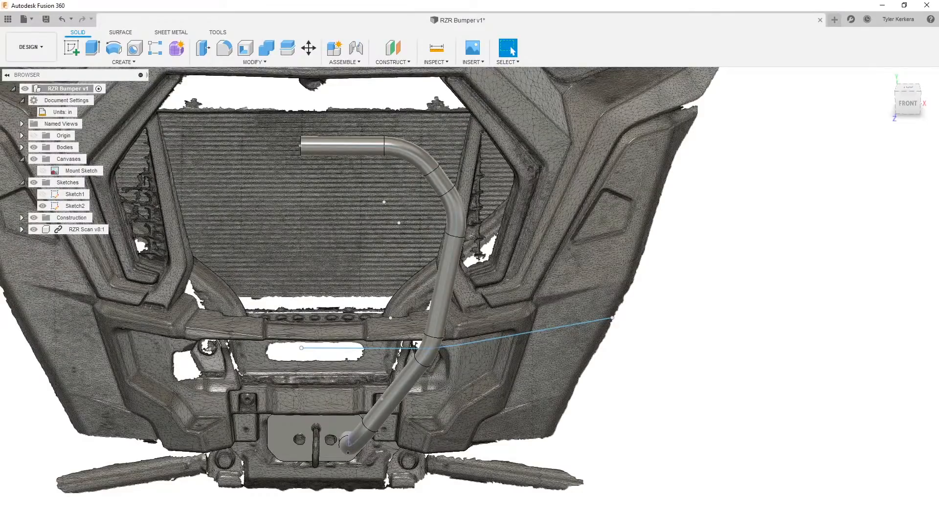
double_click(74, 206)
scroll(460, 348, "up", 3)
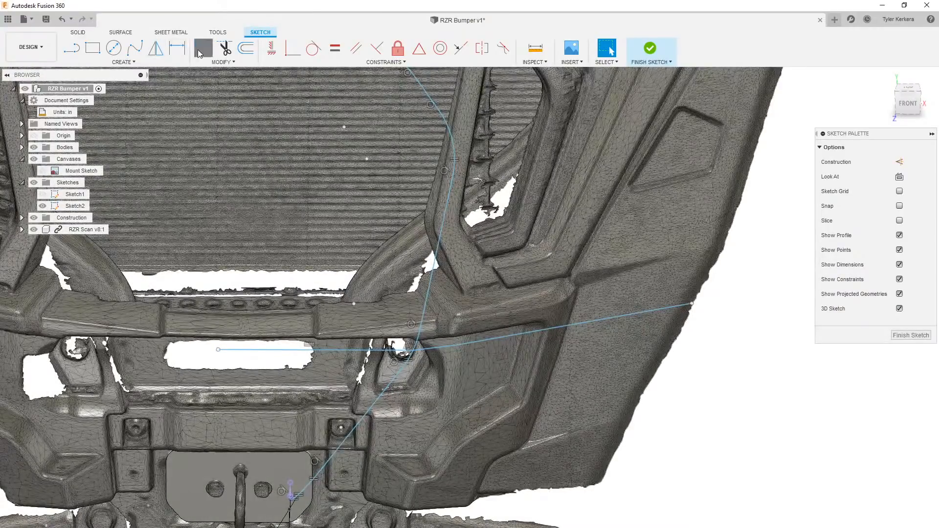
left_click(199, 54)
scroll(454, 335, "up", 3)
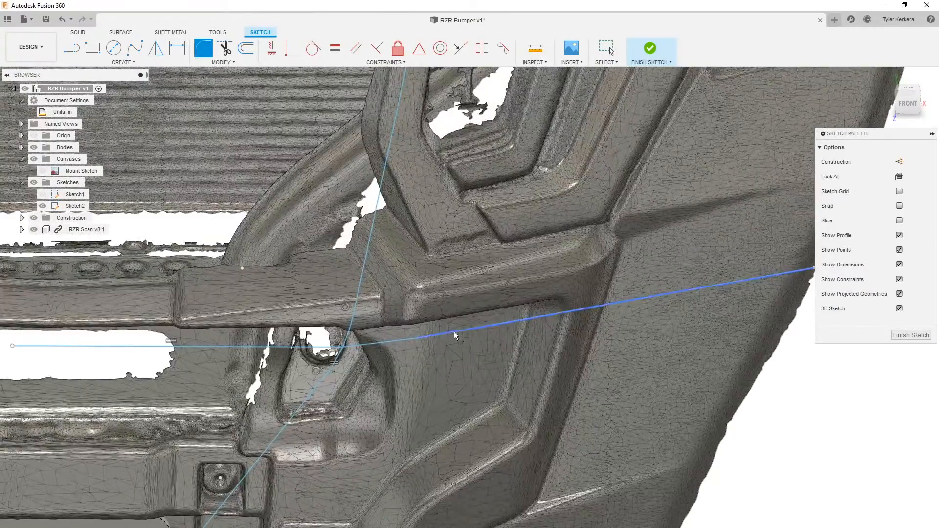
left_click(418, 339)
type("5")
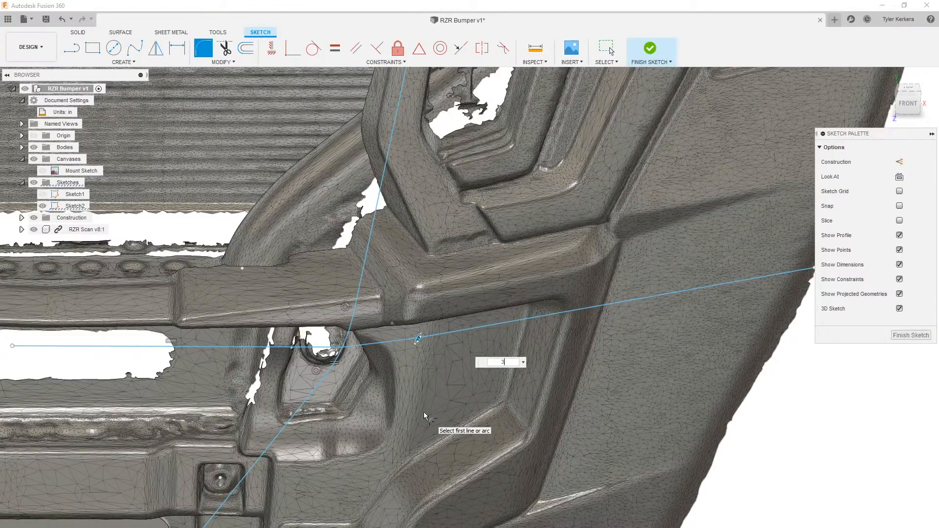
key("Return")
scroll(391, 379, "down", 5)
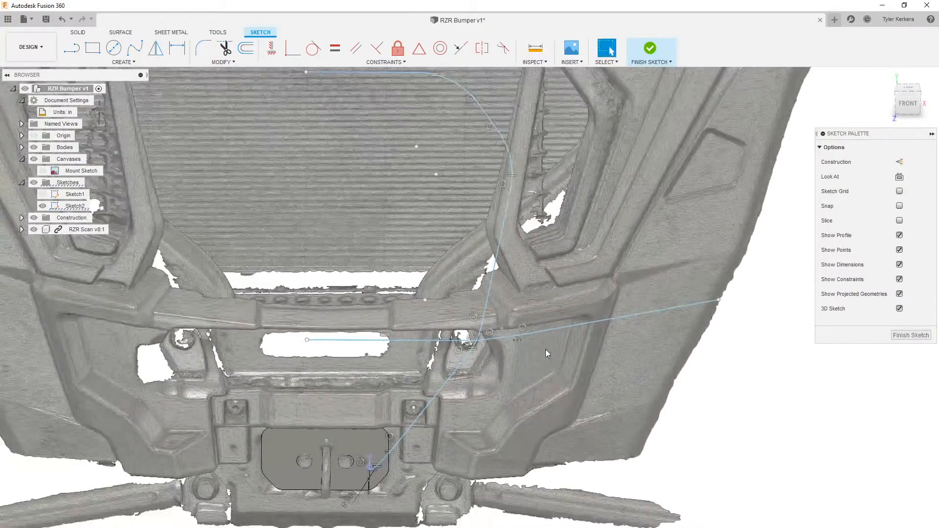
left_click(650, 48)
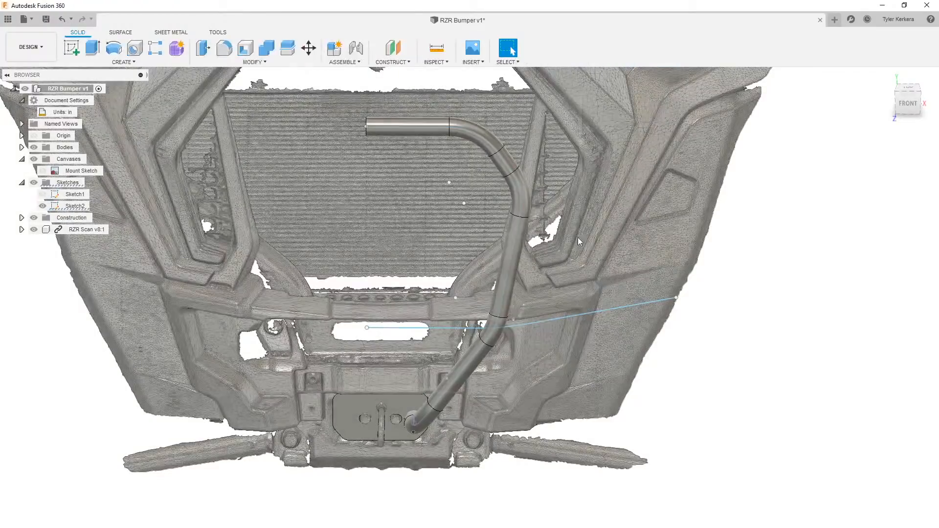
Step: Create a hollow circular pipe along the crossbar path with 1 in section size and 0.1 in thickness, joined to the existing tube
left_click(105, 62)
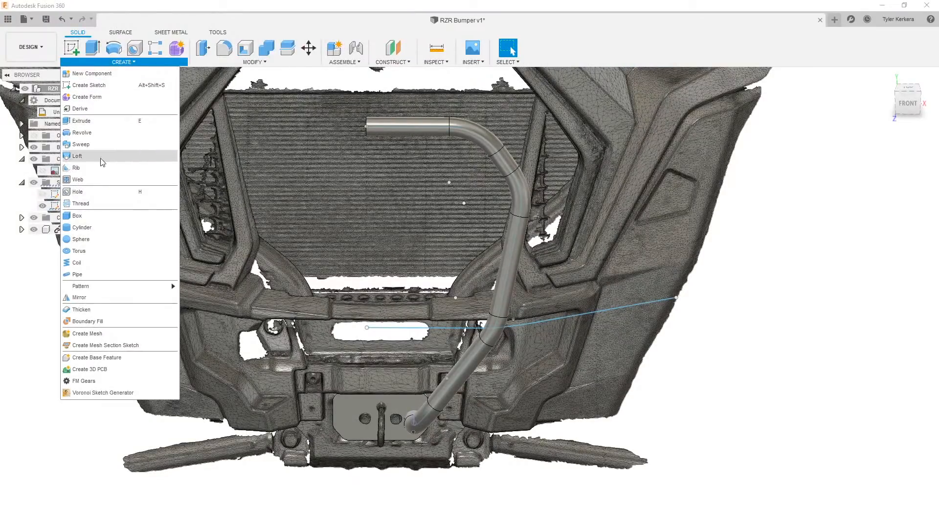
left_click(80, 274)
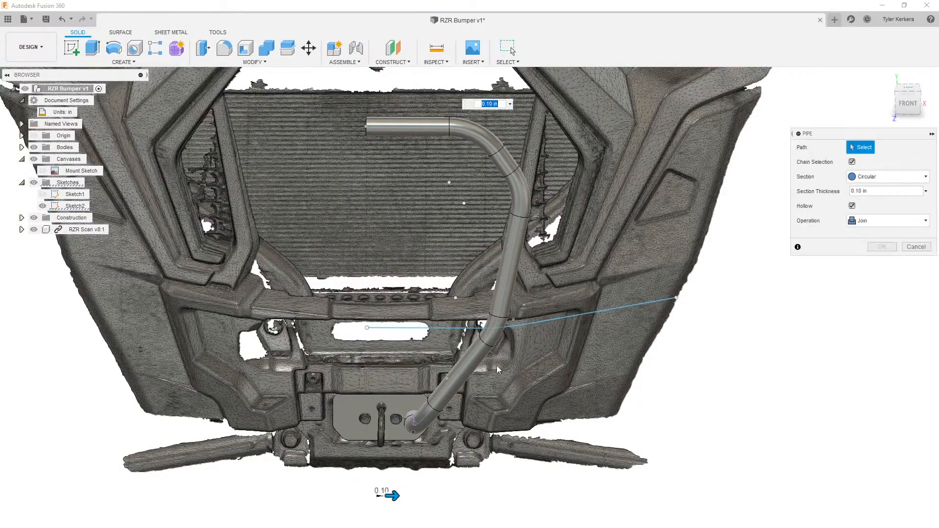
left_click(467, 328)
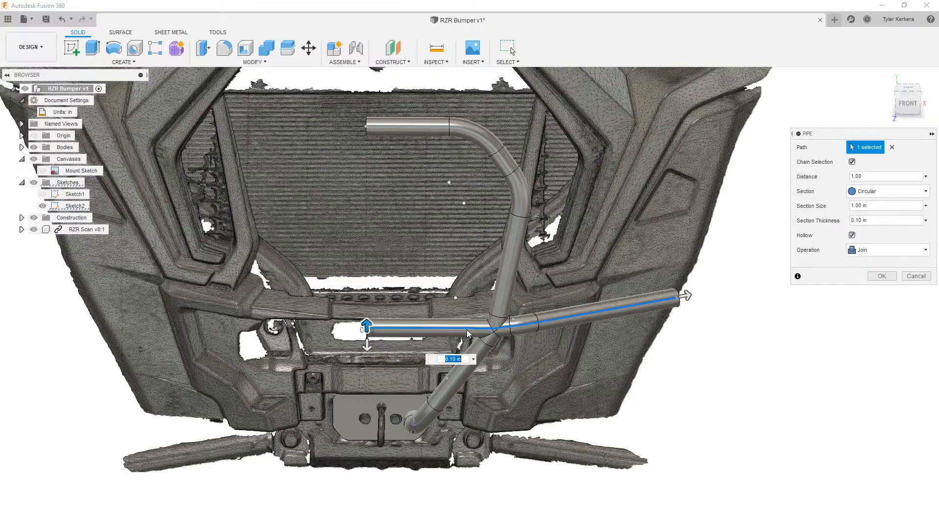
left_click(881, 275)
Step: Draw a diagonal brace line in Sketch2 from the upright tube's path down to the crossbar near its outer end and finish the sketch
middle_click_drag(698, 308, 694, 288, "shift")
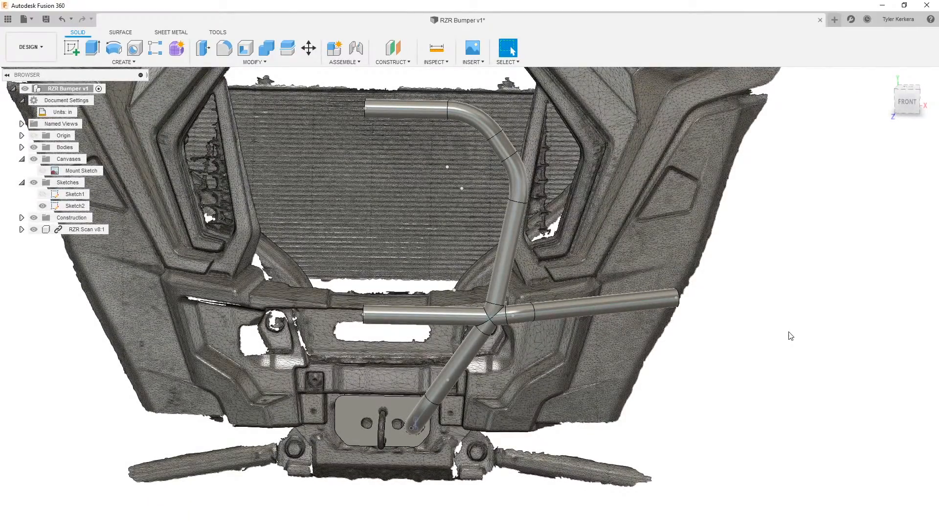
middle_click_drag(752, 305, 773, 381, "shift")
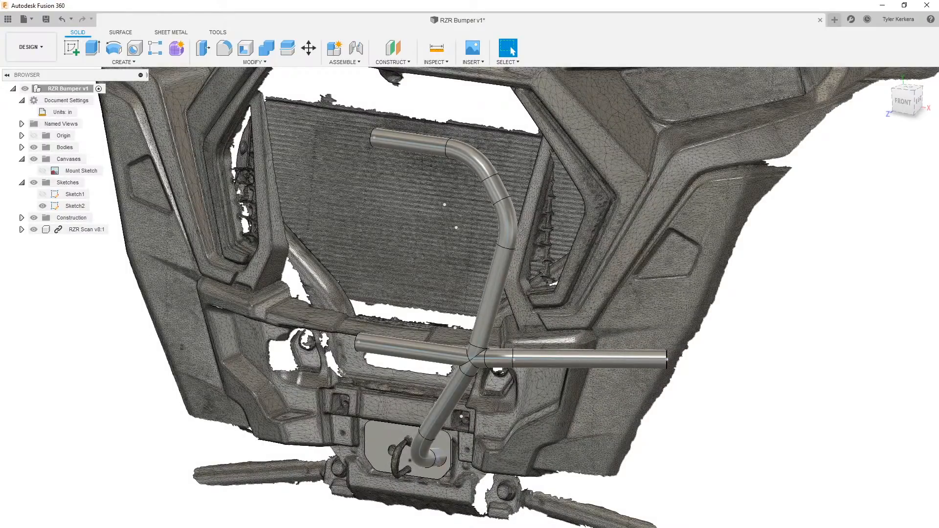
double_click(55, 206)
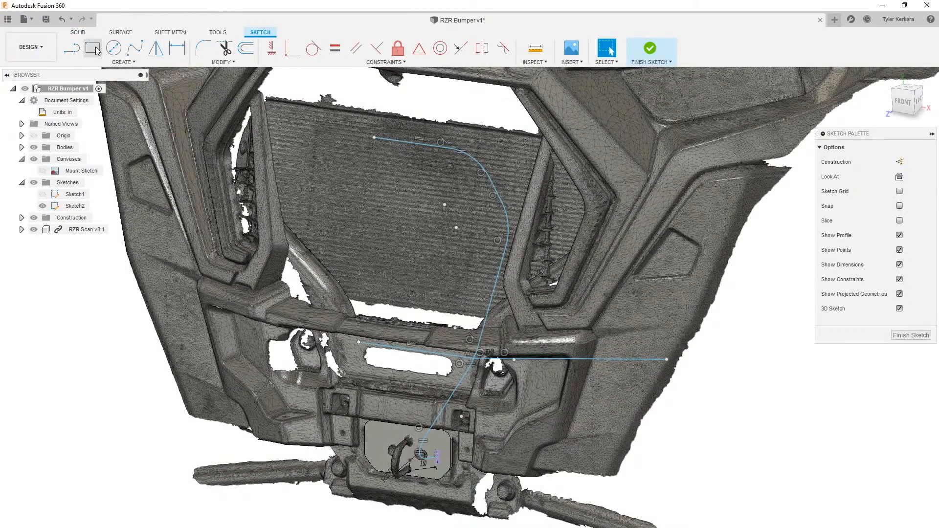
left_click(77, 53)
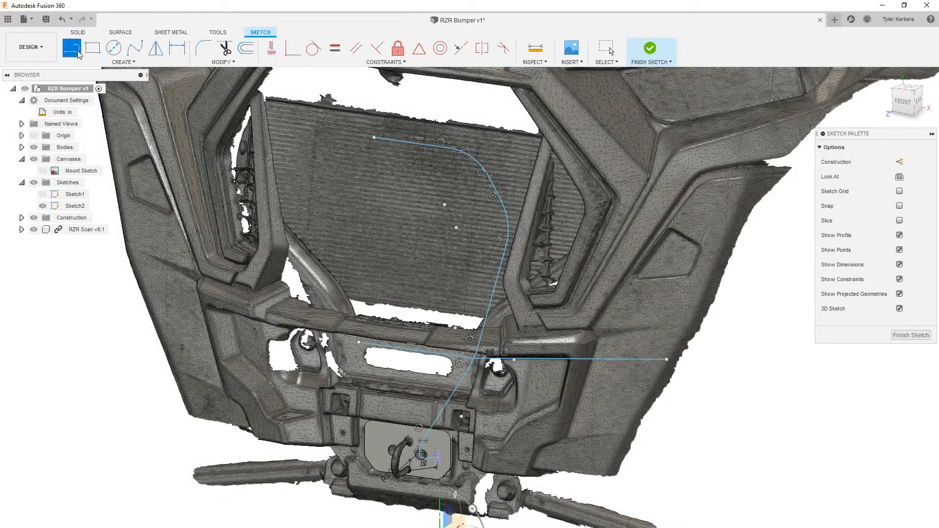
left_click(501, 267)
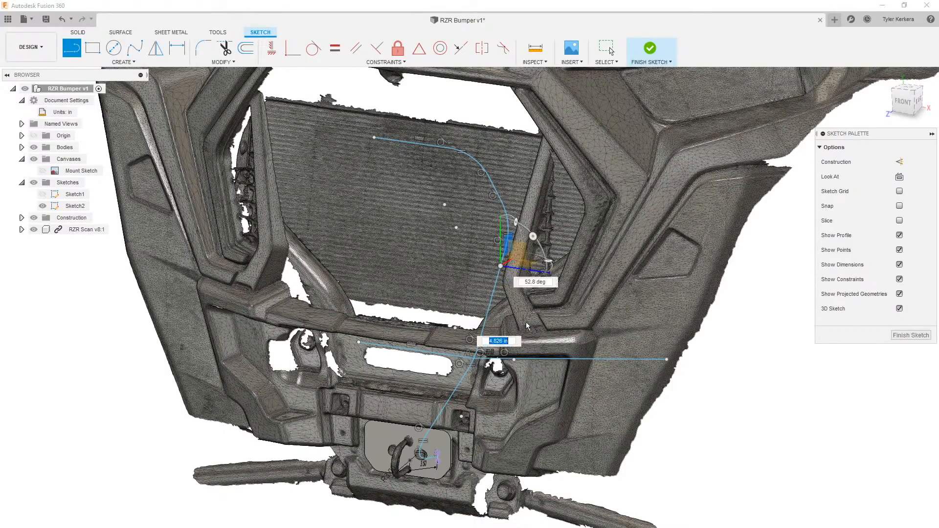
left_click(631, 360)
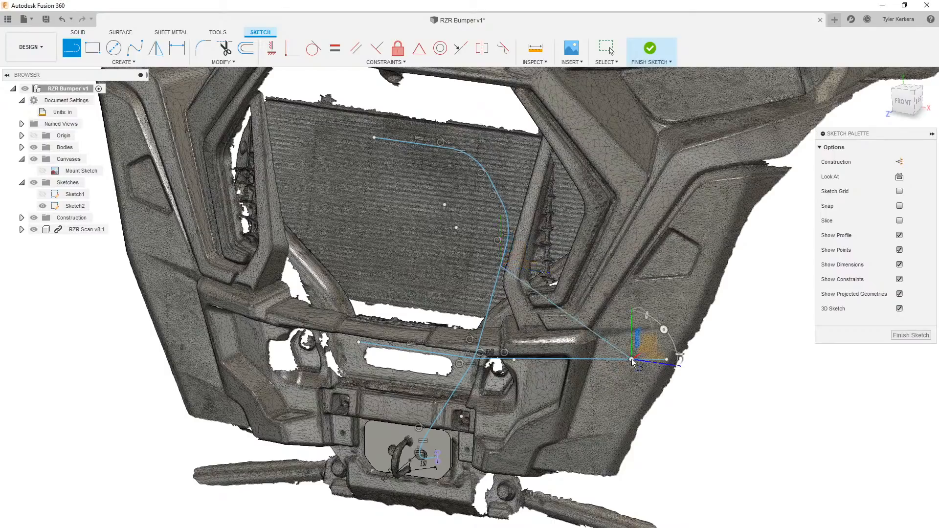
left_click(910, 335)
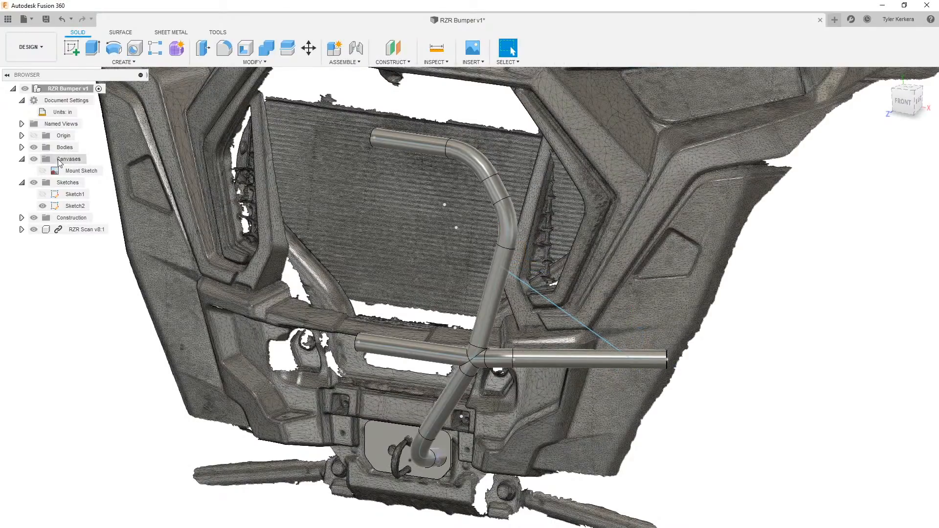
Step: Create a hollow circular pipe along the diagonal brace line with 1 in section size and 0.1 in thickness, joined to the tubes
left_click(97, 63)
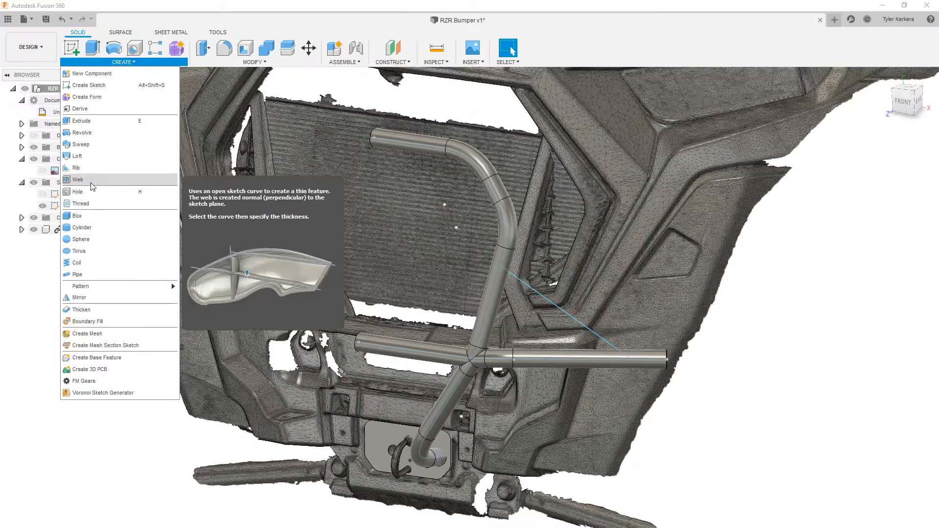
left_click(79, 274)
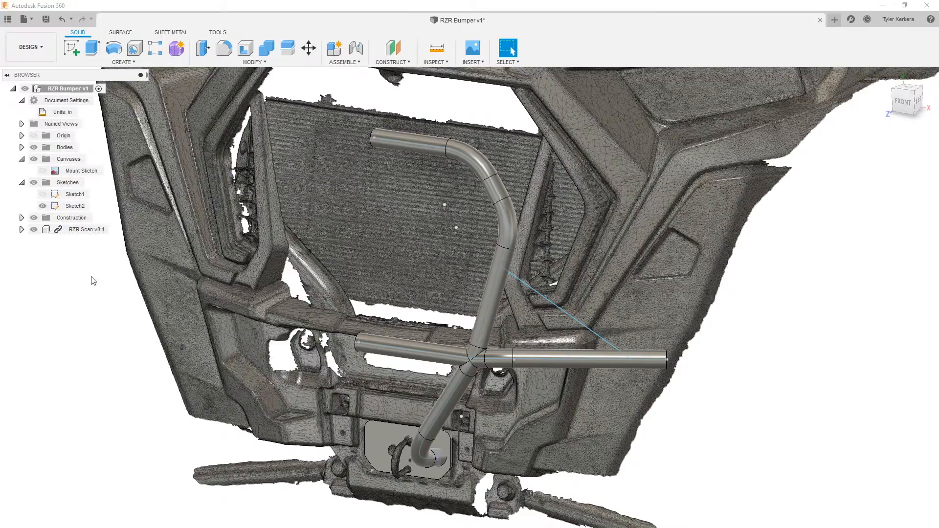
left_click(589, 329)
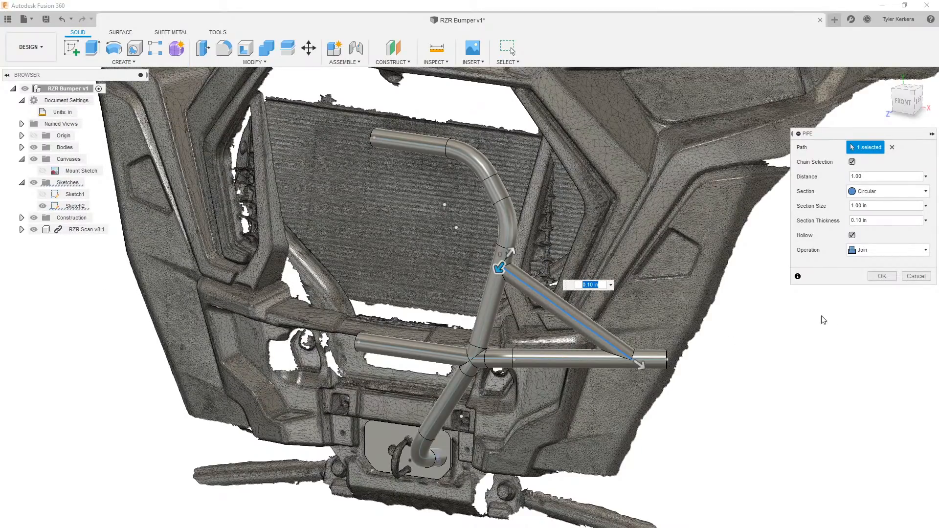
middle_click_drag(736, 367, 734, 287, "shift")
left_click(894, 276)
Step: Hide Sketch2 and start a mirror with its pattern type set to Bodies
scroll(725, 361, "down", 2)
middle_click_drag(721, 323, 712, 291, "shift")
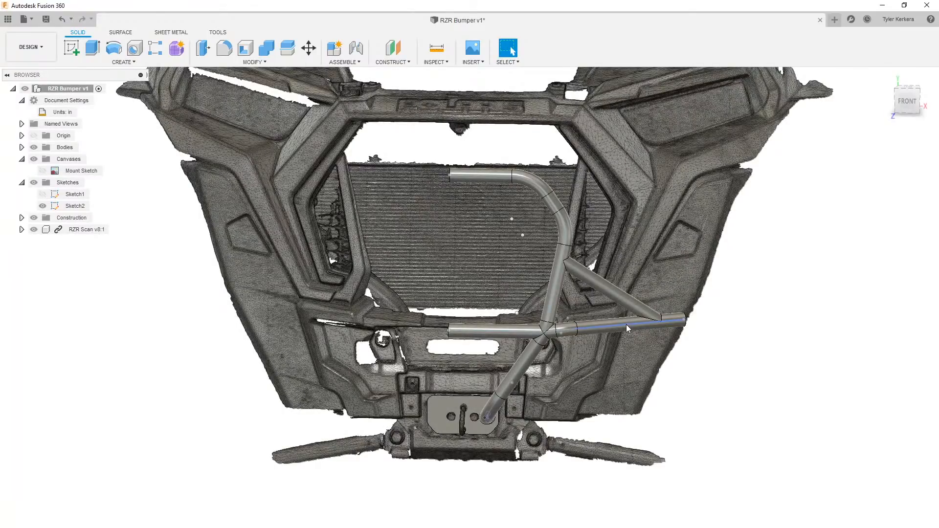
left_click(43, 206)
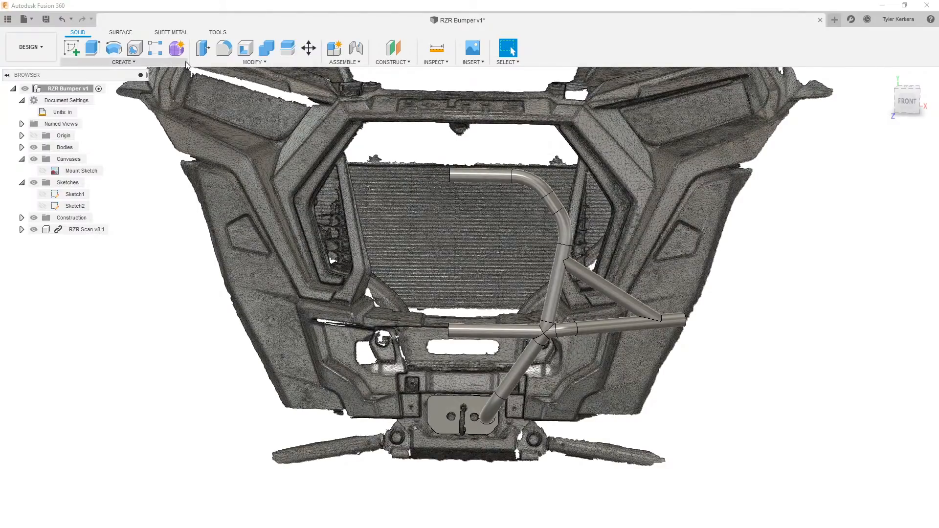
left_click(254, 62)
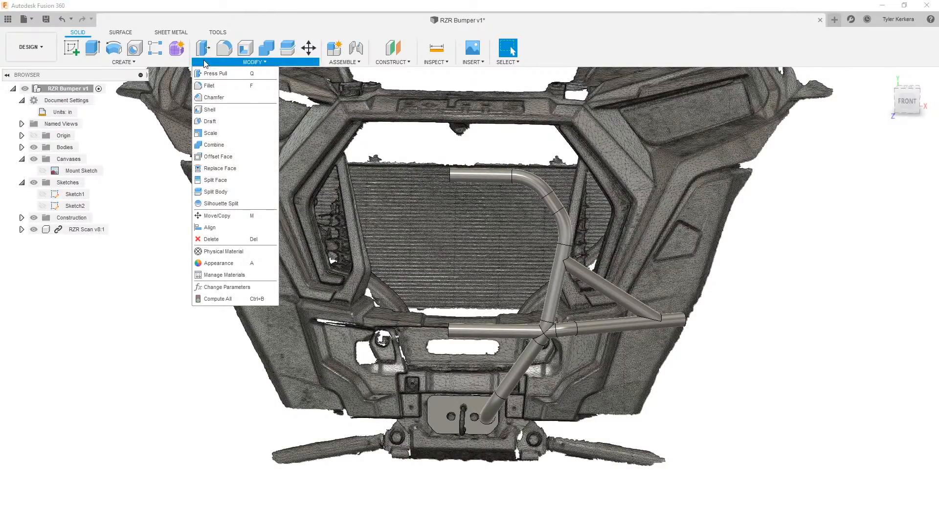
left_click(159, 62)
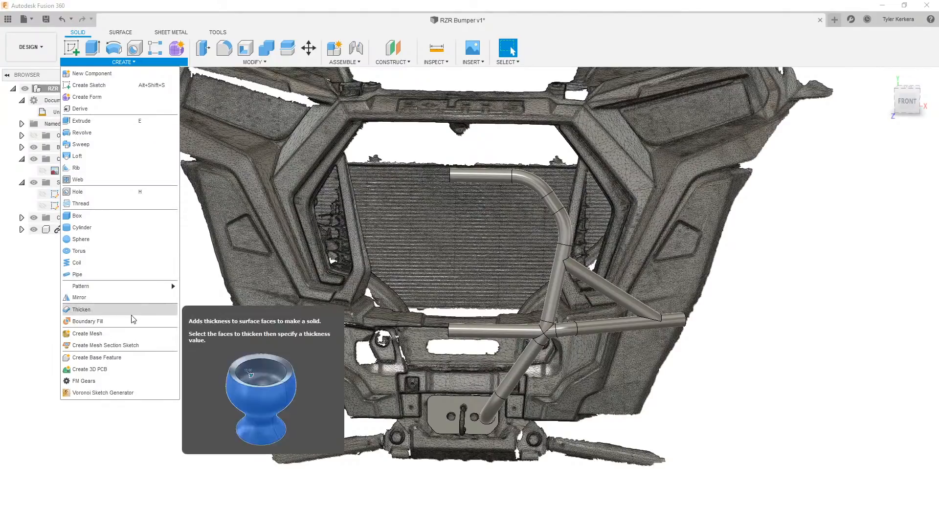
left_click(140, 299)
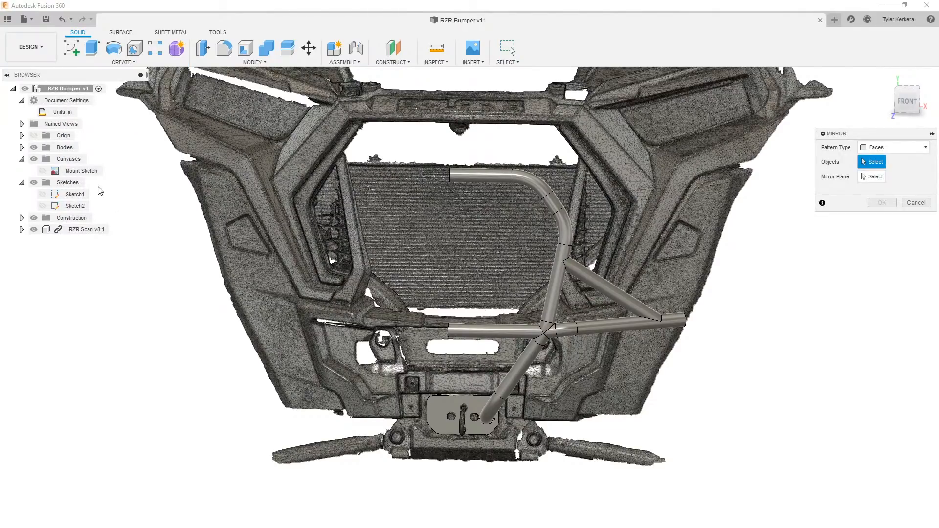
left_click(21, 147)
left_click(894, 148)
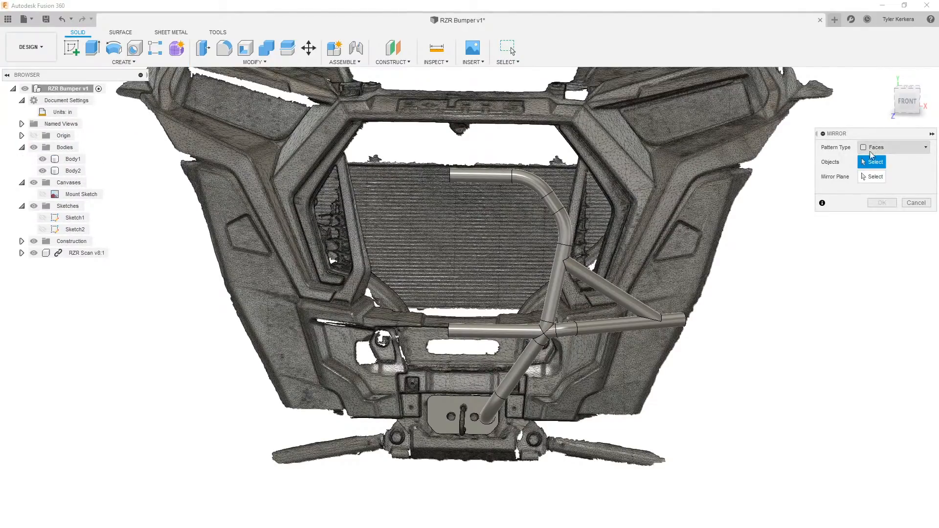
left_click(880, 177)
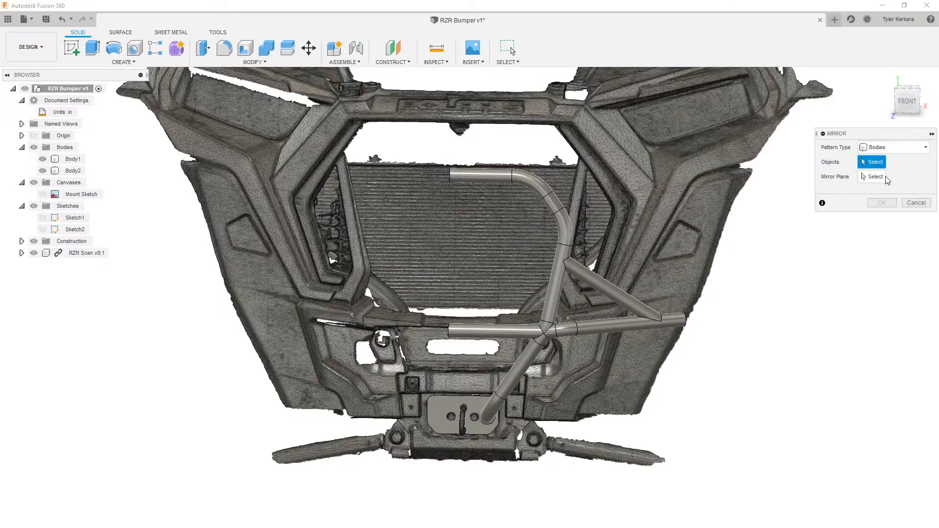
left_click(74, 159)
left_click(74, 170)
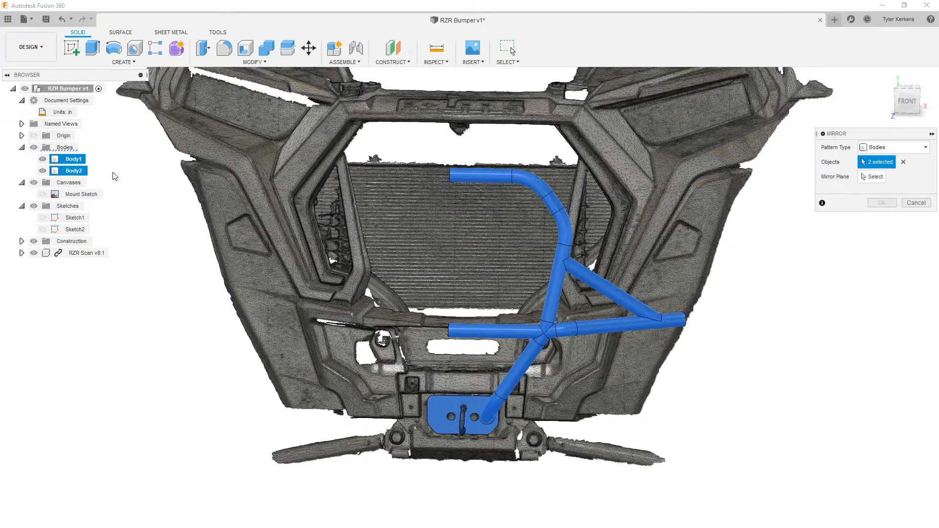
double_click(72, 159)
left_click(903, 163)
Step: Mirror the tube body, Body2, across the origin's YZ plane to form the bumper's other half
left_click(73, 170)
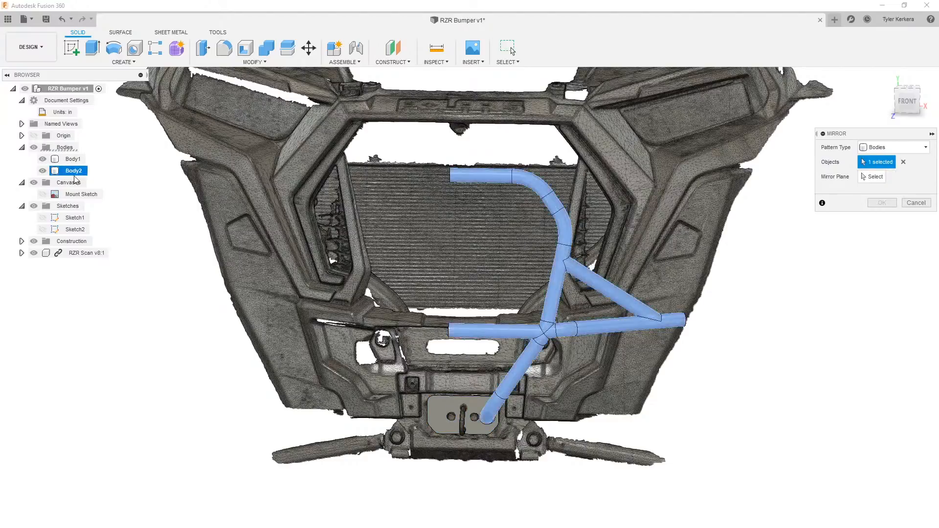
left_click(872, 177)
middle_click_drag(558, 353, 626, 362, "shift")
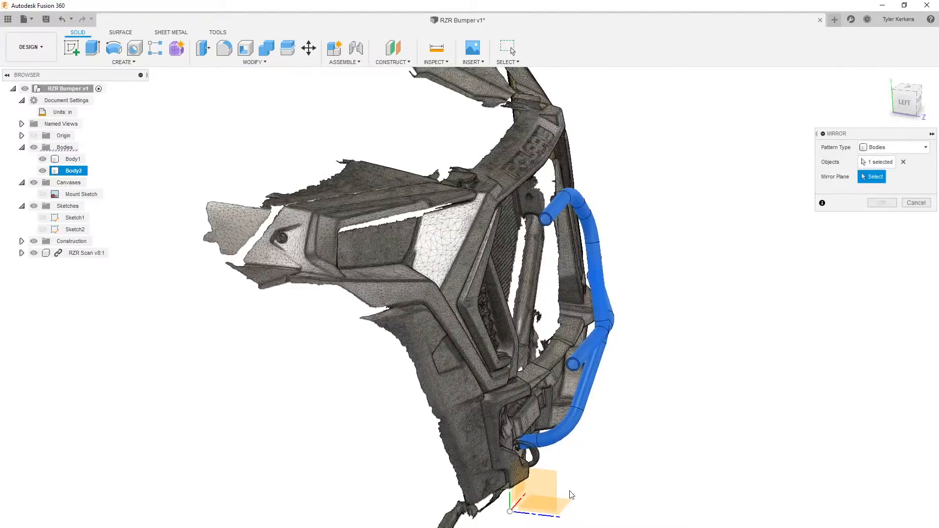
left_click(547, 489)
middle_click_drag(692, 373, 824, 308, "shift")
left_click(881, 203)
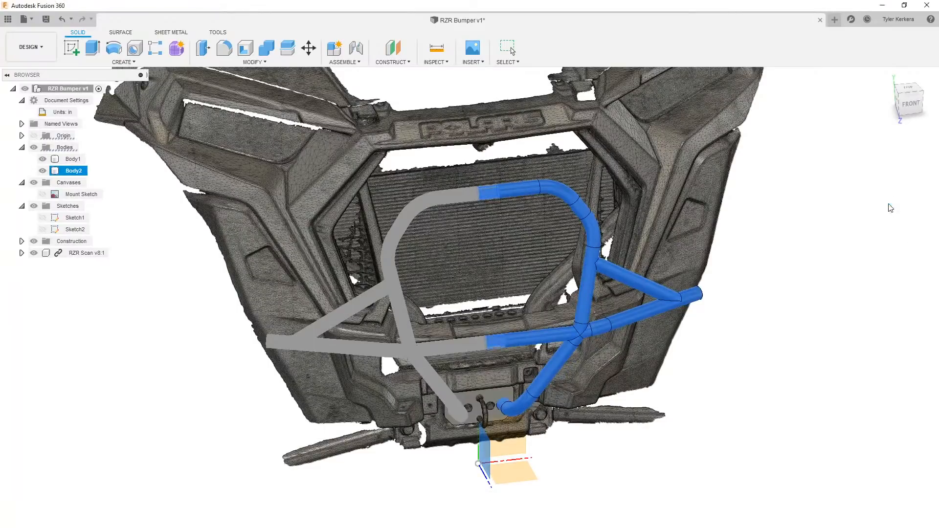
Step: Combine the mirrored tube half, Body3, as the target with Body2 as the tool body, using the Join operation
middle_click_drag(775, 274, 740, 259, "shift")
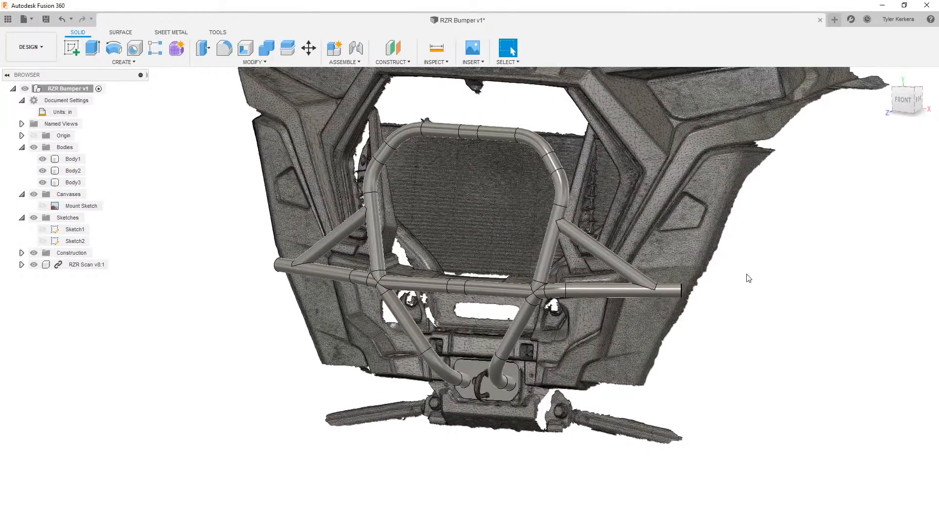
middle_click_drag(814, 260, 833, 258, "shift")
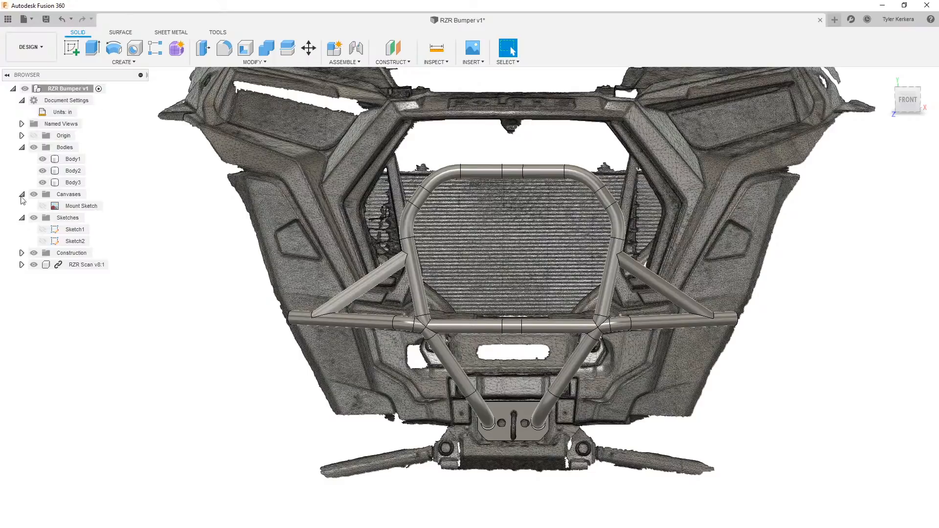
left_click(269, 49)
left_click(74, 182)
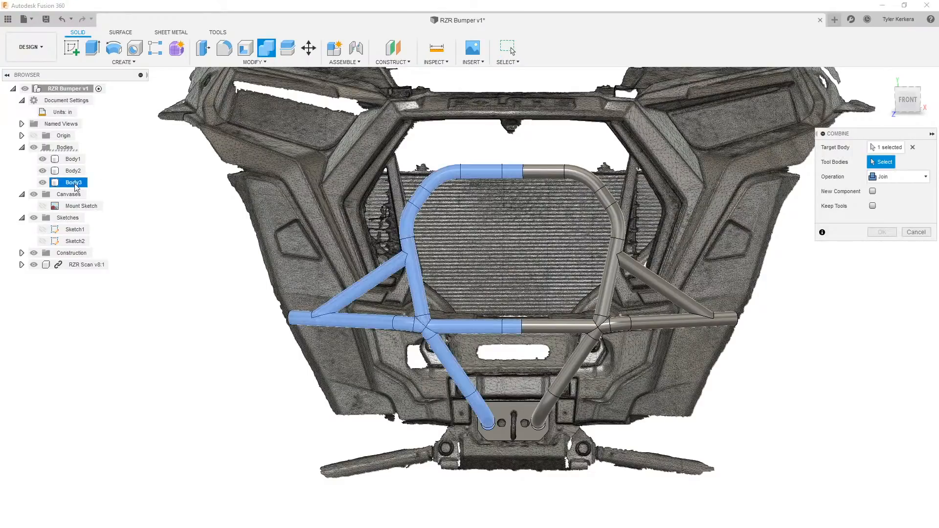
left_click(73, 171)
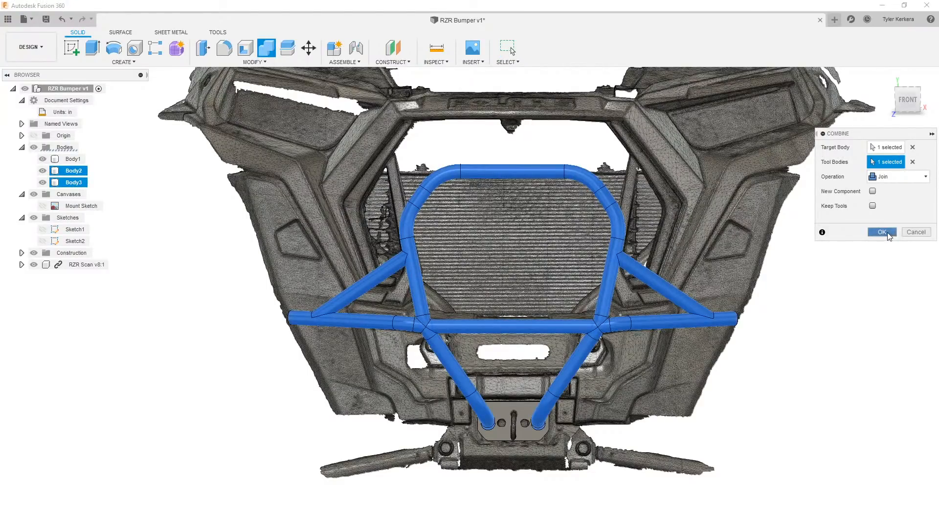
left_click(893, 235)
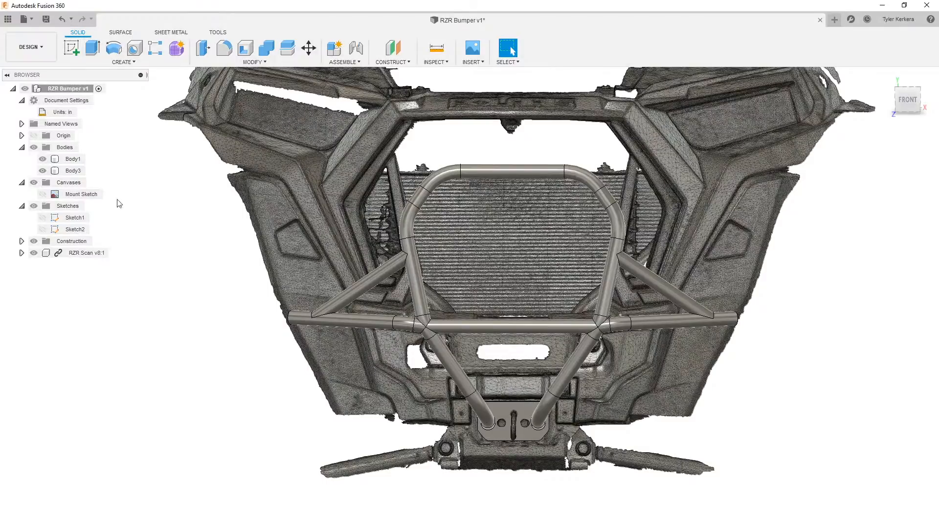
Step: Add the Powder Coat (Black) appearance from the smooth powder coat paints to the design's appearances
left_click(62, 171)
left_click(112, 323)
mouse_move(148, 339)
middle_mouse_down("shift")
mouse_move(176, 362)
mouse_move(135, 340)
middle_mouse_up("shift")
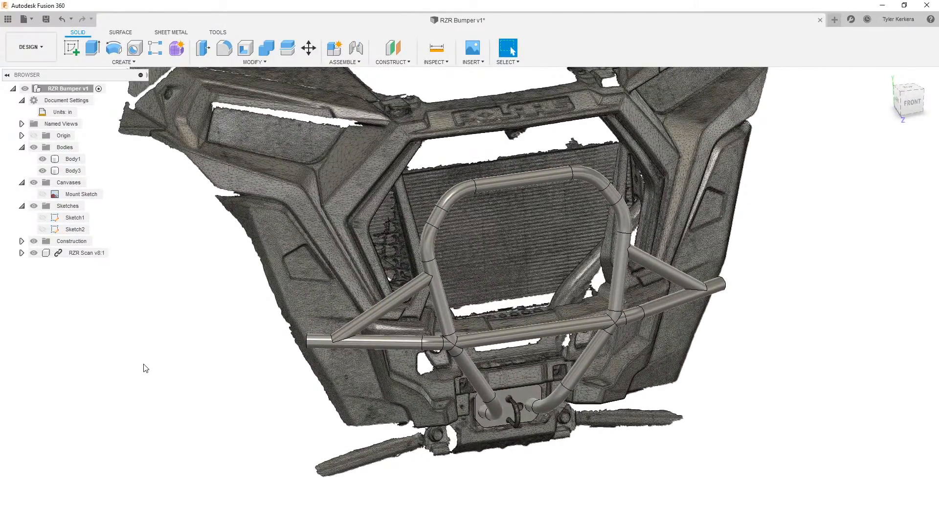
key("a")
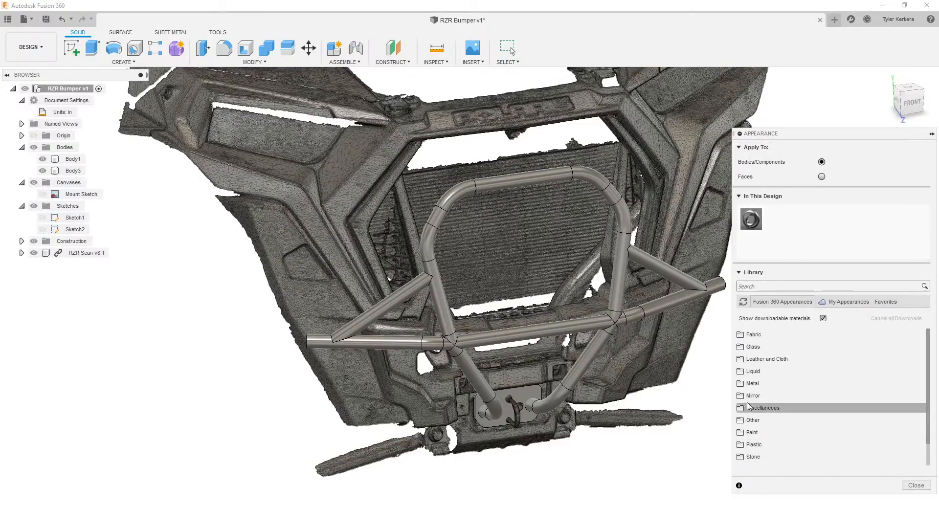
left_click(814, 430)
scroll(814, 440, "down", 1)
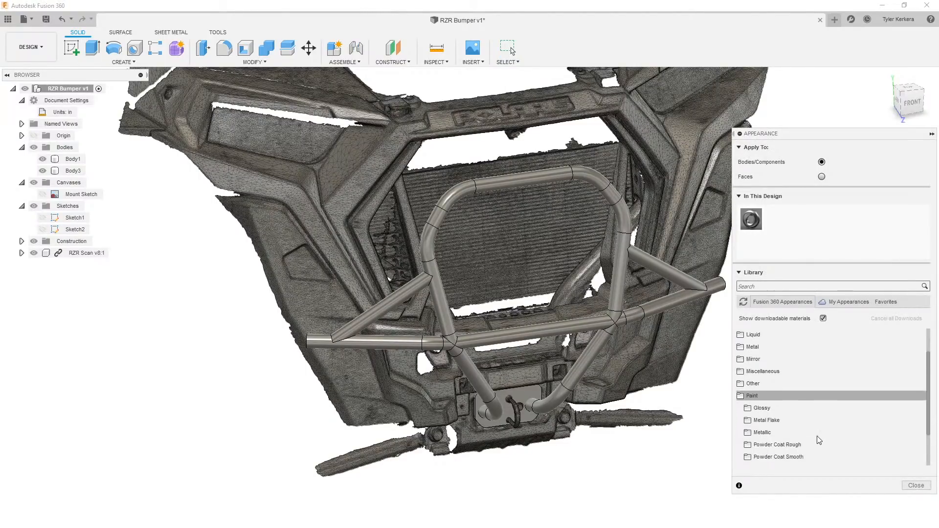
left_click(809, 459)
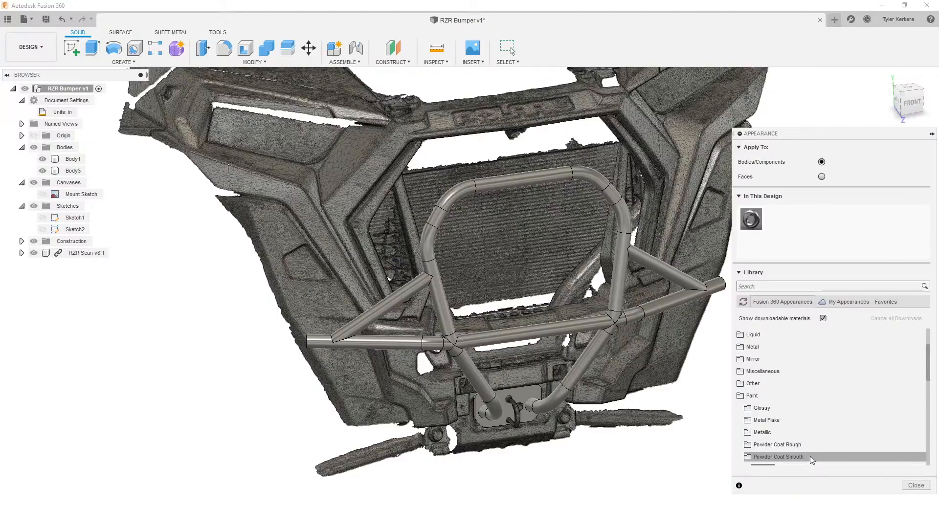
scroll(809, 456, "down", 1)
left_click_drag(820, 442, 777, 219)
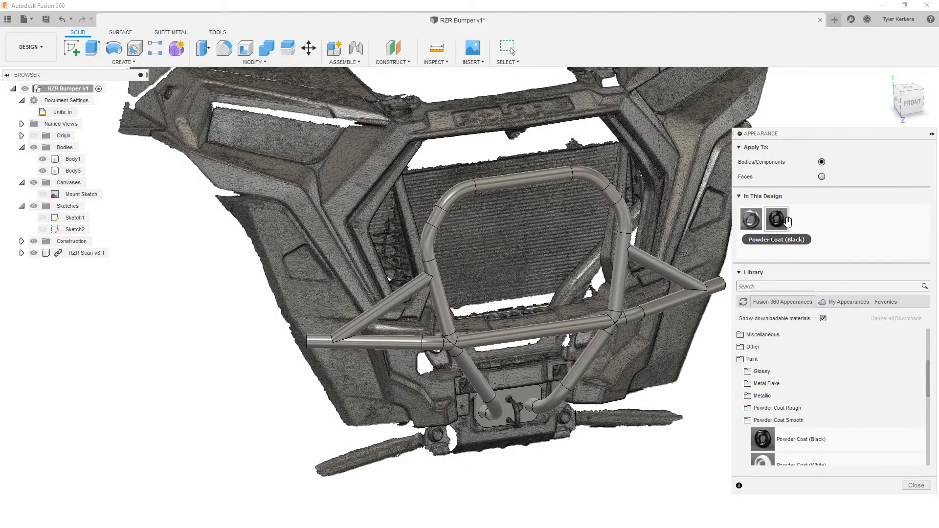
Step: Apply the Powder Coat (Black) appearance to the bumper tube body and the mounting plate
left_click_drag(786, 221, 637, 312)
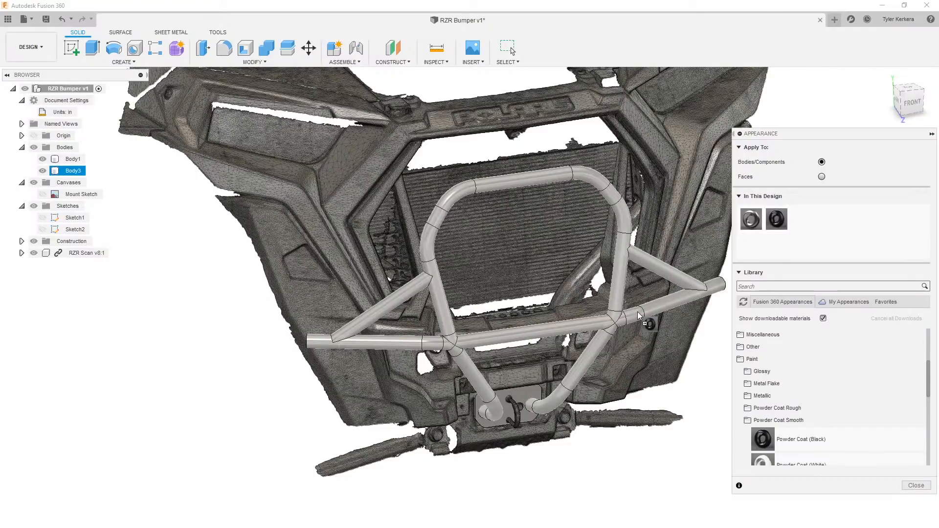
left_click_drag(777, 215, 520, 396)
left_click(913, 486)
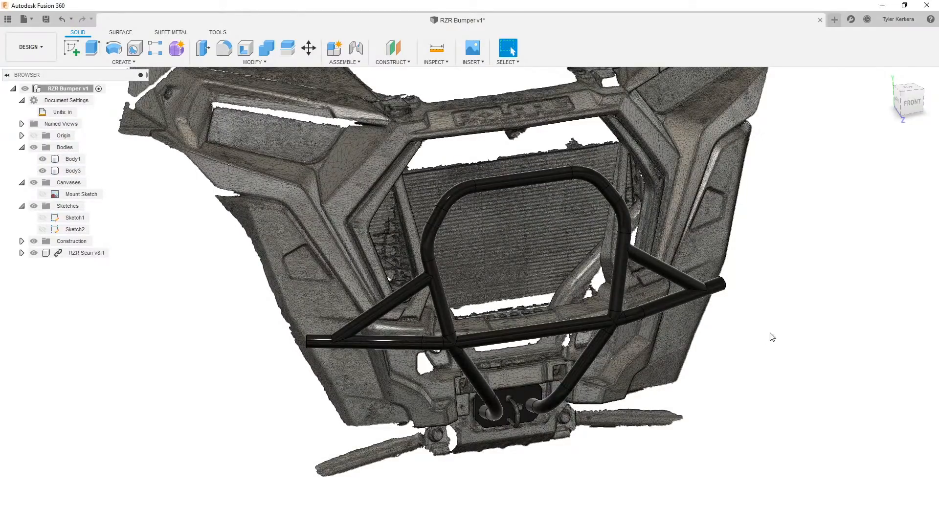
Step: Start a new sketch on the origin's YZ plane for the centre panel between the lower tubes
middle_click_drag(771, 323, 817, 347, "shift")
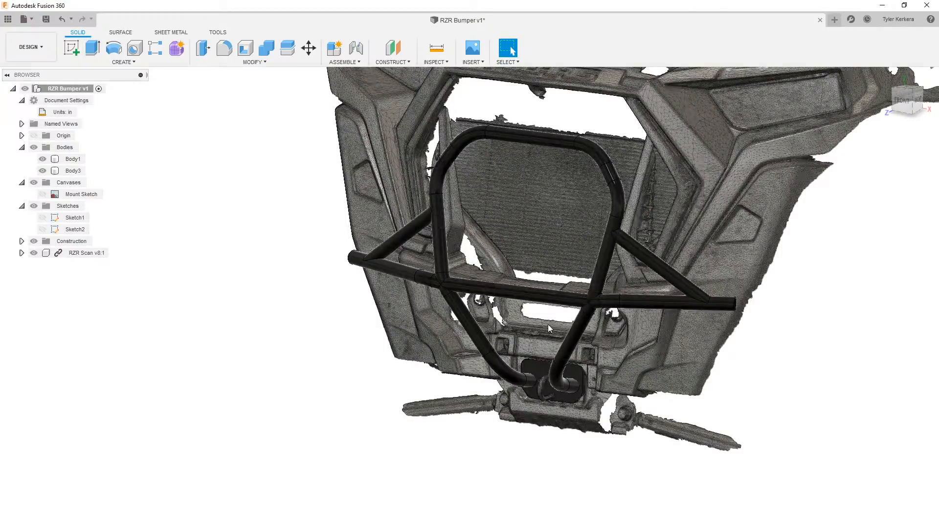
left_click(72, 47)
left_click(535, 429)
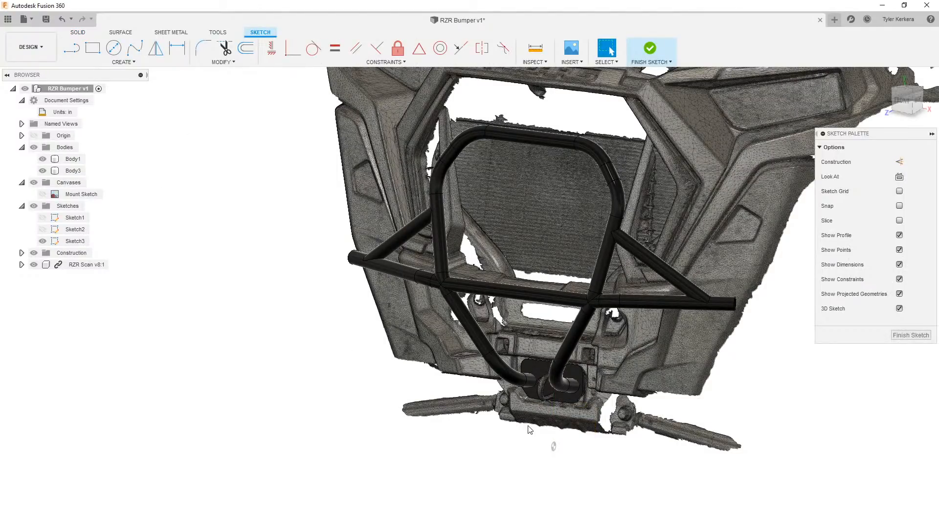
middle_click_drag(455, 441, 429, 474, "shift")
scroll(436, 436, "up", 4)
Step: Project Sketch2's lower tube path, including its bend, and the horizontal crossbar's face into the sketch
key("p")
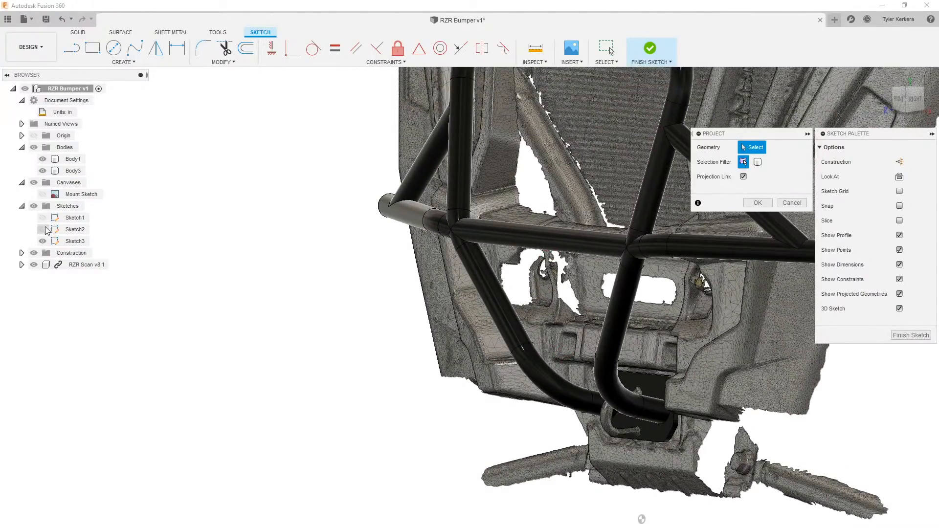
left_click(624, 307)
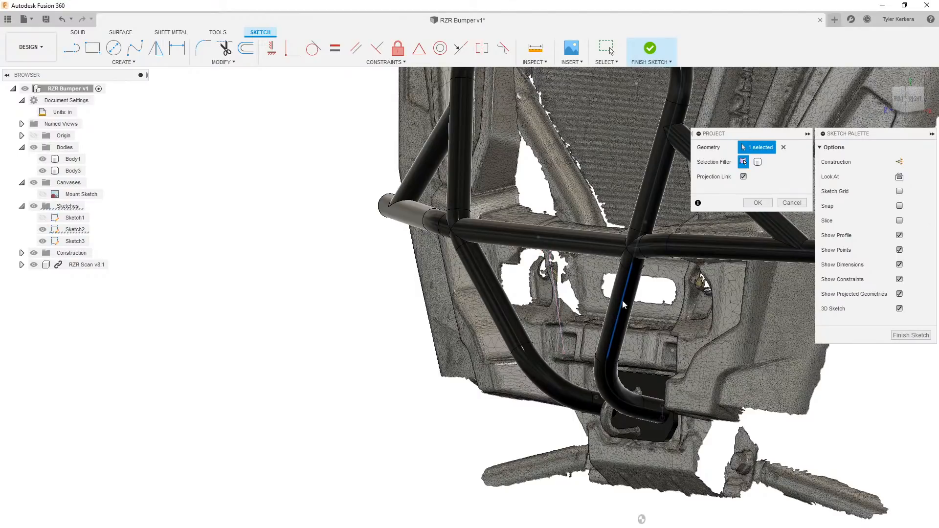
left_click(633, 261)
left_click(608, 380)
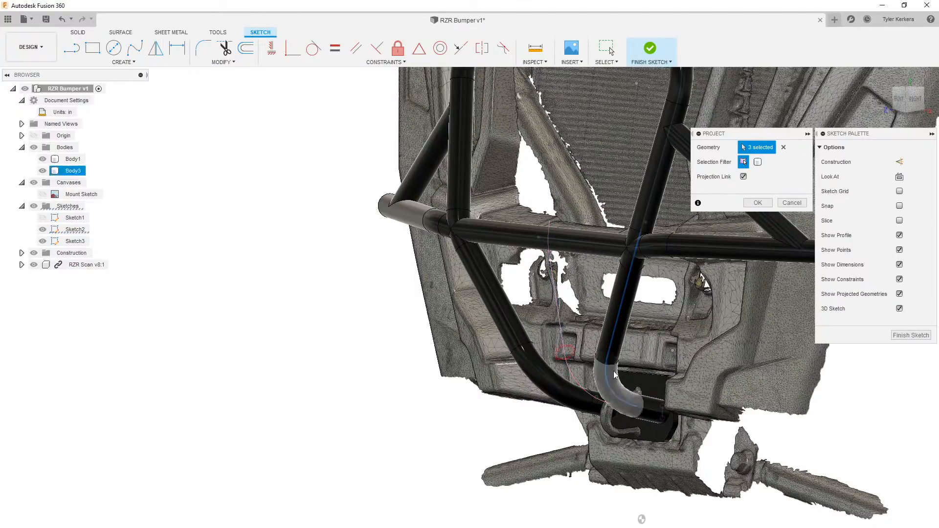
left_click(615, 236)
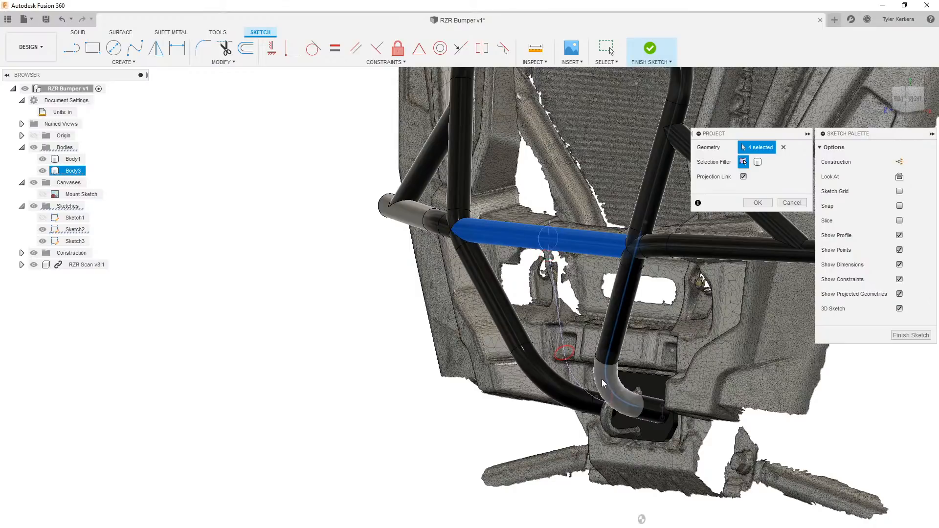
left_click(758, 202)
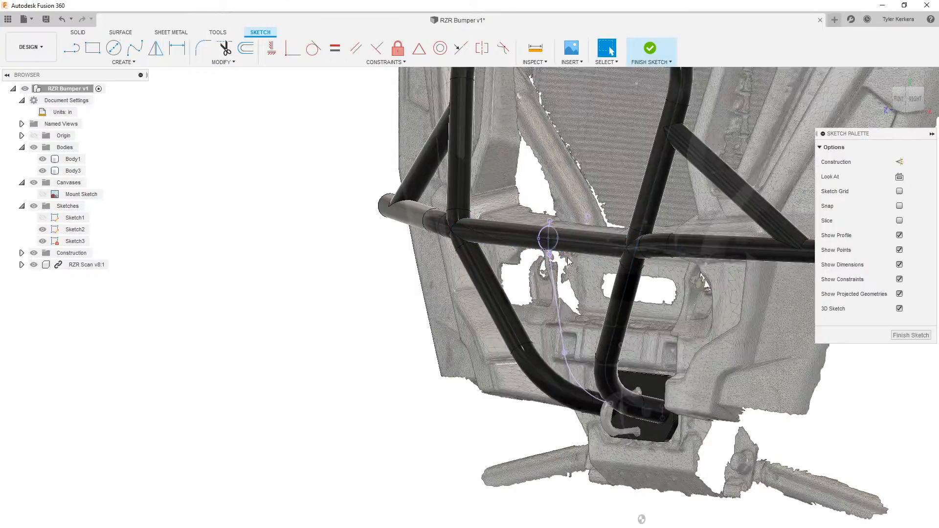
Step: Draw a line from the underside of the projected crossbar circle to the start of the projected bend, and finish the sketch
scroll(569, 262, "up", 3)
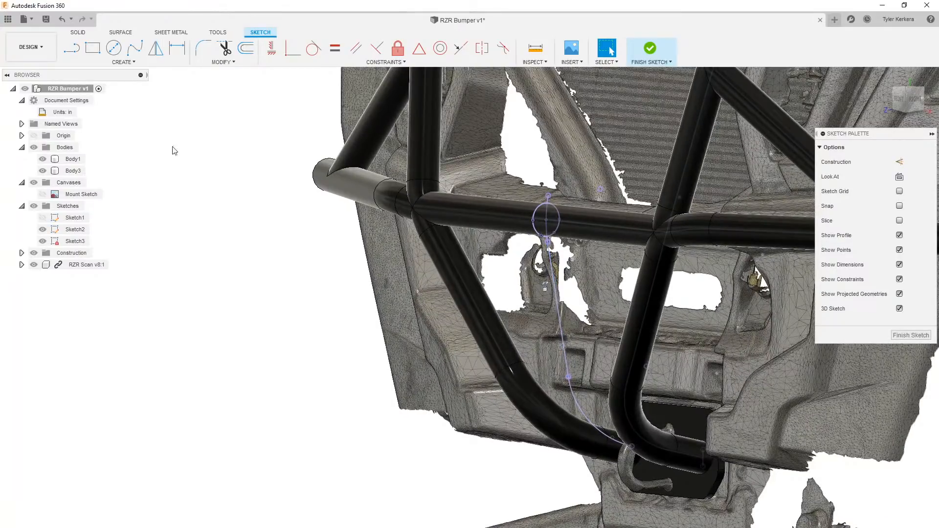
key("l")
scroll(544, 248, "up", 3)
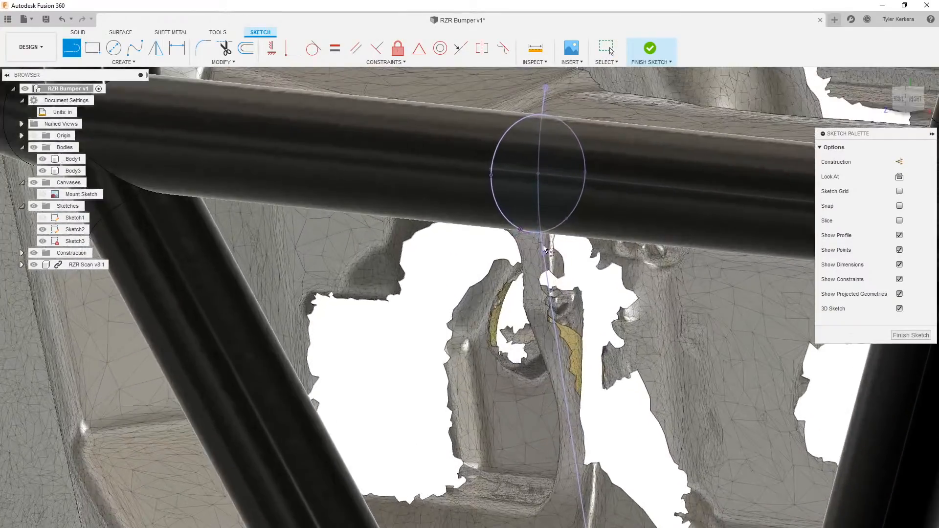
left_click(540, 232)
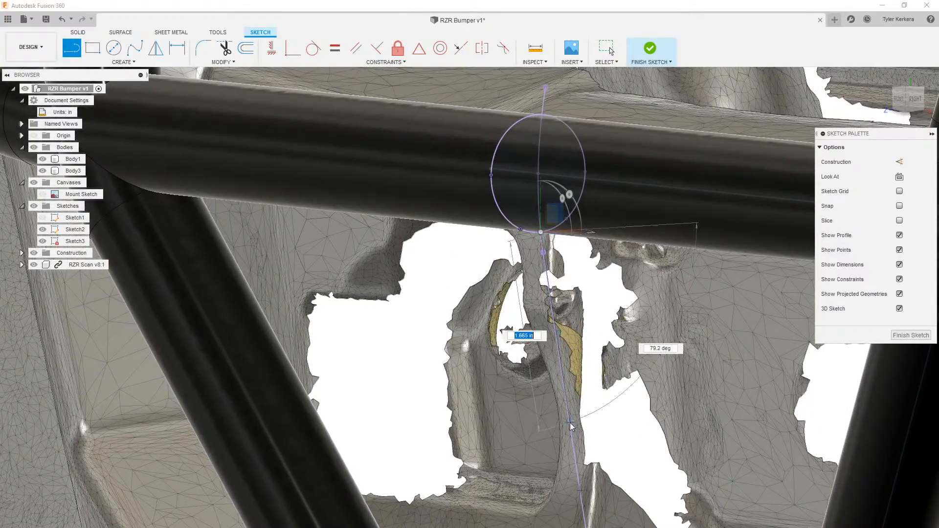
middle_click_drag(593, 475, 548, 258)
left_click(569, 511)
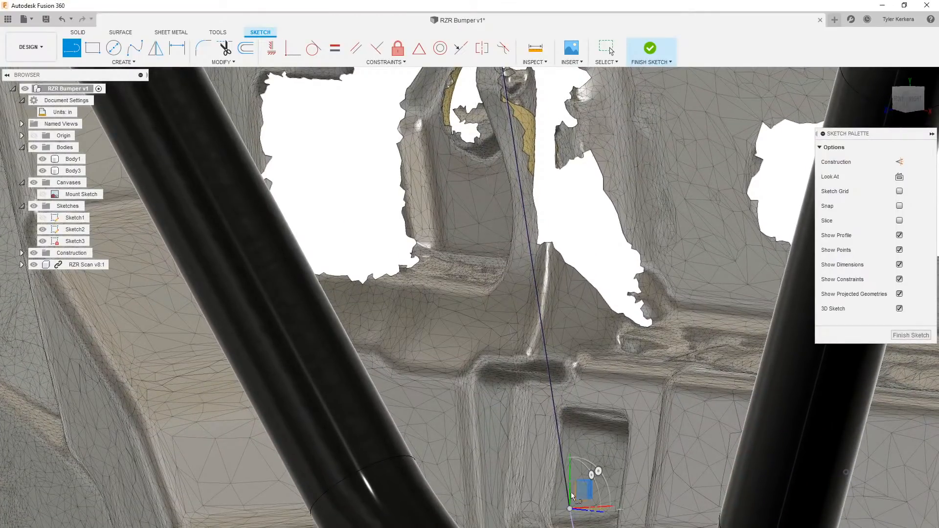
scroll(567, 432, "down", 5)
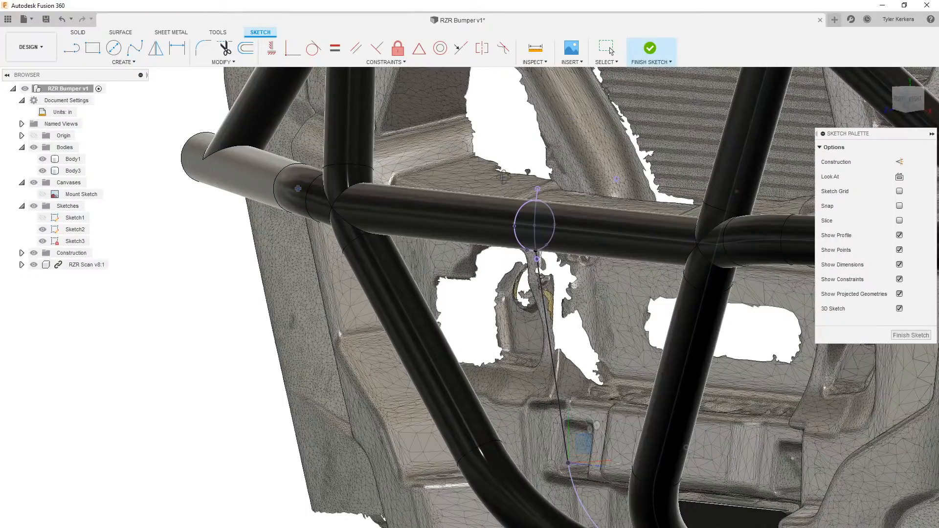
mouse_move(505, 179)
middle_mouse_down("shift")
mouse_move(538, 198)
mouse_move(379, 87)
middle_mouse_up("shift")
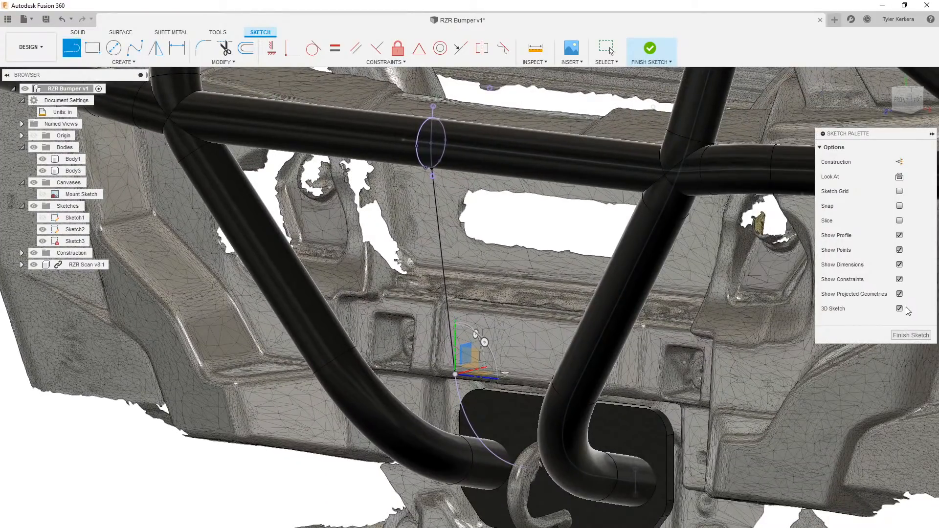
left_click(651, 46)
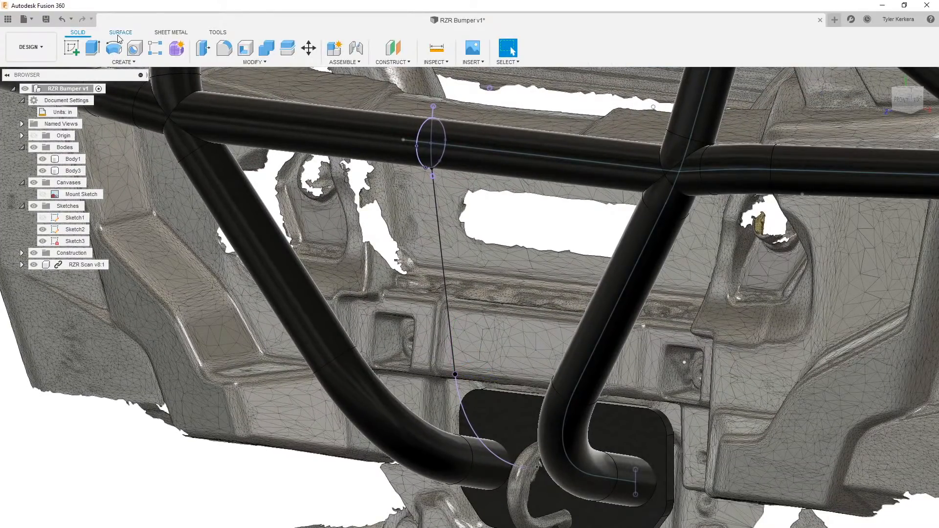
Step: Extrude the sketched line as a new surface body, with its extent set to the face of the angled lower tube
left_click(121, 32)
left_click(114, 48)
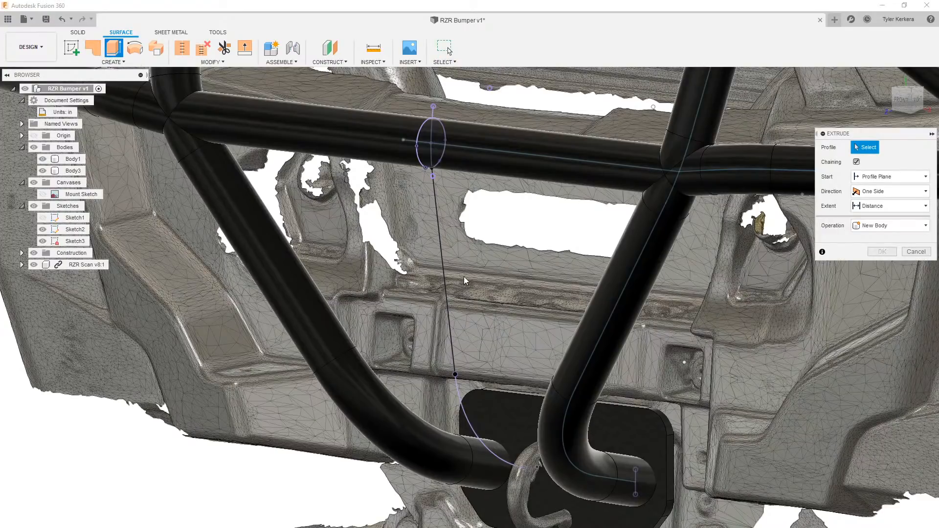
left_click(443, 275)
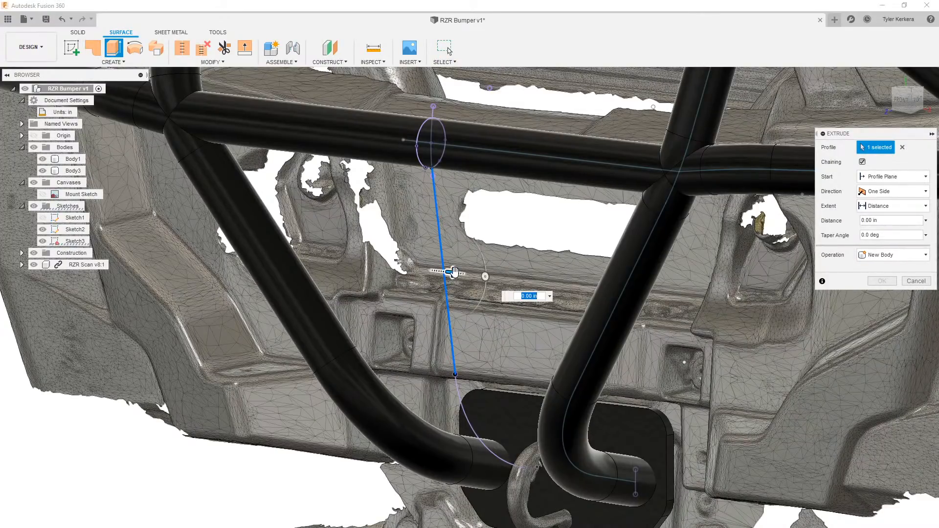
left_click_drag(450, 272, 533, 281)
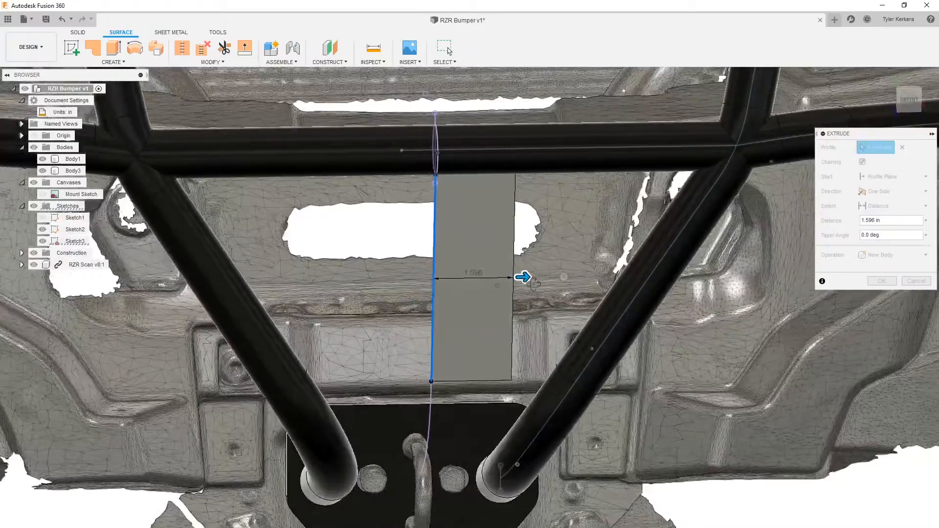
middle_click_drag(534, 284, 558, 251, "shift")
middle_click_drag(560, 299, 610, 277, "shift")
mouse_move(528, 279)
left_mouse_down()
mouse_move(748, 266)
mouse_move(495, 277)
mouse_move(517, 280)
left_mouse_up()
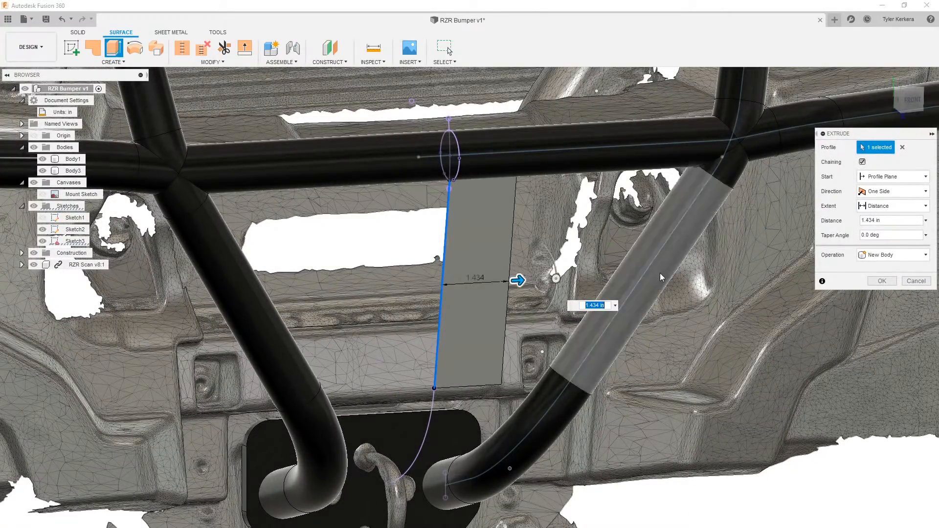
left_click(879, 210)
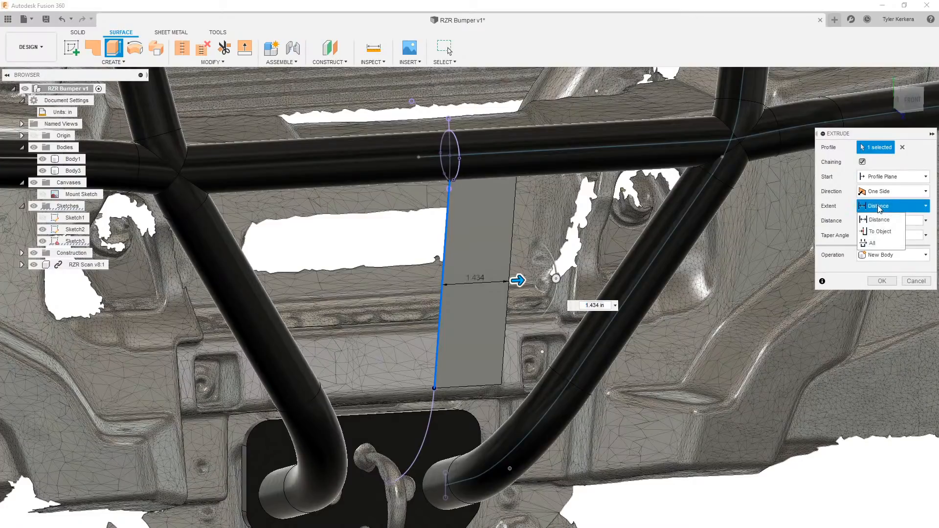
left_click(885, 237)
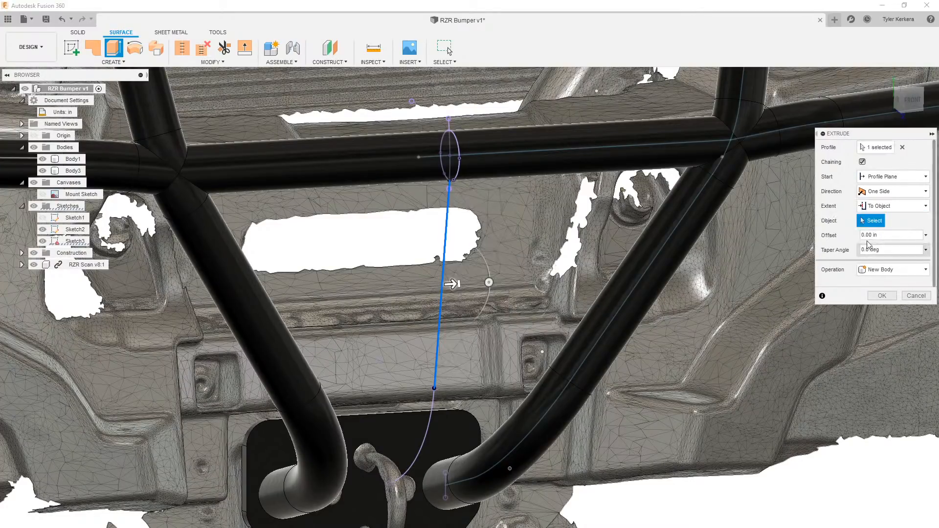
left_click(620, 275)
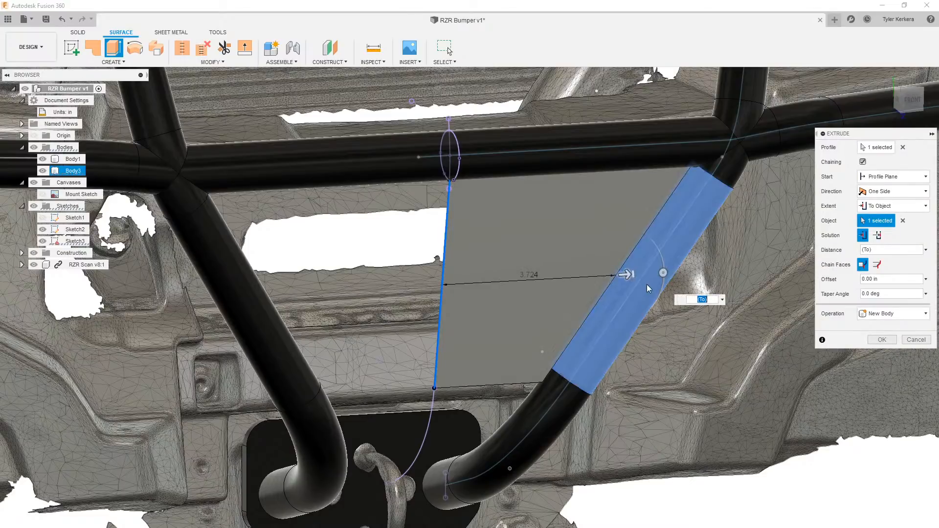
left_click(885, 342)
Step: Mirror the extruded surface body across the origin's YZ plane to fill the other half between the lower tubes
middle_click_drag(586, 266, 443, 319, "shift")
left_click(113, 62)
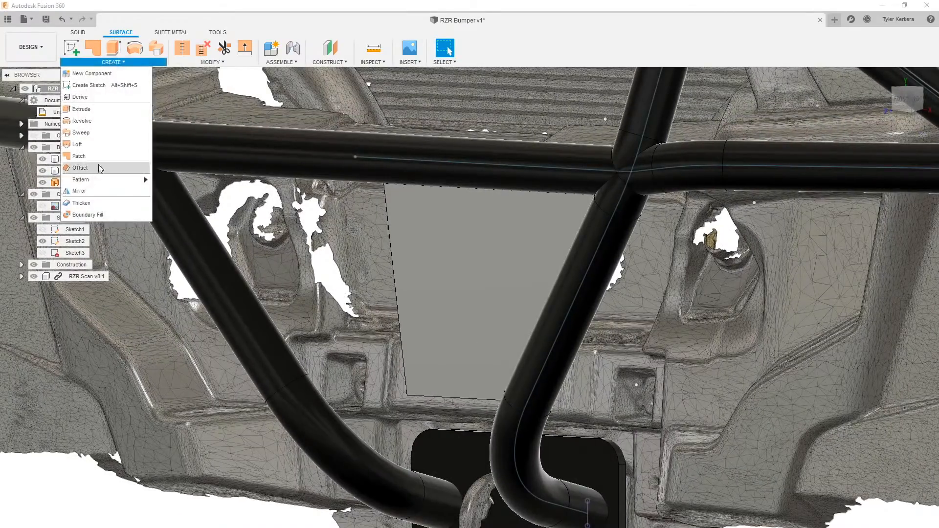
left_click(89, 190)
left_click(415, 293)
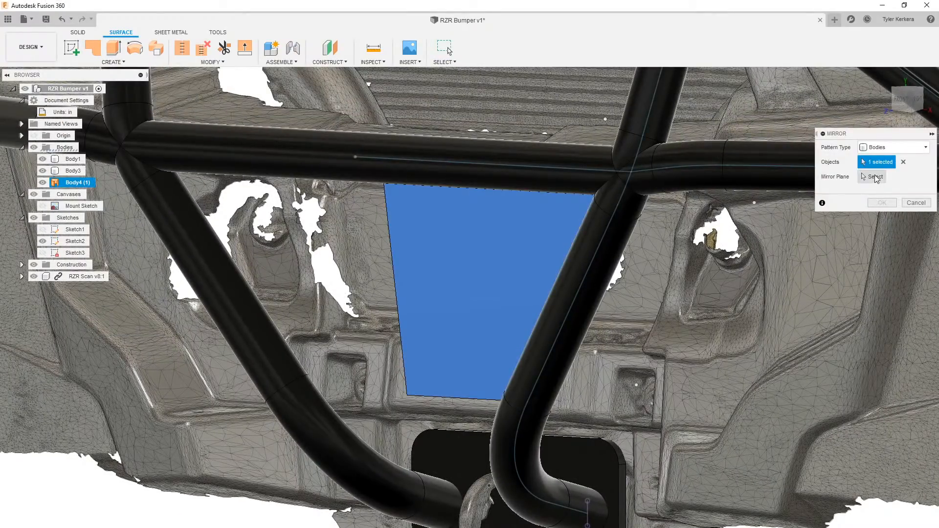
scroll(389, 439, "down", 3)
middle_click_drag(389, 439, 400, 192)
left_click(479, 390)
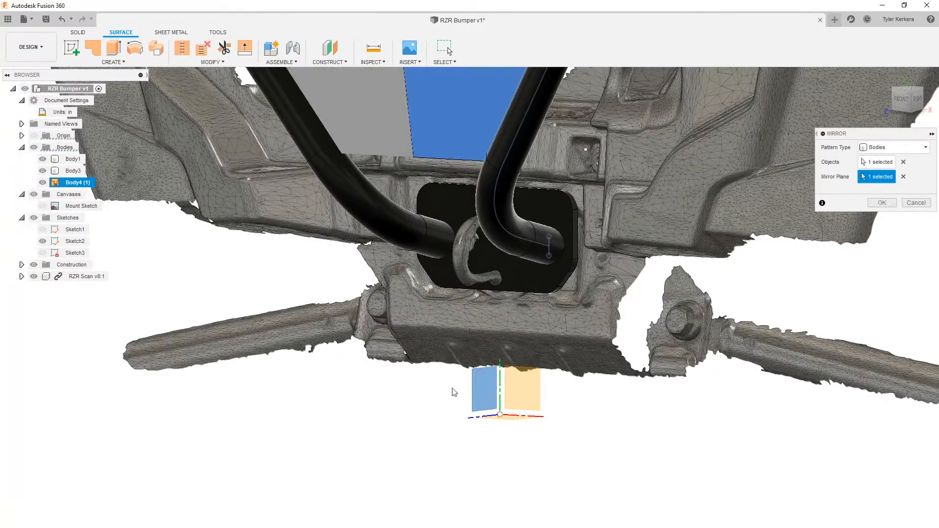
middle_click_drag(223, 271, 307, 450)
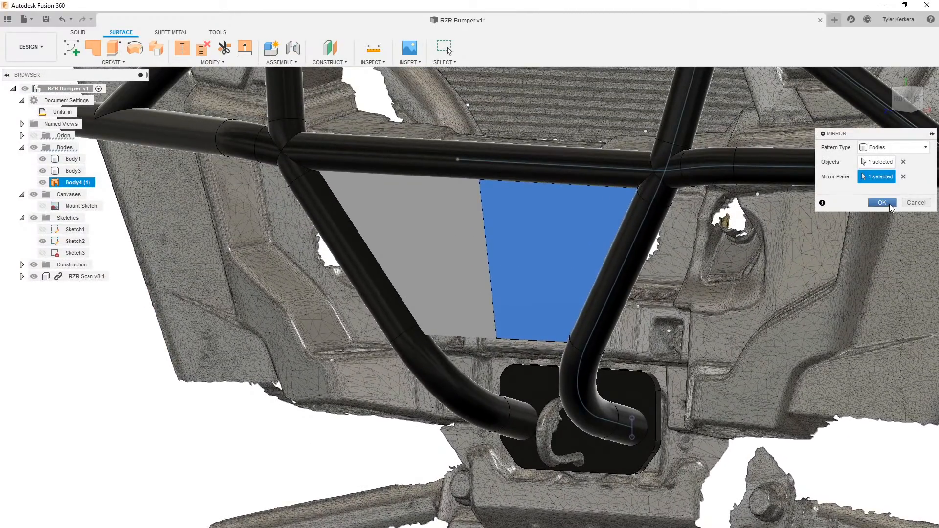
left_click(886, 205)
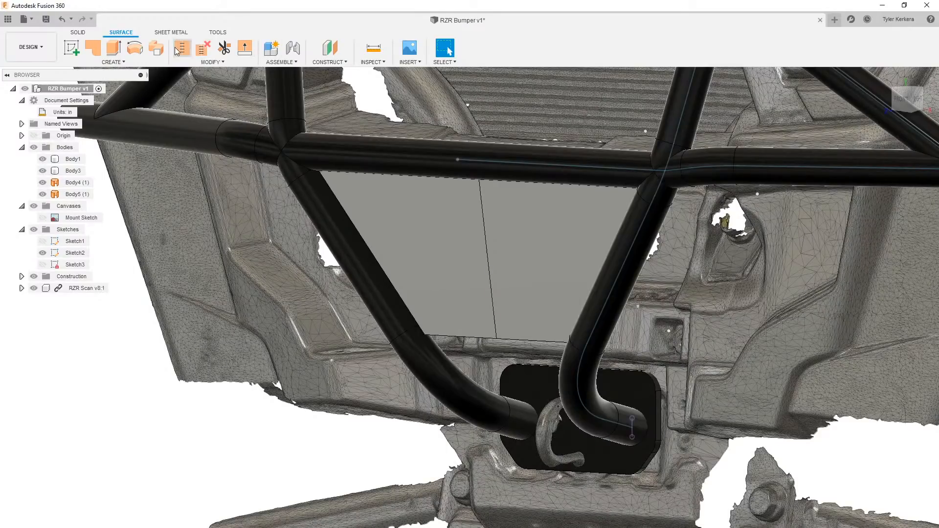
Step: Stitch the two panel surface halves into one surface body with a 0.004 in tolerance
left_click(182, 48)
left_click(444, 213)
left_click(534, 232)
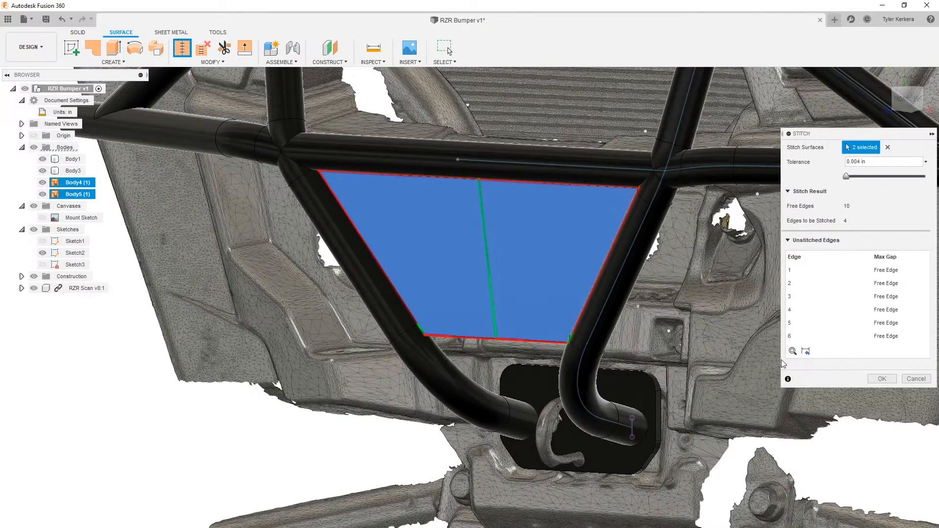
left_click(882, 378)
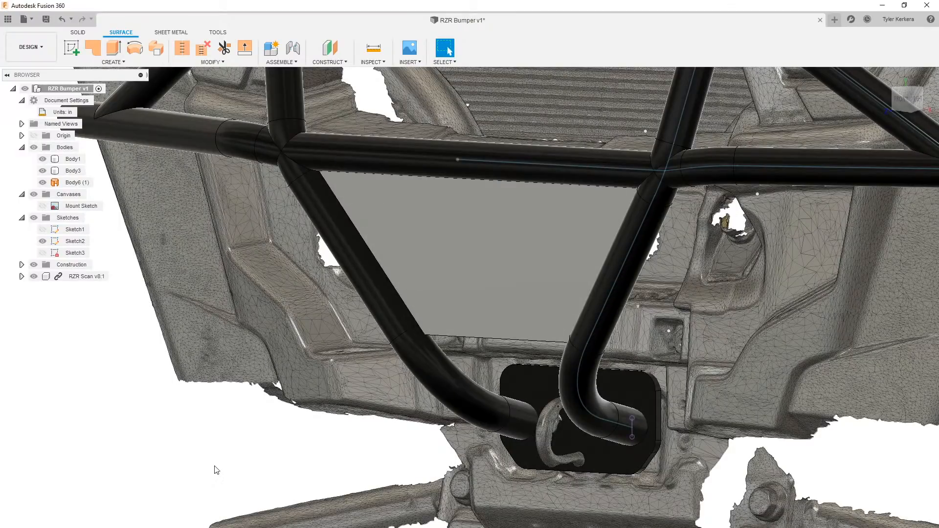
Step: Thicken the stitched centre panel surface symmetrically by 0.125 in as a new body
left_click(113, 62)
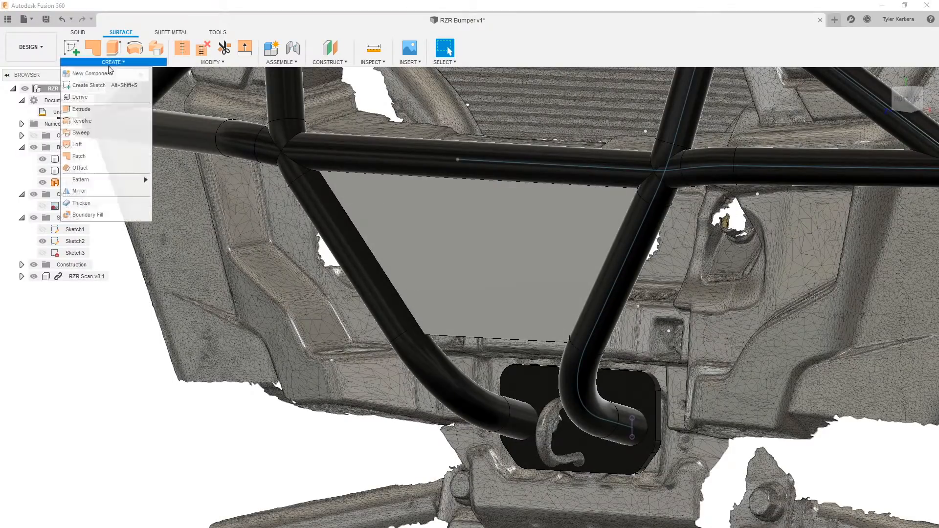
left_click(128, 206)
left_click(445, 256)
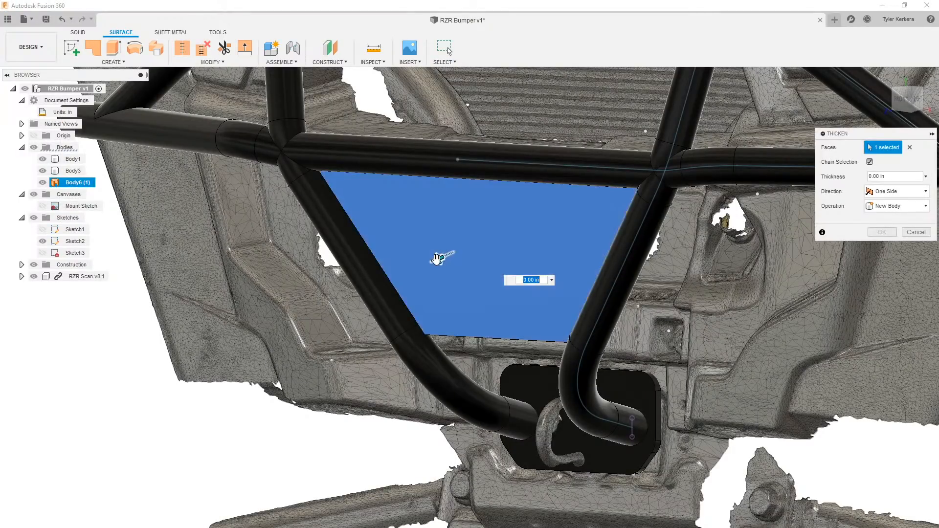
type(".25")
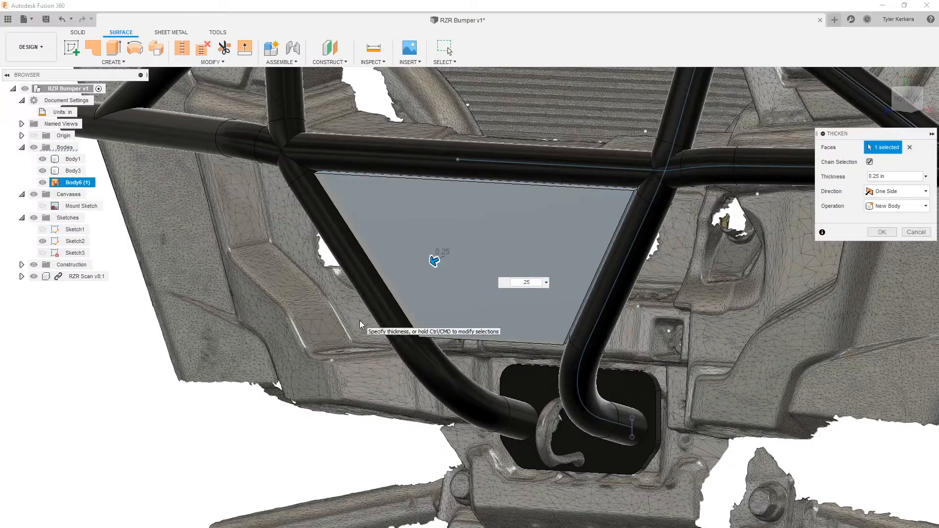
left_click(895, 191)
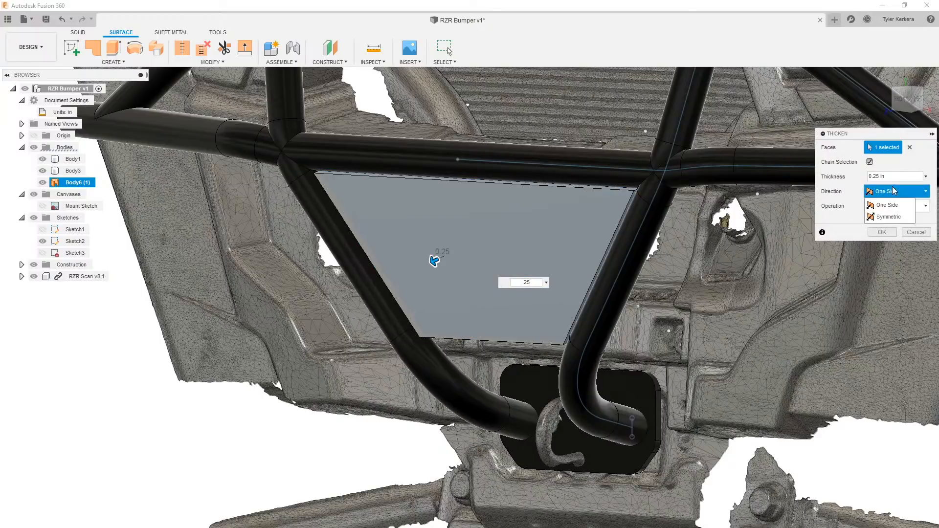
left_click(893, 220)
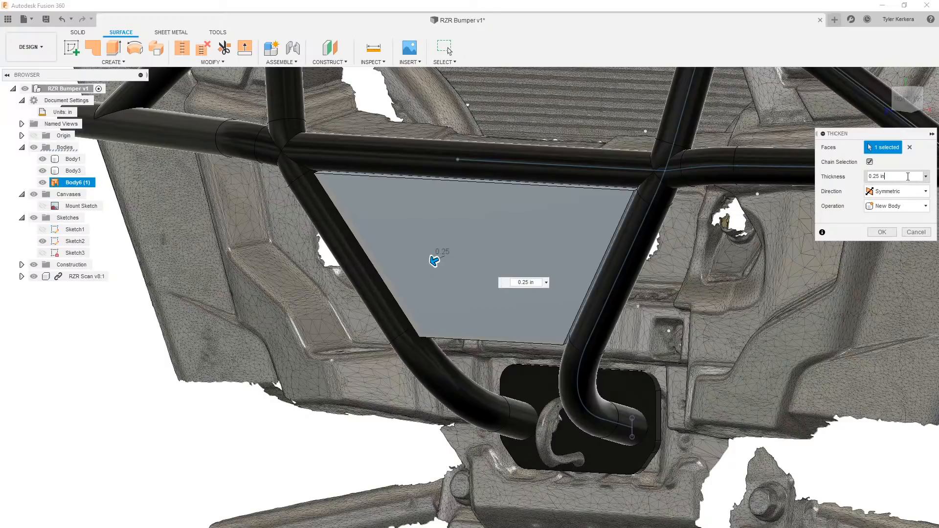
left_click_drag(906, 176, 826, 179)
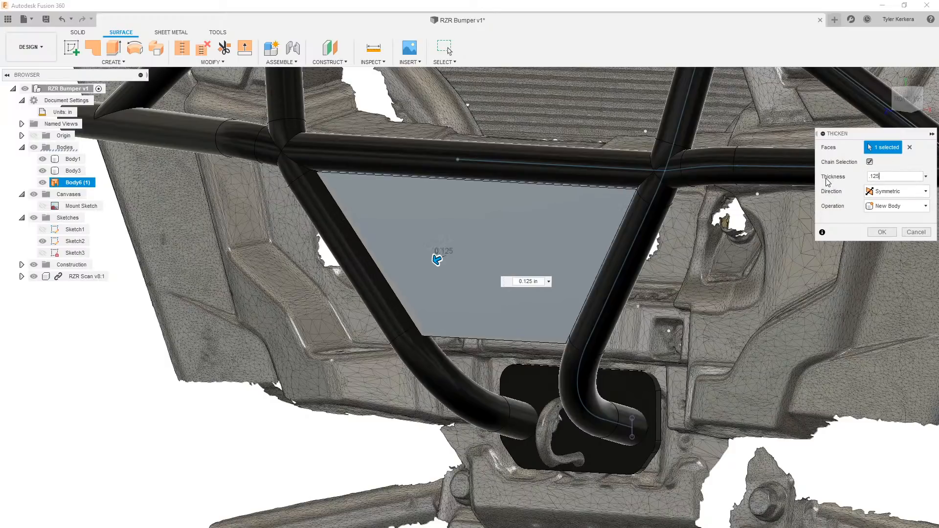
left_click(882, 233)
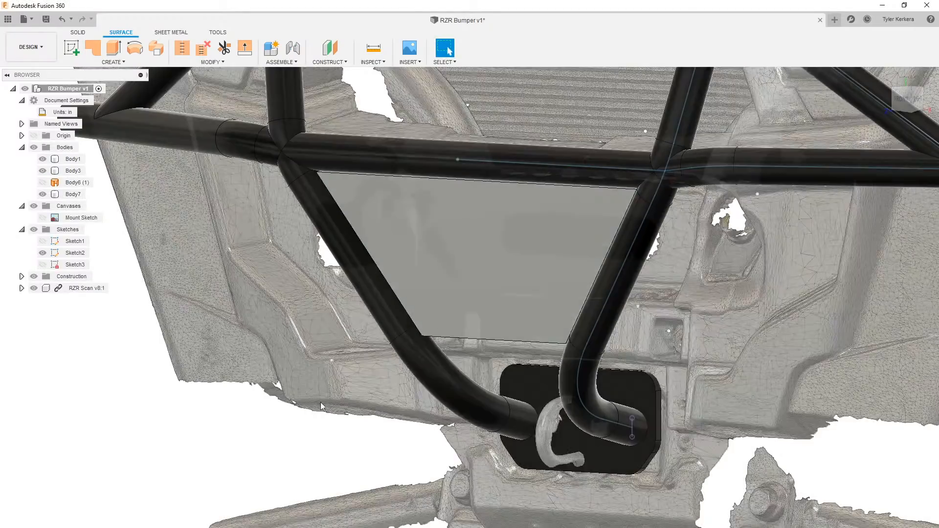
Step: Start a sketch on the front face of the thickened centre panel and load the autodesk SVG file into it
middle_click_drag(321, 402, 394, 407, "shift")
middle_click_drag(707, 231, 642, 237, "shift")
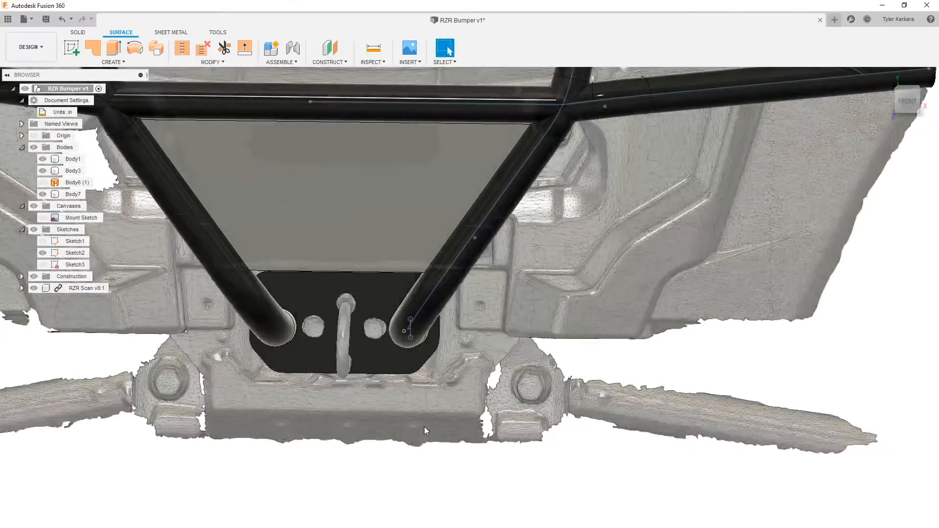
scroll(425, 479, "down", 3)
middle_click_drag(425, 475, 429, 523, "shift")
left_click(388, 272)
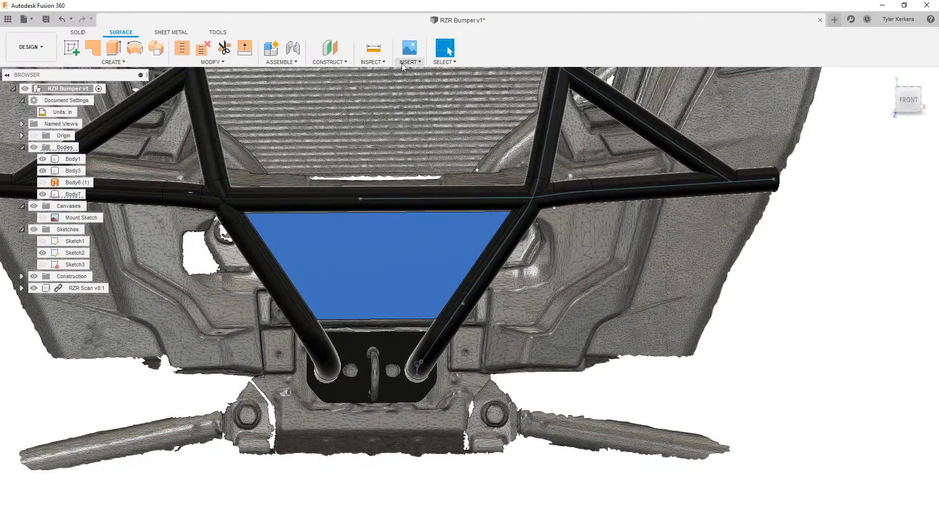
left_click(403, 64)
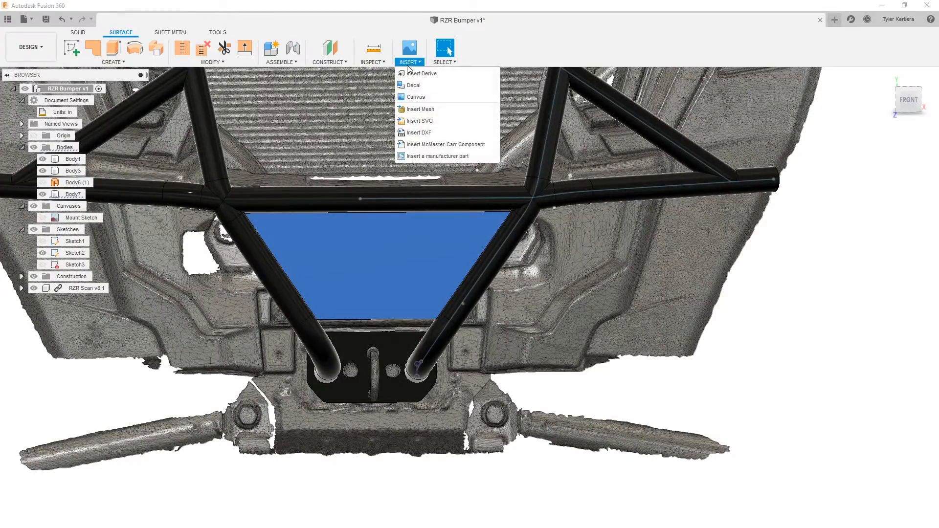
left_click(425, 122)
left_click(365, 288)
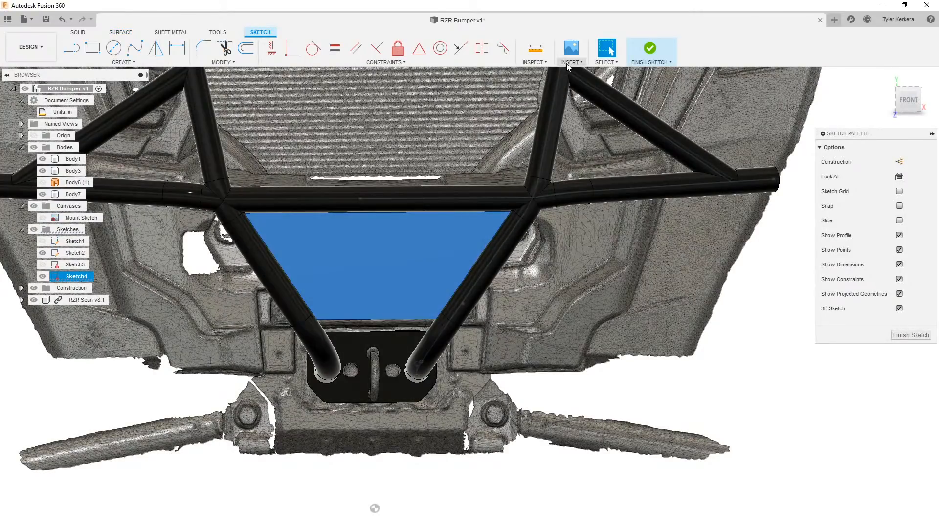
left_click(571, 62)
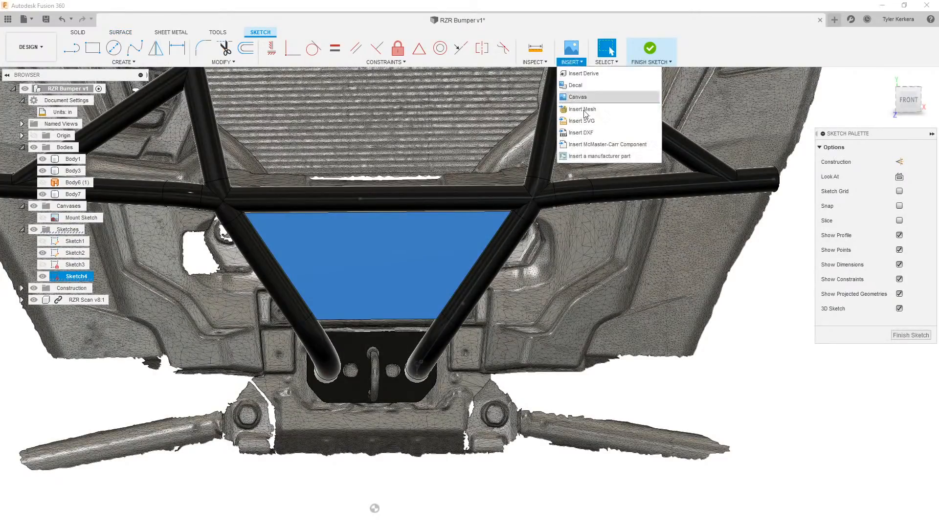
left_click(582, 121)
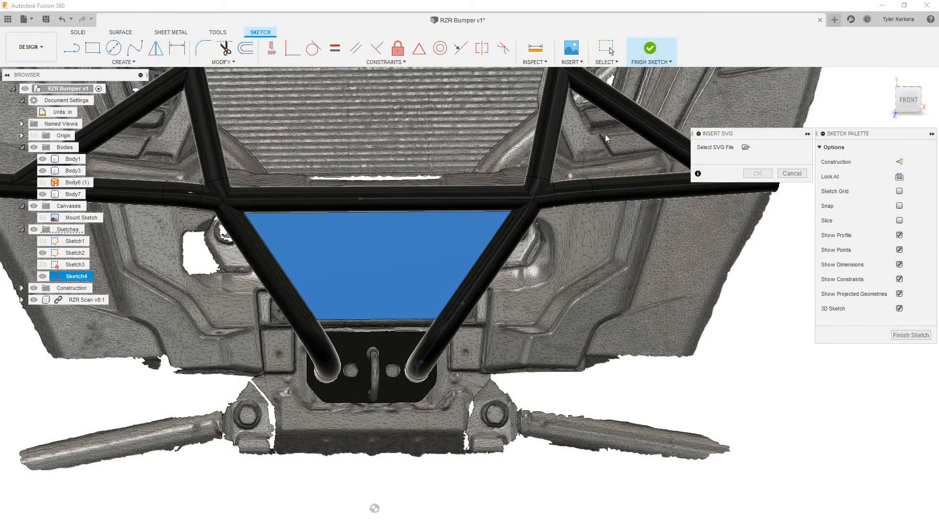
left_click(745, 148)
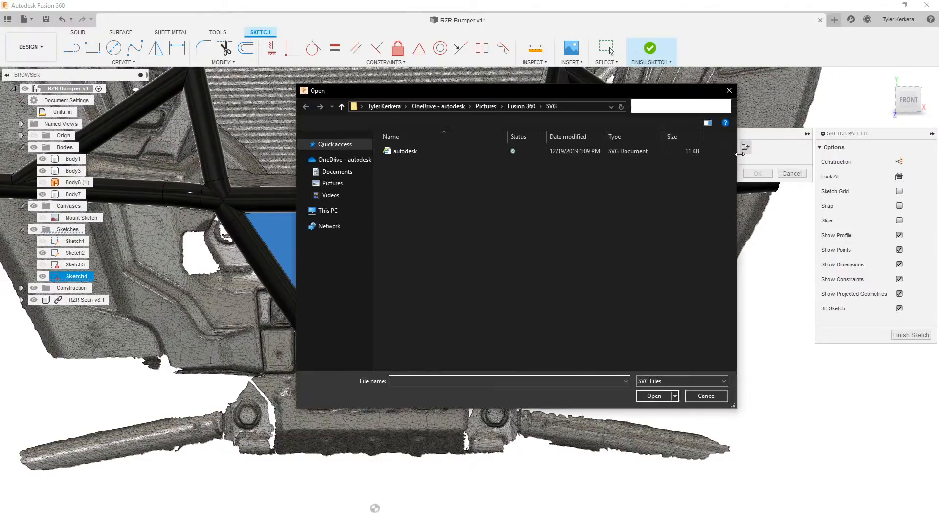
double_click(409, 153)
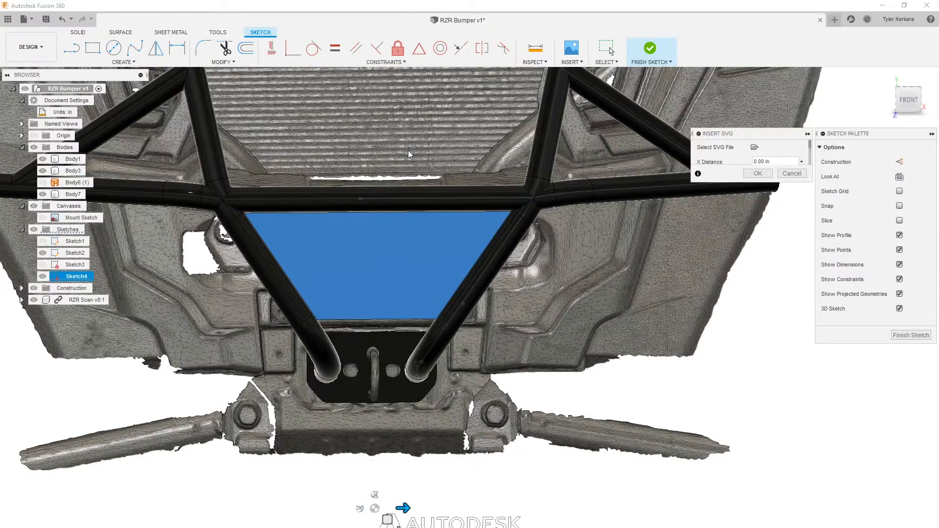
Step: Move the Autodesk logo so its A symbol sits centred on the panel, at about -1.741 in X distance, and accept the placement
left_click(757, 174)
mouse_move(389, 517)
left_mouse_down()
mouse_move(391, 273)
mouse_move(404, 265)
mouse_move(446, 297)
left_mouse_up()
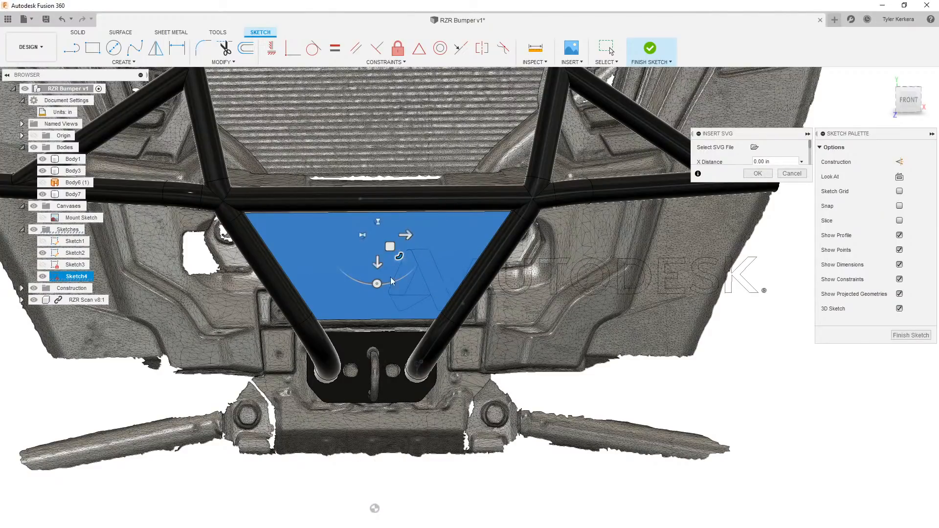
left_click_drag(377, 264, 377, 241)
left_click_drag(407, 213, 363, 221)
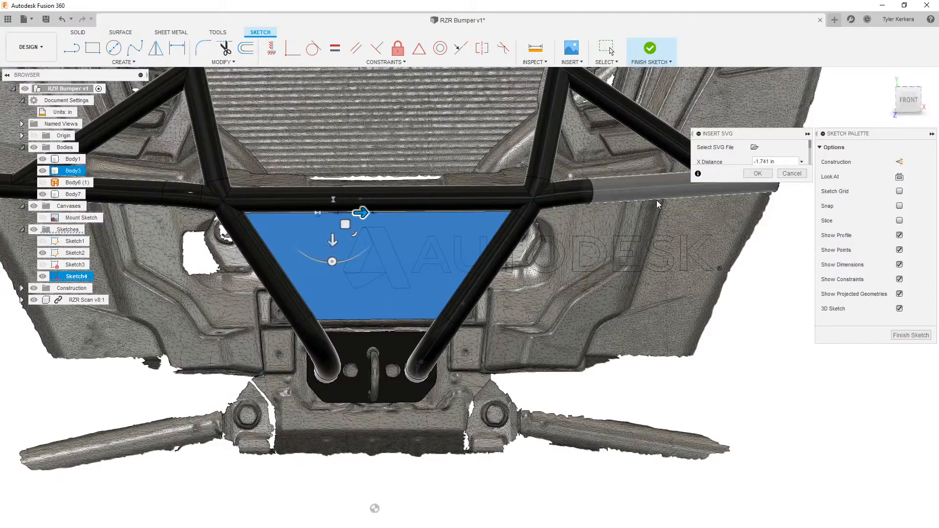
left_click(758, 173)
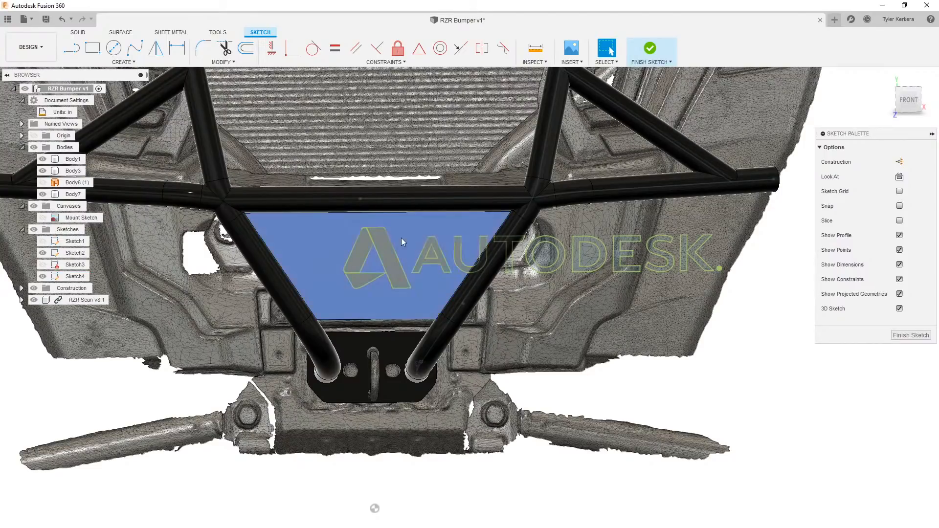
Step: Delete the inner diagonal line separating the two legs at the top of the A symbol
left_click(901, 104)
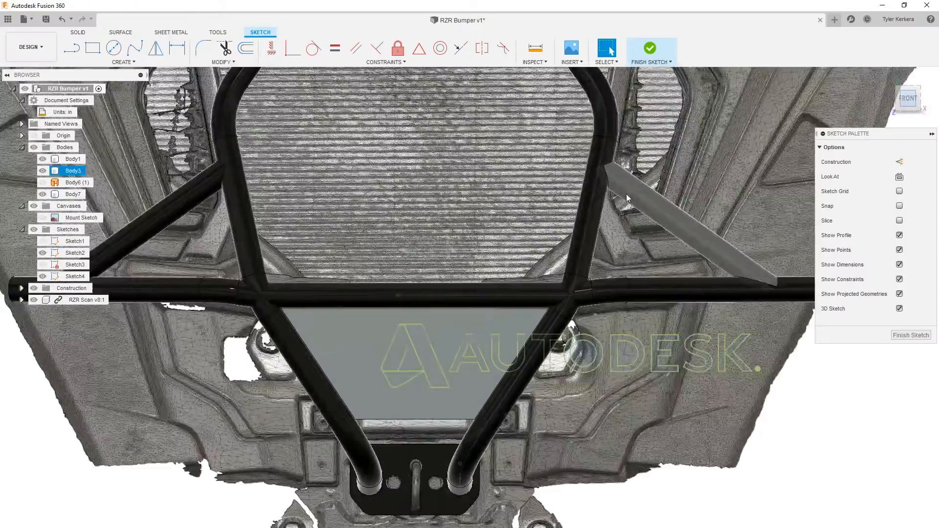
scroll(373, 358, "up", 2)
scroll(400, 345, "up", 6)
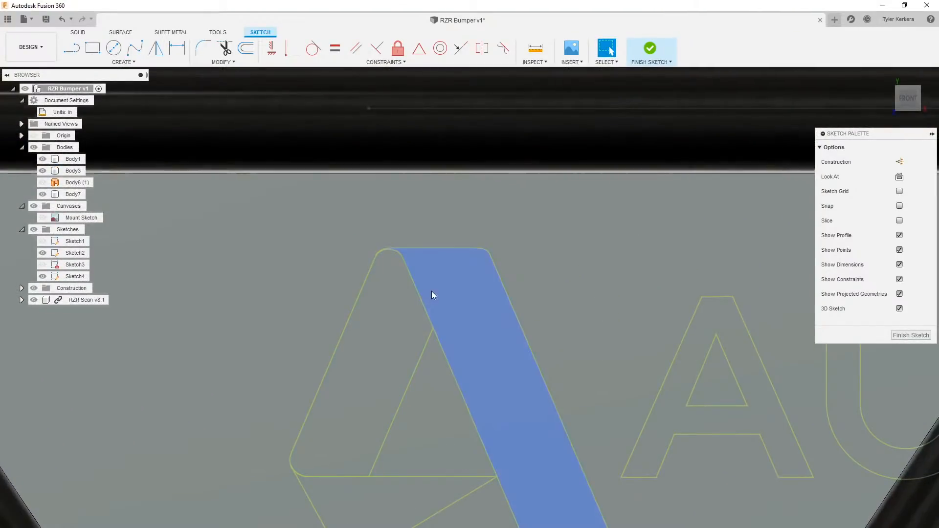
left_click(414, 303)
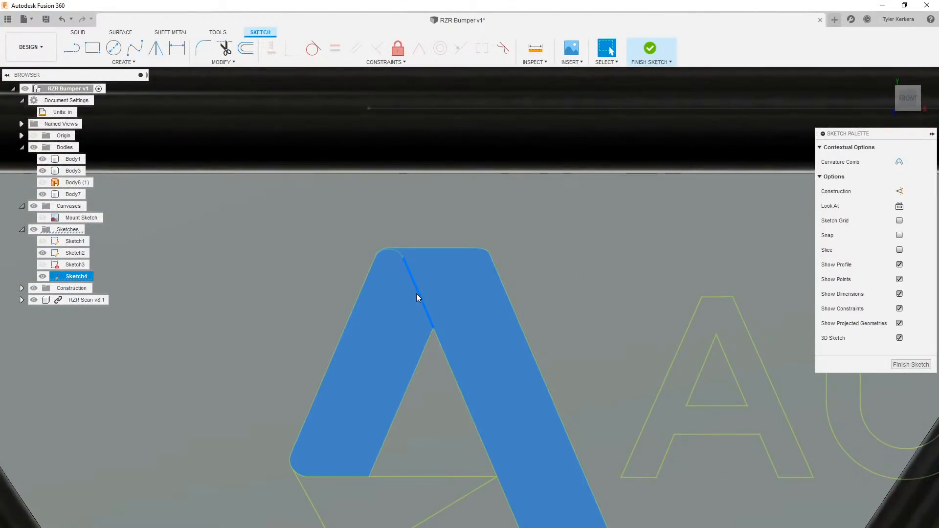
key("Delete")
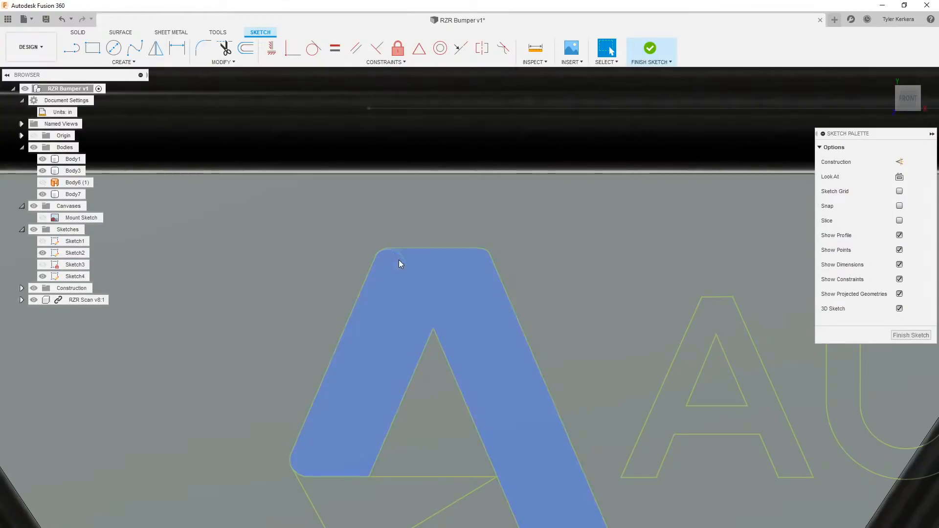
Step: Delete the leftover inner arc at the A symbol's upper left corner, leaving only the rounded outer outline
scroll(400, 262, "up", 5)
scroll(430, 306, "up", 1)
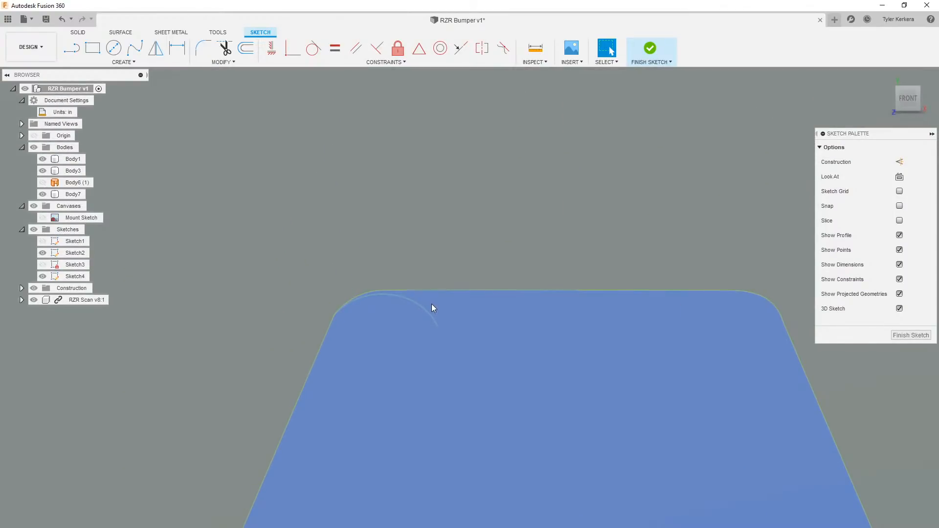
left_click_drag(432, 303, 337, 329)
key("Delete")
scroll(380, 294, "up", 3)
key("Delete")
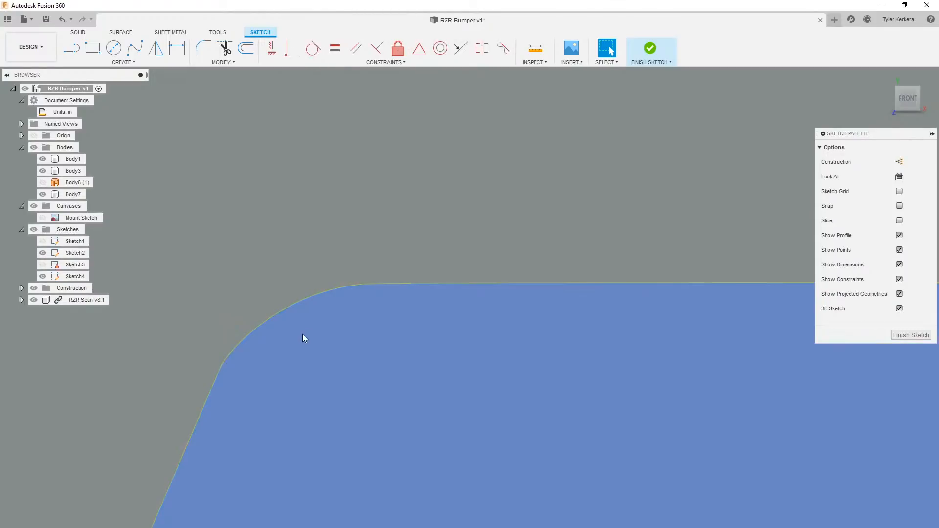
Step: Delete the short horizontal line and the inner arc dividing the A symbol's left leg from its lower fold
scroll(302, 338, "down", 6)
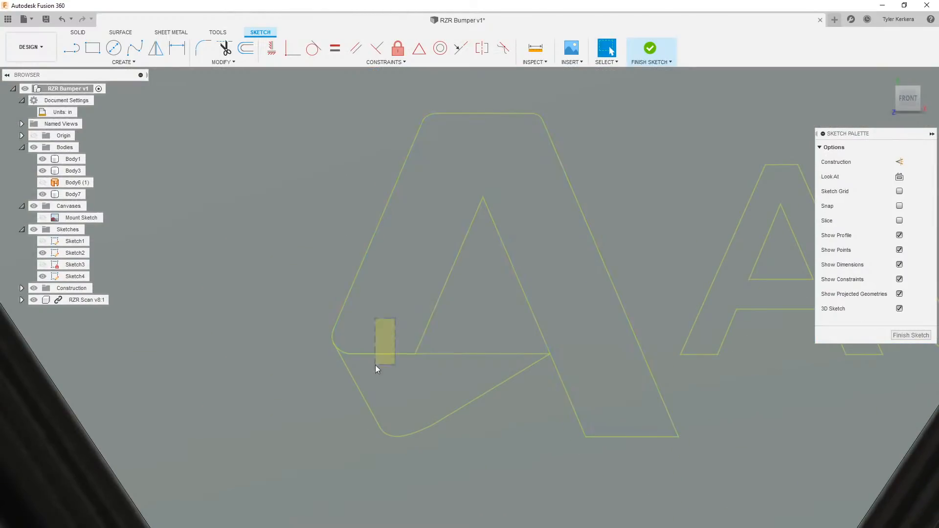
scroll(352, 342, "up", 5)
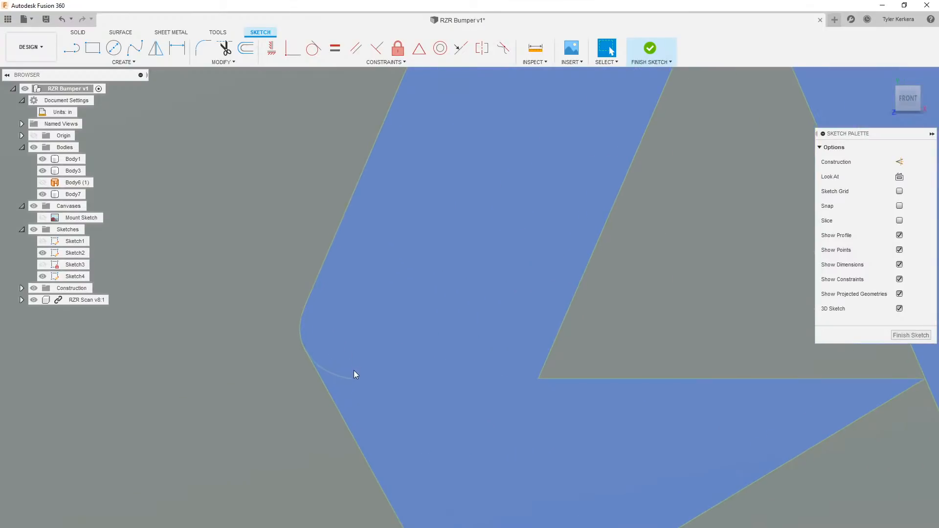
left_click(345, 380)
key("Delete")
Step: Remove the short overlapping curve segment along the outer edge at the A symbol's lower left corner
scroll(319, 339, "up", 1)
scroll(293, 351, "up", 5)
scroll(338, 356, "up", 2)
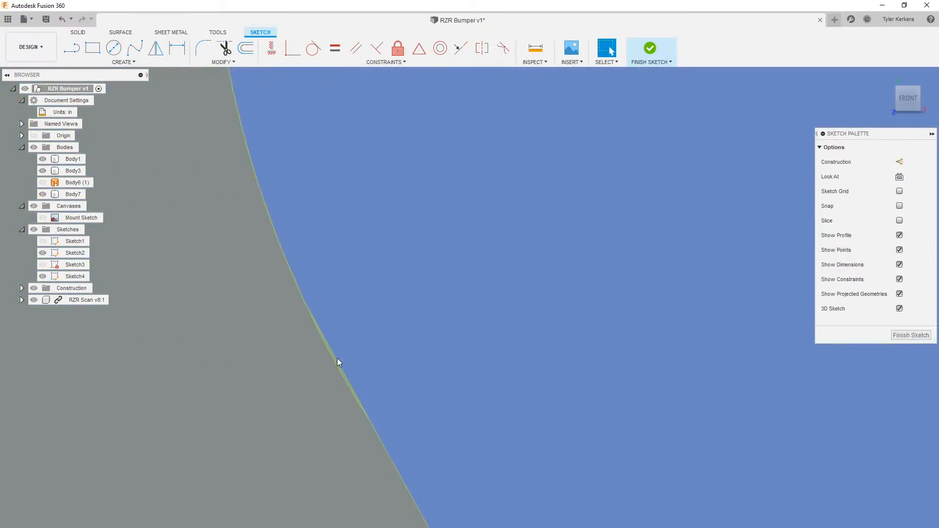
left_click(344, 374)
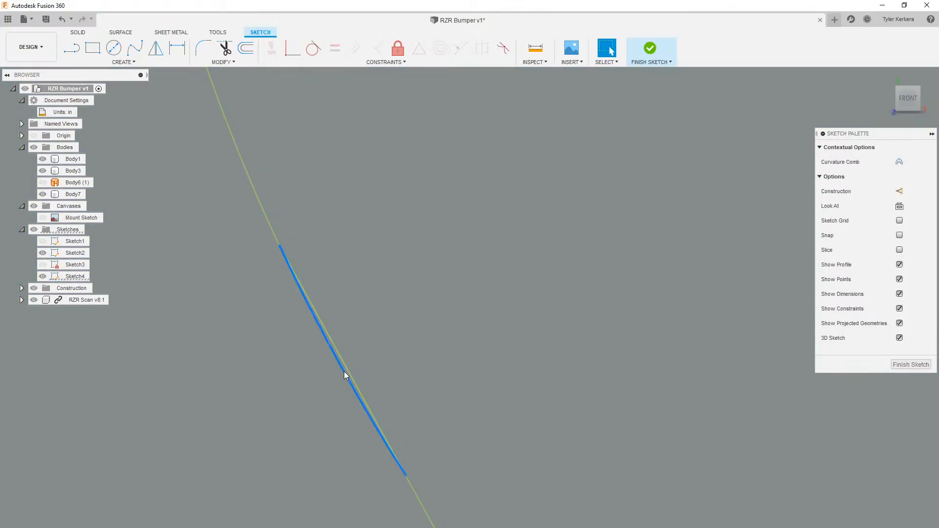
Step: Fillet the pointed tip of the A symbol's lower fold where it touches the right leg, and finish the sketch
scroll(391, 361, "down", 5)
scroll(490, 332, "down", 3)
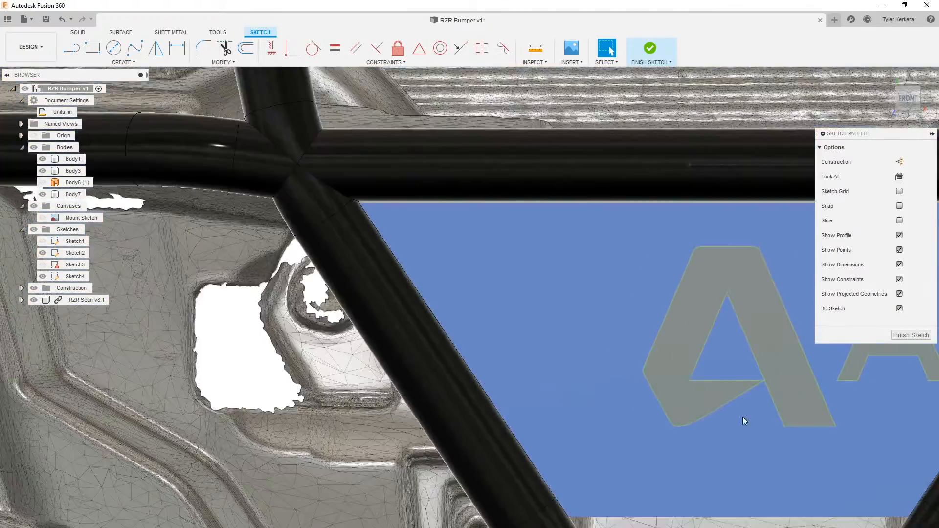
scroll(620, 360, "up", 4)
scroll(597, 359, "up", 3)
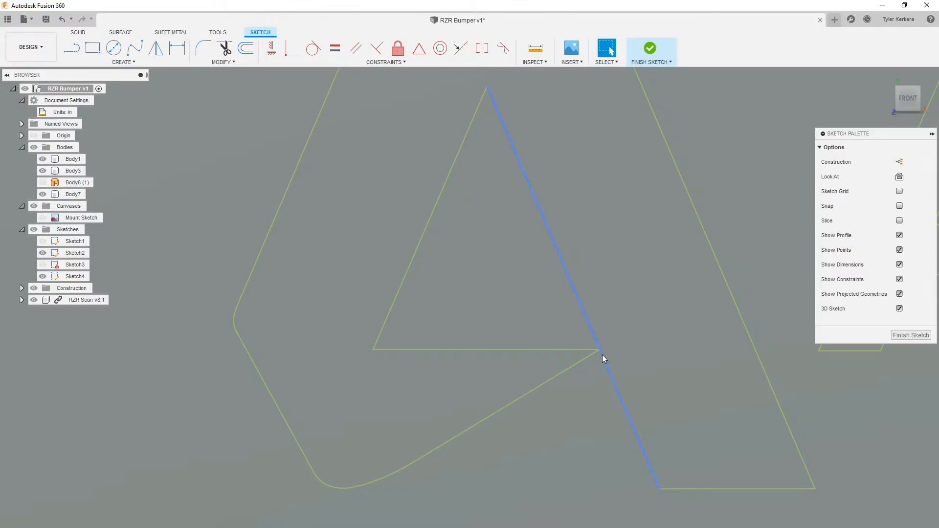
scroll(599, 351, "up", 3)
scroll(536, 359, "down", 3)
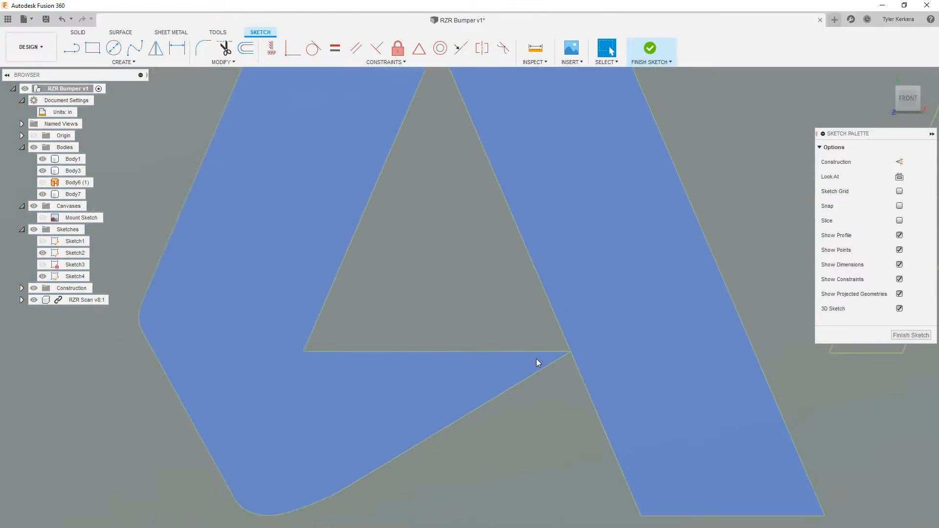
left_click(206, 48)
left_click(551, 352)
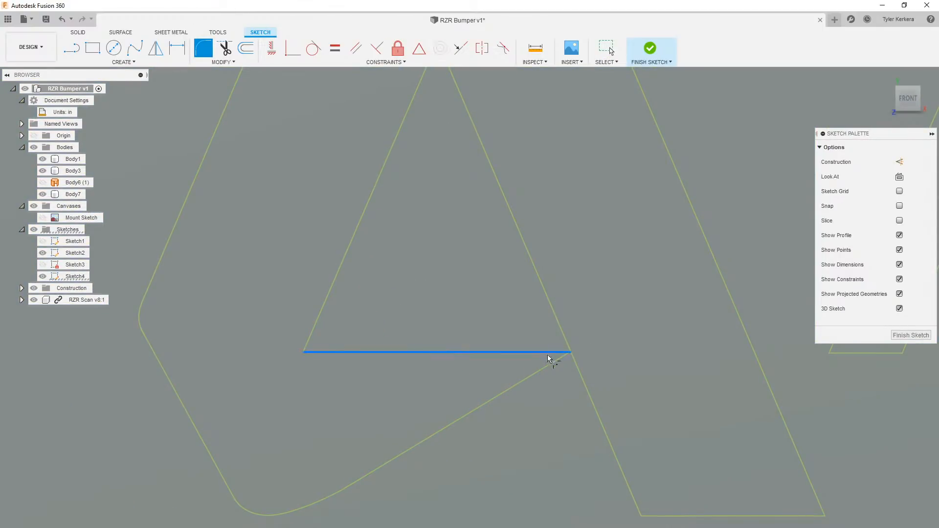
left_click(555, 359)
left_click_drag(472, 378, 560, 356)
left_click(919, 334)
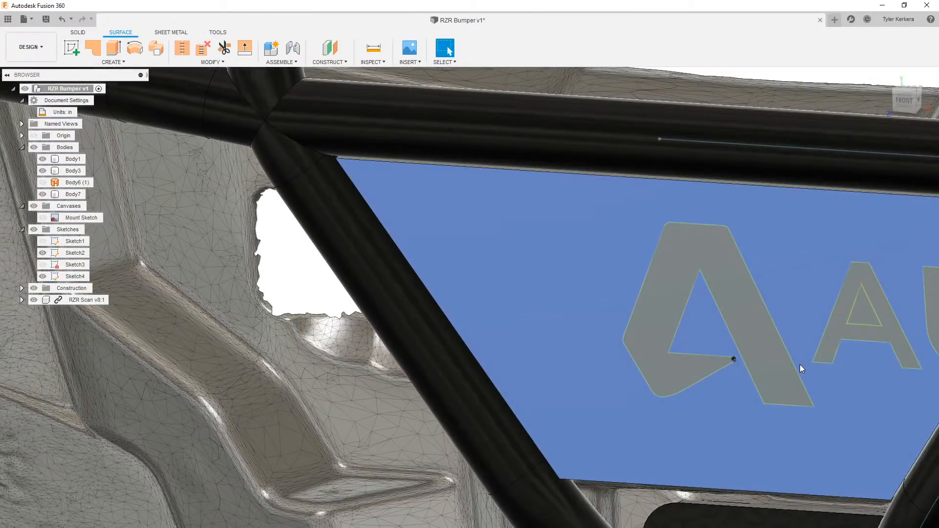
Step: Cut the A symbol profile through the centre panel with an Extrude distance of about -0.485 in
left_click(799, 365)
key("e")
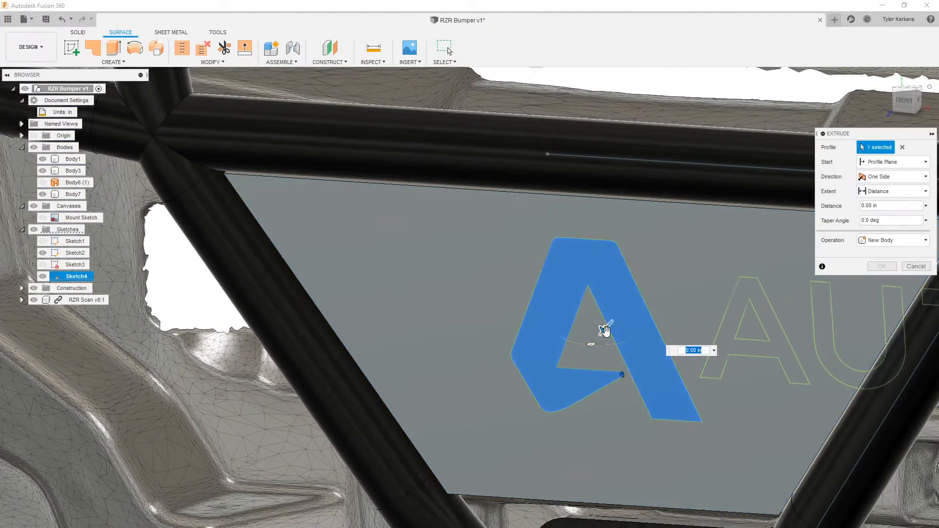
left_click_drag(604, 330, 622, 309)
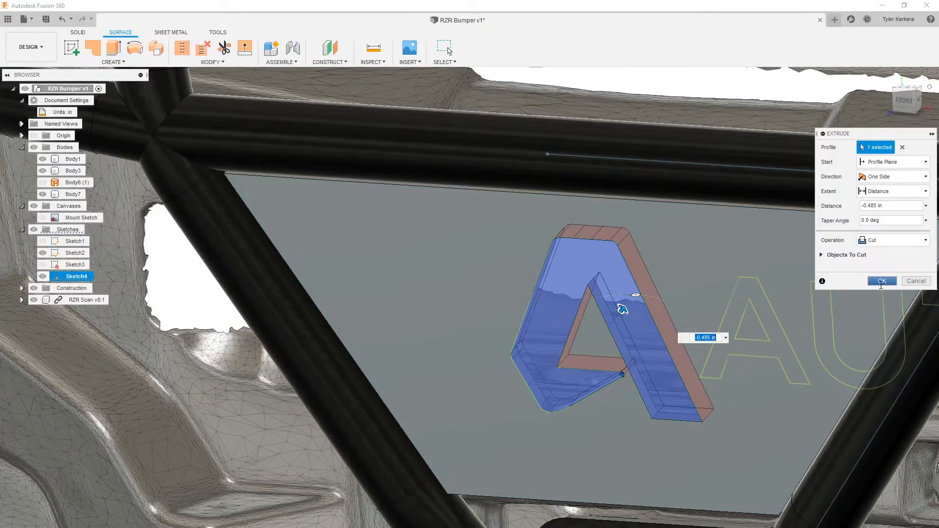
left_click(881, 282)
Step: Apply the design's existing black powder coat appearance to the bumper's centre panel body
scroll(732, 334, "down", 3)
middle_click_drag(730, 334, 629, 348, "shift")
scroll(724, 343, "down", 5)
key("a")
middle_click_drag(670, 311, 594, 329)
left_click(578, 364)
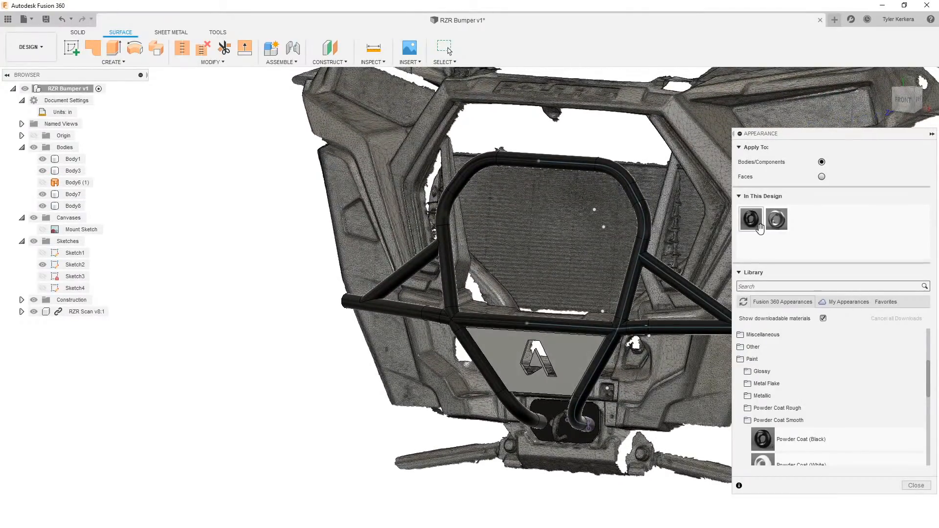
left_click_drag(757, 221, 569, 350)
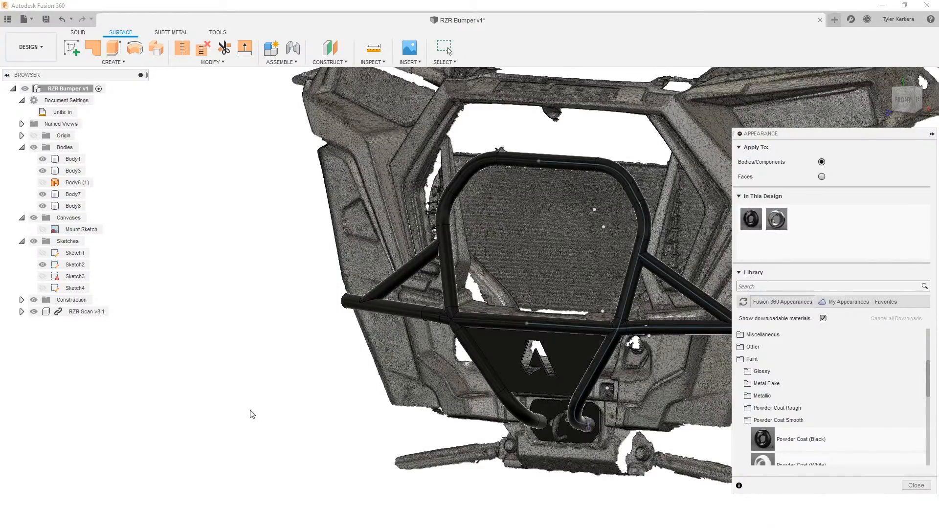
left_click(915, 486)
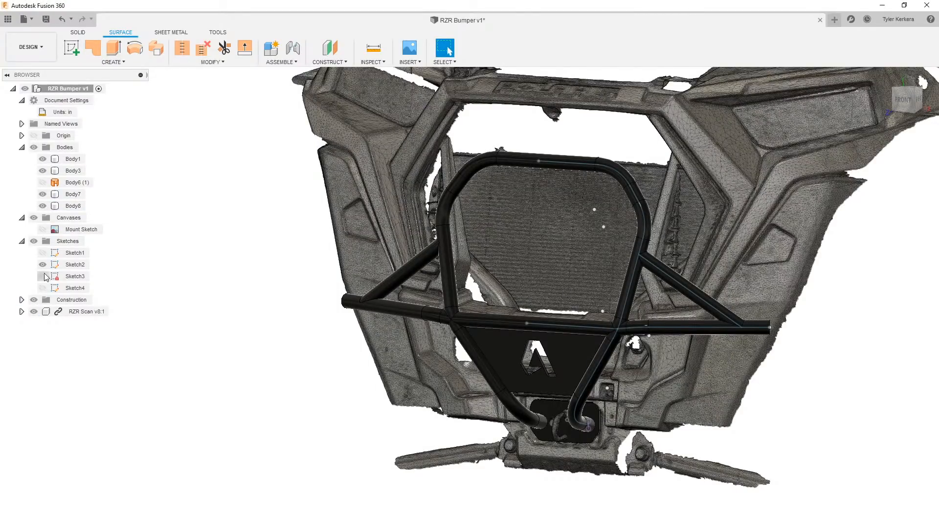
Step: Hide all sketches and collapse the Sketches and Bodies folders in the browser
left_click(33, 241)
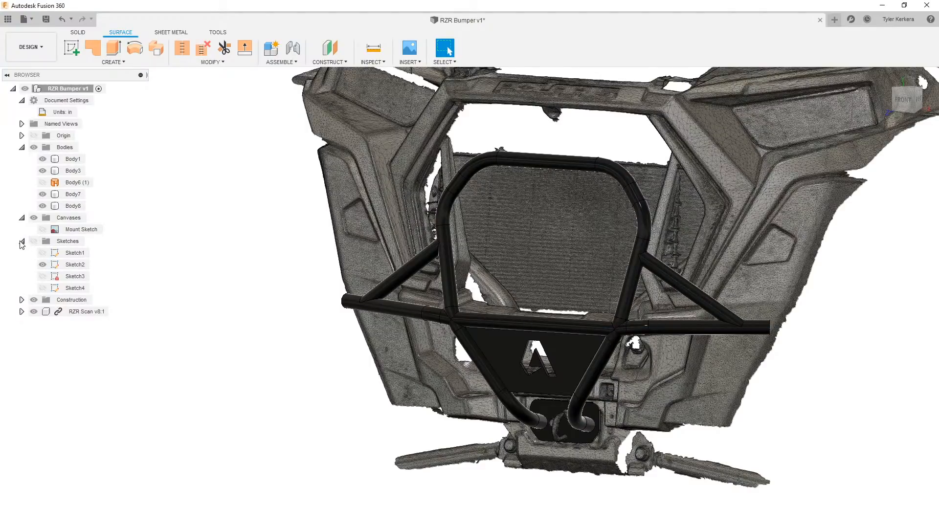
left_click(21, 242)
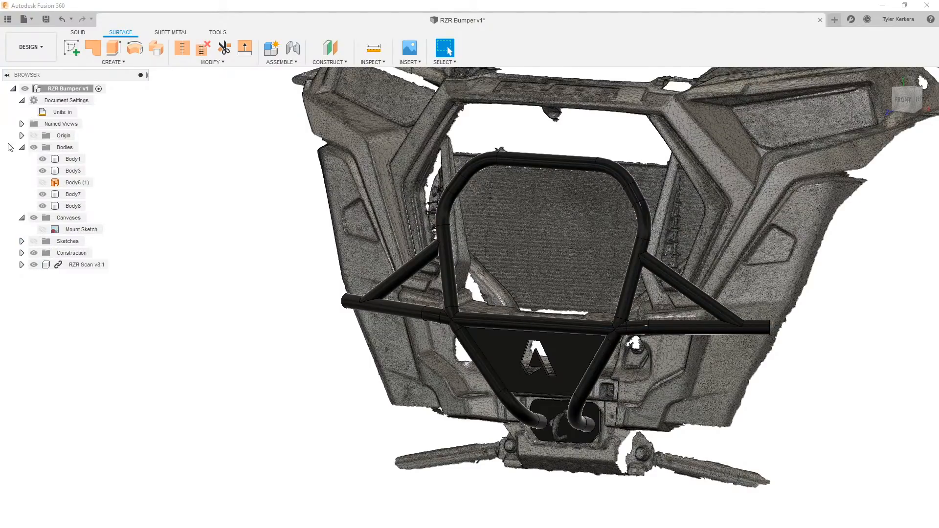
left_click(22, 148)
Step: Examine the finished bumper against the RZR scan from the straight front view and from angled views on both sides
middle_click_drag(273, 342, 466, 347, "shift")
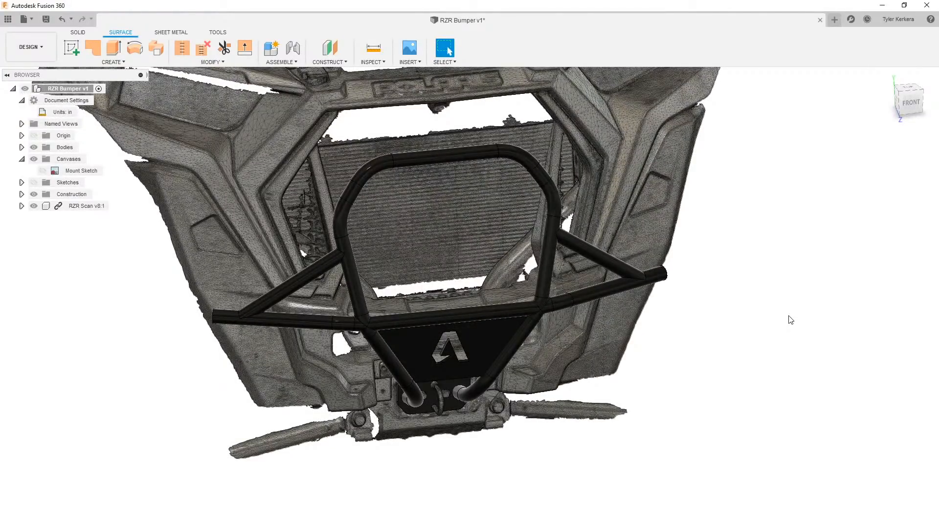
left_click(910, 103)
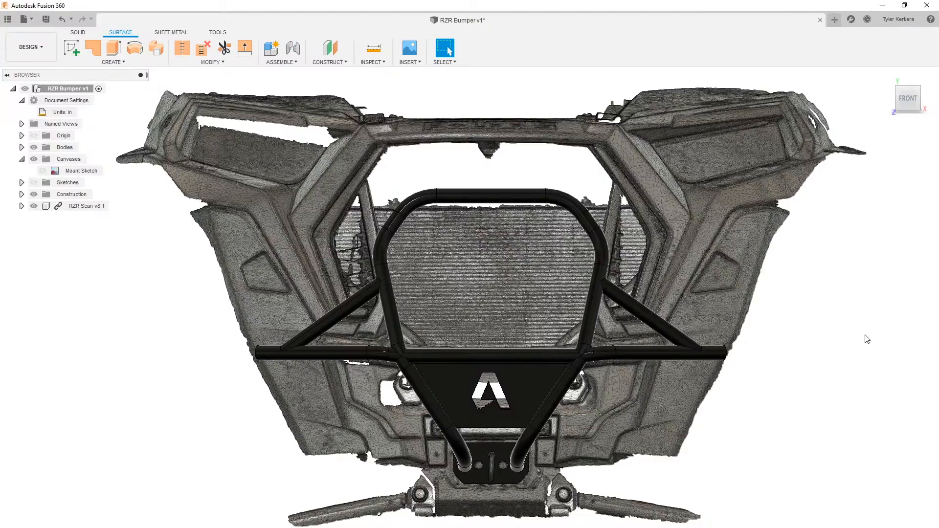
middle_click_drag(853, 343, 720, 397, "shift")
middle_click_drag(437, 429, 605, 382, "shift")
scroll(461, 401, "up", 5)
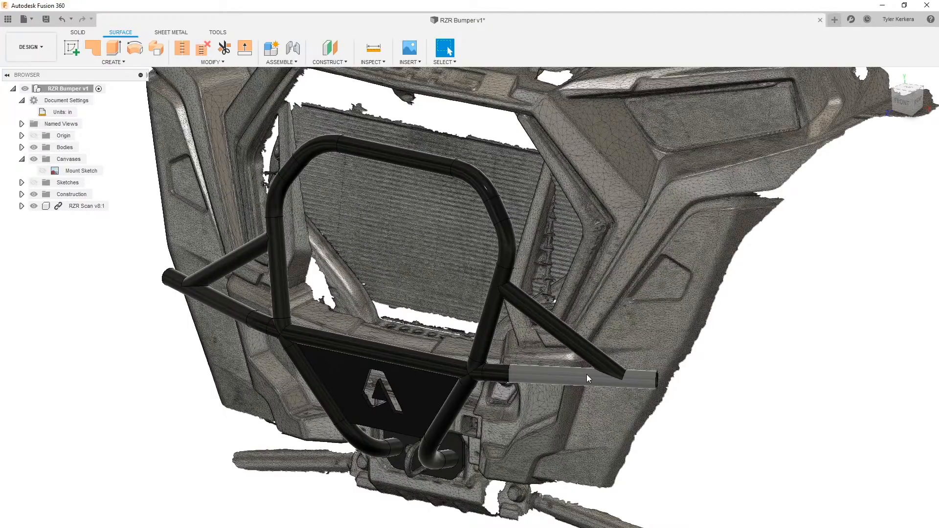
scroll(785, 439, "down", 5)
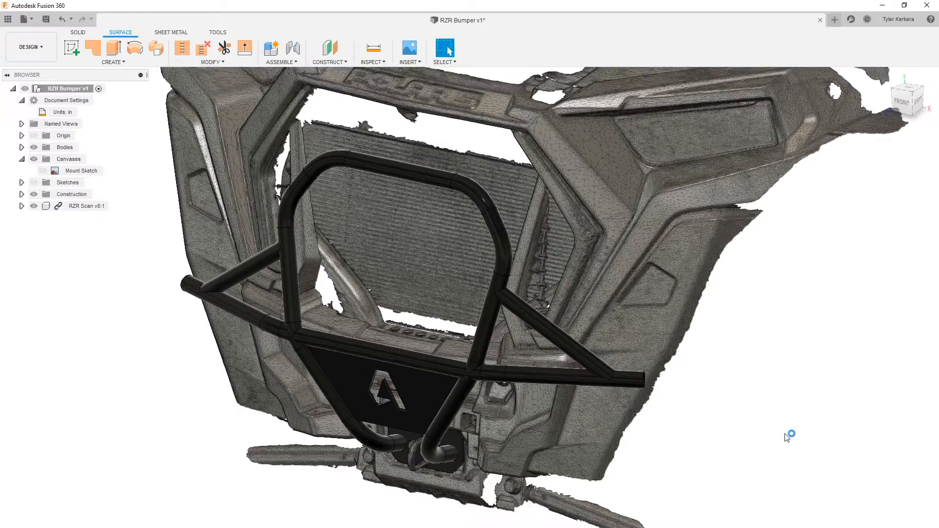